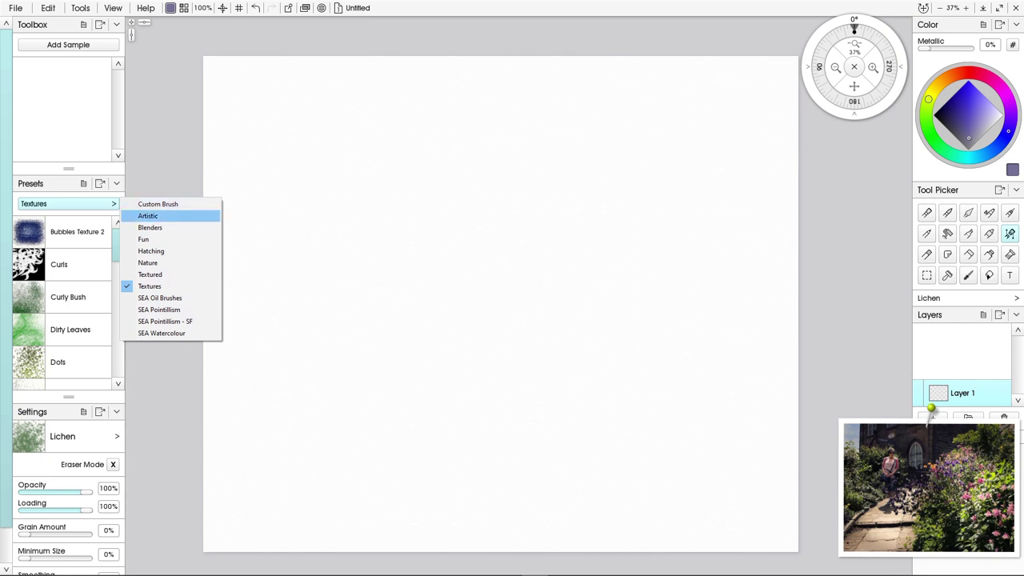
- Choose the Simple Paint preset from the Artistic brush category
left_click(148, 215)
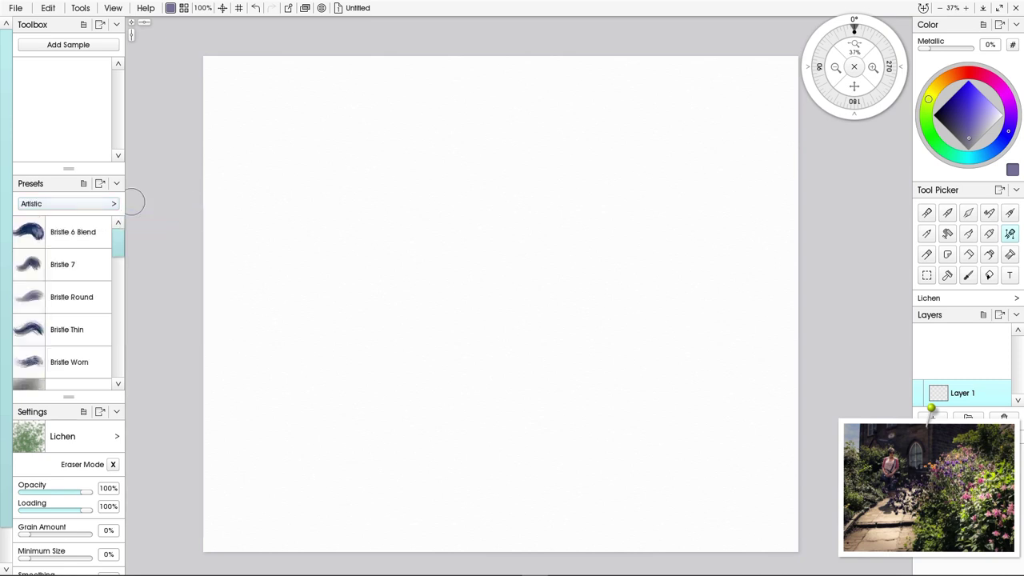
scroll(62, 304, "down", 5)
scroll(62, 304, "up", 4)
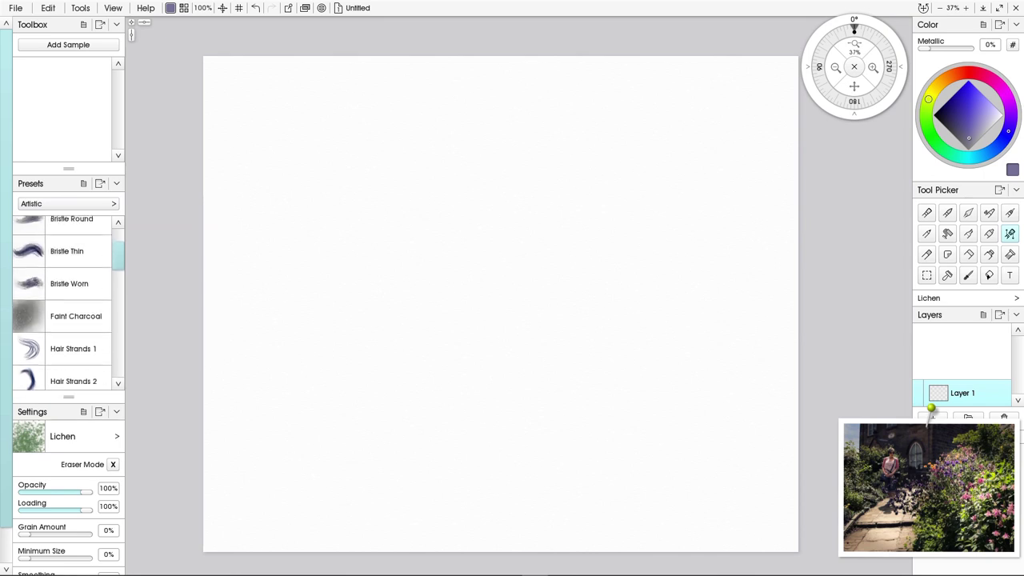
scroll(62, 303, "down", 6)
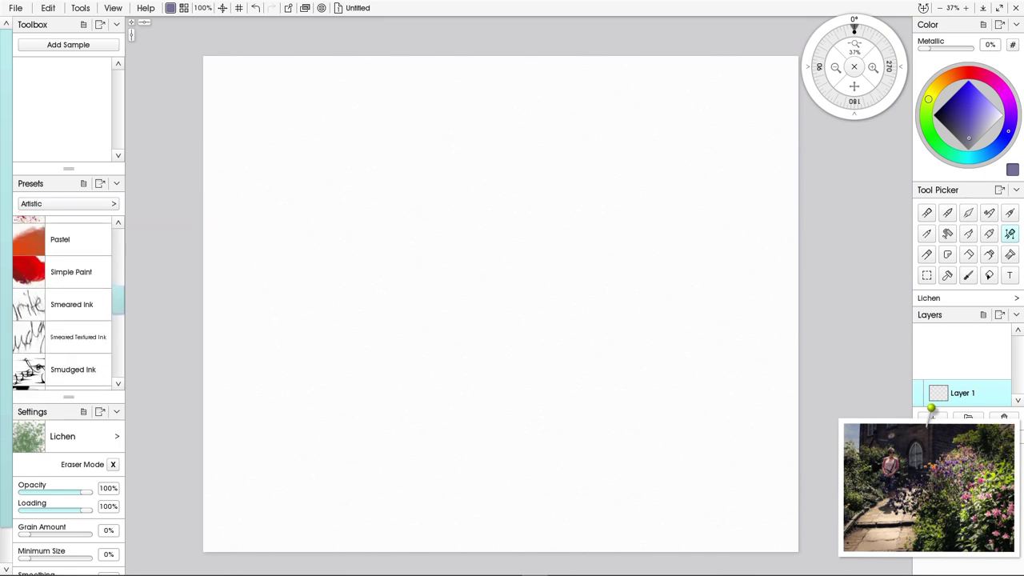
left_click(71, 272)
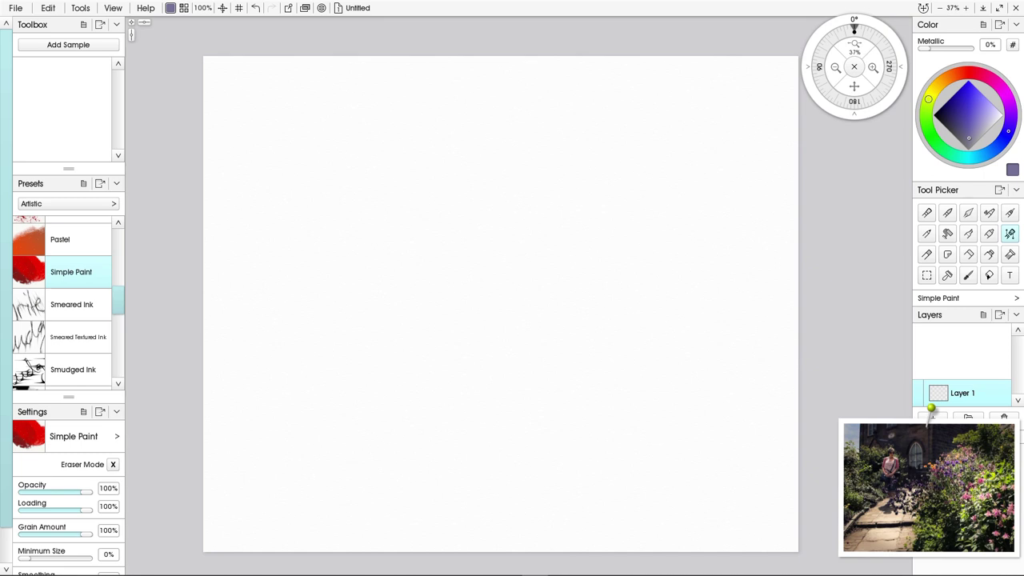
- Try out the brush with overlapping purple, brown and pink strokes near the canvas's upper edge, and undo them
mouse_move(591, 110)
left_mouse_down()
mouse_move(619, 145)
mouse_move(615, 109)
mouse_move(597, 131)
mouse_move(578, 109)
mouse_move(596, 164)
left_mouse_up()
left_click(965, 72)
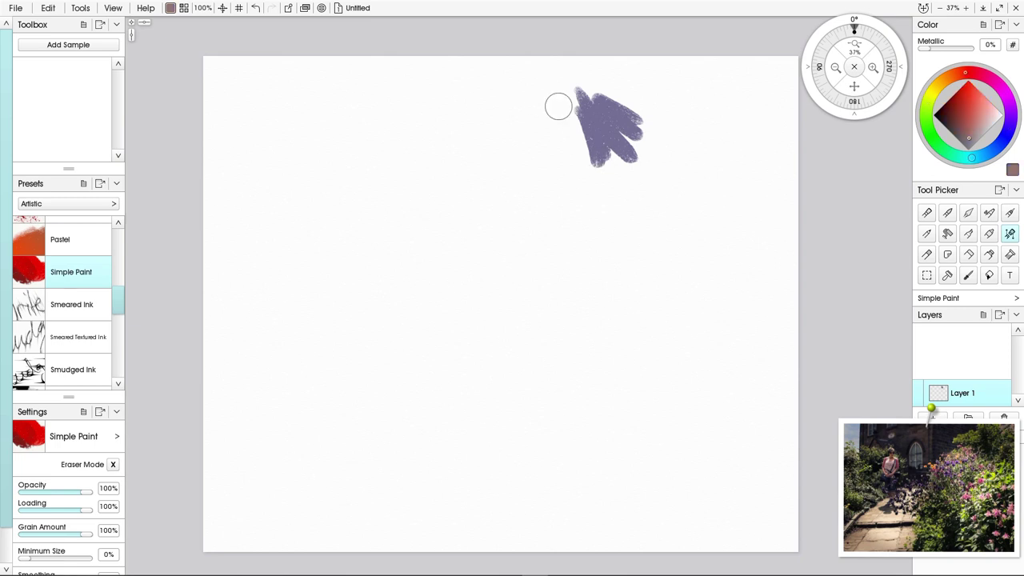
left_click_drag(558, 106, 572, 110)
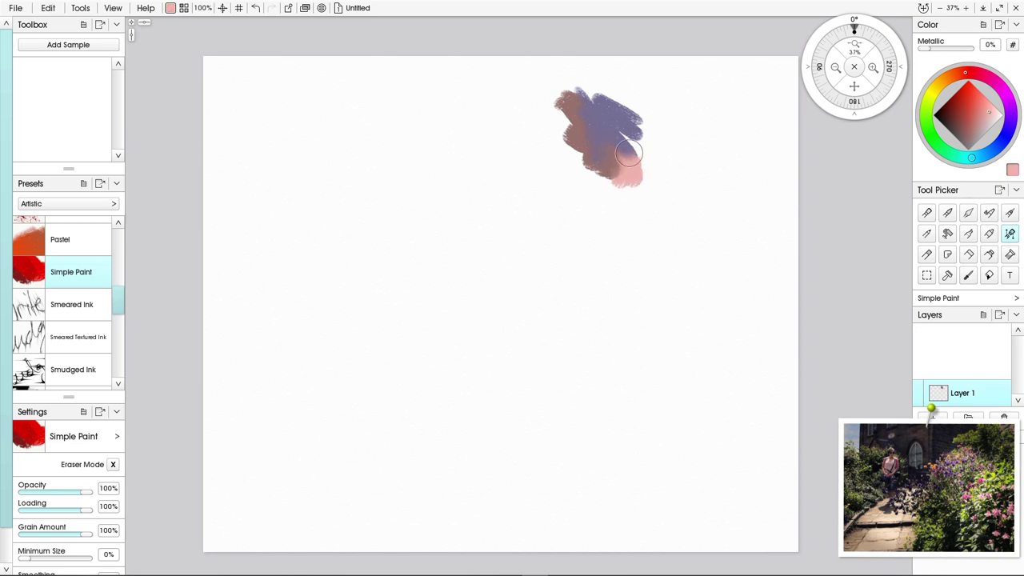
mouse_move(617, 159)
left_mouse_down()
mouse_move(605, 181)
mouse_move(618, 183)
mouse_move(557, 141)
left_mouse_up()
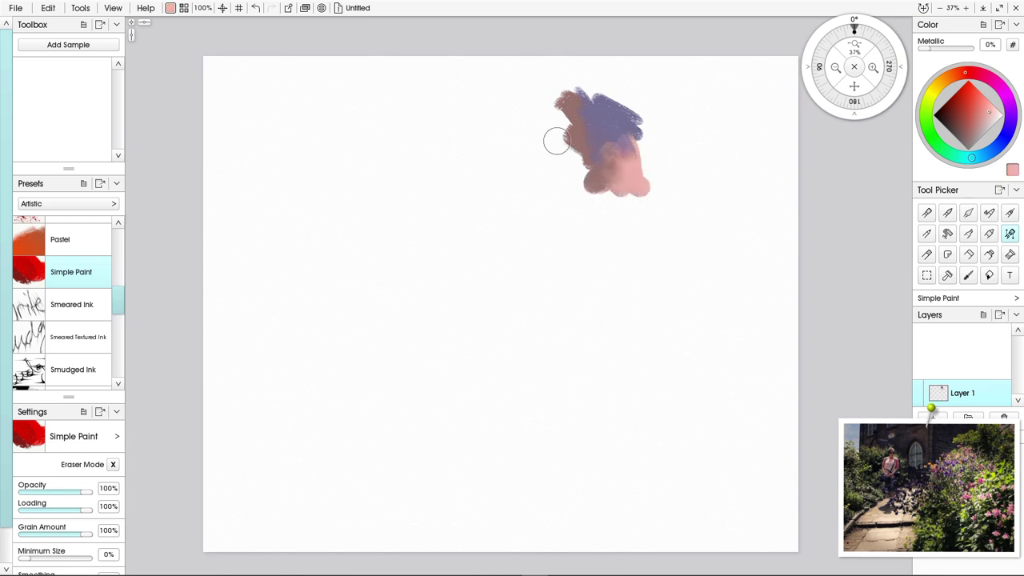
key("ctrl+z")
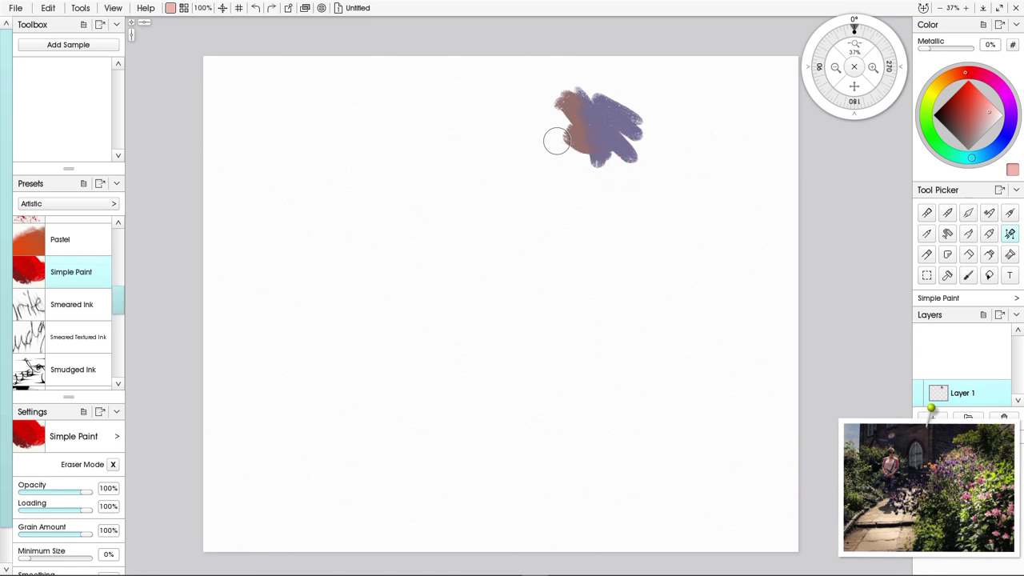
key("ctrl+z")
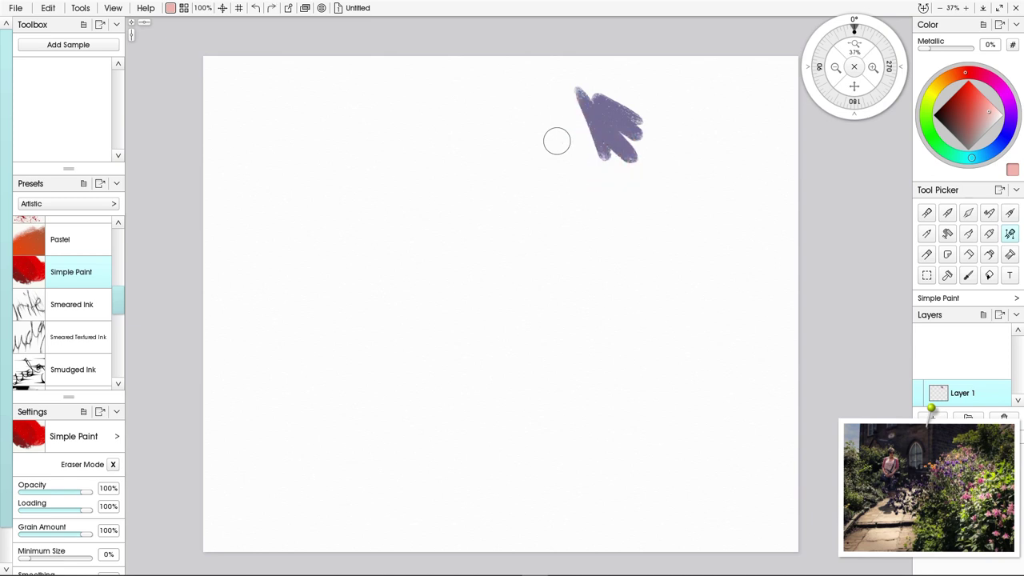
key("ctrl+z")
key("ctrl+z")
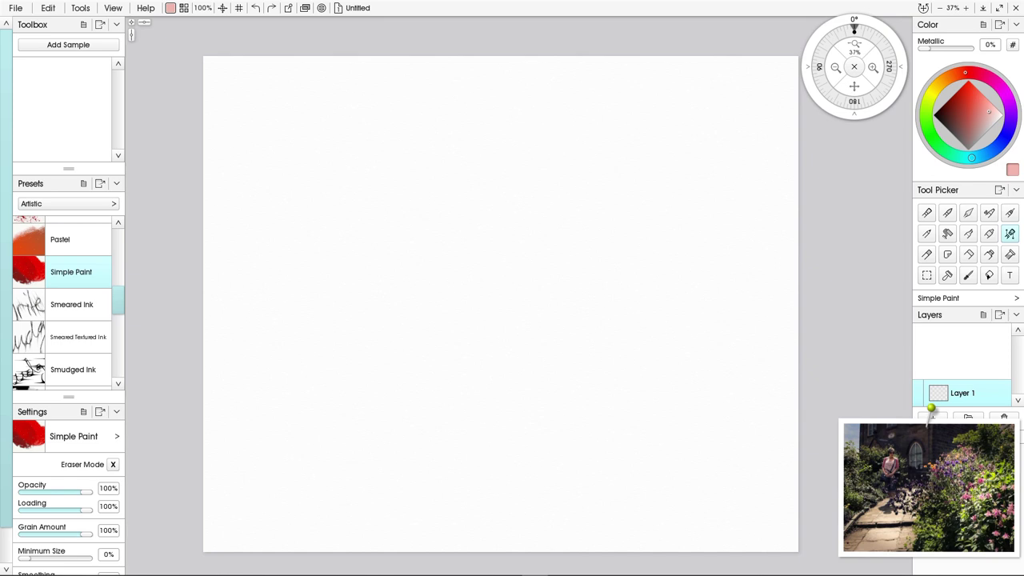
- Enlarge the brush size to 430%
key("bracketright")
key("bracketright")
key("bracketright")
key("bracketright")
key("bracketright")
key("bracketright")
key("bracketright")
key("bracketright")
key("bracketright")
key("bracketright")
key("bracketright")
key("bracketright")
key("bracketright")
key("bracketright")
key("bracketright")
key("bracketright")
key("bracketright")
key("bracketright")
key("bracketright")
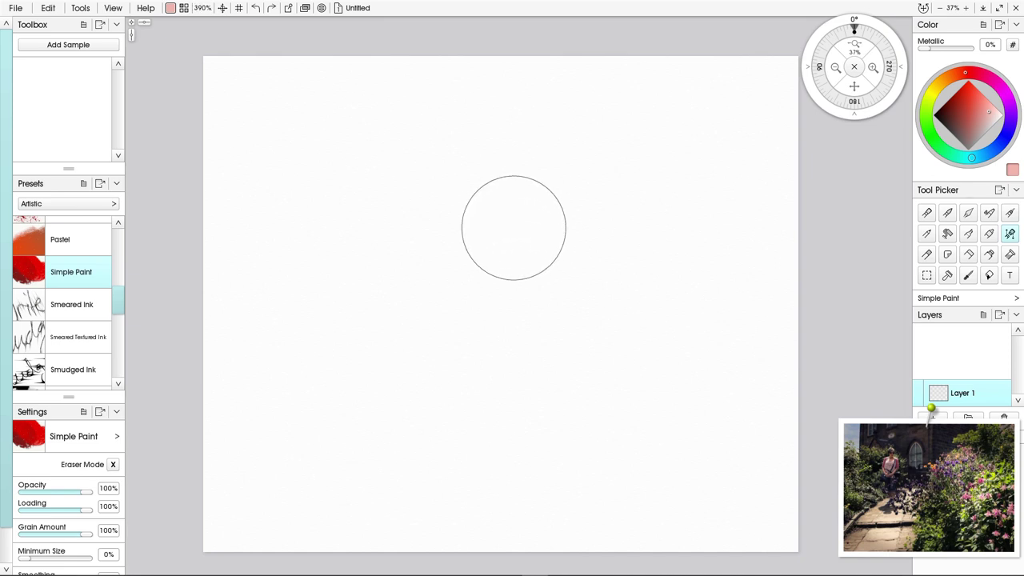
- Try a few broad pink strokes in the canvas's upper-right corner and undo them
left_click_drag(691, 100, 702, 113)
mouse_move(760, 173)
left_mouse_down()
mouse_move(781, 194)
mouse_move(735, 62)
mouse_move(791, 85)
mouse_move(839, 264)
left_mouse_up()
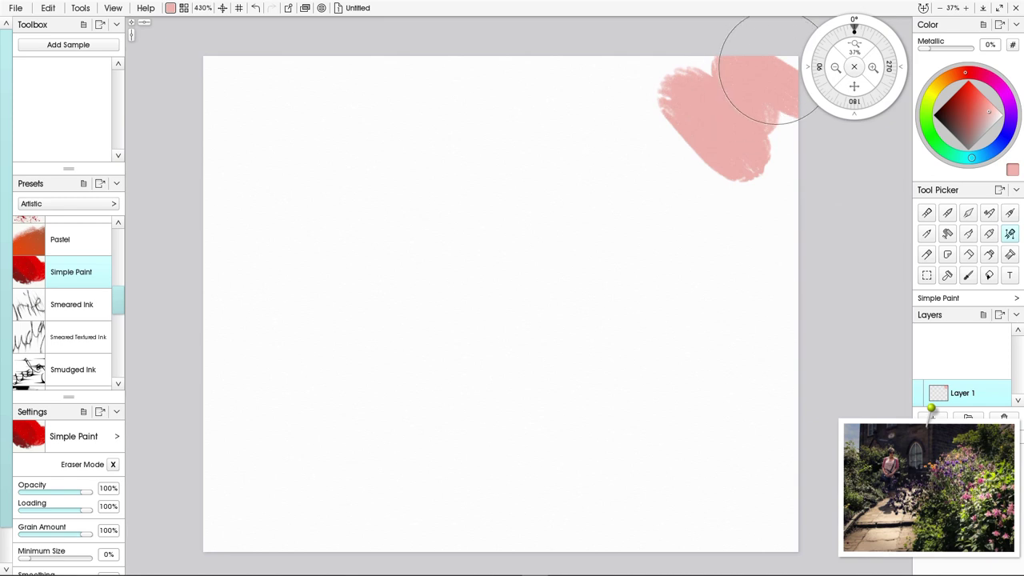
left_click_drag(774, 67, 747, 65)
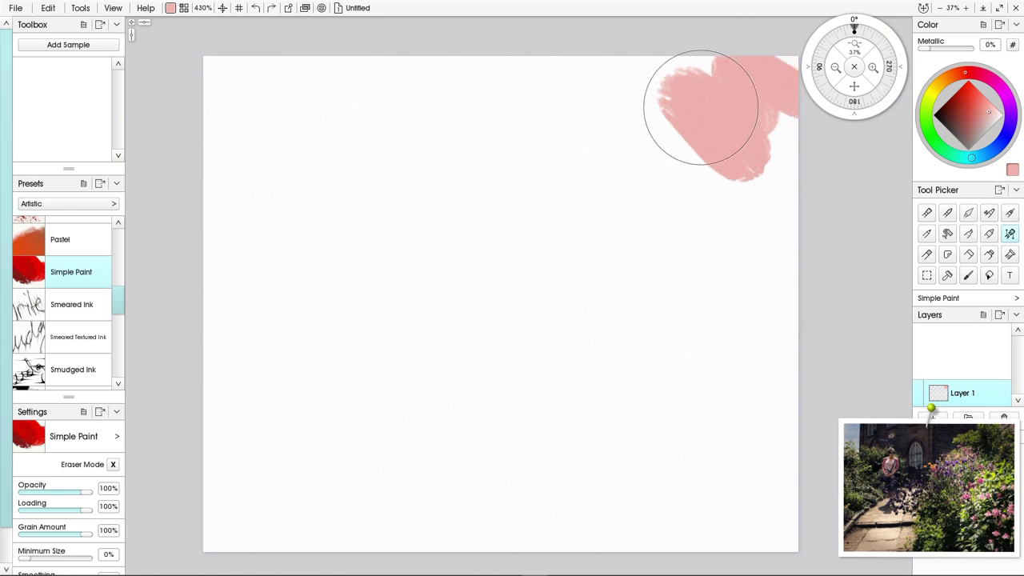
key("ctrl+z")
key("ctrl+z")
key("ctrl+z")
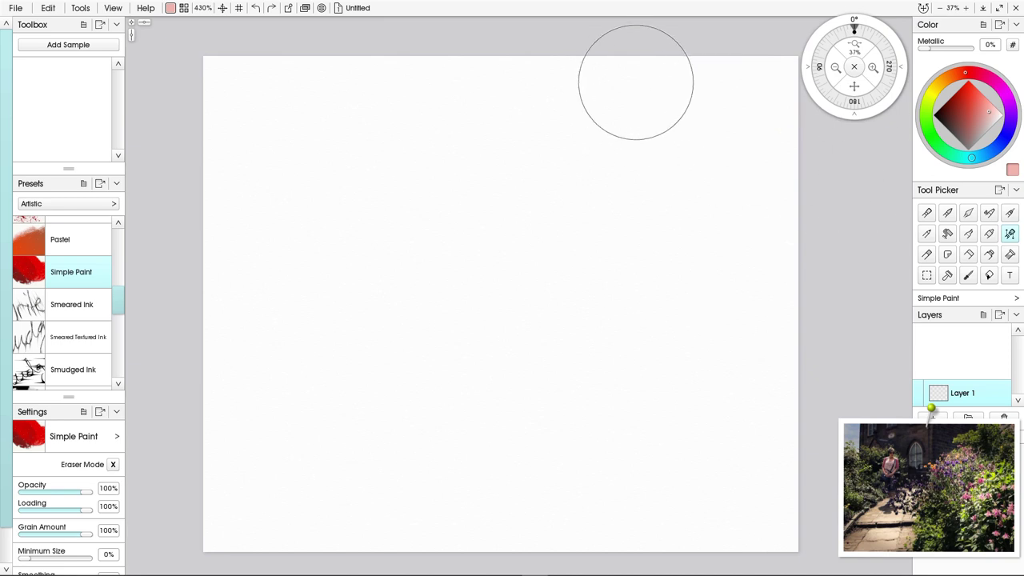
- Paint broad pink strokes across the upper part of the canvas and blend pale tan and orange strokes into them
mouse_move(633, 78)
left_mouse_down()
mouse_move(629, 68)
mouse_move(628, 155)
mouse_move(579, 141)
mouse_move(576, 77)
mouse_move(397, 65)
mouse_move(545, 49)
mouse_move(448, 81)
mouse_move(508, 151)
left_mouse_up()
mouse_move(321, 66)
left_mouse_down()
mouse_move(340, 178)
mouse_move(305, 74)
mouse_move(302, 199)
left_mouse_up()
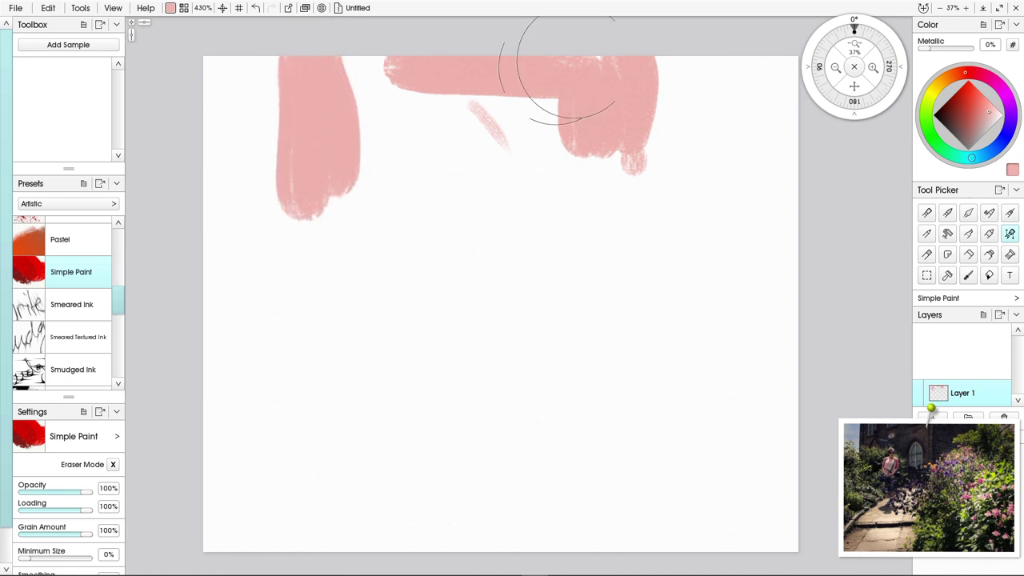
left_click(944, 80)
mouse_move(404, 96)
left_mouse_down()
mouse_move(499, 126)
mouse_move(539, 80)
mouse_move(556, 184)
mouse_move(532, 91)
mouse_move(605, 169)
mouse_move(635, 132)
mouse_move(643, 187)
mouse_move(644, 152)
mouse_move(427, 126)
mouse_move(445, 126)
mouse_move(397, 157)
mouse_move(397, 97)
mouse_move(371, 69)
mouse_move(407, 126)
mouse_move(403, 159)
mouse_move(400, 144)
mouse_move(360, 234)
mouse_move(339, 132)
mouse_move(448, 184)
left_mouse_up()
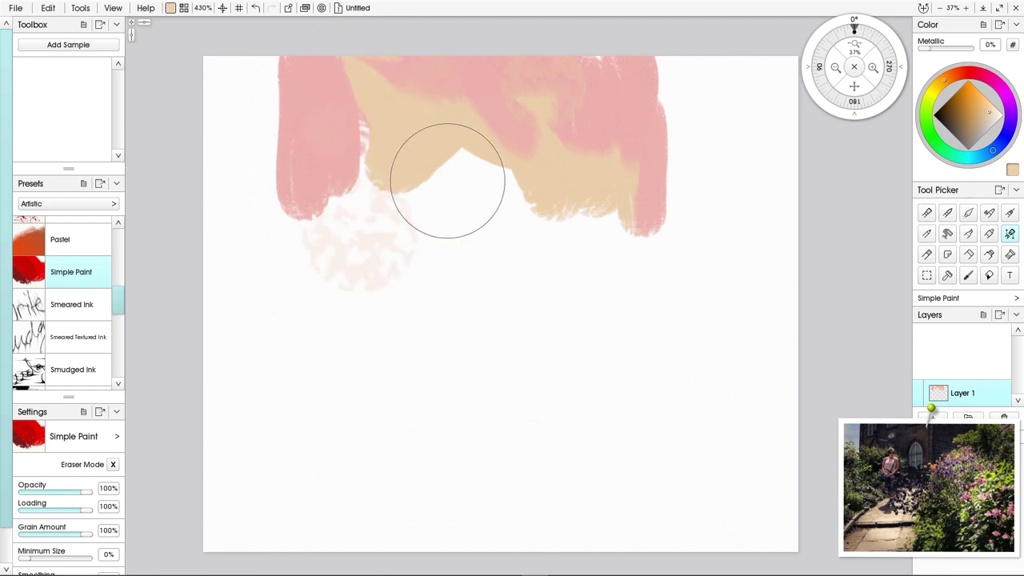
mouse_move(491, 222)
left_mouse_down()
mouse_move(514, 171)
mouse_move(376, 155)
left_mouse_up()
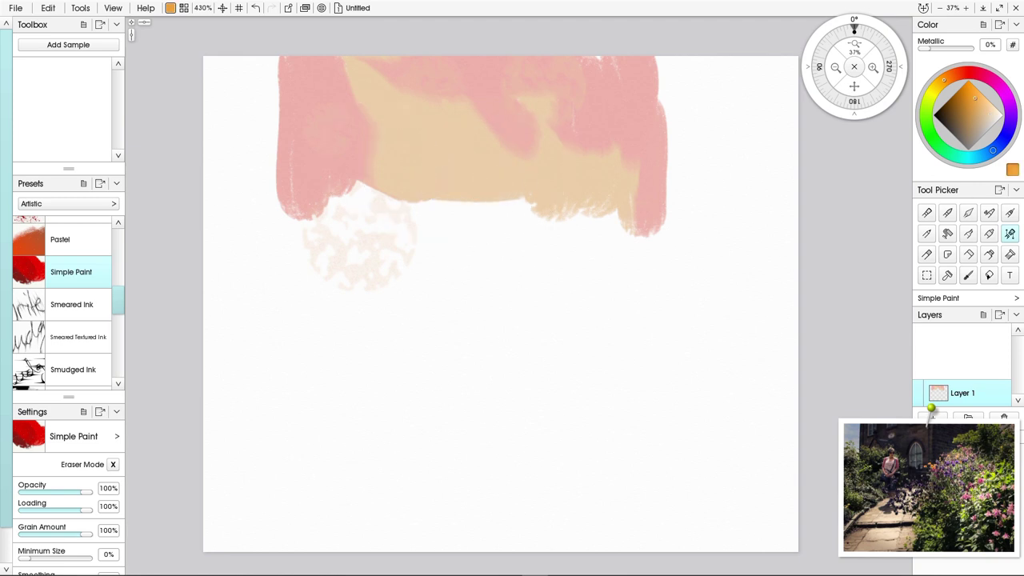
mouse_move(622, 208)
left_mouse_down()
mouse_move(531, 151)
mouse_move(617, 173)
mouse_move(628, 258)
left_mouse_up()
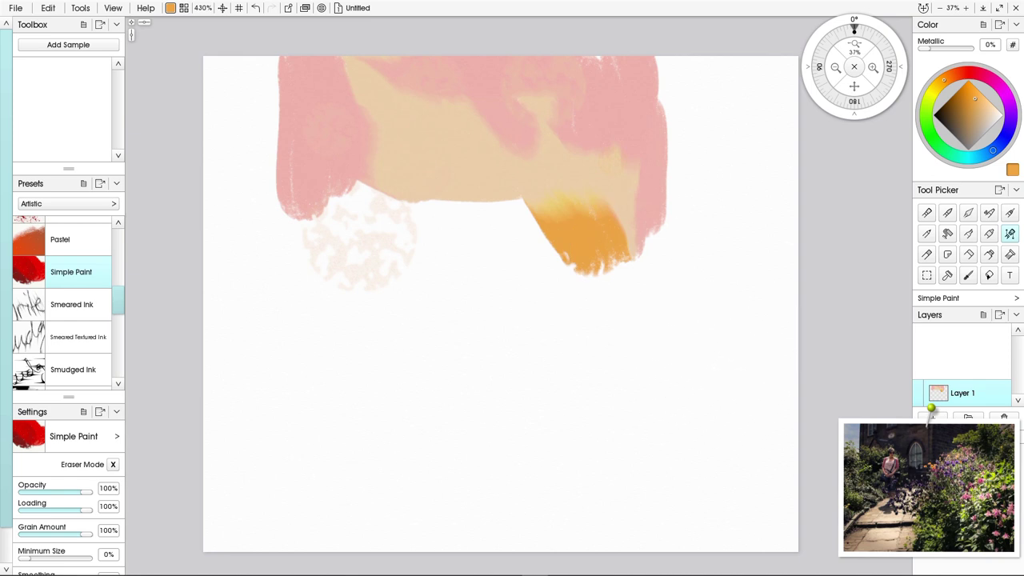
- Blend bright blue strokes into the right side of the pink area, with dark navy strokes along their lower end
left_click(992, 151)
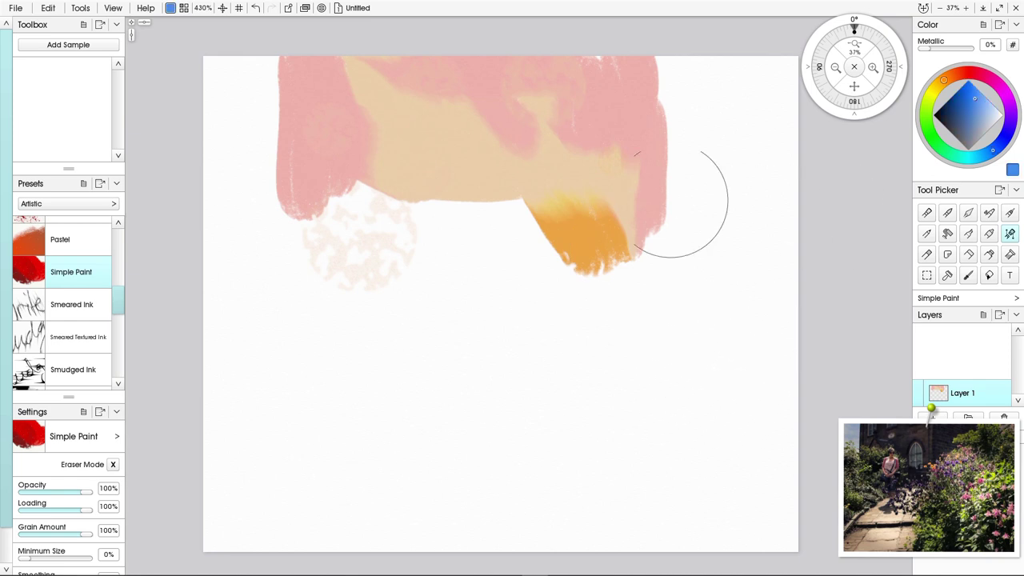
left_click_drag(644, 110, 643, 227)
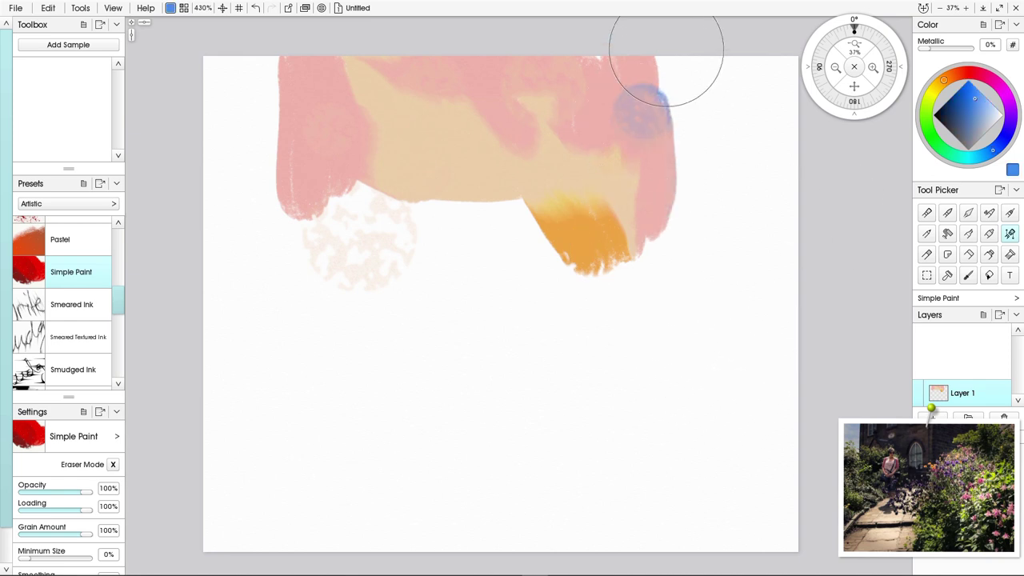
mouse_move(667, 46)
left_mouse_down()
mouse_move(660, 122)
mouse_move(685, 88)
mouse_move(690, 95)
mouse_move(681, 192)
left_mouse_up()
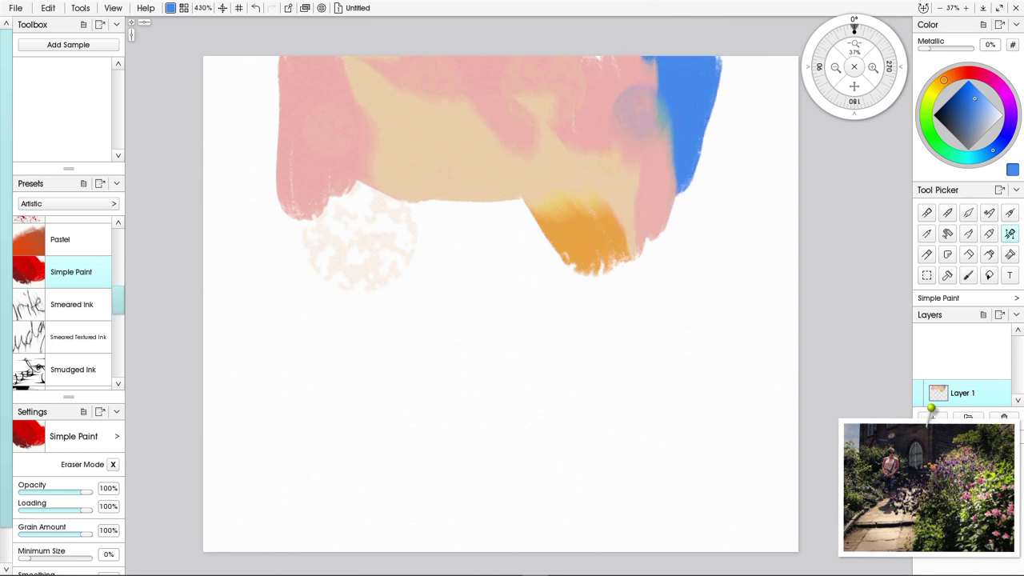
mouse_move(676, 56)
left_mouse_down()
mouse_move(670, 147)
mouse_move(679, 205)
mouse_move(662, 117)
mouse_move(666, 214)
mouse_move(655, 147)
mouse_move(661, 99)
mouse_move(666, 249)
mouse_move(661, 227)
mouse_move(687, 221)
mouse_move(604, 177)
mouse_move(618, 226)
mouse_move(638, 236)
mouse_move(670, 232)
mouse_move(702, 252)
mouse_move(629, 157)
mouse_move(625, 236)
mouse_move(663, 265)
mouse_move(609, 242)
mouse_move(633, 206)
mouse_move(616, 174)
mouse_move(637, 269)
mouse_move(651, 257)
mouse_move(640, 141)
left_mouse_up()
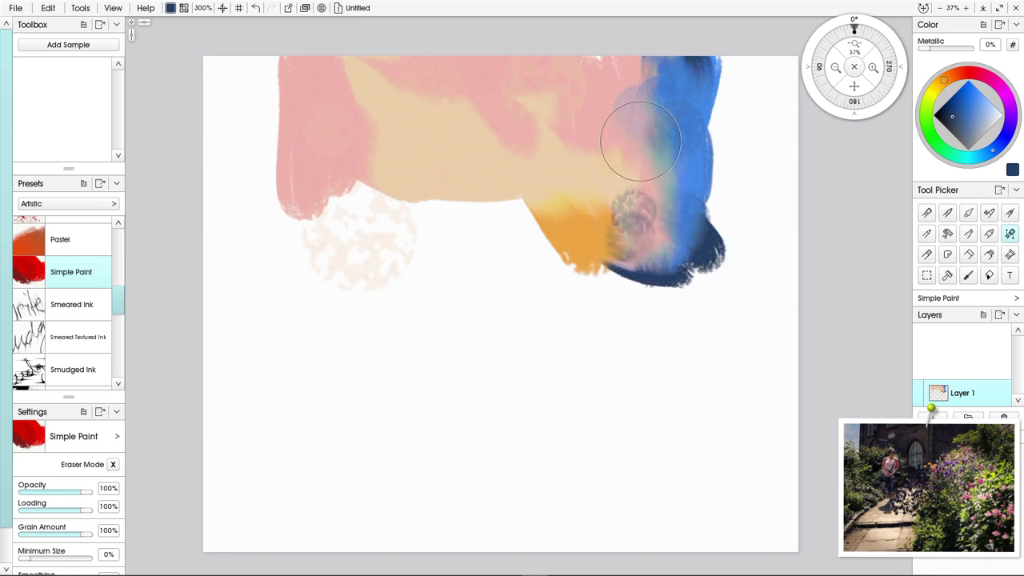
- Extend dark navy strokes along the lower and left sides of the painted area, blending them into the tan and orange
mouse_move(672, 333)
left_mouse_down()
mouse_move(622, 181)
mouse_move(693, 233)
mouse_move(700, 272)
mouse_move(625, 146)
mouse_move(667, 171)
mouse_move(686, 164)
mouse_move(654, 163)
mouse_move(674, 164)
mouse_move(665, 155)
mouse_move(688, 246)
mouse_move(669, 216)
mouse_move(686, 288)
mouse_move(669, 301)
mouse_move(641, 278)
mouse_move(650, 286)
mouse_move(615, 207)
mouse_move(543, 234)
mouse_move(610, 258)
mouse_move(586, 263)
mouse_move(616, 262)
mouse_move(576, 284)
mouse_move(586, 269)
mouse_move(501, 208)
mouse_move(551, 201)
mouse_move(518, 215)
mouse_move(534, 243)
mouse_move(580, 191)
mouse_move(566, 278)
mouse_move(587, 284)
mouse_move(525, 160)
mouse_move(484, 167)
mouse_move(534, 217)
mouse_move(546, 295)
mouse_move(597, 269)
mouse_move(598, 202)
mouse_move(622, 309)
mouse_move(468, 222)
mouse_move(477, 230)
mouse_move(384, 137)
mouse_move(370, 105)
mouse_move(446, 200)
mouse_move(327, 46)
mouse_move(425, 109)
left_mouse_up()
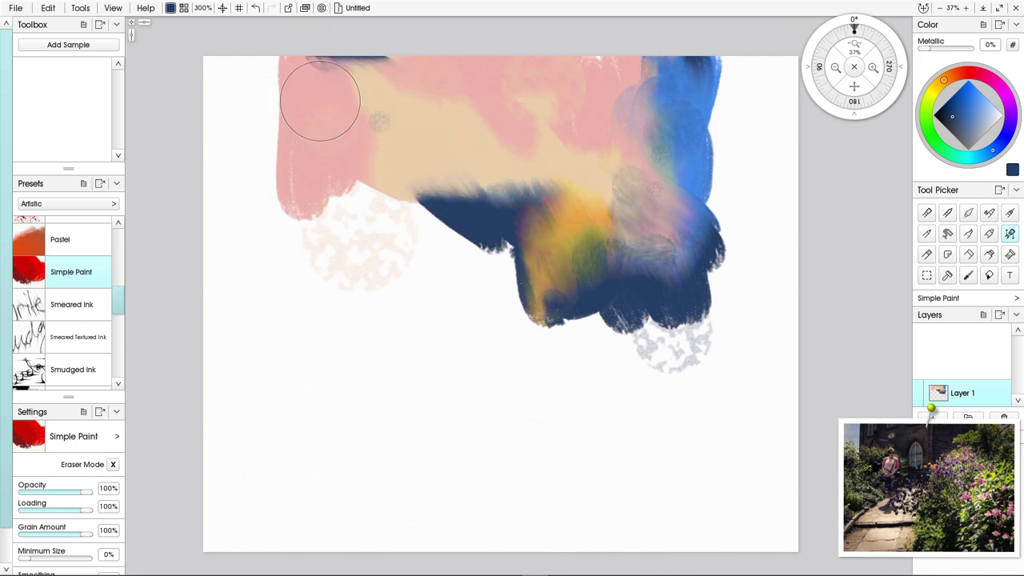
mouse_move(319, 100)
left_mouse_down()
mouse_move(362, 153)
mouse_move(341, 96)
mouse_move(359, 118)
mouse_move(306, 68)
mouse_move(322, 113)
mouse_move(312, 75)
mouse_move(403, 128)
mouse_move(337, 98)
mouse_move(340, 120)
mouse_move(327, 106)
mouse_move(318, 140)
mouse_move(340, 84)
mouse_move(376, 93)
mouse_move(396, 75)
mouse_move(391, 64)
mouse_move(475, 88)
mouse_move(296, 59)
mouse_move(308, 147)
mouse_move(338, 237)
mouse_move(325, 158)
mouse_move(332, 68)
mouse_move(391, 207)
mouse_move(335, 103)
left_mouse_up()
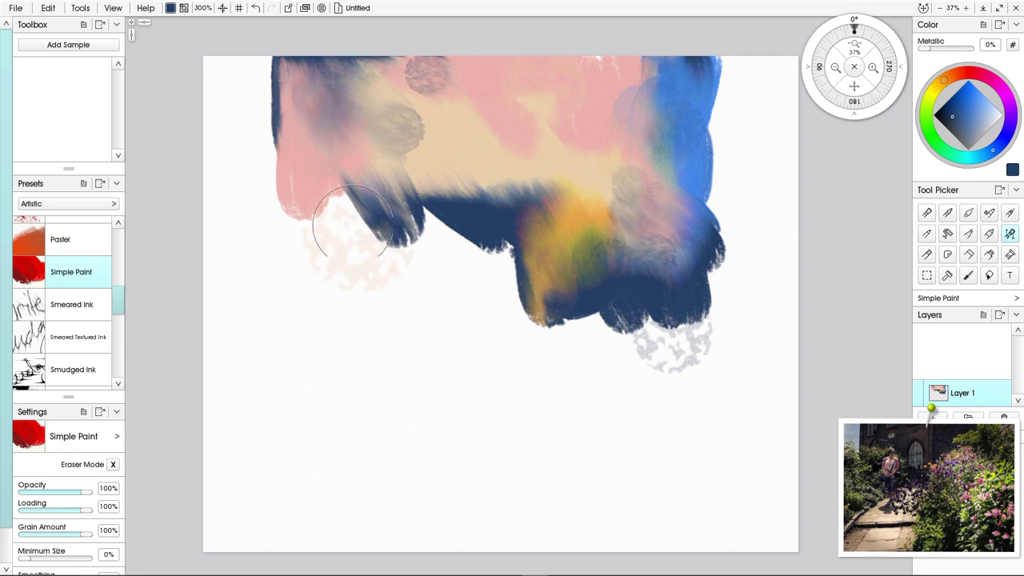
mouse_move(377, 236)
left_mouse_down()
mouse_move(430, 183)
mouse_move(418, 268)
mouse_move(441, 167)
mouse_move(452, 240)
mouse_move(457, 164)
mouse_move(485, 237)
mouse_move(387, 156)
mouse_move(384, 285)
mouse_move(331, 235)
mouse_move(331, 194)
mouse_move(347, 313)
mouse_move(347, 232)
mouse_move(393, 312)
mouse_move(448, 248)
mouse_move(500, 299)
left_mouse_up()
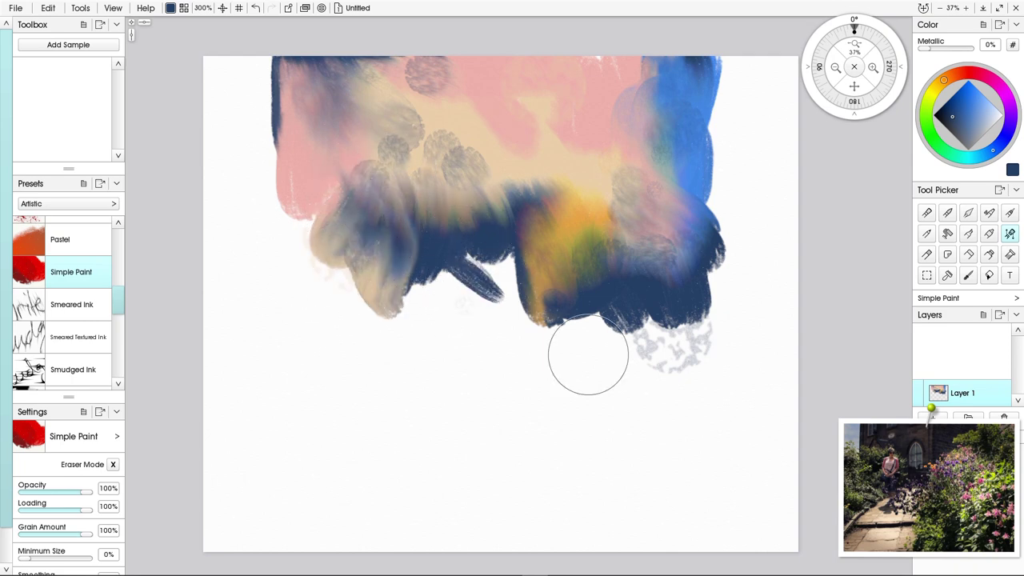
mouse_move(480, 256)
left_mouse_down()
mouse_move(552, 320)
mouse_move(648, 351)
mouse_move(683, 276)
mouse_move(711, 160)
mouse_move(724, 222)
left_mouse_up()
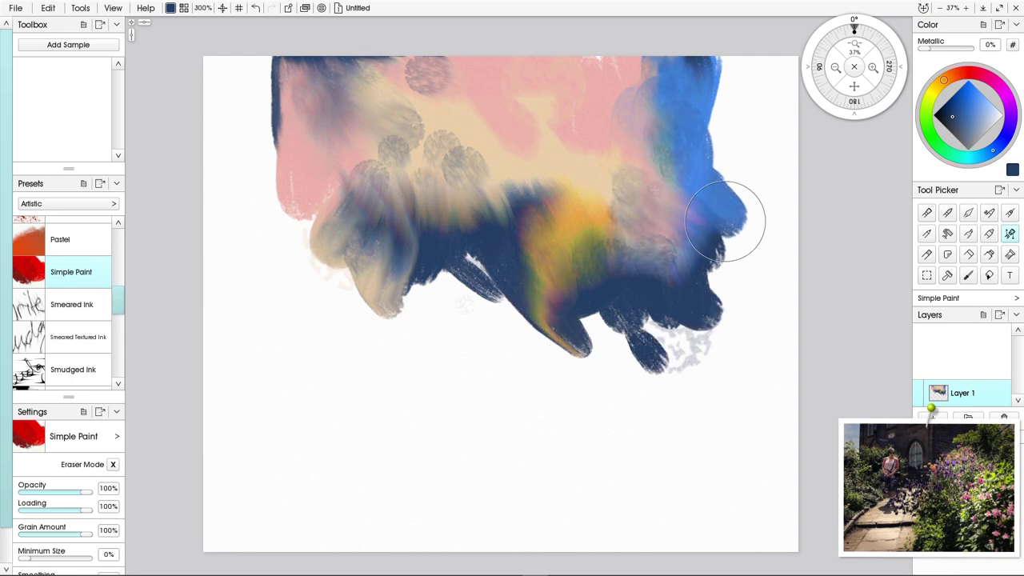
- Fill the canvas's upper-right corner beside the blue area with dark green strokes in slightly varied shades
left_click(926, 125)
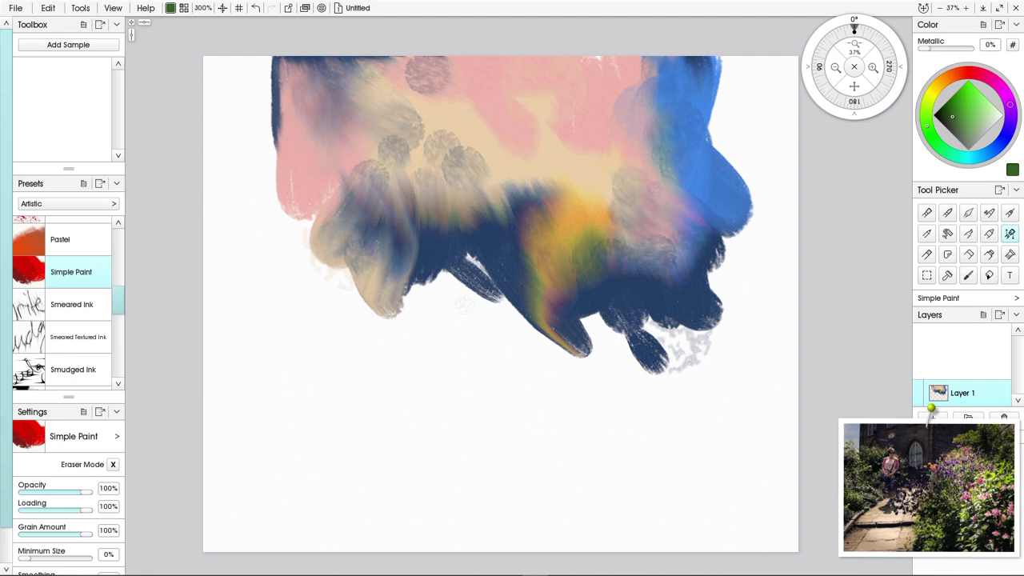
mouse_move(752, 169)
left_mouse_down()
mouse_move(712, 88)
mouse_move(760, 152)
mouse_move(771, 94)
mouse_move(756, 48)
left_mouse_up()
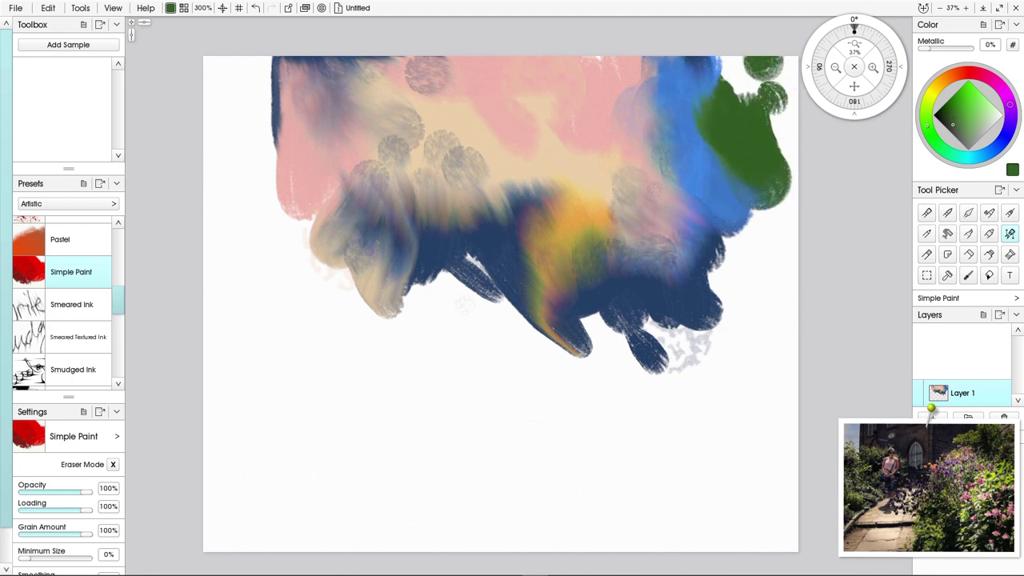
mouse_move(752, 106)
left_mouse_down()
mouse_move(785, 104)
mouse_move(808, 134)
mouse_move(804, 164)
left_mouse_up()
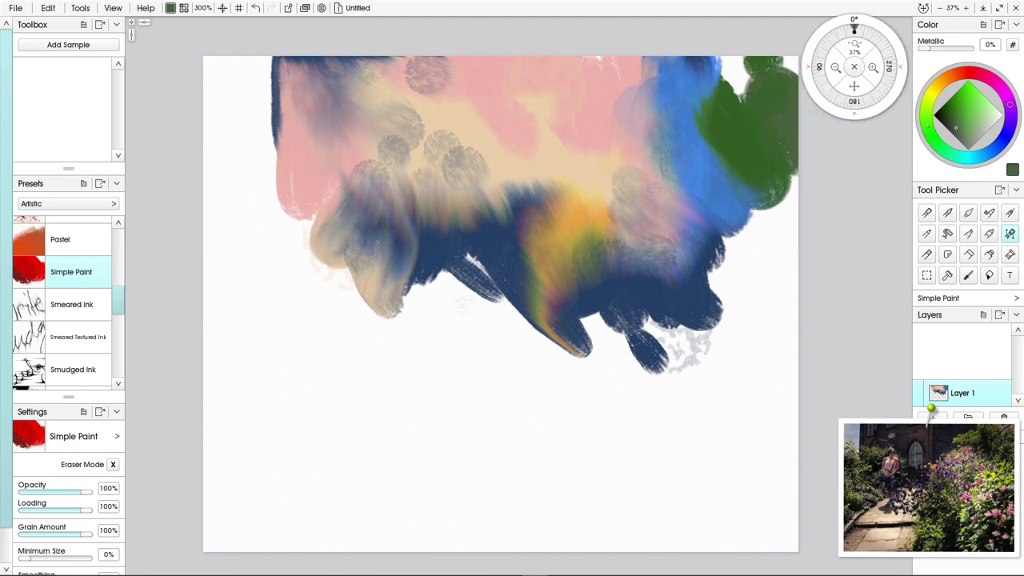
mouse_move(732, 112)
left_mouse_down()
mouse_move(739, 80)
mouse_move(722, 144)
mouse_move(780, 80)
mouse_move(760, 165)
mouse_move(798, 235)
mouse_move(787, 147)
left_mouse_up()
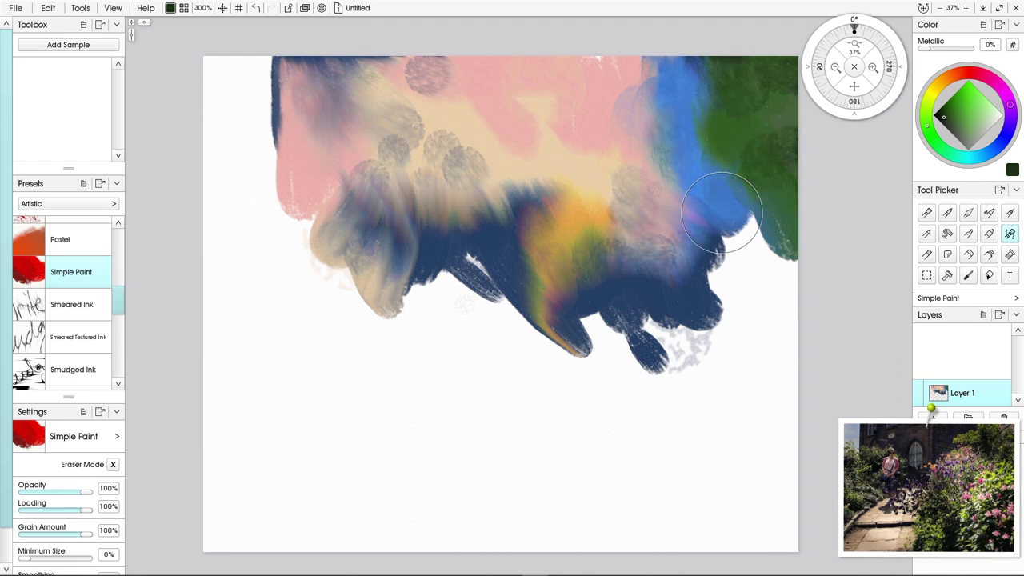
left_click_drag(724, 212, 740, 228)
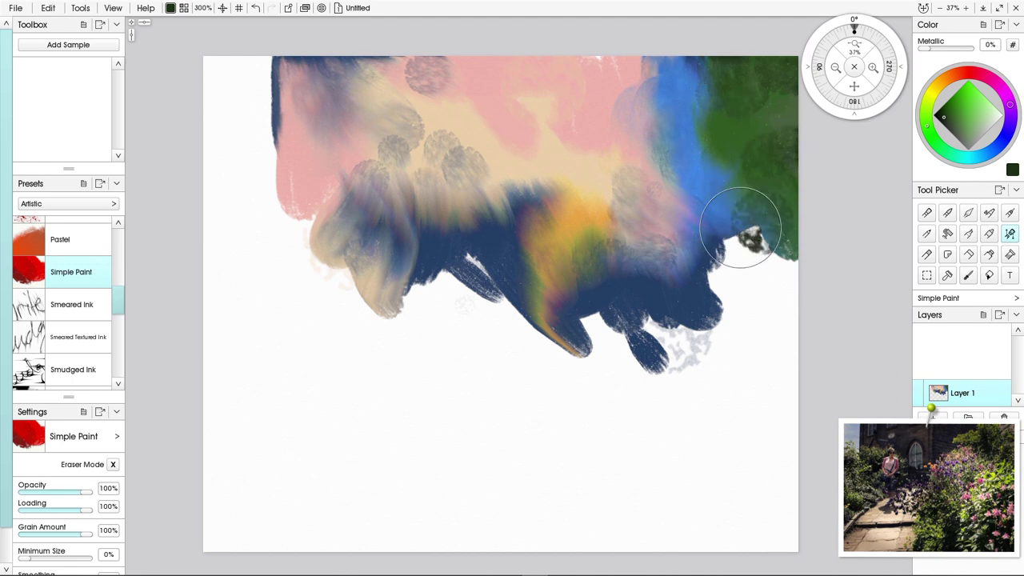
- Clear all paint from Layer 1
left_click(48, 7)
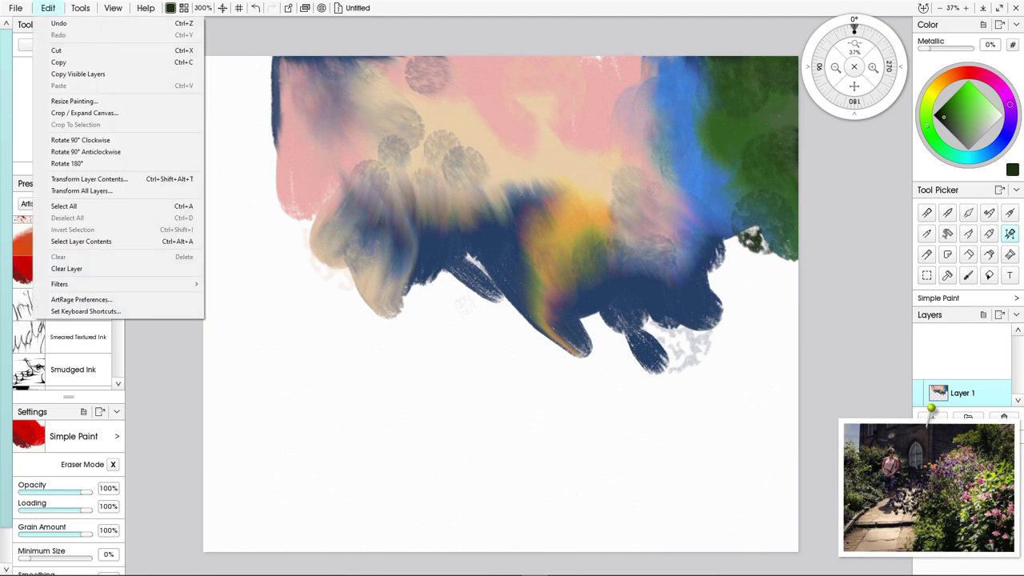
left_click(80, 268)
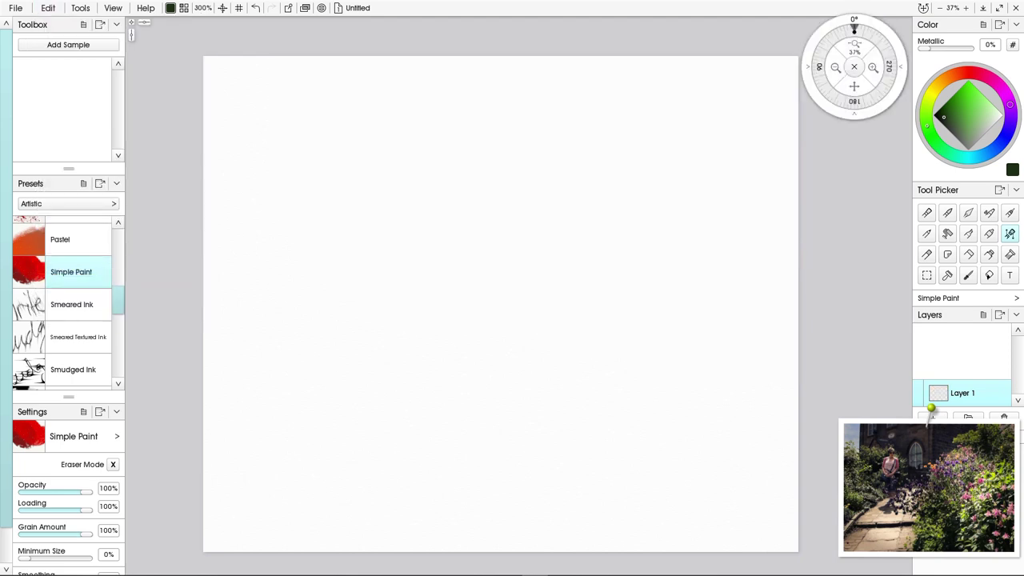
left_click(933, 91)
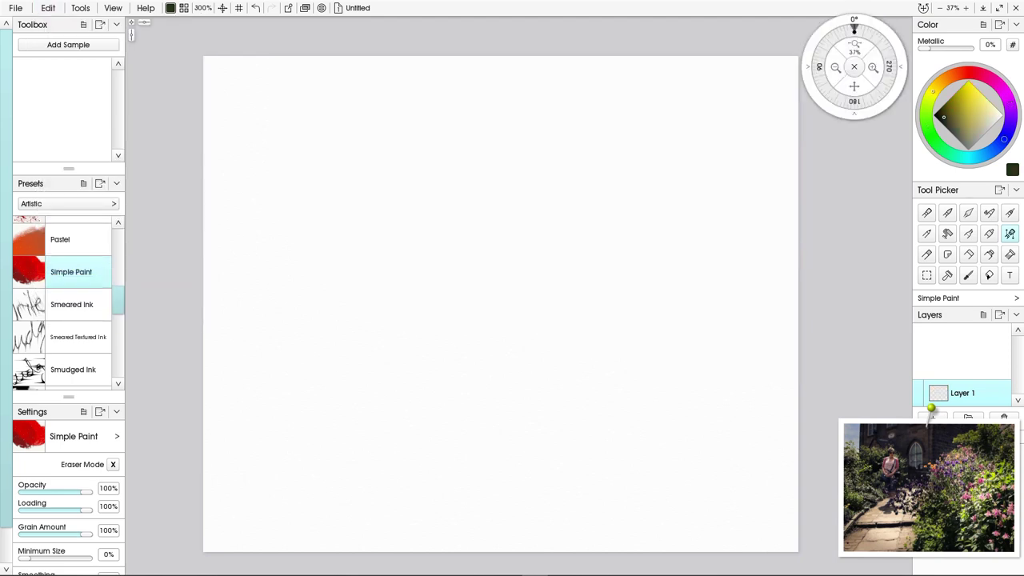
mouse_move(560, 67)
left_mouse_down()
mouse_move(639, 147)
mouse_move(622, 123)
mouse_move(643, 65)
mouse_move(655, 122)
left_mouse_up()
mouse_move(662, 162)
left_mouse_down()
mouse_move(606, 62)
mouse_move(568, 71)
mouse_move(580, 184)
mouse_move(570, 144)
mouse_move(508, 129)
mouse_move(531, 66)
mouse_move(428, 49)
mouse_move(364, 58)
mouse_move(405, 113)
mouse_move(523, 155)
mouse_move(524, 48)
mouse_move(480, 139)
mouse_move(463, 151)
mouse_move(413, 144)
mouse_move(622, 109)
mouse_move(660, 92)
mouse_move(672, 28)
left_mouse_up()
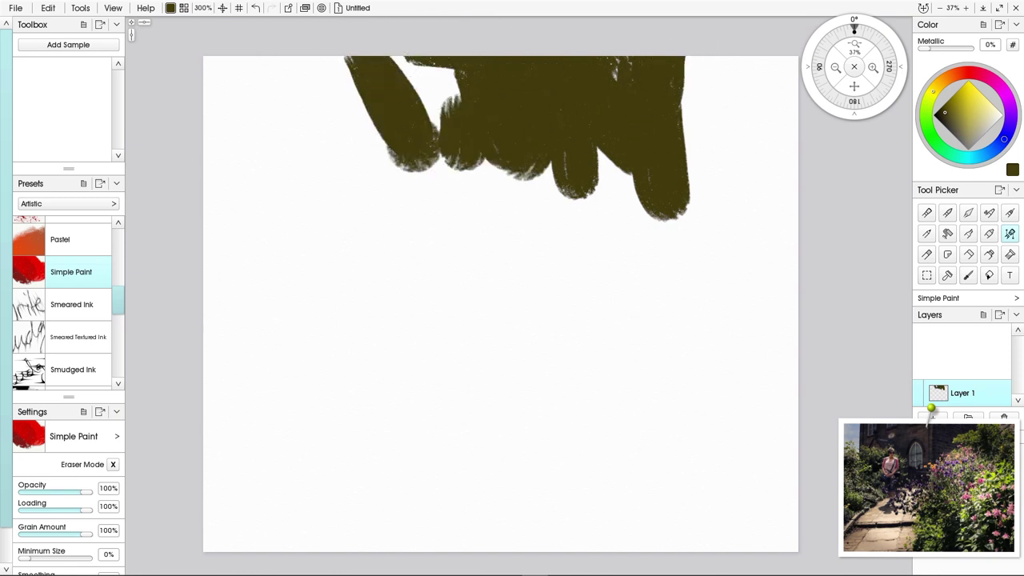
left_click(943, 80)
left_click_drag(630, 211, 572, 124)
mouse_move(587, 232)
left_mouse_down()
mouse_move(620, 225)
mouse_move(664, 245)
mouse_move(600, 233)
mouse_move(463, 147)
mouse_move(491, 178)
mouse_move(539, 153)
mouse_move(504, 206)
mouse_move(510, 217)
mouse_move(433, 172)
mouse_move(397, 102)
left_mouse_up()
mouse_move(409, 54)
left_mouse_down()
mouse_move(447, 136)
mouse_move(491, 150)
left_mouse_up()
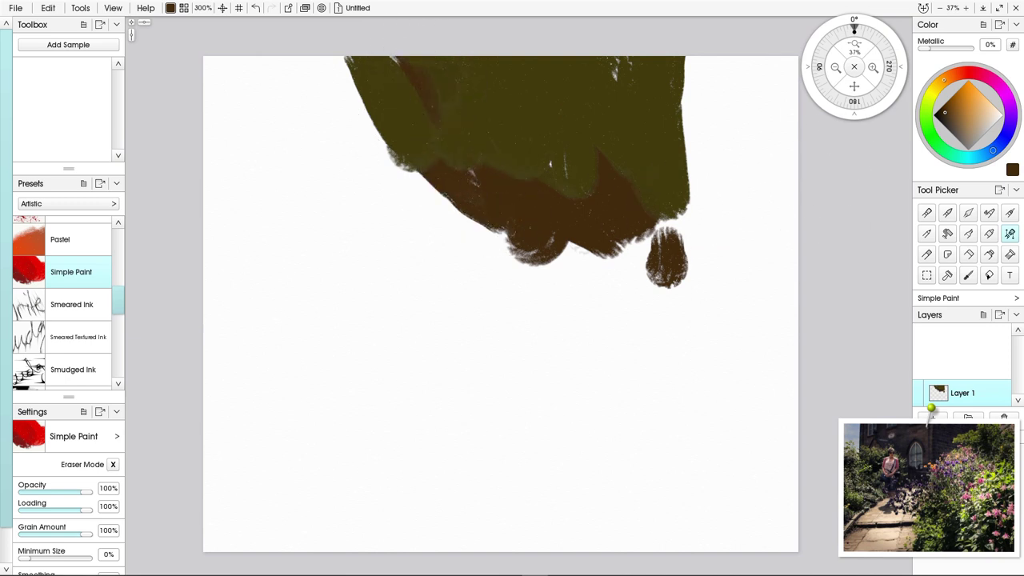
mouse_move(633, 59)
left_mouse_down()
mouse_move(638, 169)
mouse_move(668, 60)
mouse_move(663, 236)
mouse_move(631, 250)
left_mouse_up()
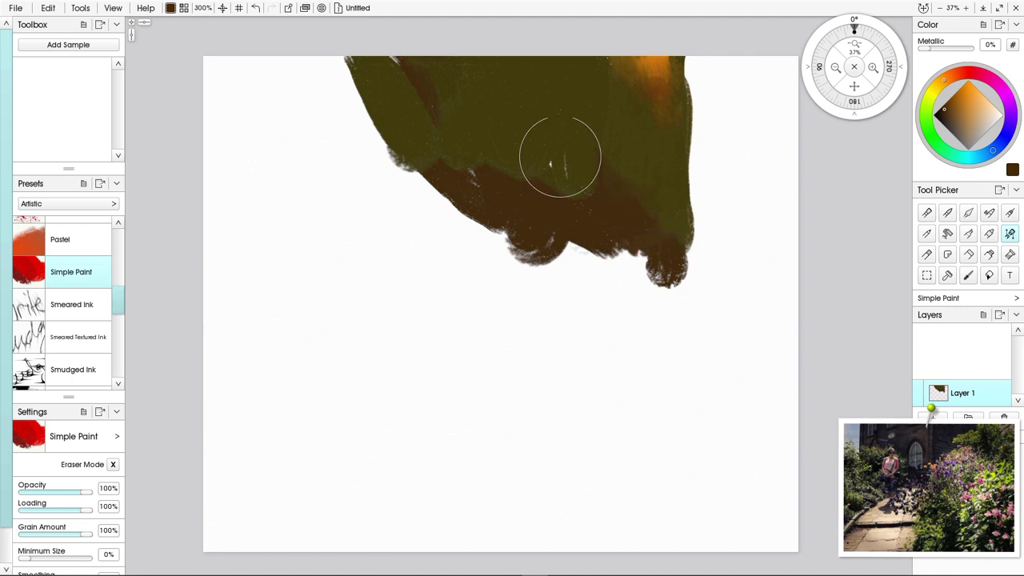
left_click_drag(545, 207, 542, 224)
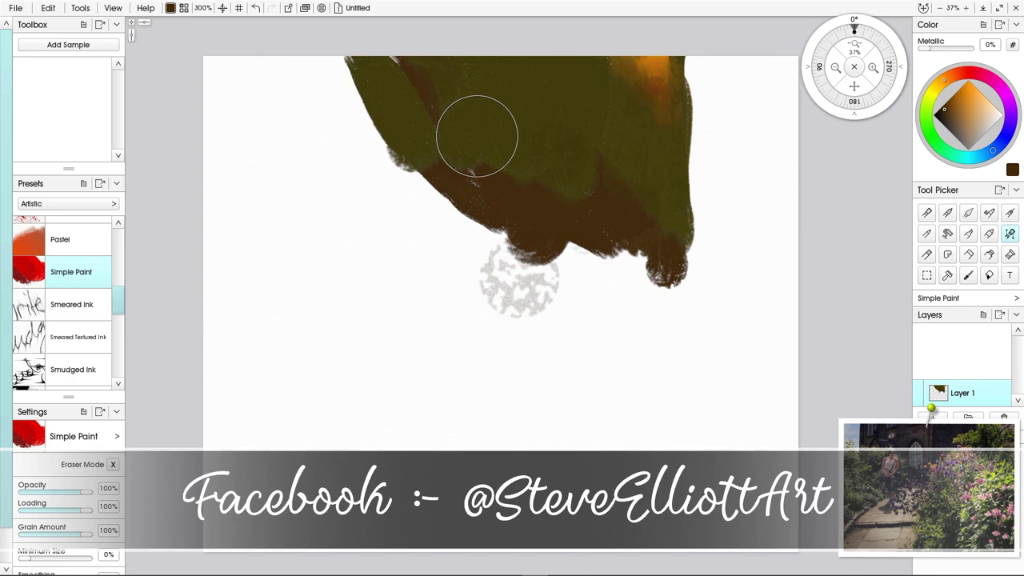
left_click(48, 8)
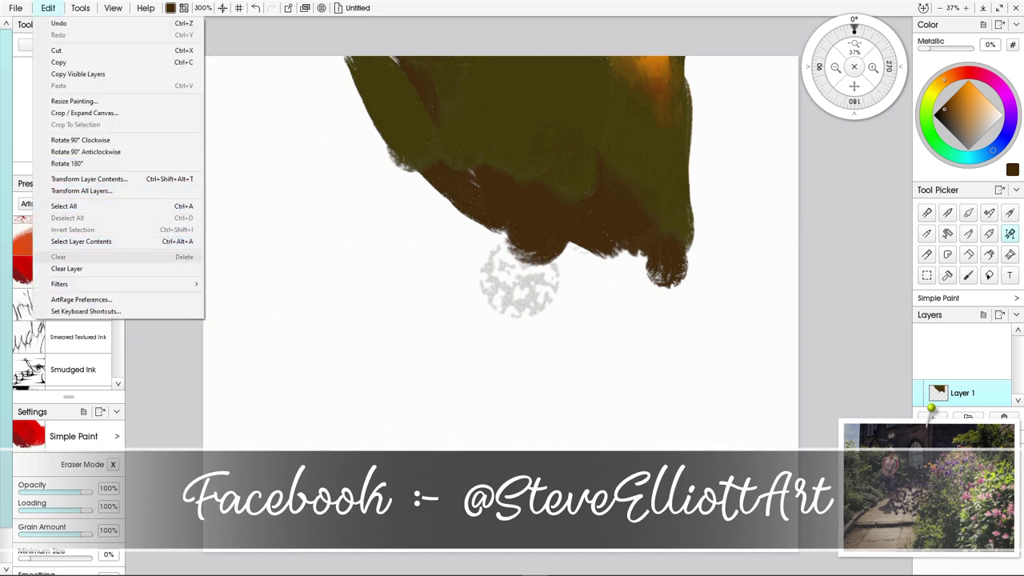
left_click(67, 269)
left_click(66, 269)
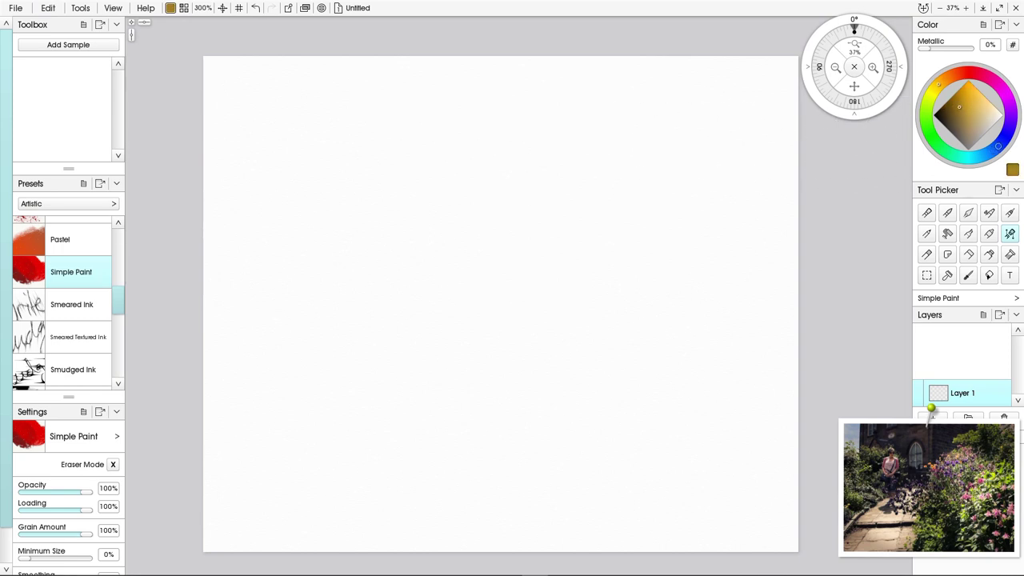
mouse_move(607, 81)
left_mouse_down()
mouse_move(622, 140)
mouse_move(630, 111)
left_mouse_up()
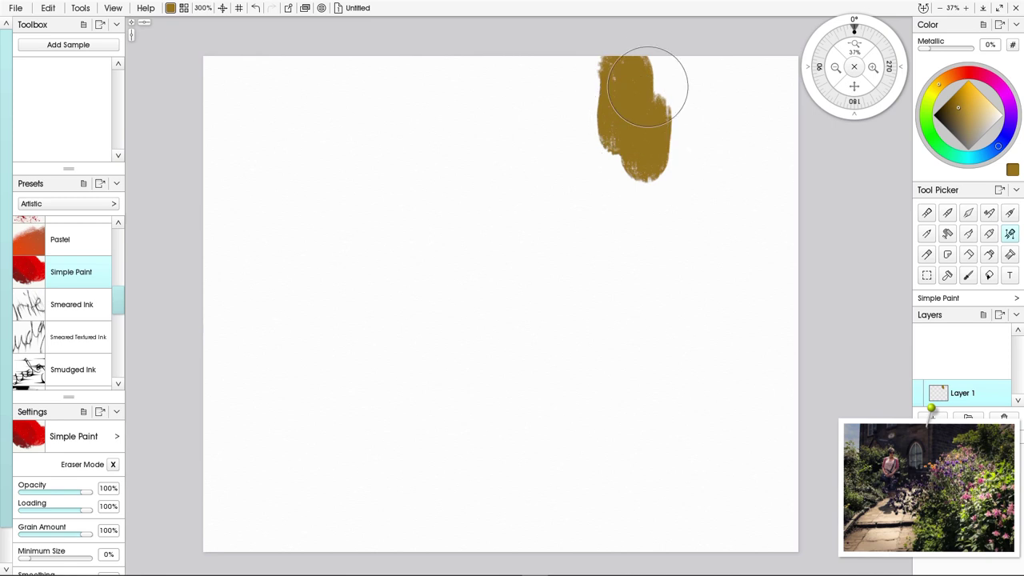
mouse_move(567, 64)
left_mouse_down()
mouse_move(599, 114)
mouse_move(587, 171)
mouse_move(594, 114)
mouse_move(649, 68)
mouse_move(647, 160)
mouse_move(606, 203)
mouse_move(635, 155)
mouse_move(584, 79)
mouse_move(617, 128)
left_mouse_up()
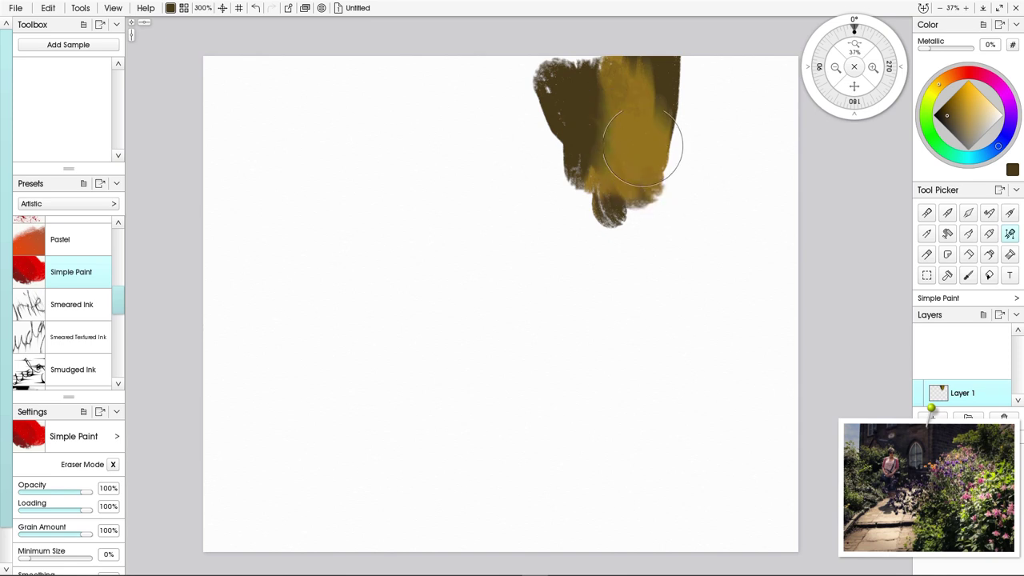
mouse_move(649, 192)
left_mouse_down()
mouse_move(652, 165)
mouse_move(648, 237)
left_mouse_up()
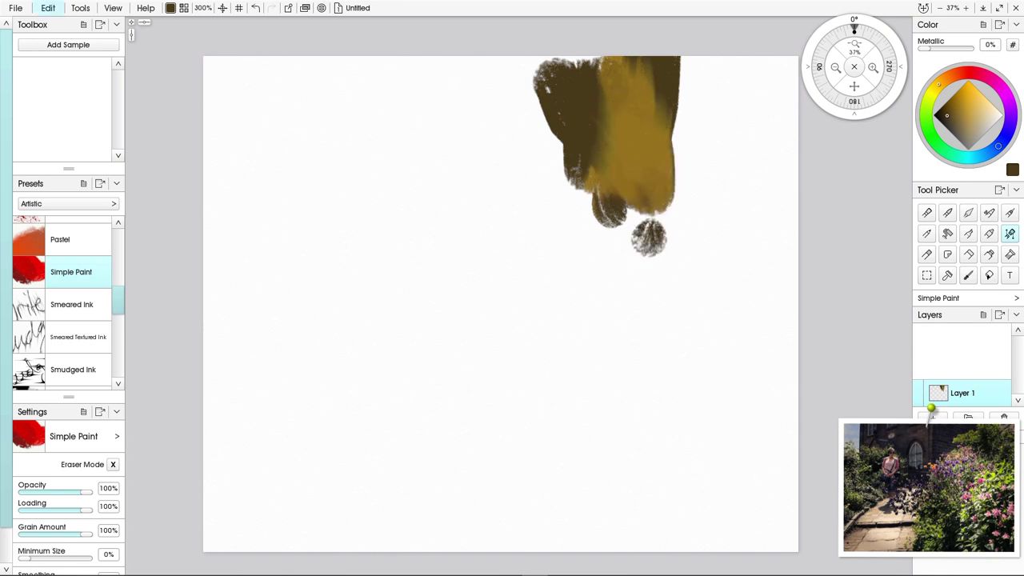
left_click(48, 8)
left_click(64, 257)
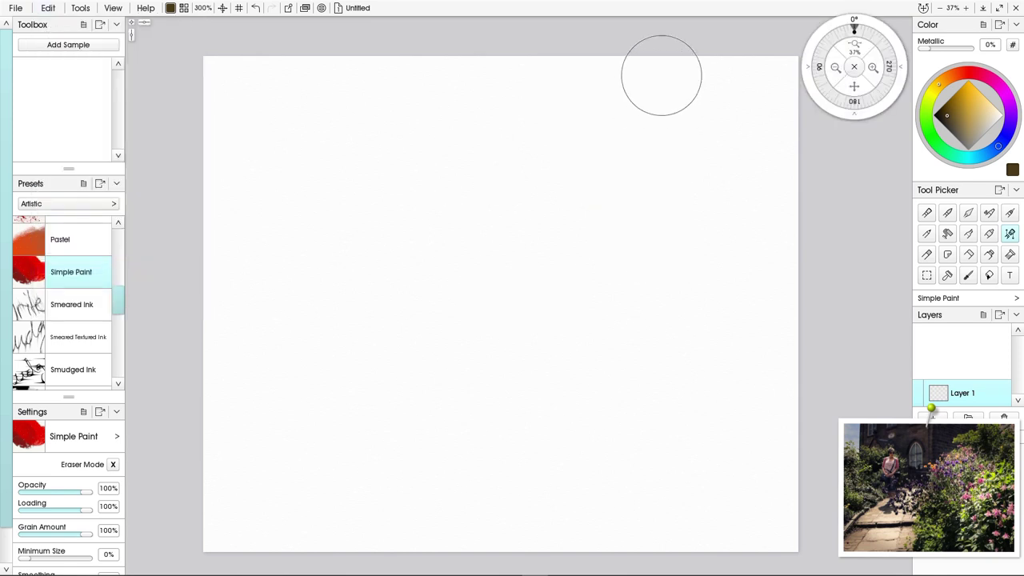
- Block in the building area across the canvas's upper middle with dark brown strokes, blending lighter brown strokes along their left side
mouse_move(661, 75)
left_mouse_down()
mouse_move(670, 160)
mouse_move(640, 115)
mouse_move(621, 125)
mouse_move(645, 46)
left_mouse_up()
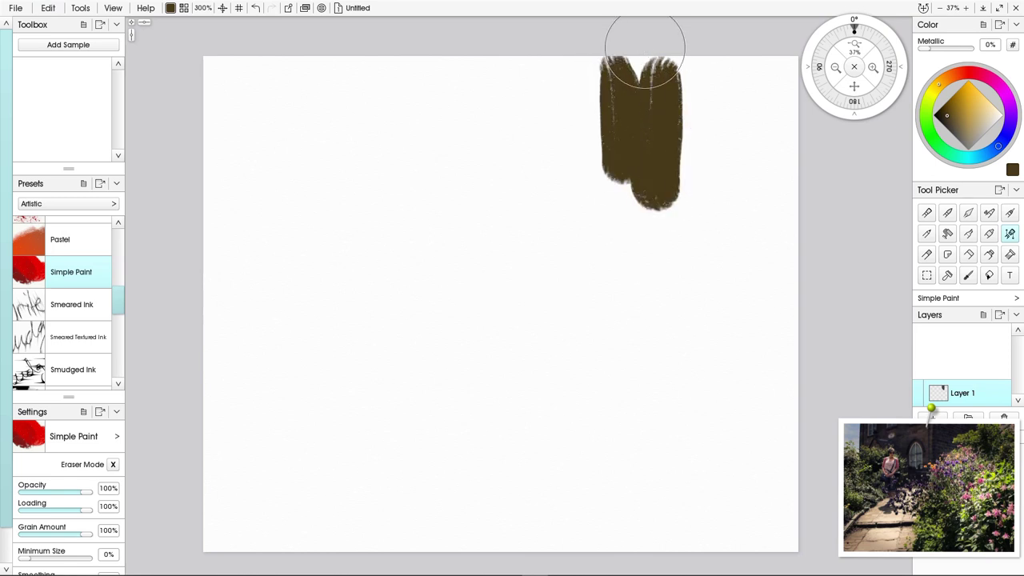
mouse_move(530, 57)
left_mouse_down()
mouse_move(546, 105)
mouse_move(518, 83)
mouse_move(525, 105)
mouse_move(520, 46)
mouse_move(533, 204)
mouse_move(600, 146)
mouse_move(552, 260)
mouse_move(628, 201)
mouse_move(562, 300)
mouse_move(541, 312)
mouse_move(530, 275)
mouse_move(521, 317)
mouse_move(518, 273)
mouse_move(518, 340)
mouse_move(537, 266)
mouse_move(607, 109)
mouse_move(573, 129)
mouse_move(602, 73)
mouse_move(663, 44)
left_mouse_up()
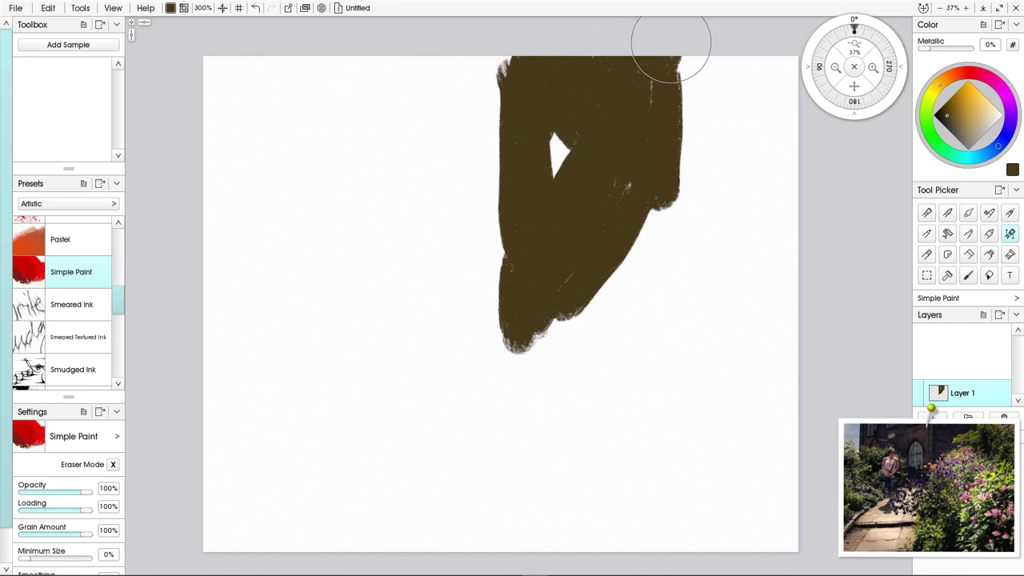
left_click_drag(496, 55, 543, 82)
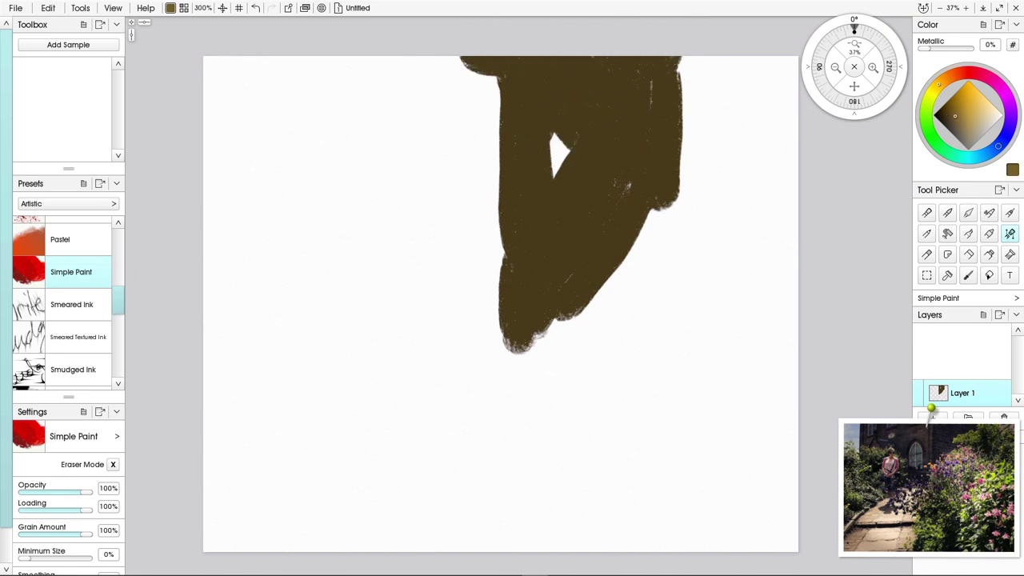
mouse_move(467, 84)
left_mouse_down()
mouse_move(461, 170)
mouse_move(481, 138)
mouse_move(490, 81)
mouse_move(485, 165)
mouse_move(561, 136)
mouse_move(552, 211)
left_mouse_up()
mouse_move(407, 88)
left_mouse_down()
mouse_move(402, 151)
mouse_move(424, 62)
mouse_move(366, 151)
mouse_move(331, 142)
mouse_move(295, 64)
mouse_move(302, 118)
mouse_move(450, 64)
mouse_move(328, 60)
mouse_move(370, 297)
mouse_move(370, 275)
mouse_move(327, 293)
mouse_move(328, 229)
mouse_move(304, 213)
mouse_move(317, 269)
mouse_move(400, 136)
mouse_move(489, 224)
mouse_move(498, 204)
mouse_move(408, 210)
mouse_move(434, 309)
mouse_move(491, 240)
mouse_move(495, 286)
mouse_move(413, 323)
mouse_move(347, 323)
mouse_move(356, 318)
left_mouse_up()
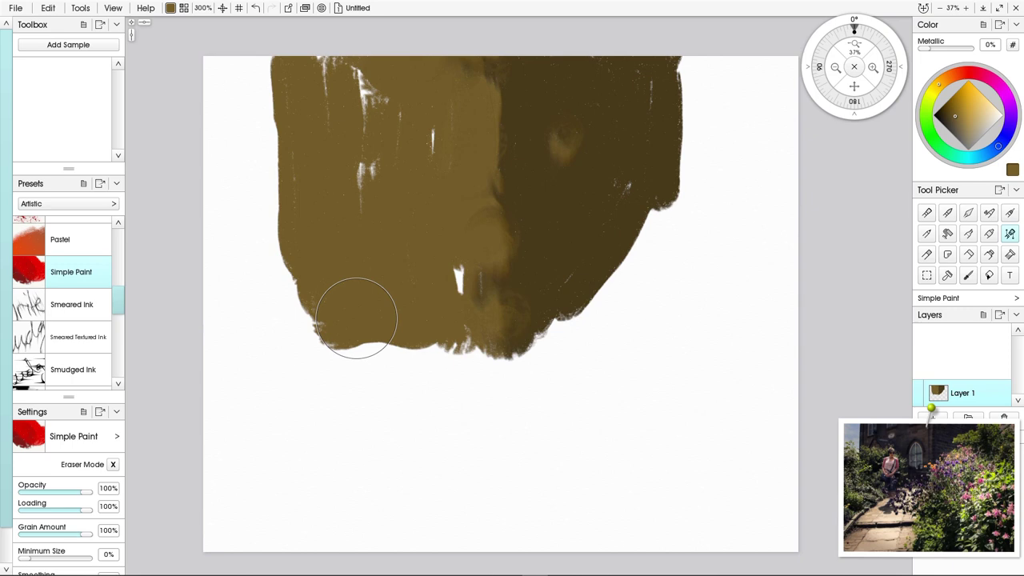
- Paint muted blue strokes into the canvas's upper-left corner, up against the lighter brown area
mouse_move(920, 496)
left_click(986, 155)
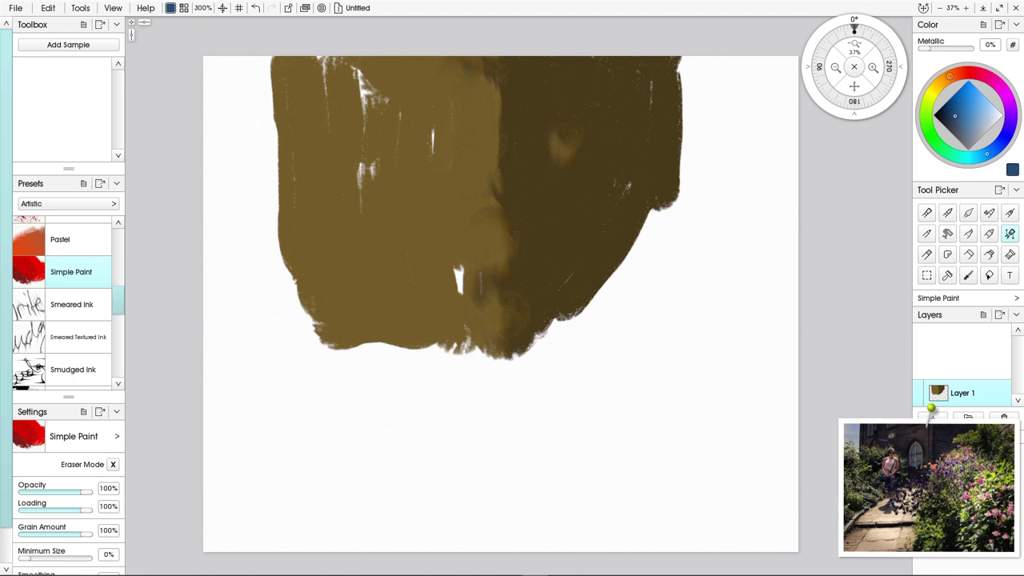
mouse_move(244, 60)
left_mouse_down()
mouse_move(257, 113)
mouse_move(264, 43)
mouse_move(264, 169)
mouse_move(226, 70)
mouse_move(222, 119)
mouse_move(212, 63)
mouse_move(217, 117)
mouse_move(250, 190)
mouse_move(259, 200)
mouse_move(269, 188)
mouse_move(266, 180)
mouse_move(263, 232)
mouse_move(196, 194)
left_mouse_up()
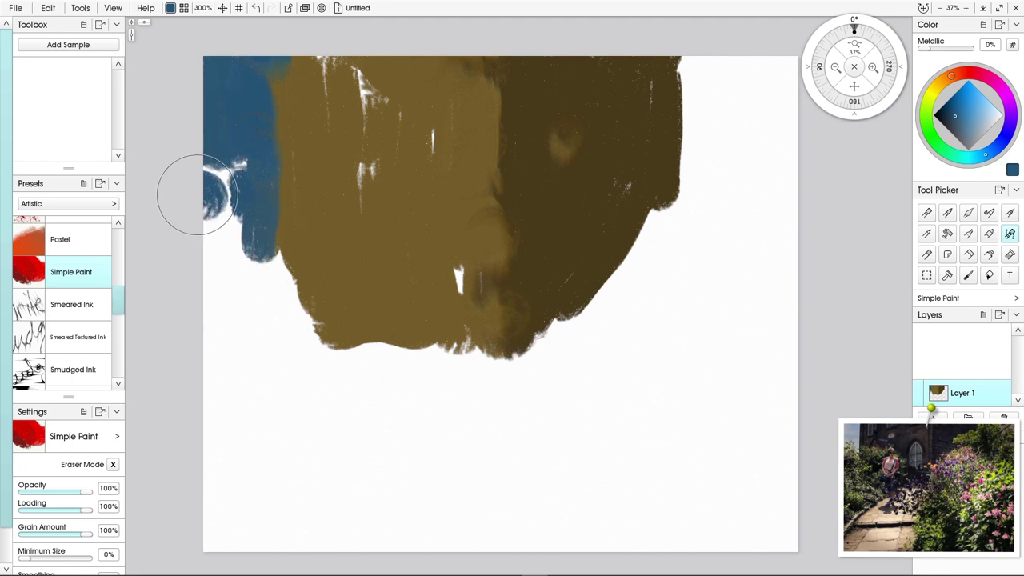
- Cover the right side of the canvas with dark green strokes and work dark navy into the lower part and the gaps
left_click(930, 135)
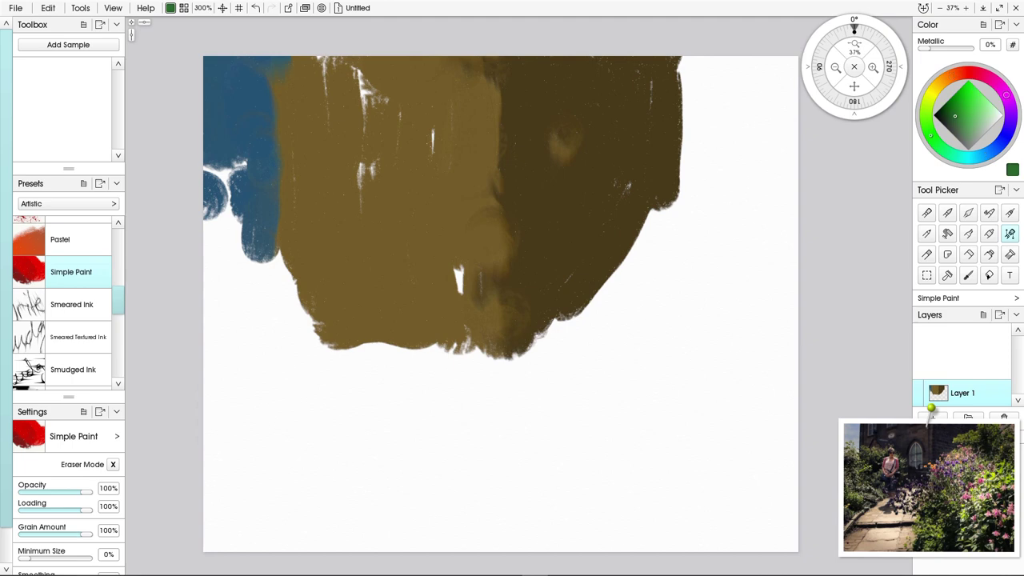
mouse_move(754, 64)
left_mouse_down()
mouse_move(785, 68)
mouse_move(780, 60)
mouse_move(741, 95)
mouse_move(720, 68)
mouse_move(701, 83)
mouse_move(702, 63)
mouse_move(700, 184)
mouse_move(623, 238)
mouse_move(623, 283)
mouse_move(638, 237)
mouse_move(636, 335)
mouse_move(584, 290)
mouse_move(671, 280)
mouse_move(727, 303)
mouse_move(722, 284)
mouse_move(793, 152)
mouse_move(729, 195)
mouse_move(744, 181)
mouse_move(743, 124)
mouse_move(785, 229)
mouse_move(788, 195)
mouse_move(734, 229)
mouse_move(798, 326)
mouse_move(756, 397)
mouse_move(792, 440)
mouse_move(762, 401)
mouse_move(787, 358)
mouse_move(729, 412)
mouse_move(668, 431)
mouse_move(695, 408)
mouse_move(721, 452)
mouse_move(784, 485)
mouse_move(772, 451)
mouse_move(728, 527)
mouse_move(788, 531)
mouse_move(633, 432)
mouse_move(669, 453)
mouse_move(685, 503)
mouse_move(651, 516)
mouse_move(644, 478)
mouse_move(648, 509)
mouse_move(717, 392)
left_mouse_up()
left_click(999, 144)
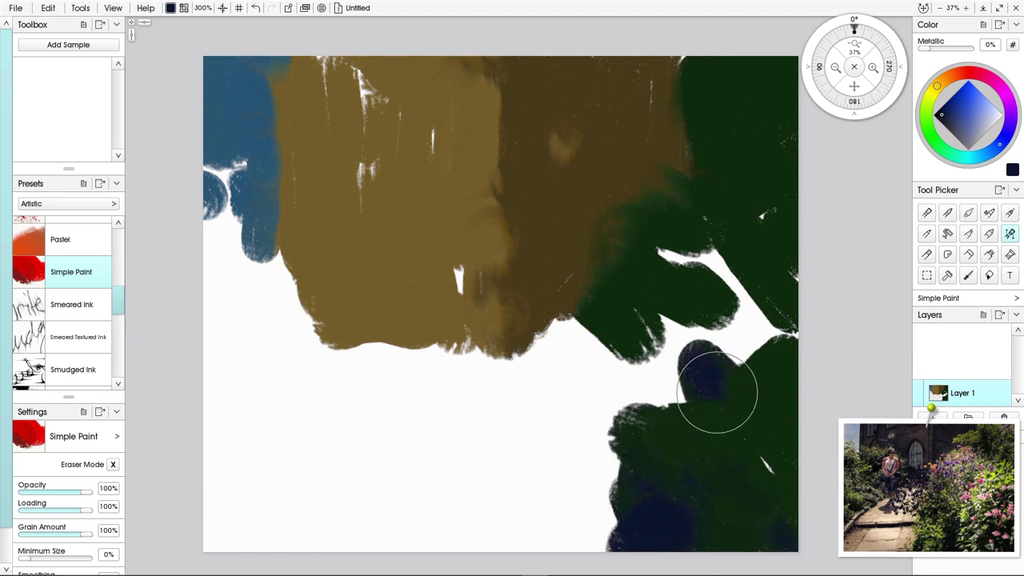
mouse_move(595, 448)
left_mouse_down()
mouse_move(602, 527)
mouse_move(616, 497)
mouse_move(674, 448)
left_mouse_up()
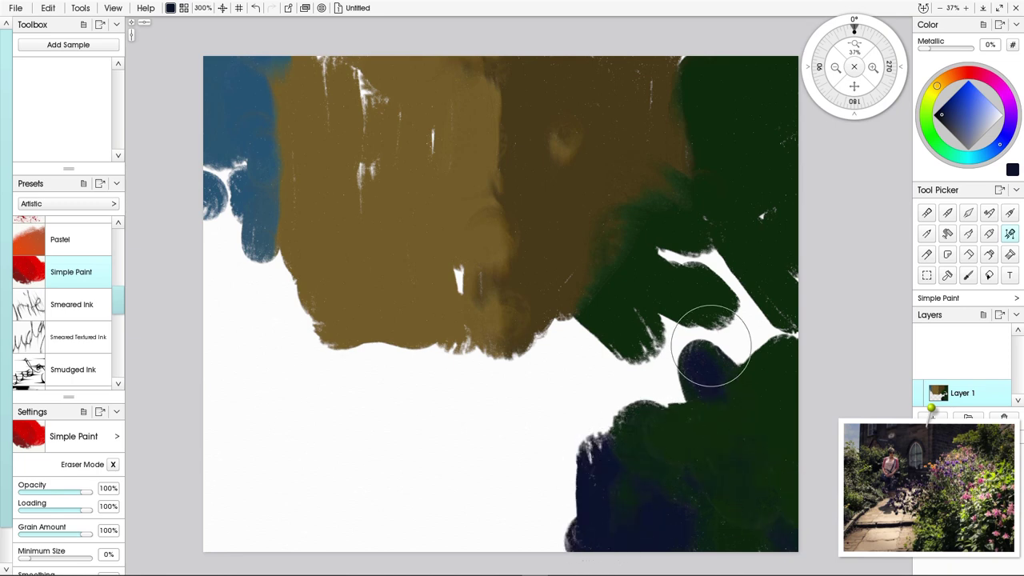
mouse_move(711, 345)
left_mouse_down()
mouse_move(743, 383)
mouse_move(767, 338)
mouse_move(749, 319)
mouse_move(788, 338)
mouse_move(676, 256)
left_mouse_up()
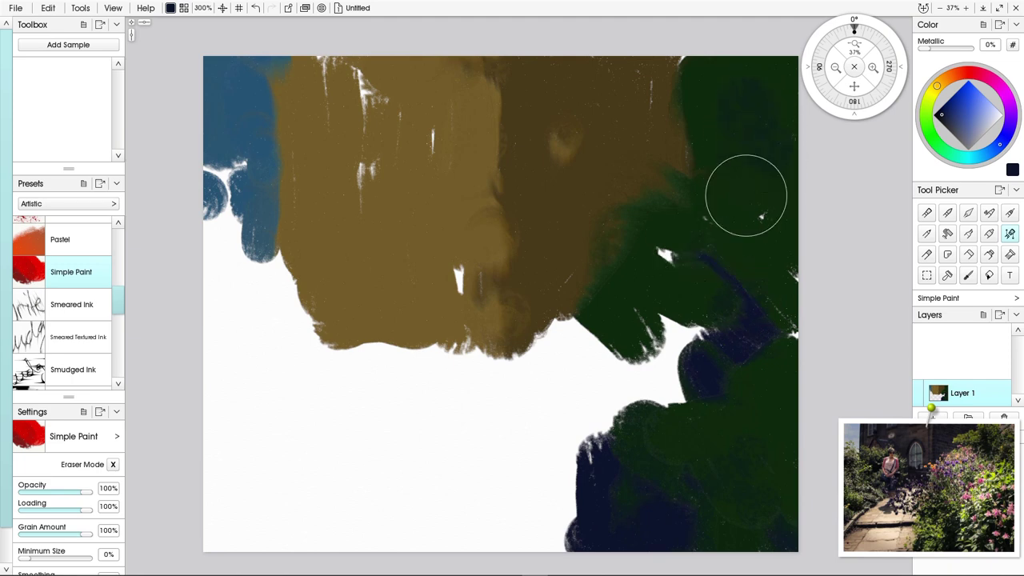
- Extend dark navy strokes beneath the blue and brown areas, blending their edges and joining them to the green side
mouse_move(594, 363)
left_mouse_down()
mouse_move(608, 365)
mouse_move(661, 323)
mouse_move(670, 393)
mouse_move(553, 299)
mouse_move(549, 361)
mouse_move(579, 424)
left_mouse_up()
mouse_move(248, 296)
left_mouse_down()
mouse_move(296, 319)
mouse_move(267, 241)
mouse_move(292, 258)
mouse_move(299, 297)
mouse_move(307, 264)
mouse_move(281, 243)
mouse_move(310, 237)
mouse_move(293, 279)
mouse_move(284, 267)
mouse_move(325, 234)
left_mouse_up()
mouse_move(317, 330)
left_mouse_down()
mouse_move(359, 332)
mouse_move(206, 272)
mouse_move(209, 229)
mouse_move(223, 234)
mouse_move(239, 175)
mouse_move(208, 184)
left_mouse_up()
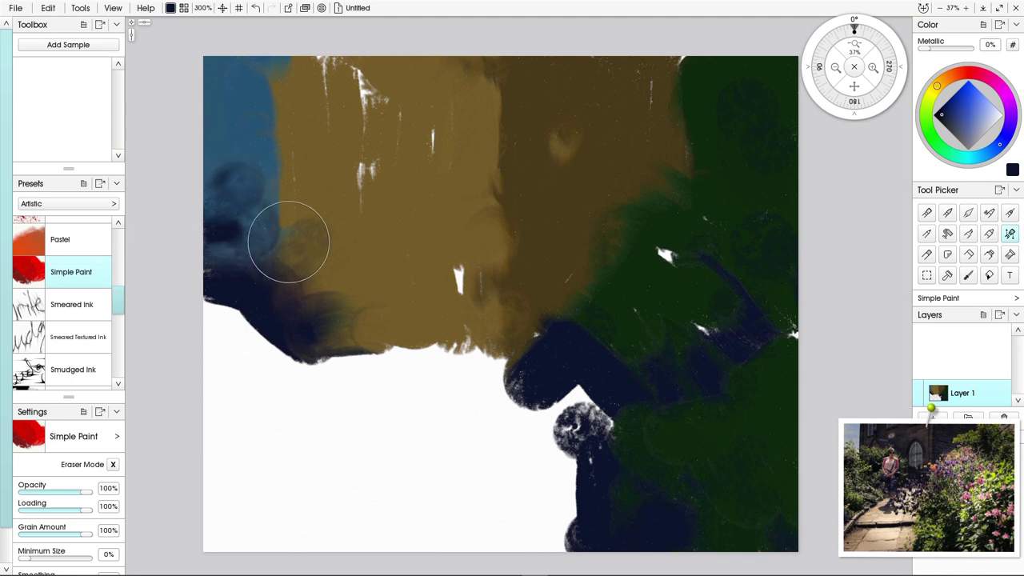
mouse_move(268, 312)
left_mouse_down()
mouse_move(276, 336)
mouse_move(230, 403)
mouse_move(233, 359)
mouse_move(192, 377)
mouse_move(207, 311)
mouse_move(227, 356)
left_mouse_up()
mouse_move(304, 370)
left_mouse_down()
mouse_move(335, 356)
mouse_move(367, 369)
mouse_move(382, 358)
mouse_move(403, 376)
mouse_move(402, 348)
mouse_move(432, 359)
mouse_move(509, 354)
mouse_move(414, 376)
mouse_move(379, 407)
mouse_move(394, 306)
mouse_move(433, 351)
mouse_move(365, 281)
mouse_move(404, 321)
mouse_move(525, 366)
left_mouse_up()
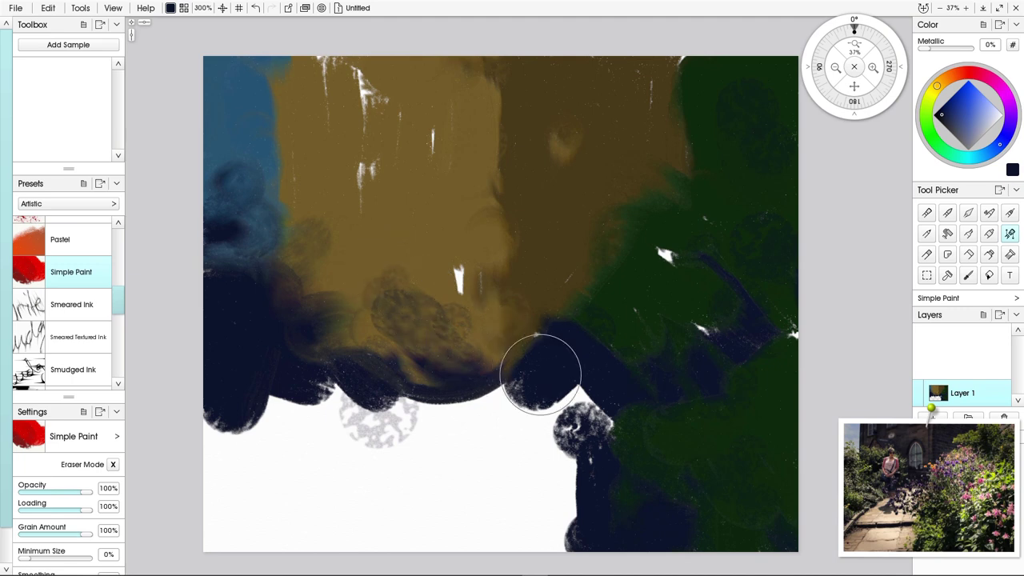
mouse_move(575, 388)
left_mouse_down()
mouse_move(527, 424)
mouse_move(462, 390)
mouse_move(500, 400)
mouse_move(462, 368)
mouse_move(565, 415)
mouse_move(587, 407)
mouse_move(579, 375)
left_mouse_up()
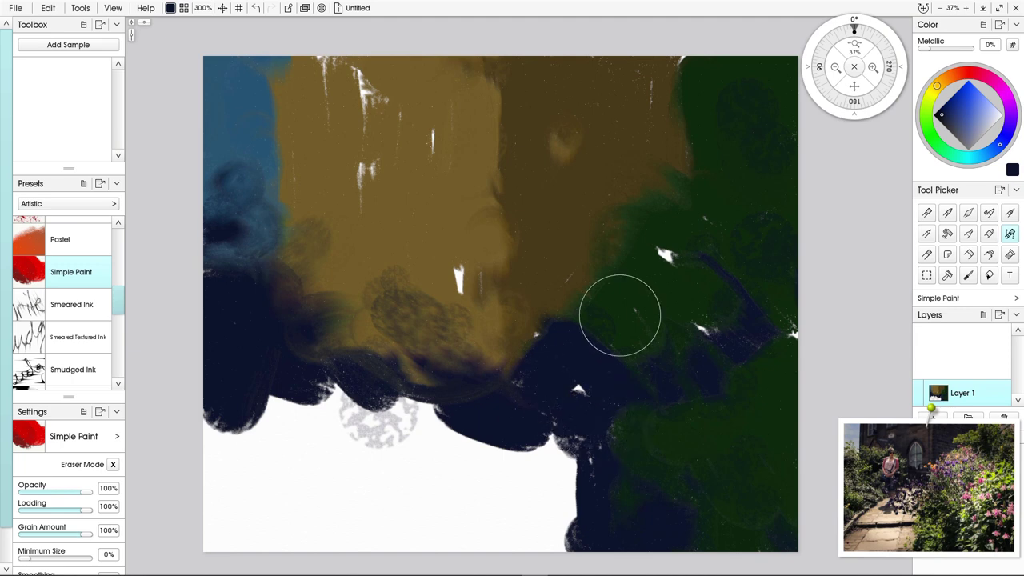
- Block in the path at the bottom of the canvas with olive and pale cream strokes, smearing cream into the navy above
left_click(935, 89)
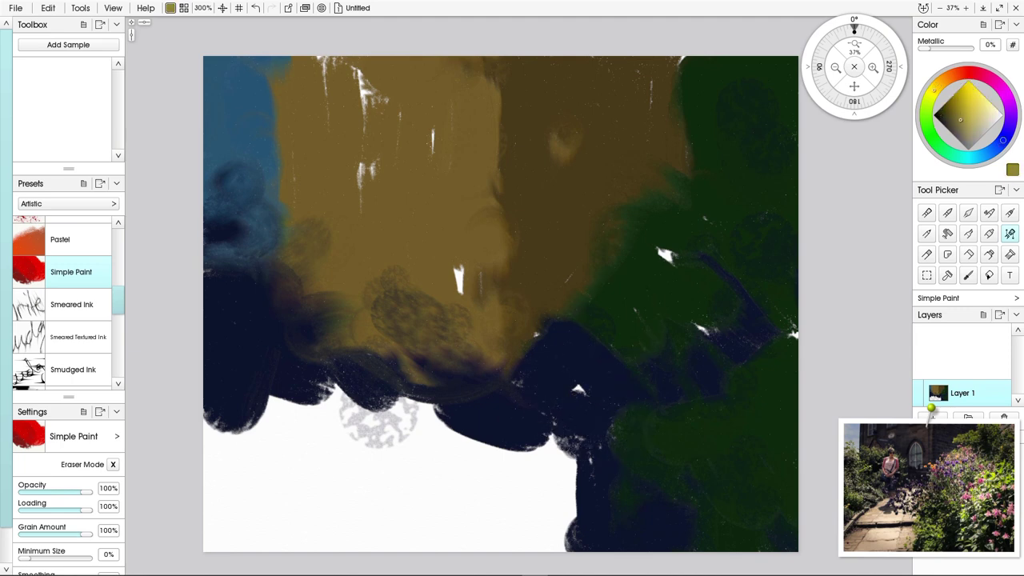
mouse_move(478, 424)
left_mouse_down()
mouse_move(400, 457)
mouse_move(432, 506)
mouse_move(486, 453)
left_mouse_up()
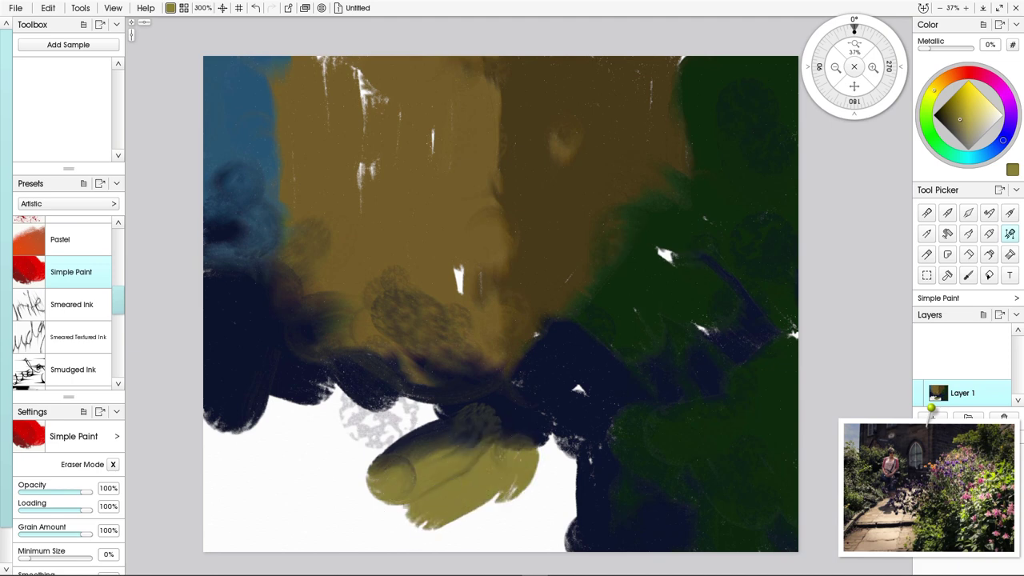
mouse_move(404, 476)
left_mouse_down()
mouse_move(445, 457)
mouse_move(453, 507)
mouse_move(506, 512)
mouse_move(528, 499)
mouse_move(544, 455)
mouse_move(532, 476)
mouse_move(544, 519)
mouse_move(567, 468)
mouse_move(560, 521)
mouse_move(564, 475)
mouse_move(540, 420)
mouse_move(425, 544)
mouse_move(450, 530)
mouse_move(405, 548)
mouse_move(469, 425)
mouse_move(386, 507)
mouse_move(419, 507)
mouse_move(361, 514)
mouse_move(305, 503)
left_mouse_up()
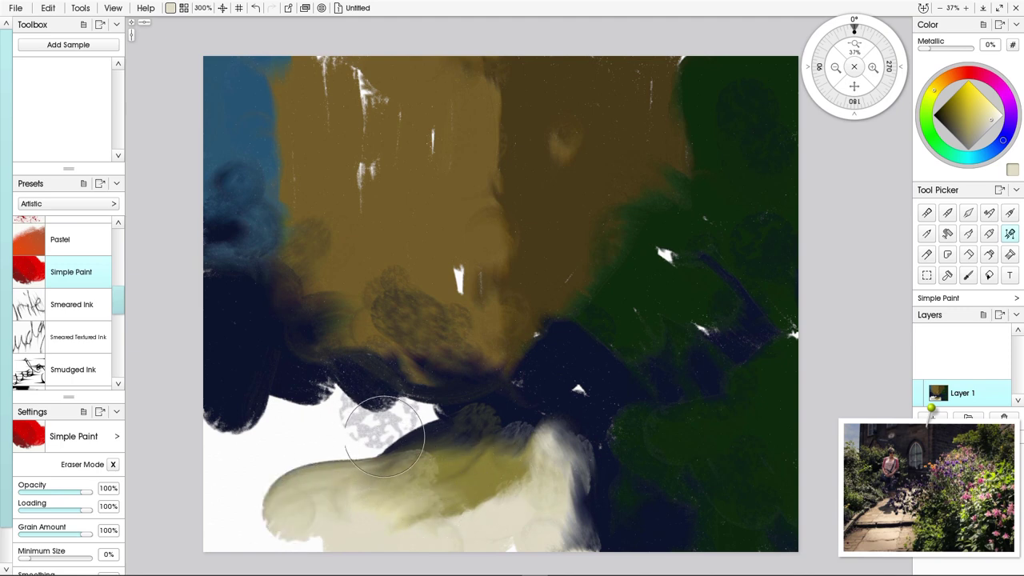
left_click_drag(385, 436, 253, 489)
mouse_move(420, 420)
left_mouse_down()
mouse_move(430, 403)
mouse_move(367, 411)
left_mouse_up()
mouse_move(457, 404)
left_mouse_down()
mouse_move(338, 432)
mouse_move(250, 432)
mouse_move(250, 421)
mouse_move(347, 410)
mouse_move(434, 463)
left_mouse_up()
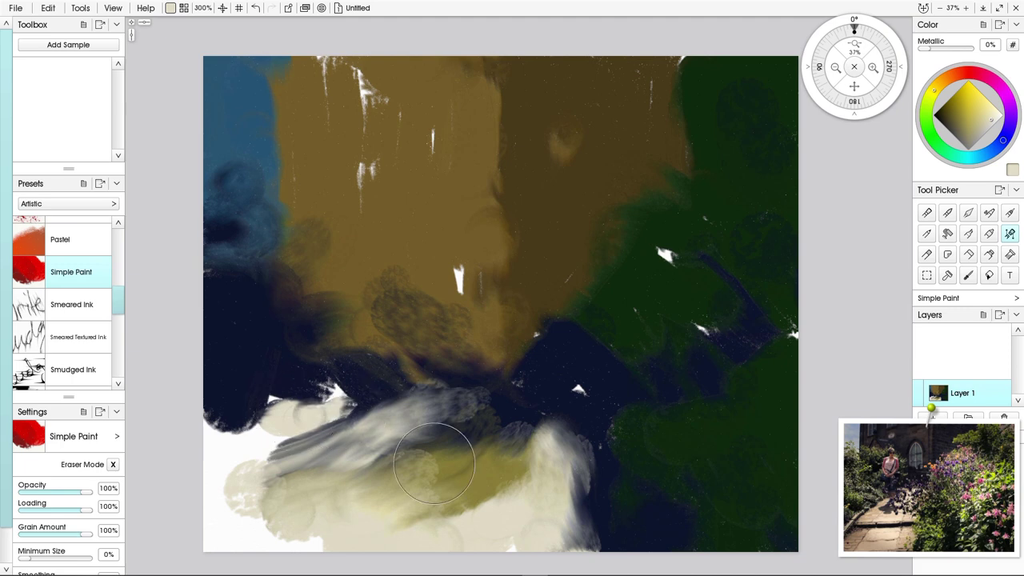
- Blend dark purple-blue strokes over the white gap and pale paint in the canvas's lower-left corner
left_click(994, 149)
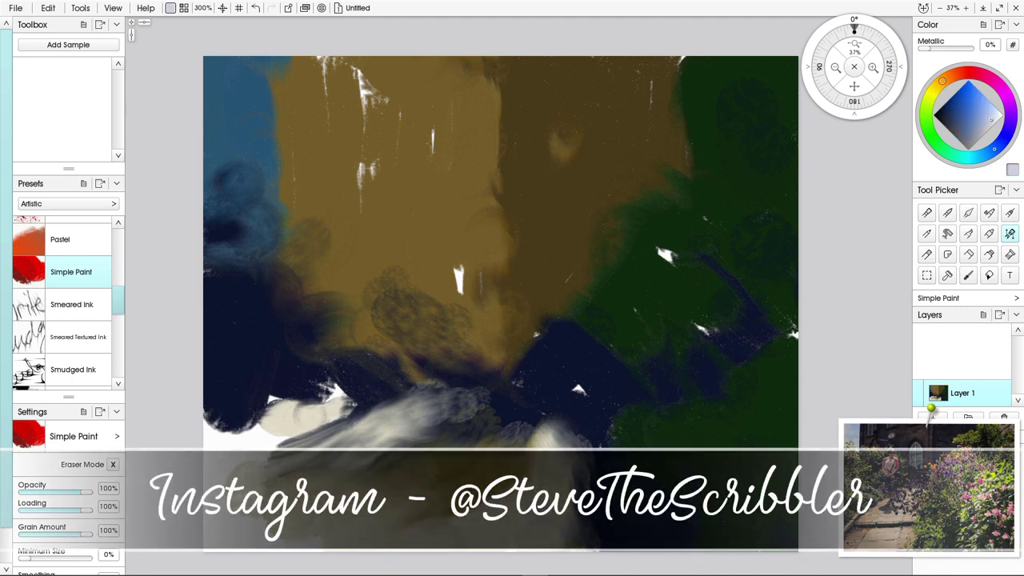
left_click(1007, 133)
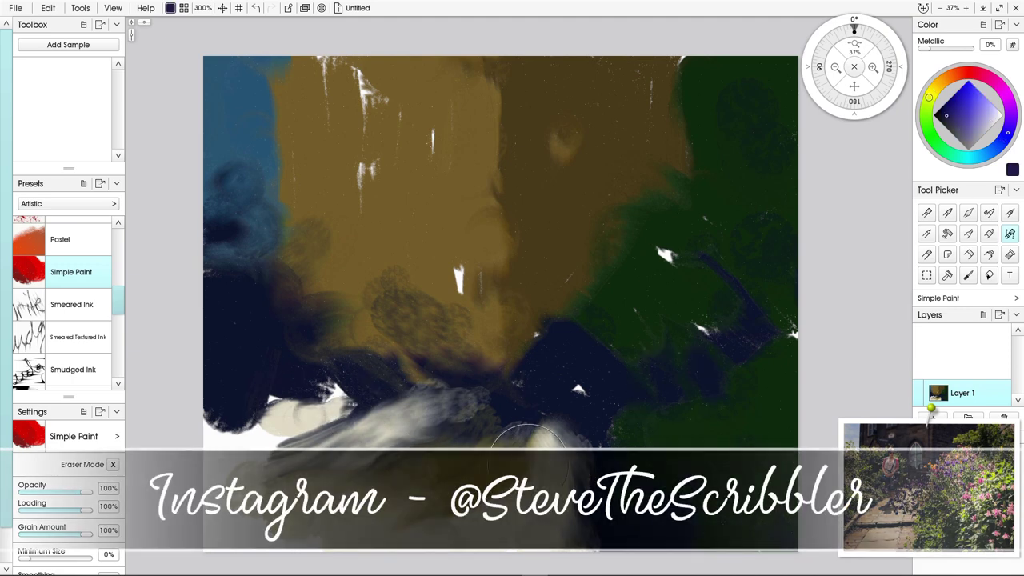
mouse_move(296, 436)
left_mouse_down()
mouse_move(235, 506)
mouse_move(253, 478)
mouse_move(230, 496)
left_mouse_up()
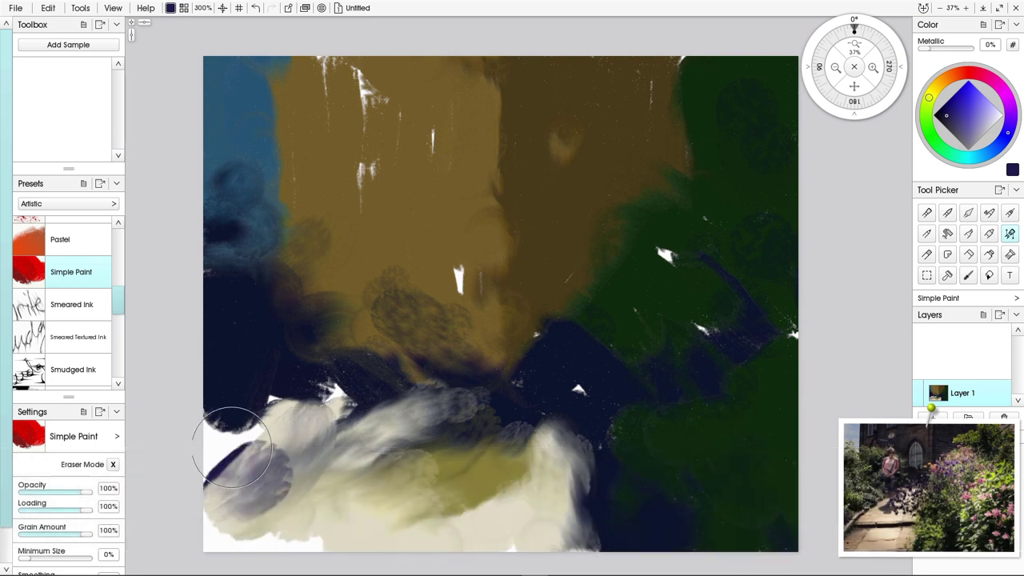
mouse_move(232, 448)
left_mouse_down()
mouse_move(262, 456)
mouse_move(214, 451)
mouse_move(252, 460)
mouse_move(197, 478)
mouse_move(212, 520)
mouse_move(356, 395)
mouse_move(386, 395)
mouse_move(205, 427)
left_mouse_up()
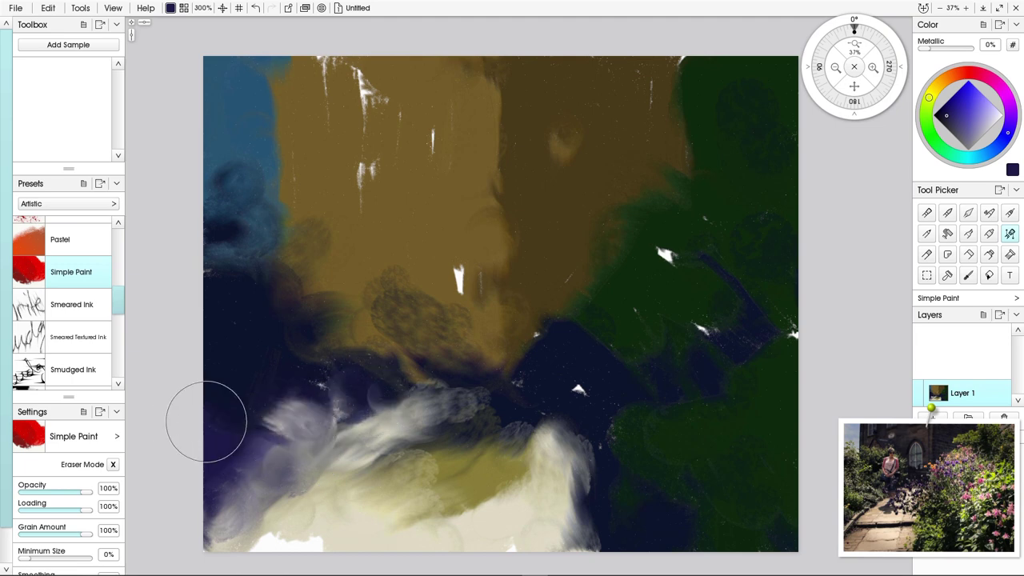
- Blend dark olive-green dabs into the pale paint and remaining white gap at the canvas's lower left
left_click(926, 109)
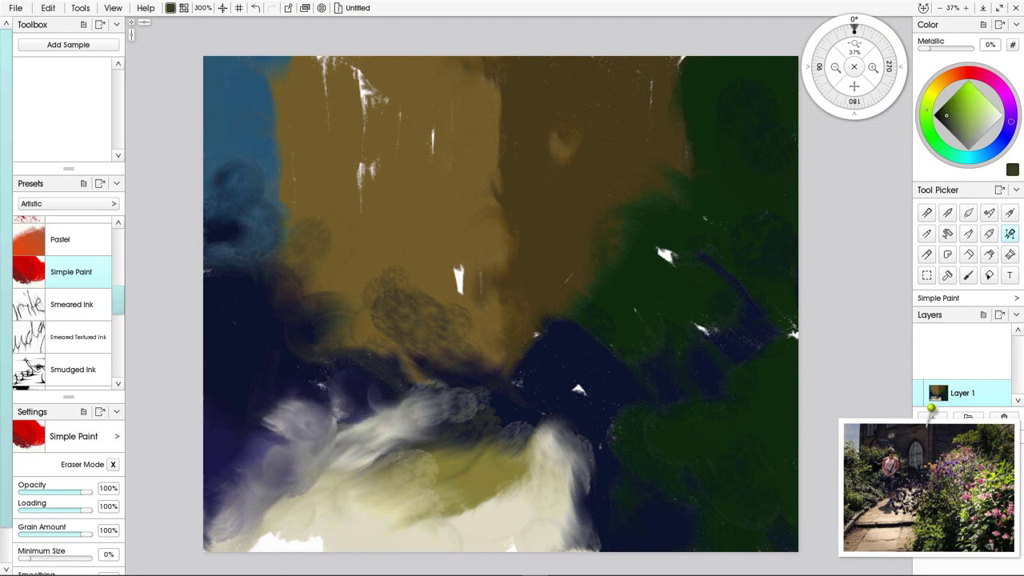
mouse_move(272, 416)
left_mouse_down()
mouse_move(339, 424)
mouse_move(320, 412)
mouse_move(357, 420)
mouse_move(418, 411)
mouse_move(312, 494)
mouse_move(312, 507)
mouse_move(201, 536)
mouse_move(246, 510)
mouse_move(260, 484)
left_mouse_up()
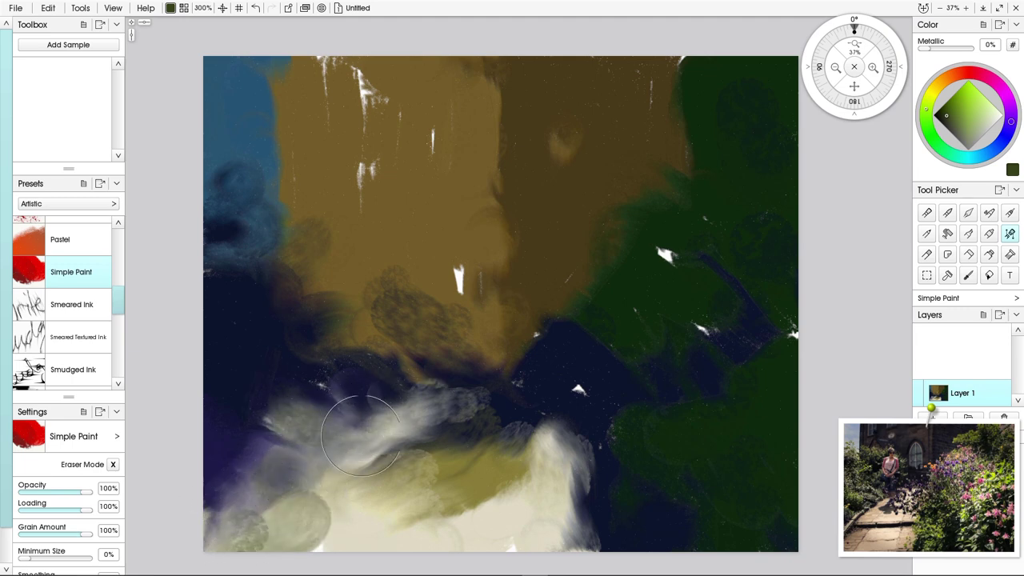
mouse_move(209, 527)
left_mouse_down()
mouse_move(302, 544)
mouse_move(233, 512)
left_mouse_up()
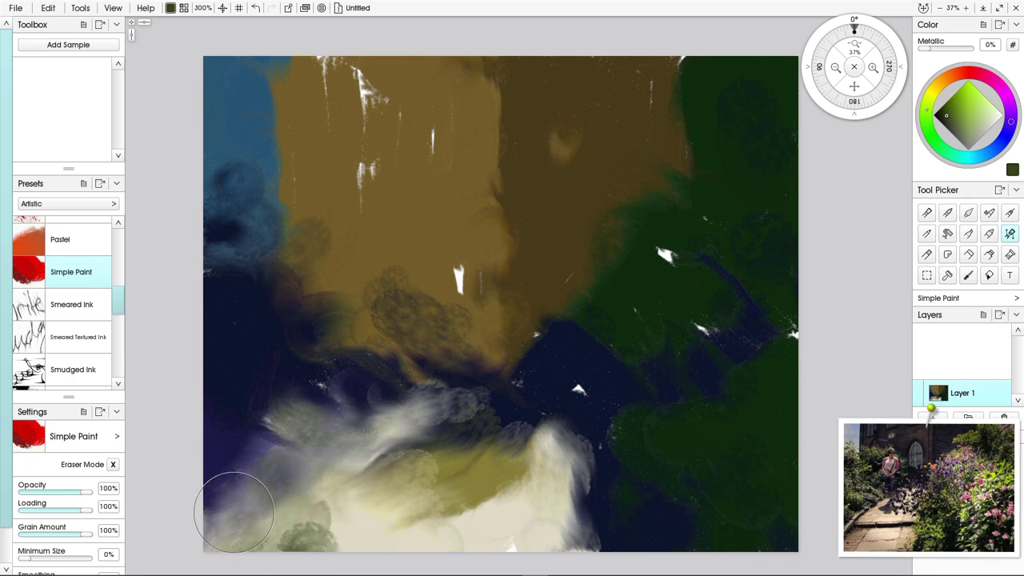
- Cover the remaining white gaps in the brown, green and navy areas with dark olive-green dabs, softening the pale path's inner edge
left_click_drag(454, 253, 456, 323)
mouse_move(667, 246)
left_mouse_down()
mouse_move(694, 315)
mouse_move(651, 335)
mouse_move(777, 313)
mouse_move(794, 329)
left_mouse_up()
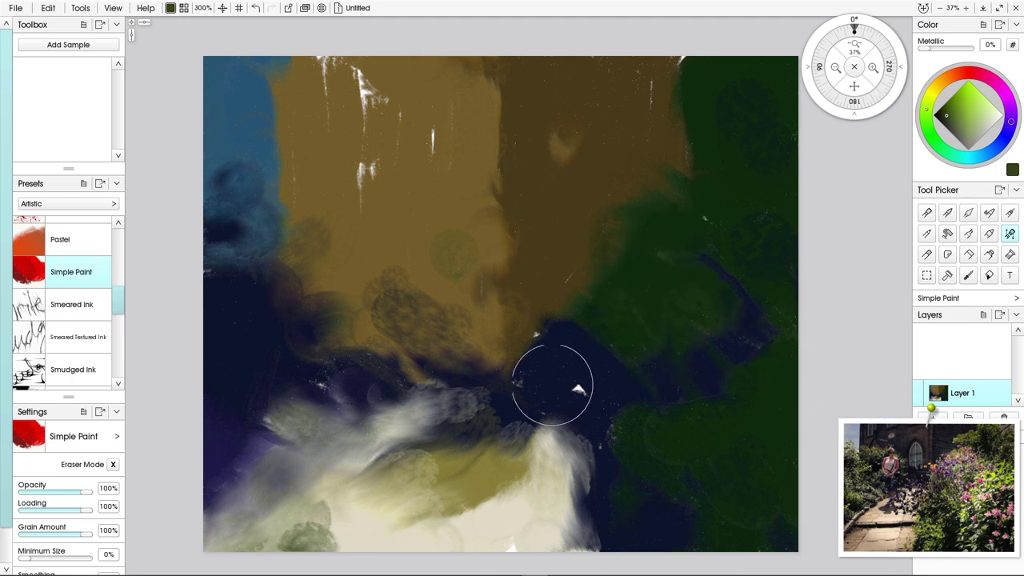
mouse_move(551, 384)
left_mouse_down()
mouse_move(582, 386)
mouse_move(573, 410)
mouse_move(553, 358)
mouse_move(567, 402)
left_mouse_up()
mouse_move(547, 347)
left_mouse_down()
mouse_move(544, 357)
mouse_move(530, 348)
left_mouse_up()
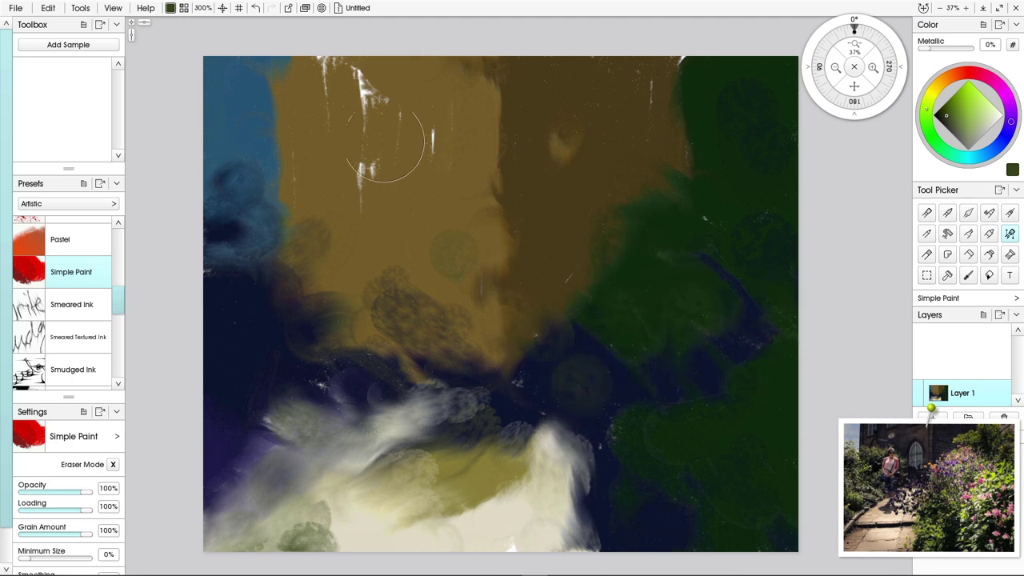
mouse_move(384, 144)
left_mouse_down()
mouse_move(373, 179)
mouse_move(356, 77)
mouse_move(417, 116)
mouse_move(418, 107)
mouse_move(419, 154)
mouse_move(320, 103)
left_mouse_up()
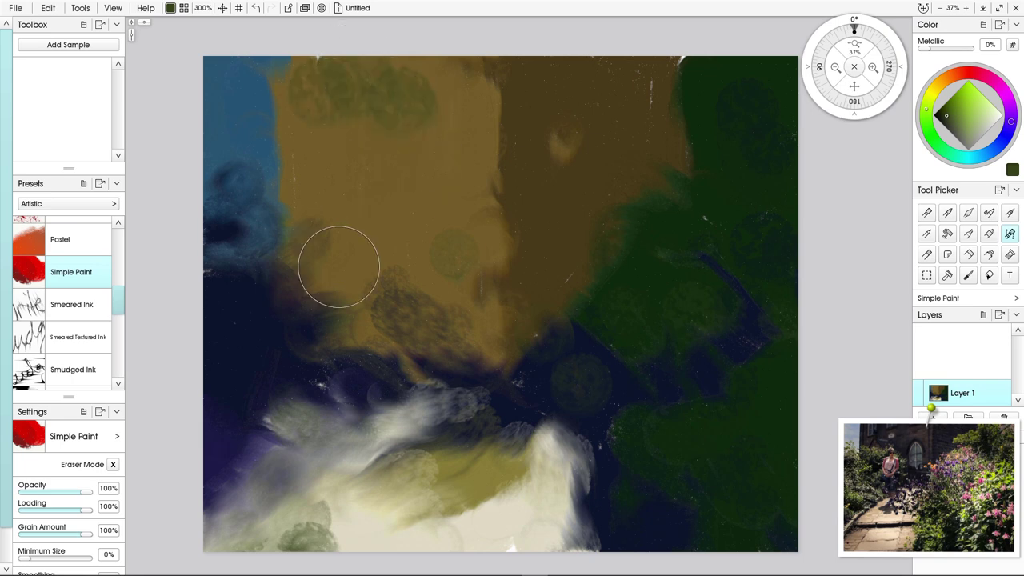
mouse_move(339, 267)
left_mouse_down()
mouse_move(517, 372)
mouse_move(499, 394)
mouse_move(460, 411)
mouse_move(596, 425)
mouse_move(583, 438)
mouse_move(608, 450)
mouse_move(576, 464)
mouse_move(603, 495)
mouse_move(567, 492)
mouse_move(543, 473)
left_mouse_up()
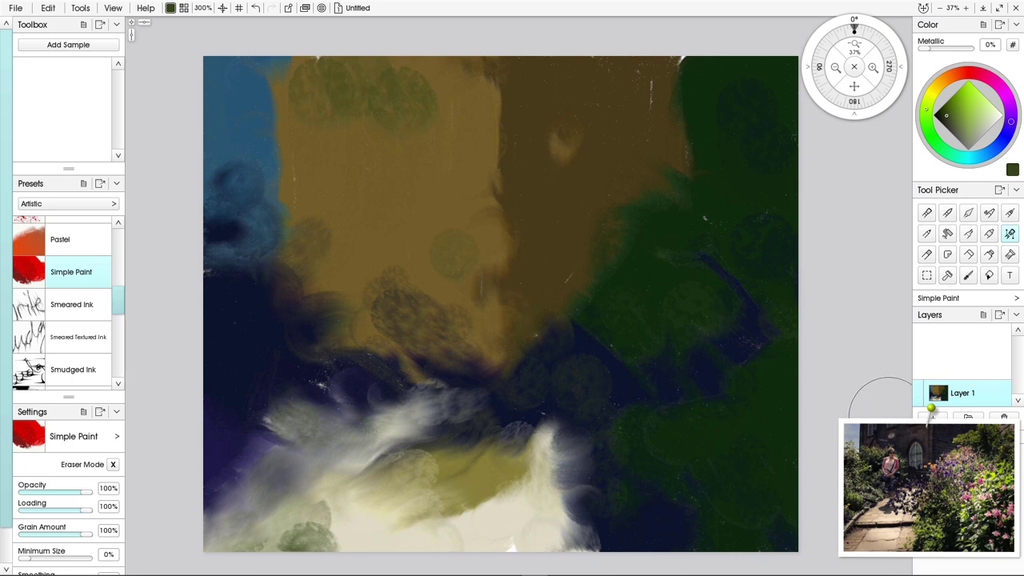
- Add a new layer above the colour block-in, moving the pinned reference photo out of the way and repositioning it
left_click_drag(872, 488, 846, 520)
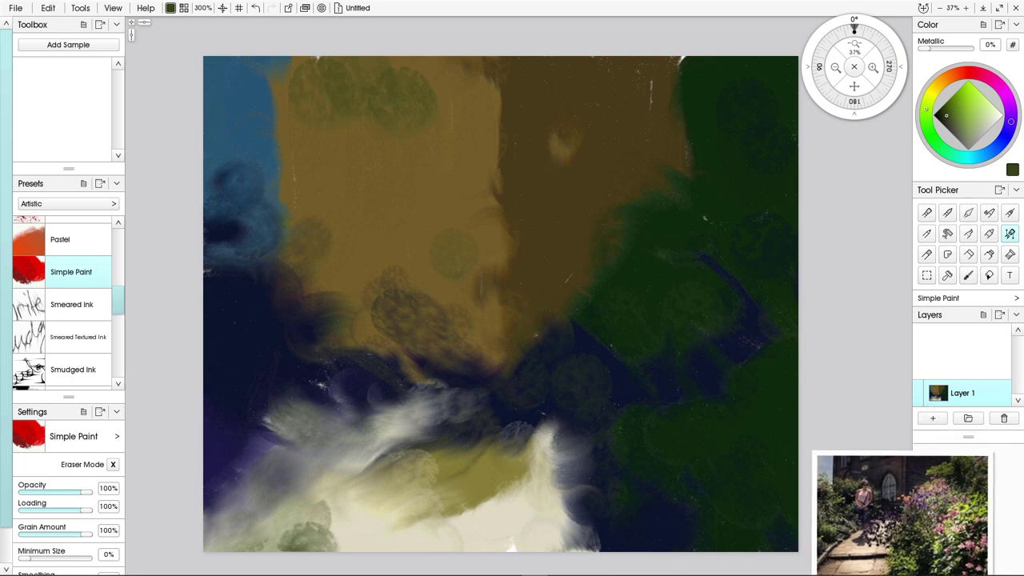
left_click(933, 417)
mouse_move(943, 448)
left_click_drag(943, 448, 952, 464)
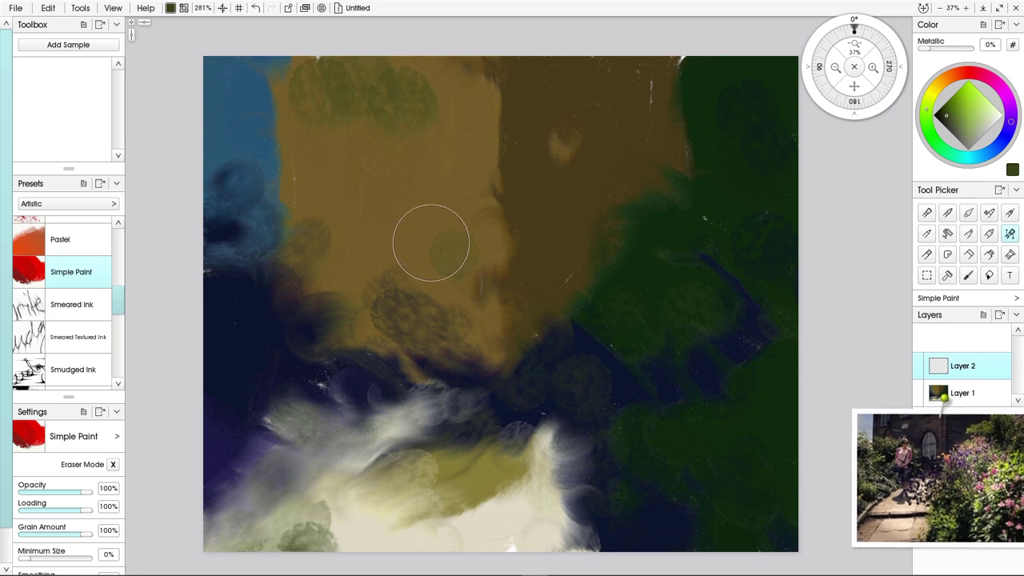
- Reduce the brush size to 197% and paint muted dark-brown strokes across the top of the darker brown wall
left_click_drag(431, 244, 419, 247)
key("bracketleft")
key("bracketleft")
key("bracketleft")
key("bracketleft")
key("bracketleft")
key("bracketleft")
key("bracketleft")
key("bracketright")
key("bracketright")
key("bracketright")
key("bracketright")
key("bracketright")
left_click(940, 82)
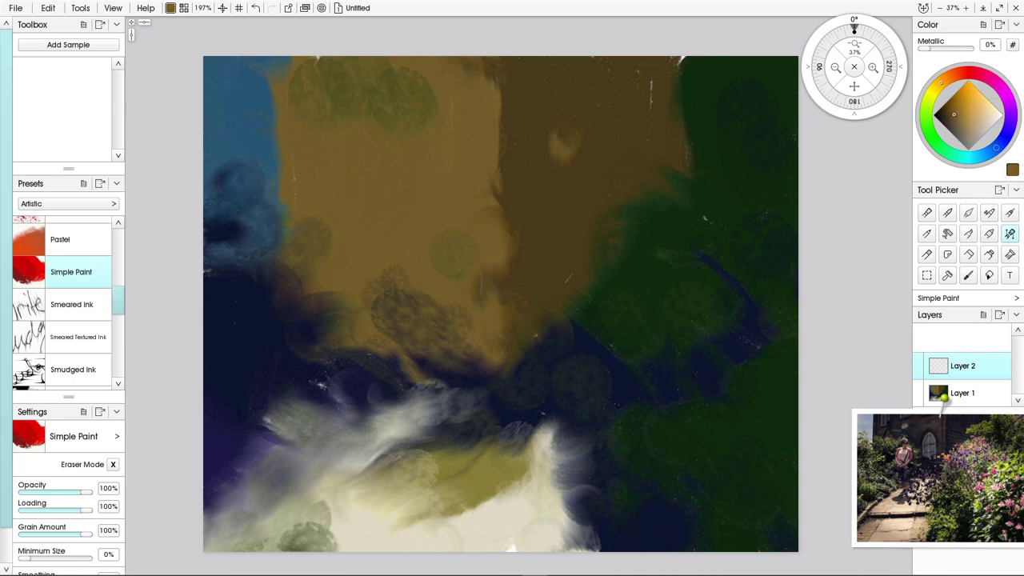
mouse_move(520, 40)
left_mouse_down()
mouse_move(511, 71)
mouse_move(503, 55)
mouse_move(512, 73)
mouse_move(706, 85)
mouse_move(511, 61)
mouse_move(545, 62)
mouse_move(523, 74)
mouse_move(533, 86)
mouse_move(509, 83)
mouse_move(528, 83)
mouse_move(522, 95)
mouse_move(554, 95)
mouse_move(512, 101)
mouse_move(534, 116)
mouse_move(497, 108)
left_mouse_up()
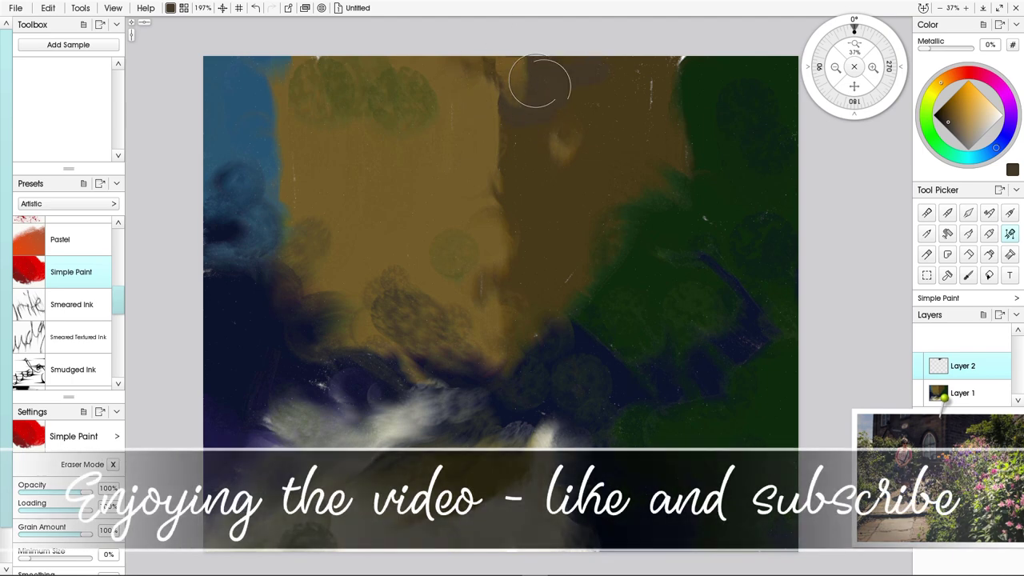
mouse_move(666, 155)
left_mouse_down()
mouse_move(606, 71)
mouse_move(669, 65)
mouse_move(581, 57)
mouse_move(660, 91)
mouse_move(666, 116)
left_mouse_up()
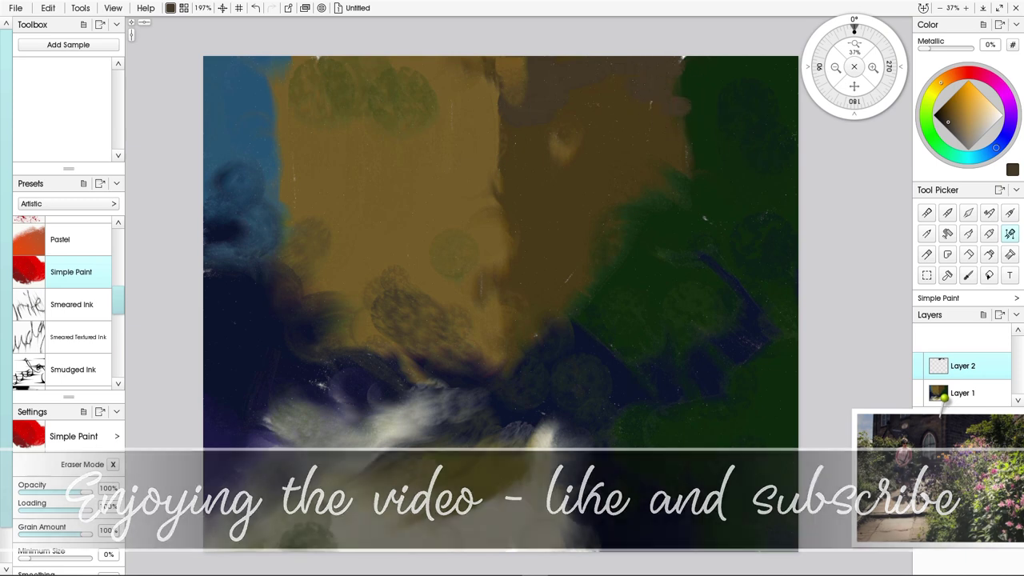
- Reduce the brush size to 96% and paint a tan highlight with a dark-brown shadow beneath it near the darker wall's top
left_click(965, 123)
left_click_drag(624, 91, 612, 99)
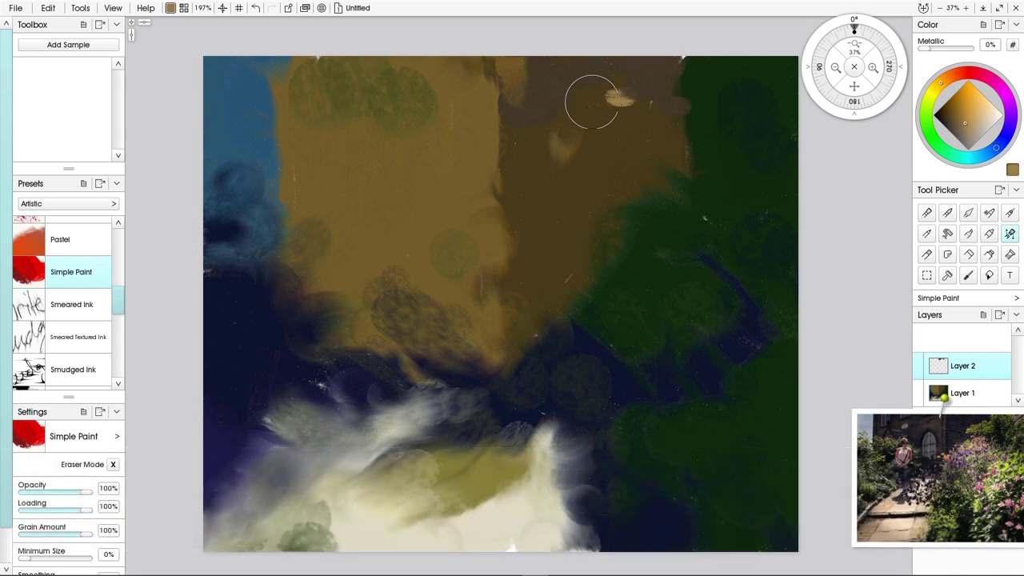
key("[")
key("bracketleft")
key("bracketleft")
key("bracketleft")
key("bracketleft")
key("bracketleft")
left_click_drag(591, 85, 627, 82)
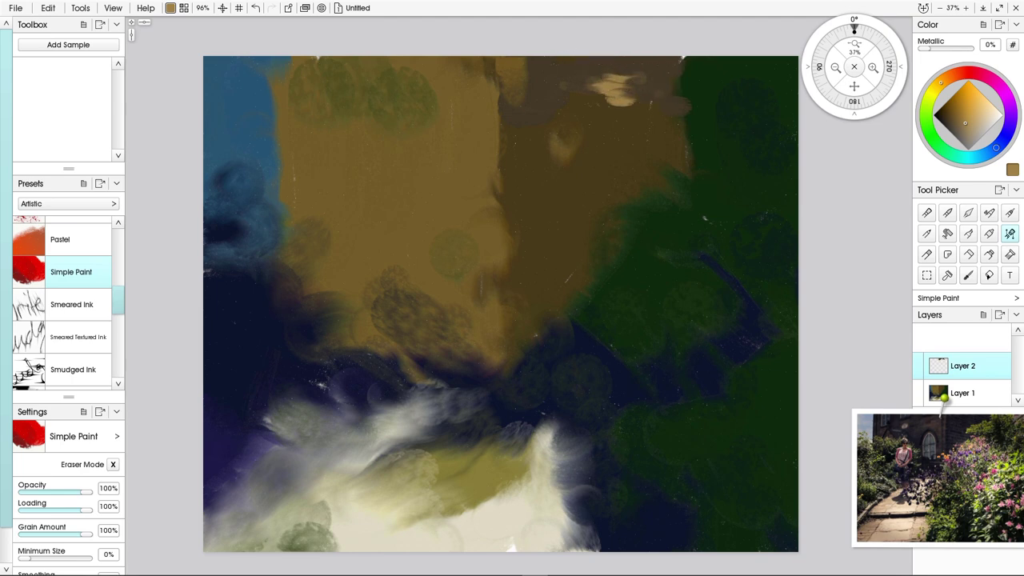
mouse_move(608, 88)
left_mouse_down()
mouse_move(657, 87)
mouse_move(629, 93)
mouse_move(648, 100)
mouse_move(599, 96)
mouse_move(675, 118)
left_mouse_up()
left_click_drag(579, 100, 552, 100)
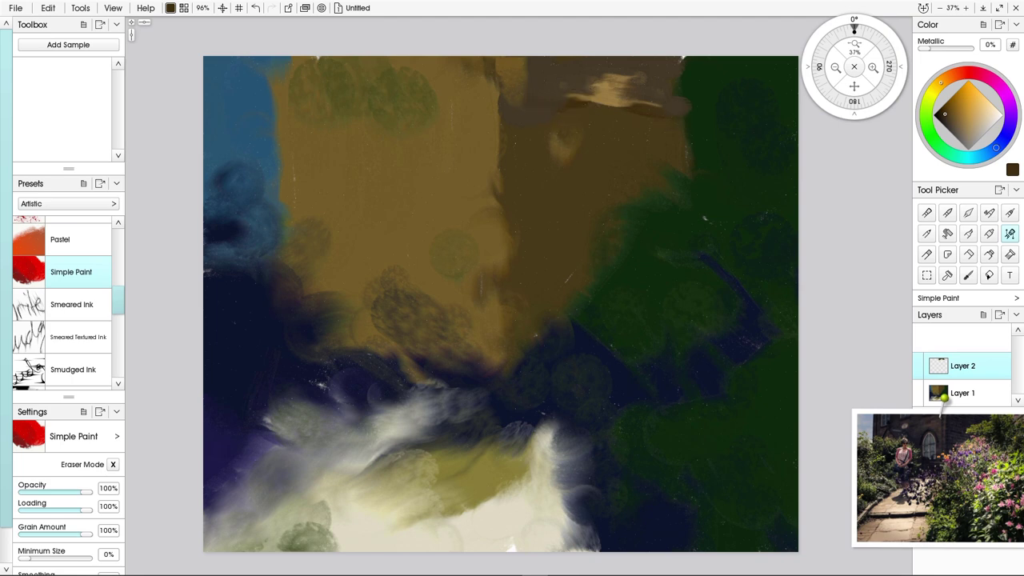
- Paint navy strokes down the wall corner and across the darker wall, edging the horizontal band with orange-brown strokes
left_click(996, 147)
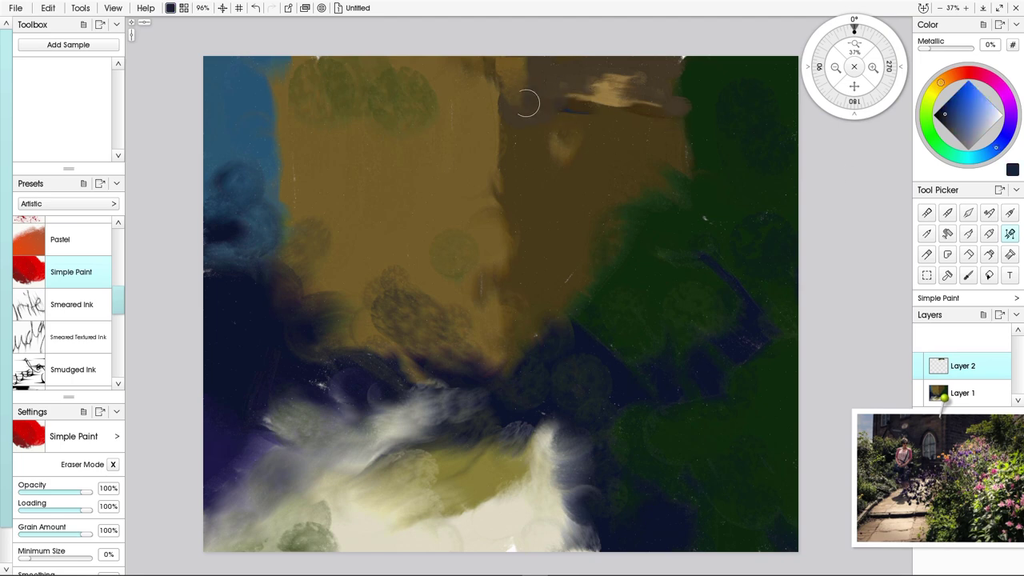
mouse_move(499, 113)
left_mouse_down()
mouse_move(503, 83)
mouse_move(509, 148)
mouse_move(519, 134)
mouse_move(524, 146)
mouse_move(507, 139)
mouse_move(504, 88)
mouse_move(506, 159)
mouse_move(513, 148)
mouse_move(492, 113)
mouse_move(505, 168)
mouse_move(523, 170)
mouse_move(537, 141)
mouse_move(528, 144)
mouse_move(545, 149)
mouse_move(536, 152)
mouse_move(532, 132)
mouse_move(541, 114)
mouse_move(522, 135)
mouse_move(511, 119)
mouse_move(554, 142)
mouse_move(513, 145)
mouse_move(641, 156)
left_mouse_up()
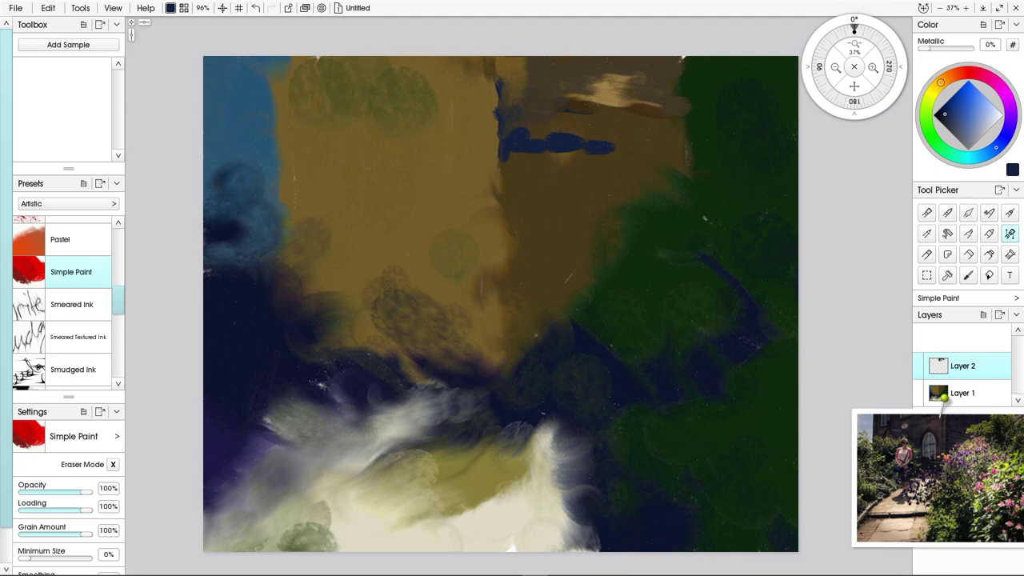
left_click(941, 82)
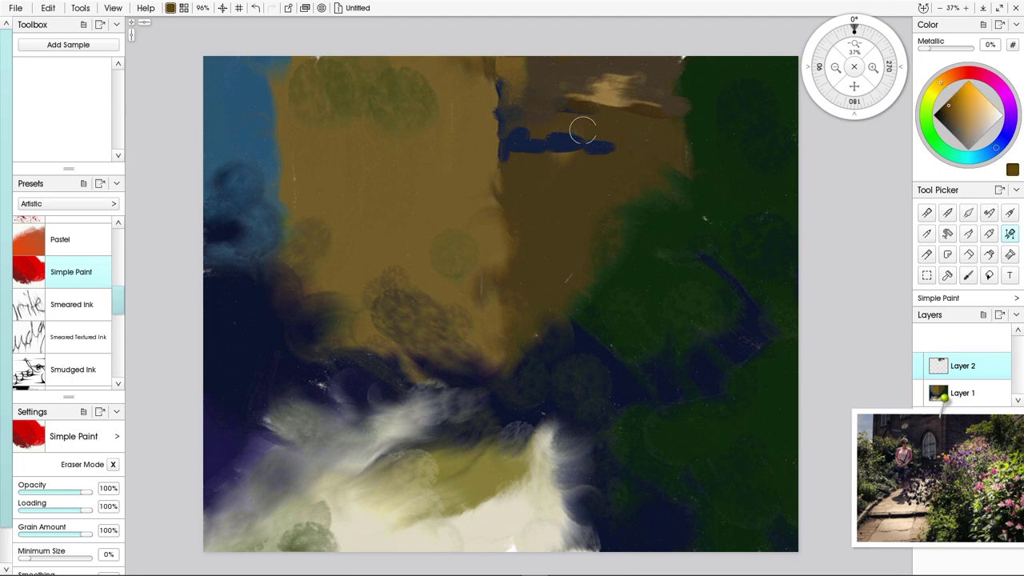
mouse_move(583, 130)
left_mouse_down()
mouse_move(534, 134)
mouse_move(591, 156)
mouse_move(621, 160)
mouse_move(597, 144)
mouse_move(635, 150)
mouse_move(593, 148)
mouse_move(602, 163)
mouse_move(612, 154)
mouse_move(551, 162)
mouse_move(591, 176)
left_mouse_up()
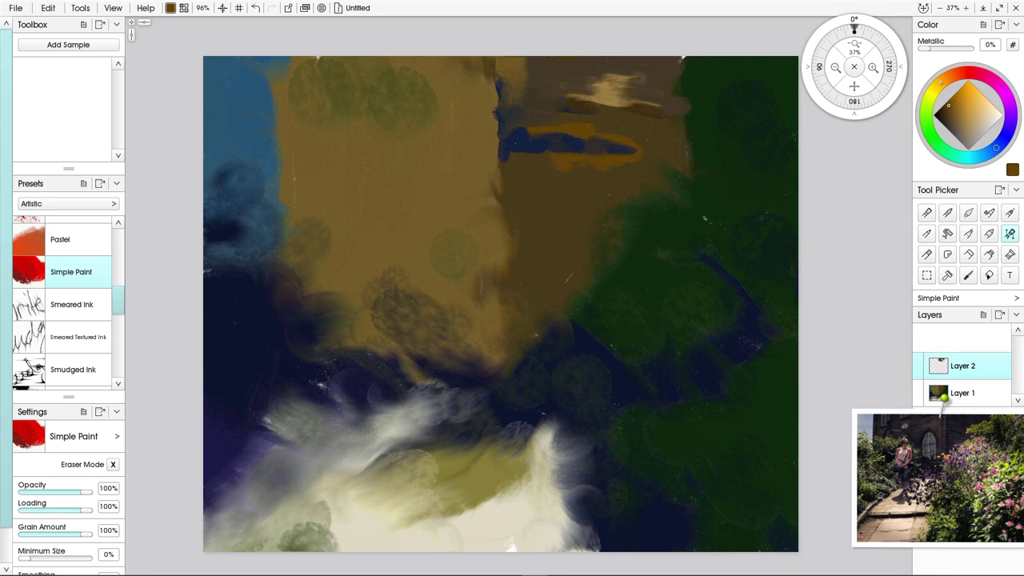
scroll(68, 295, "down", 2)
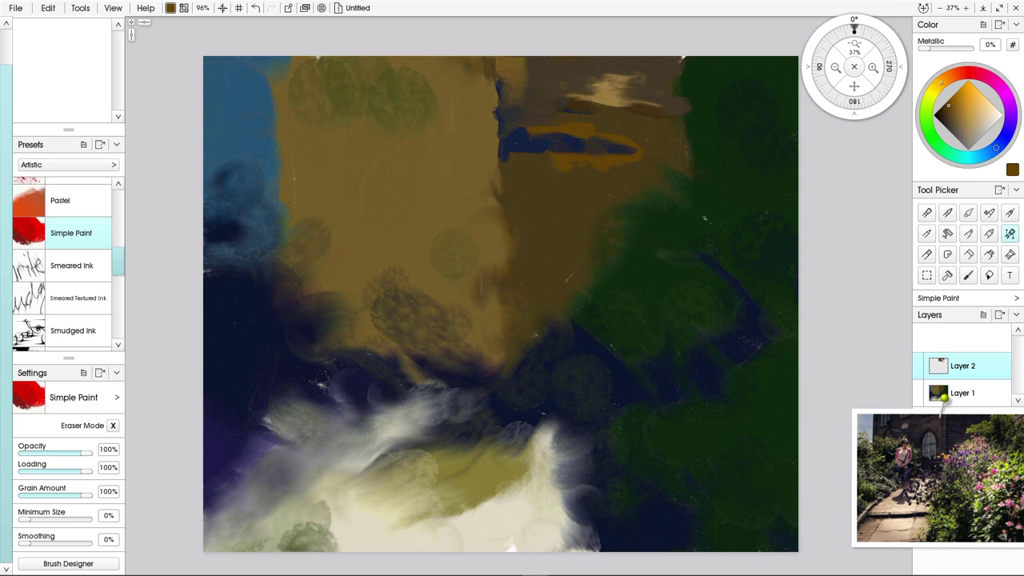
mouse_move(621, 162)
left_mouse_down()
mouse_move(640, 153)
mouse_move(619, 151)
mouse_move(634, 142)
left_mouse_up()
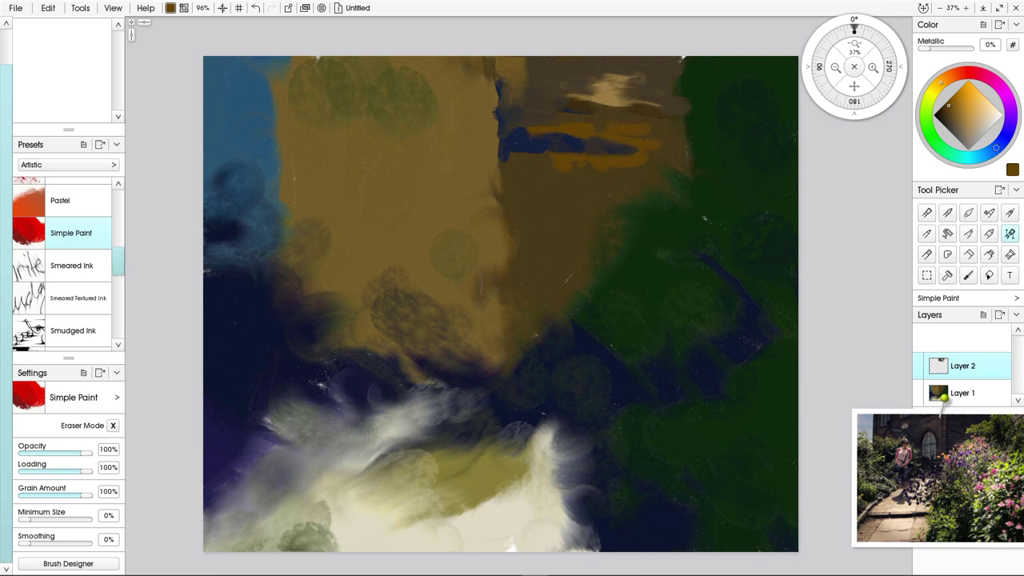
- Blend dark brown strokes into the navy and orange-brown bands on the darker wall
left_click(641, 93, "alt")
mouse_move(614, 118)
left_mouse_down()
mouse_move(545, 114)
mouse_move(563, 132)
mouse_move(598, 131)
mouse_move(595, 143)
mouse_move(629, 164)
left_mouse_up()
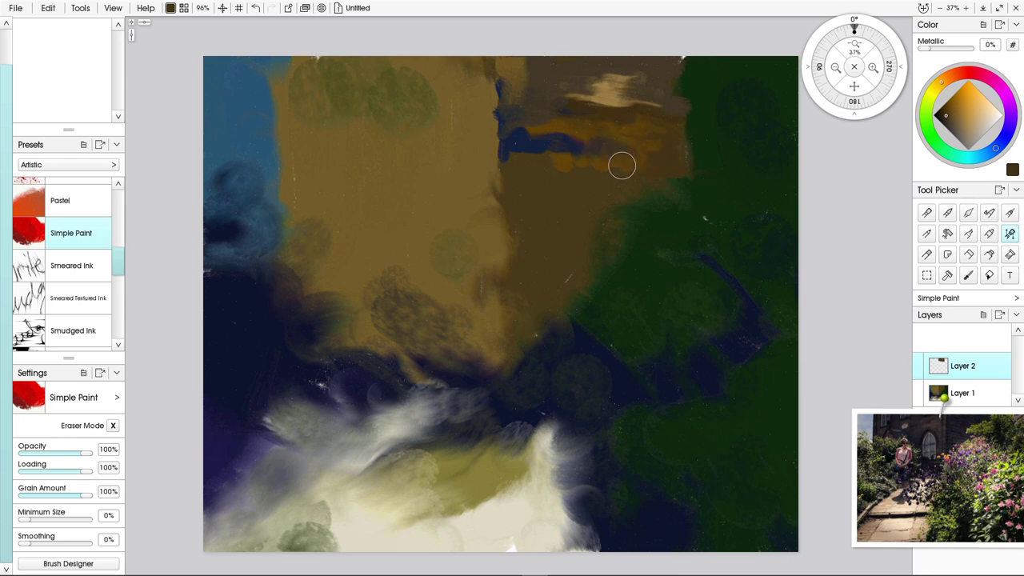
mouse_move(513, 143)
left_mouse_down()
mouse_move(509, 151)
mouse_move(553, 171)
left_mouse_up()
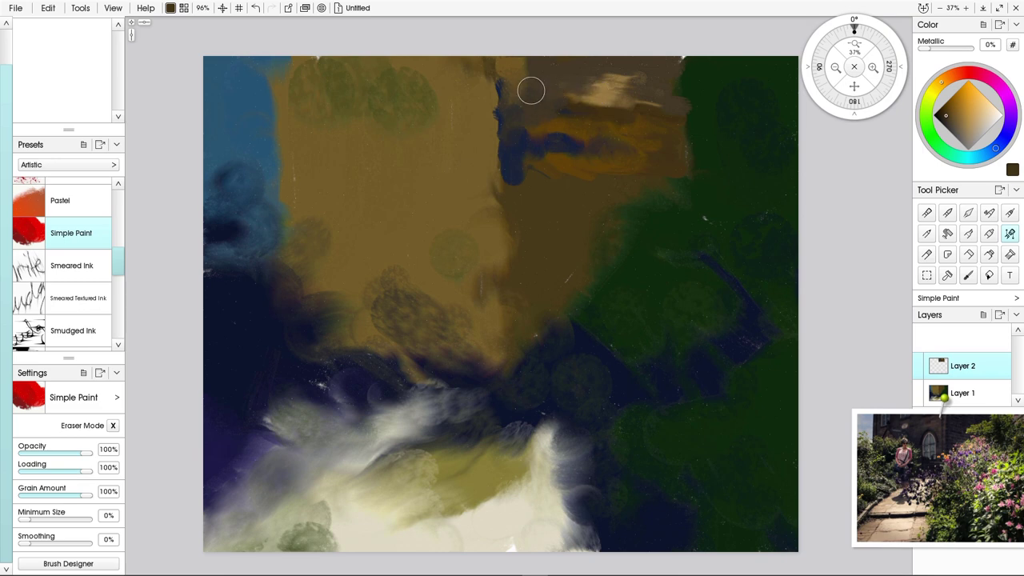
mouse_move(560, 165)
left_mouse_down()
mouse_move(610, 151)
mouse_move(657, 170)
left_mouse_up()
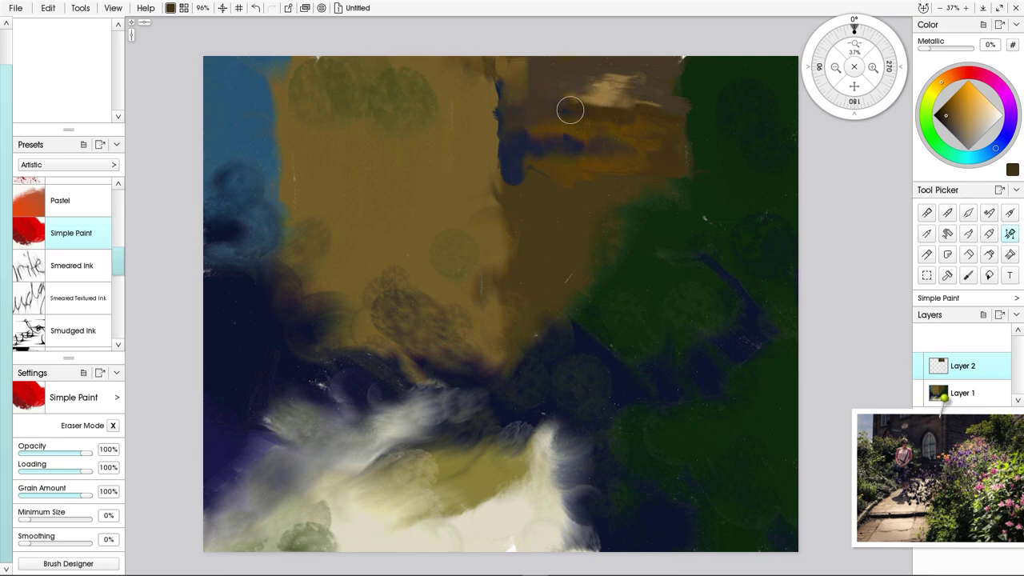
- Extend short dark-brown strokes down the darker wall to its lower end, overlapping the foot of the wall corner
mouse_move(568, 107)
left_mouse_down()
mouse_move(616, 125)
mouse_move(623, 100)
mouse_move(654, 115)
mouse_move(653, 103)
mouse_move(682, 82)
mouse_move(672, 166)
mouse_move(653, 180)
mouse_move(587, 170)
mouse_move(627, 179)
mouse_move(541, 182)
mouse_move(530, 169)
mouse_move(563, 172)
mouse_move(514, 202)
mouse_move(528, 233)
mouse_move(577, 185)
mouse_move(523, 180)
mouse_move(599, 179)
mouse_move(587, 202)
mouse_move(527, 231)
mouse_move(549, 235)
mouse_move(542, 260)
left_mouse_up()
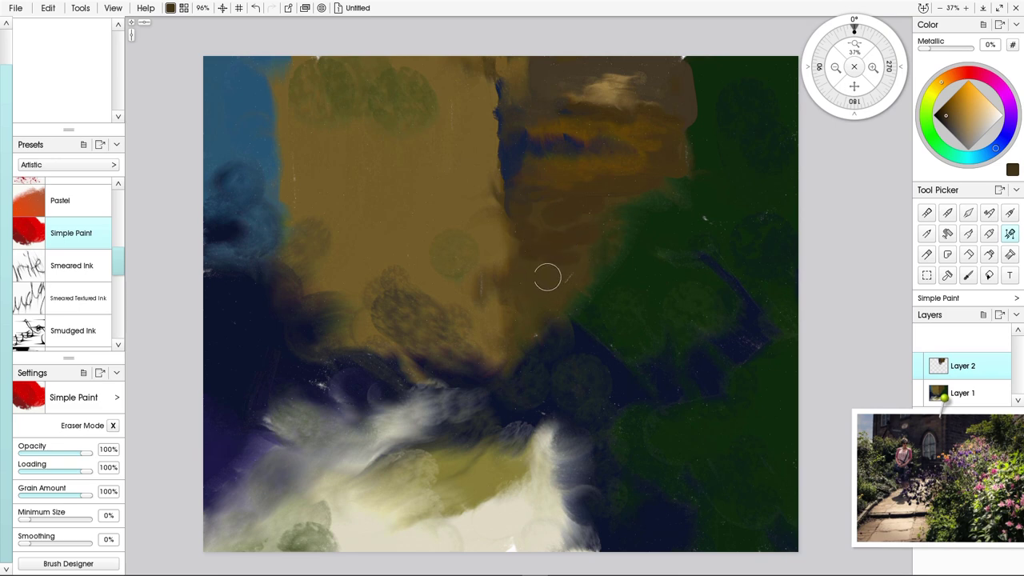
mouse_move(547, 276)
left_mouse_down()
mouse_move(531, 272)
mouse_move(558, 267)
left_mouse_up()
mouse_move(507, 304)
left_mouse_down()
mouse_move(494, 293)
mouse_move(541, 295)
left_mouse_up()
left_click_drag(517, 322, 533, 316)
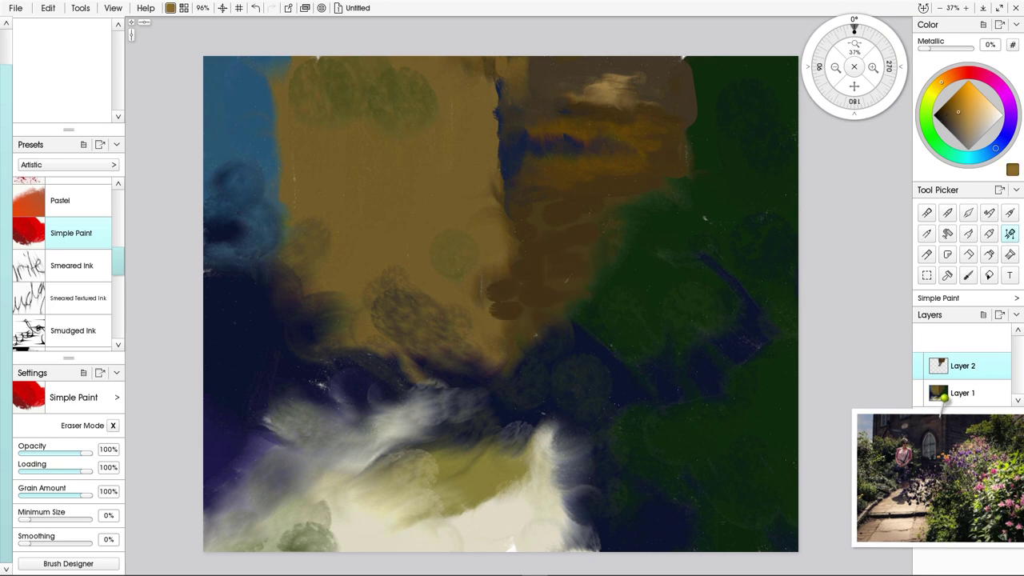
left_click_drag(559, 304, 538, 305)
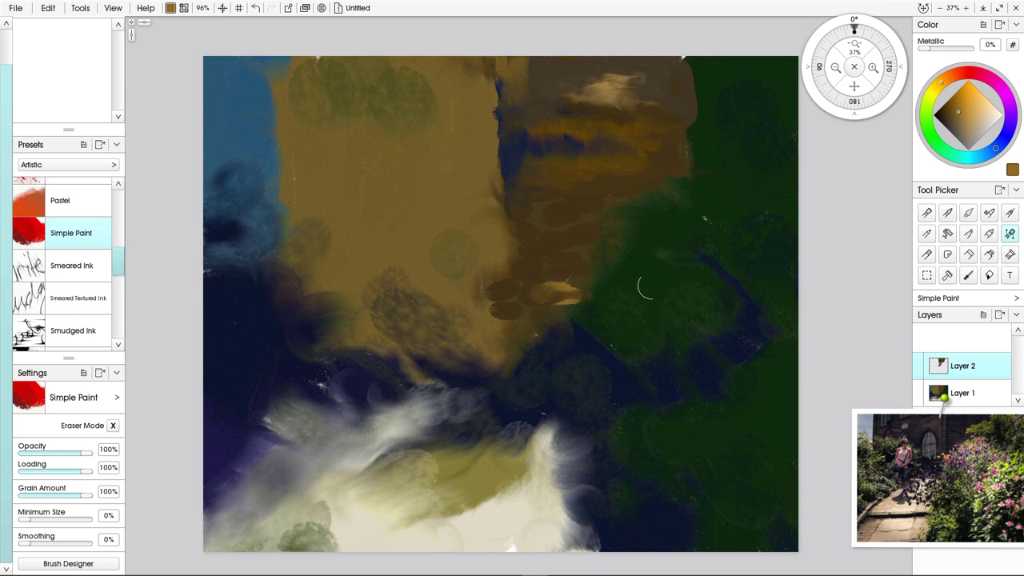
left_click_drag(563, 289, 555, 293)
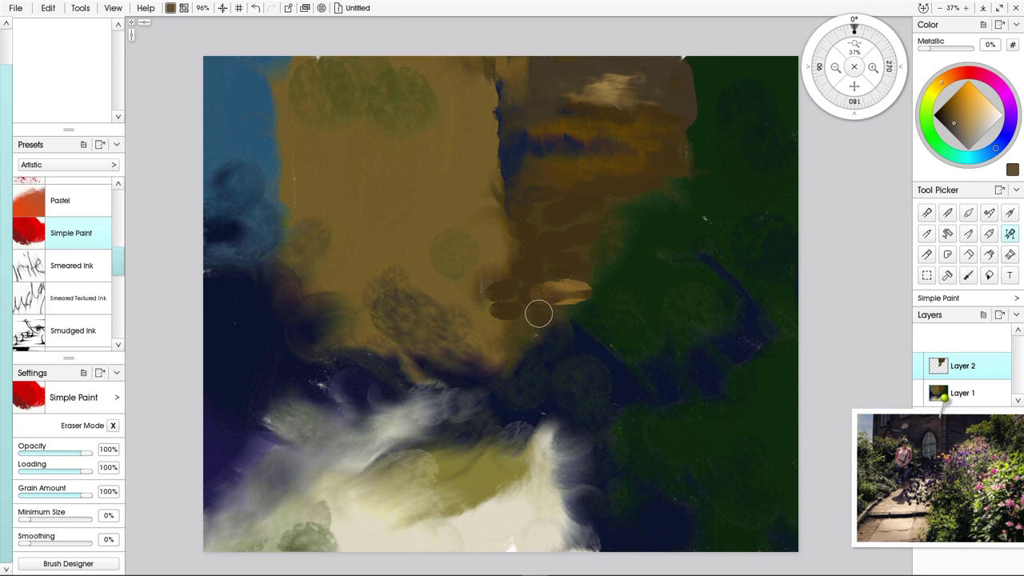
mouse_move(524, 320)
left_mouse_down()
mouse_move(537, 333)
mouse_move(523, 297)
mouse_move(567, 307)
mouse_move(525, 327)
mouse_move(564, 330)
mouse_move(565, 295)
mouse_move(553, 308)
mouse_move(565, 307)
mouse_move(532, 308)
mouse_move(547, 316)
left_mouse_up()
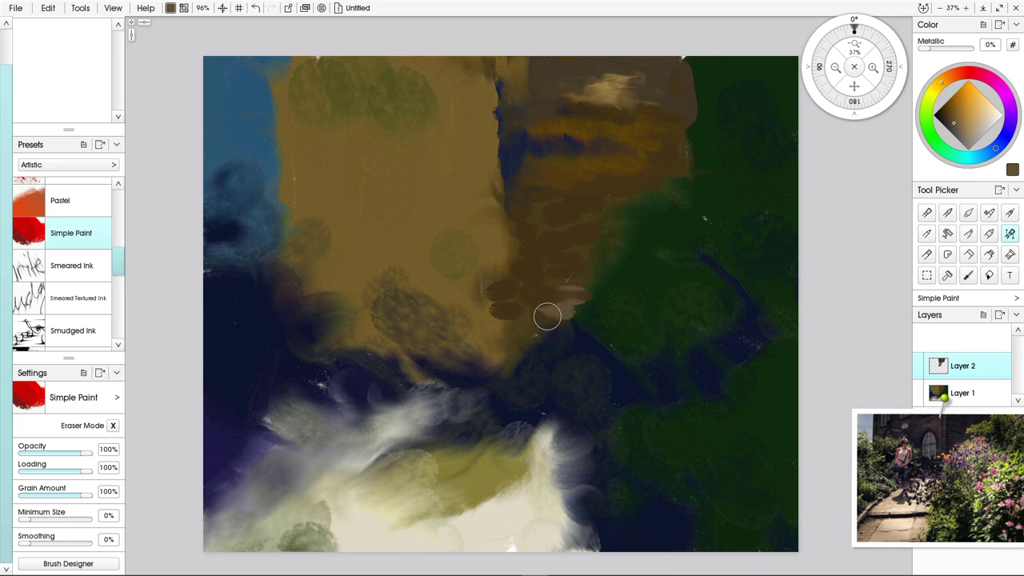
key("ctrl+z")
key("ctrl+z")
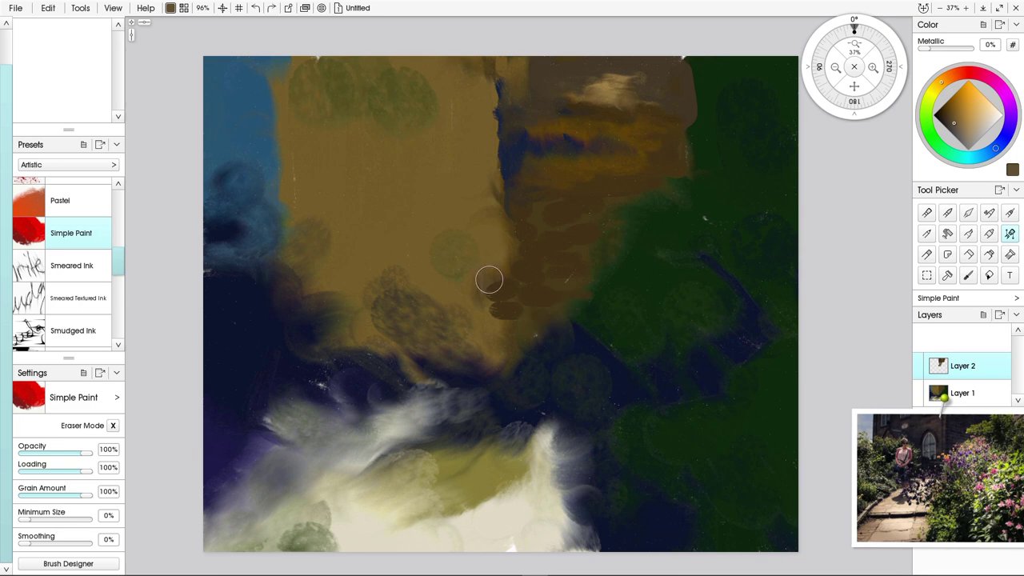
- Paint grey-brown strokes along the full height of the wall corner, with short horizontal marks reaching onto the lighter wall
mouse_move(482, 279)
left_mouse_down()
mouse_move(503, 267)
mouse_move(481, 290)
mouse_move(482, 281)
mouse_move(483, 316)
mouse_move(504, 327)
left_mouse_up()
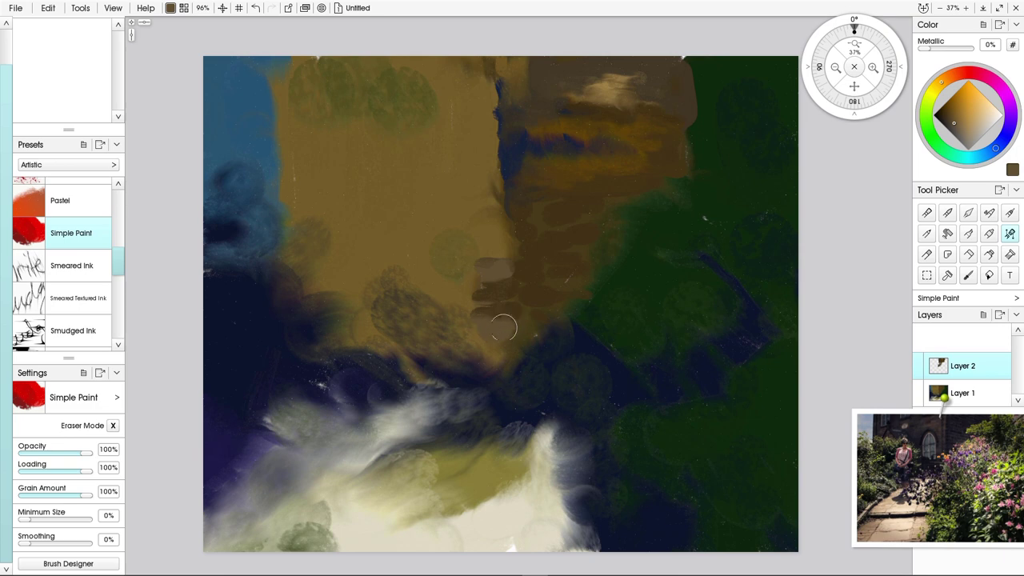
mouse_move(499, 248)
left_mouse_down()
mouse_move(488, 213)
mouse_move(504, 235)
mouse_move(503, 225)
mouse_move(480, 216)
mouse_move(484, 155)
mouse_move(453, 167)
mouse_move(459, 153)
mouse_move(432, 157)
mouse_move(480, 139)
mouse_move(496, 148)
mouse_move(492, 113)
mouse_move(488, 104)
mouse_move(439, 105)
left_mouse_up()
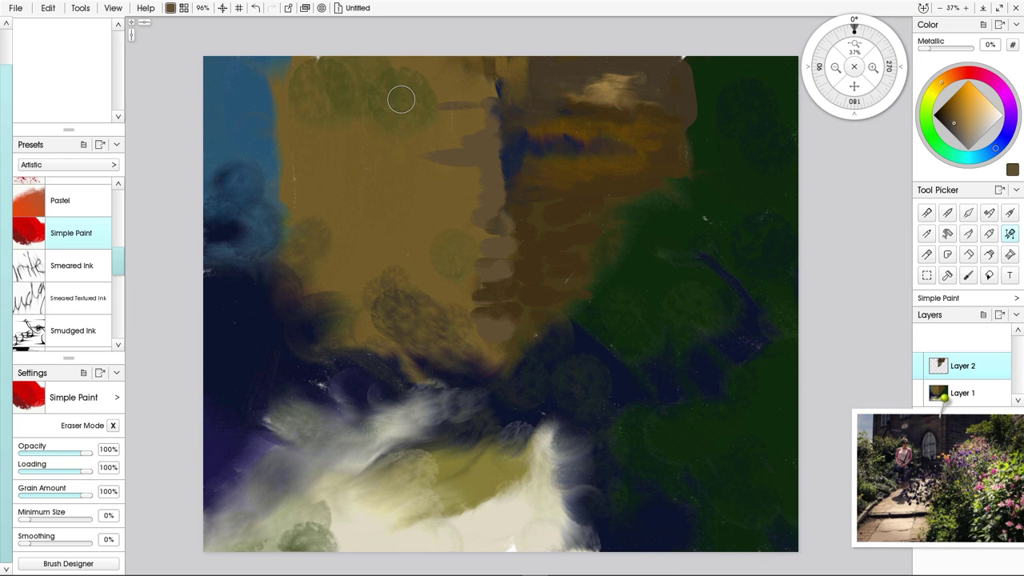
mouse_move(401, 99)
left_mouse_down()
mouse_move(479, 102)
mouse_move(498, 88)
mouse_move(449, 112)
left_mouse_up()
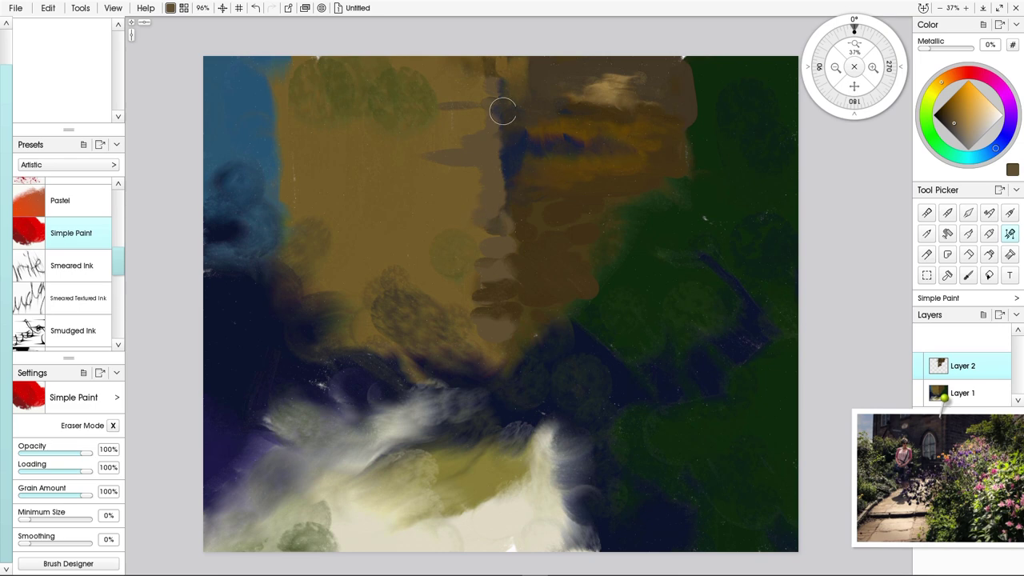
left_click_drag(500, 54, 502, 133)
left_click_drag(490, 187, 492, 228)
- Switch the brush to eraser mode and remove the grey-brown and dark-brown strokes around the lower wall corner
key("e")
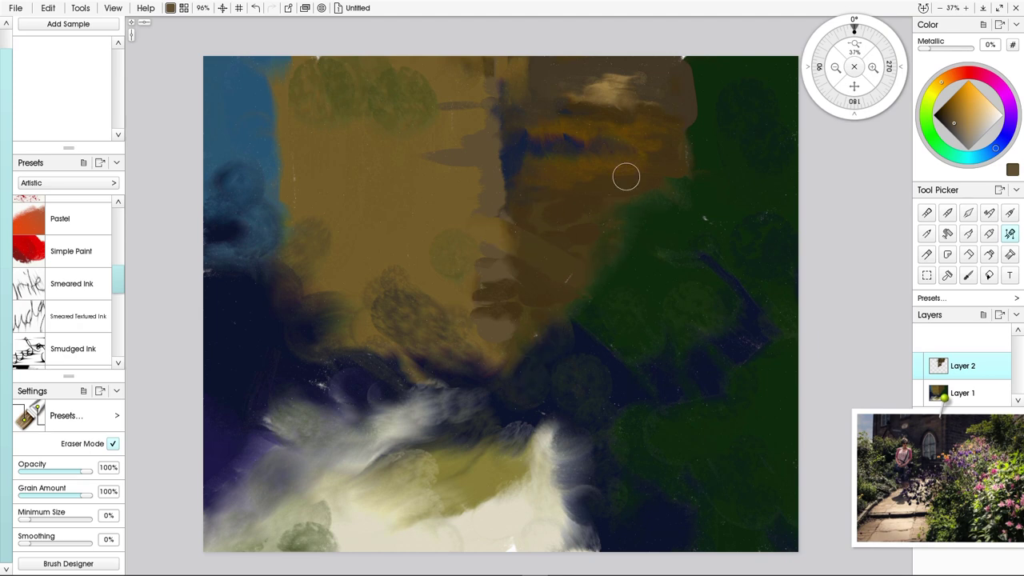
key("ctrl+z")
key("ctrl+z")
key("ctrl+z")
key("ctrl+z")
key("ctrl+z")
key("ctrl+z")
key("ctrl+z")
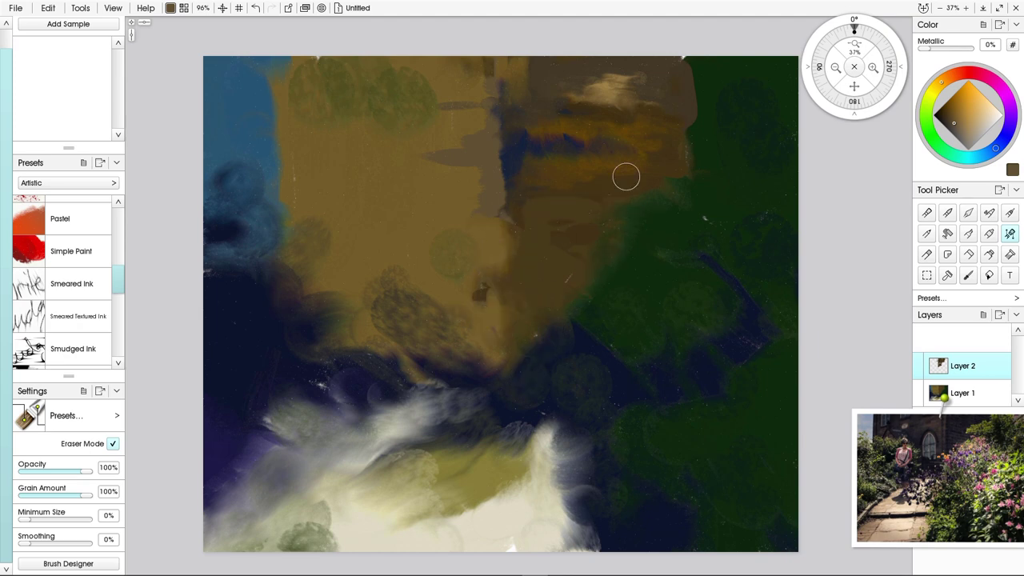
- Turn eraser mode off and paint mid-green foliage over the darker wall's lower edge, blending dark green along its outer edge
left_click(943, 149)
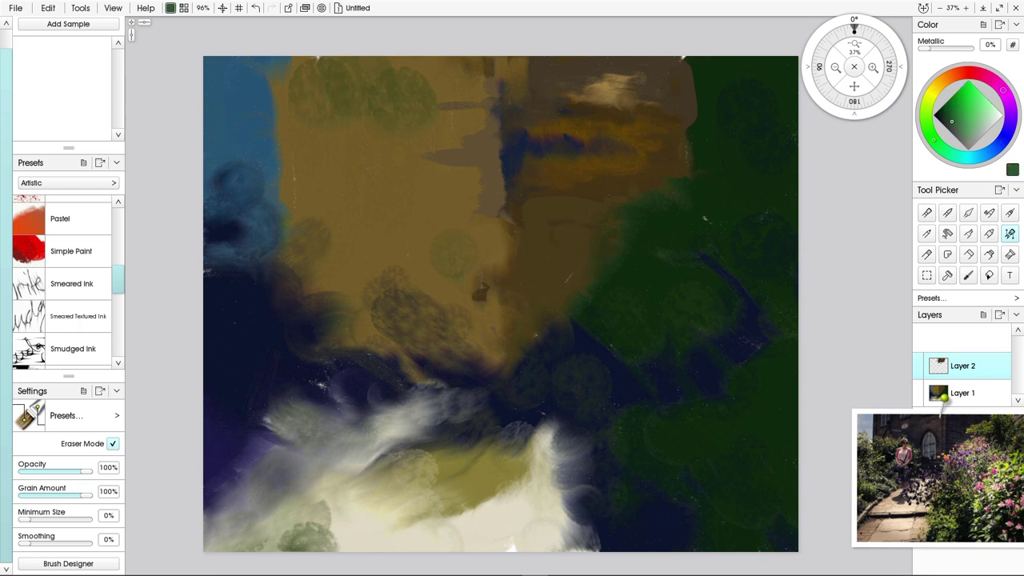
left_click(113, 444)
mouse_move(582, 255)
left_mouse_down()
mouse_move(609, 245)
mouse_move(608, 211)
mouse_move(631, 216)
mouse_move(557, 252)
mouse_move(616, 234)
mouse_move(634, 239)
mouse_move(602, 278)
mouse_move(561, 283)
mouse_move(560, 268)
mouse_move(597, 276)
mouse_move(619, 254)
mouse_move(648, 258)
mouse_move(640, 202)
mouse_move(649, 244)
left_mouse_up()
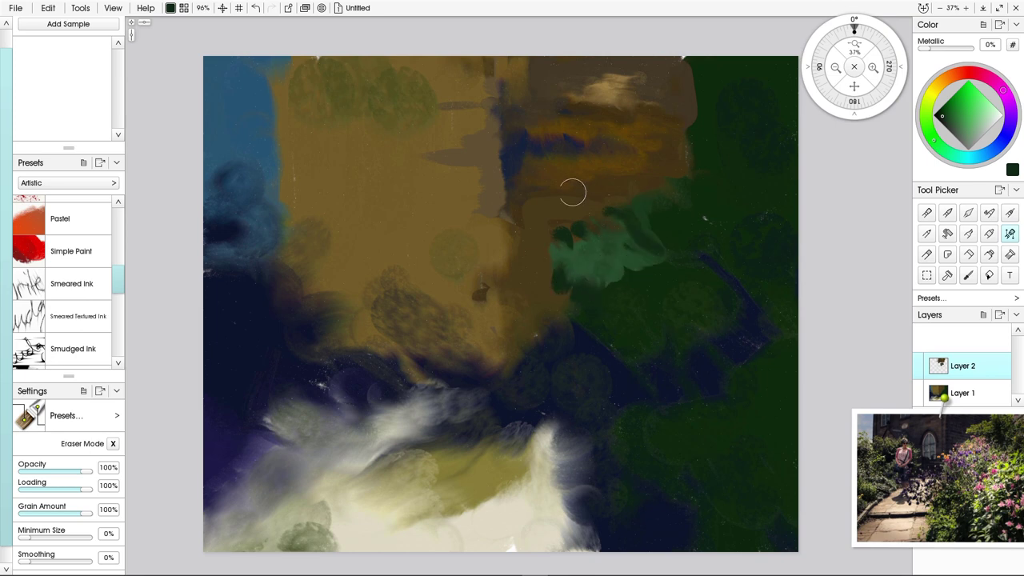
mouse_move(673, 156)
left_mouse_down()
mouse_move(645, 147)
mouse_move(659, 155)
mouse_move(632, 175)
mouse_move(641, 159)
mouse_move(672, 166)
mouse_move(701, 108)
mouse_move(700, 83)
mouse_move(693, 98)
mouse_move(700, 82)
mouse_move(660, 74)
mouse_move(666, 61)
mouse_move(702, 107)
mouse_move(695, 130)
mouse_move(647, 94)
mouse_move(679, 102)
mouse_move(675, 168)
mouse_move(653, 142)
mouse_move(669, 120)
mouse_move(634, 103)
mouse_move(663, 86)
mouse_move(658, 59)
left_mouse_up()
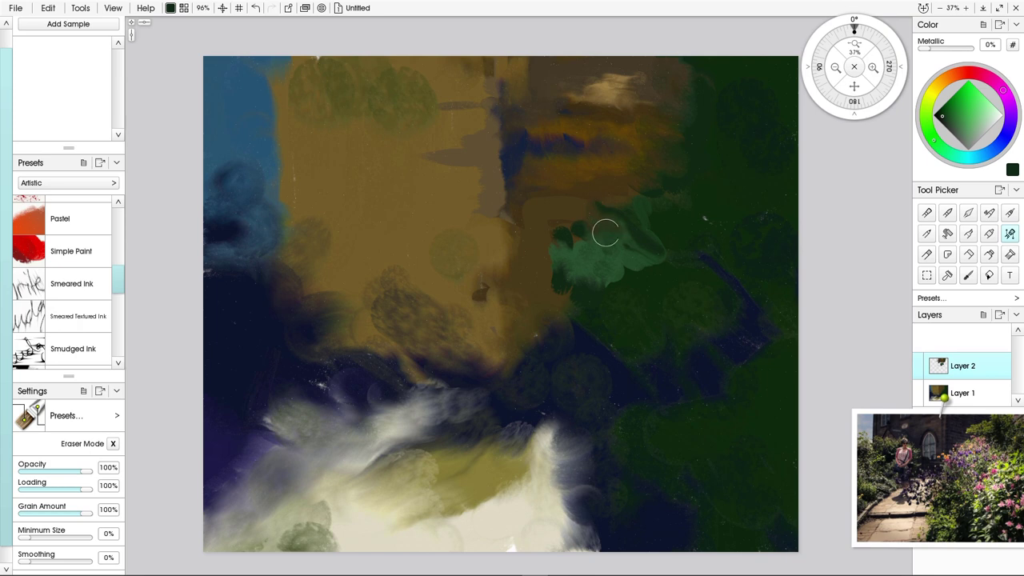
- Switch to the Bristle 6 Blend brush and extend the dark-green foliage over the lower wall corner, blending its mid-green centre
mouse_move(605, 231)
left_mouse_down()
mouse_move(617, 201)
mouse_move(661, 199)
mouse_move(681, 184)
mouse_move(635, 162)
mouse_move(658, 256)
mouse_move(647, 239)
mouse_move(657, 210)
mouse_move(635, 270)
mouse_move(649, 265)
mouse_move(647, 233)
mouse_move(657, 260)
mouse_move(593, 266)
mouse_move(552, 286)
mouse_move(572, 259)
mouse_move(546, 239)
mouse_move(558, 290)
mouse_move(593, 331)
left_mouse_up()
scroll(62, 280, "up", 15)
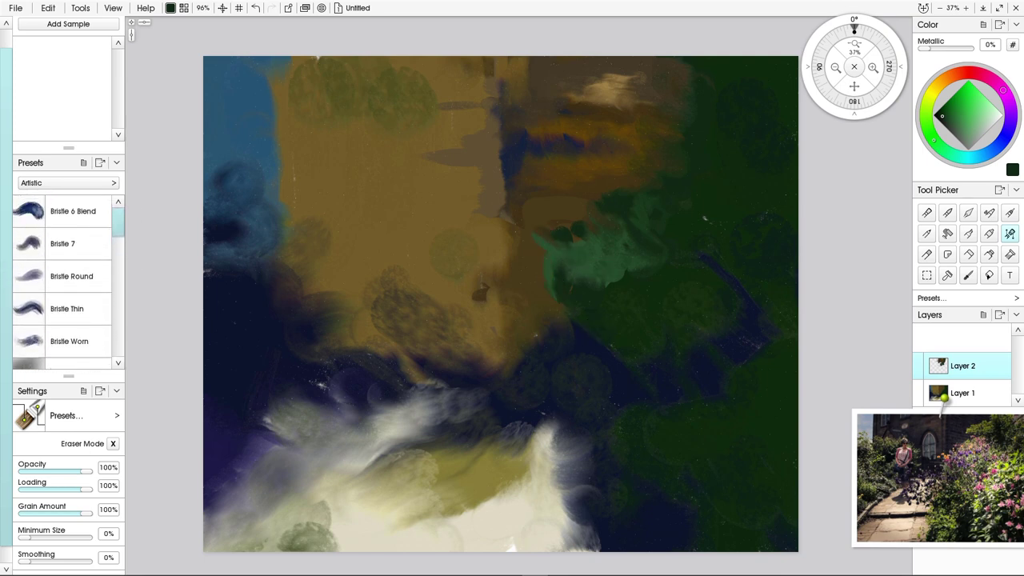
left_click(73, 212)
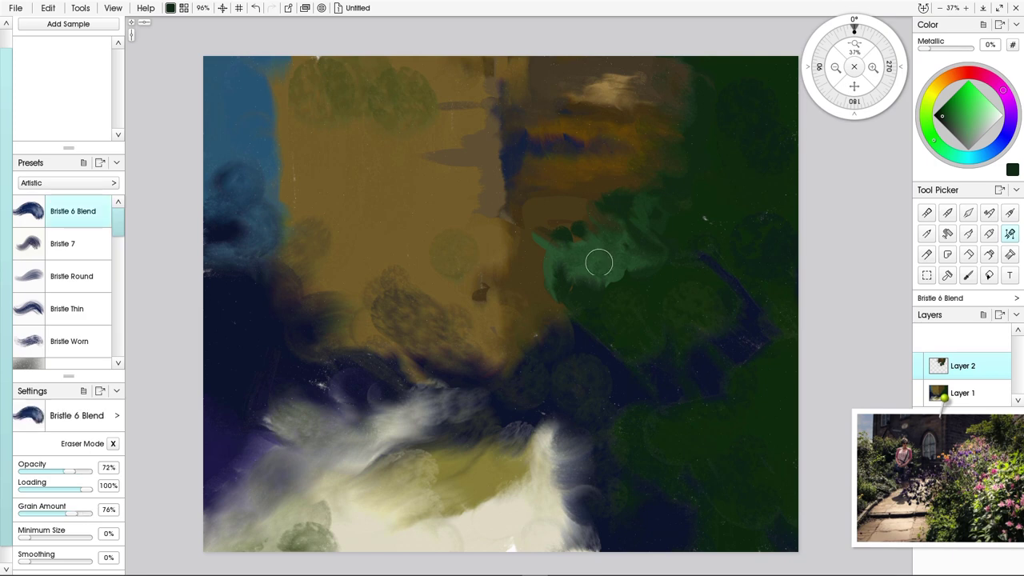
mouse_move(598, 263)
left_mouse_down()
mouse_move(591, 230)
mouse_move(601, 246)
mouse_move(625, 236)
mouse_move(651, 248)
mouse_move(567, 244)
mouse_move(551, 209)
mouse_move(548, 223)
mouse_move(572, 254)
mouse_move(537, 307)
mouse_move(559, 316)
mouse_move(572, 340)
mouse_move(559, 307)
mouse_move(589, 283)
mouse_move(626, 307)
mouse_move(643, 275)
mouse_move(606, 319)
mouse_move(593, 289)
mouse_move(610, 303)
mouse_move(646, 285)
mouse_move(646, 258)
mouse_move(649, 279)
mouse_move(630, 292)
mouse_move(626, 318)
mouse_move(648, 242)
left_mouse_up()
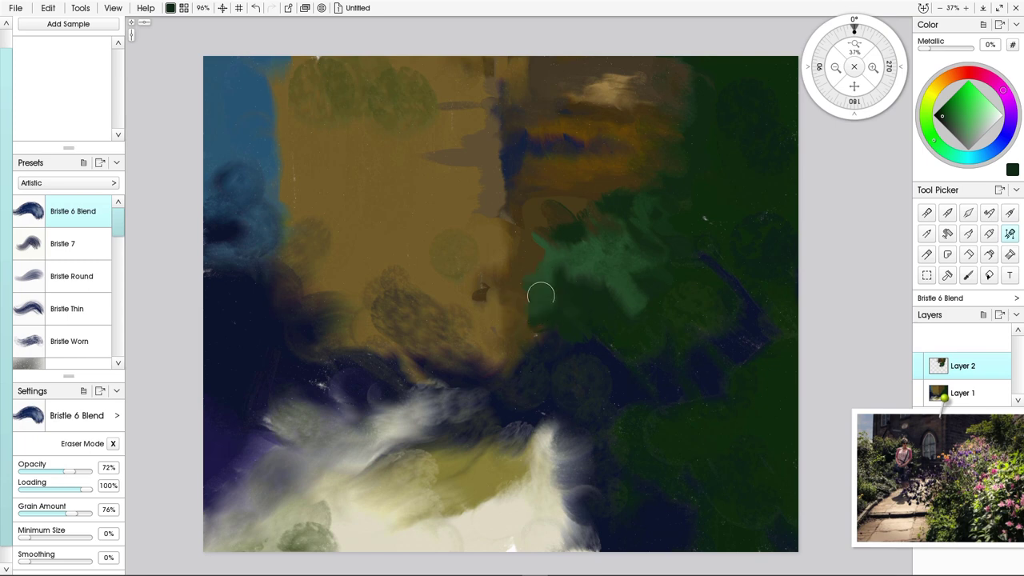
mouse_move(539, 295)
left_mouse_down()
mouse_move(534, 338)
mouse_move(540, 320)
mouse_move(514, 339)
mouse_move(508, 309)
left_mouse_up()
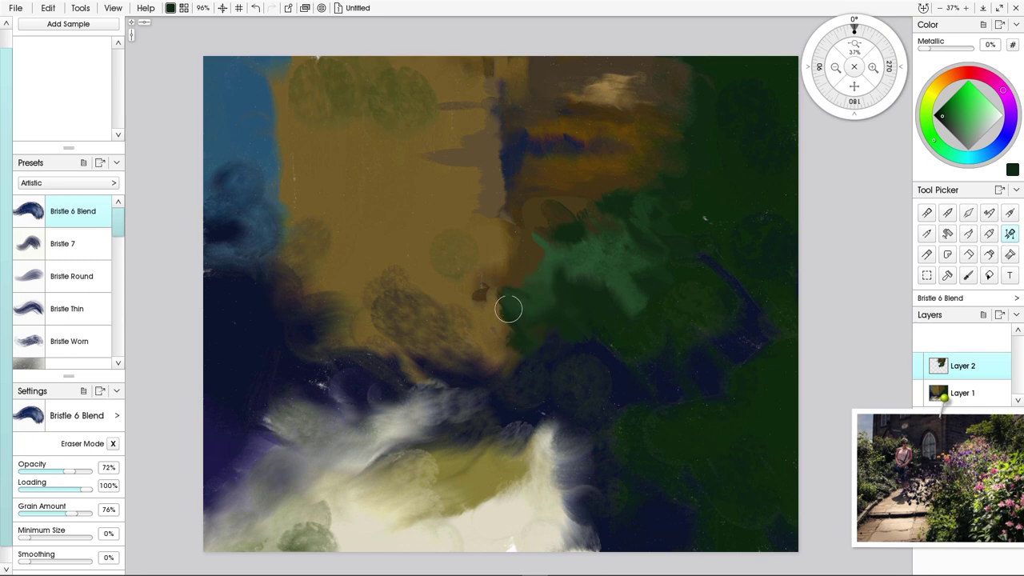
mouse_move(466, 339)
left_mouse_down()
mouse_move(495, 336)
mouse_move(544, 249)
mouse_move(571, 219)
mouse_move(576, 226)
left_mouse_up()
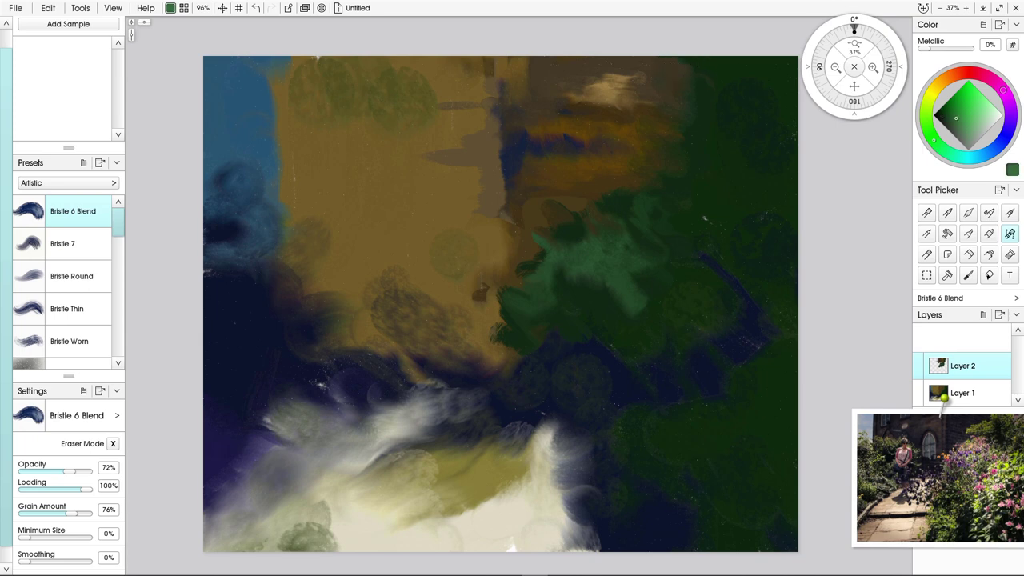
- Paint lighter green foliage along the darker wall's outer edge, from the canvas top down to the orange-brown area
mouse_move(695, 69)
left_mouse_down()
mouse_move(693, 99)
mouse_move(654, 60)
mouse_move(664, 81)
mouse_move(674, 78)
mouse_move(652, 80)
mouse_move(664, 94)
mouse_move(647, 91)
mouse_move(660, 113)
left_mouse_up()
left_click_drag(969, 132, 959, 126)
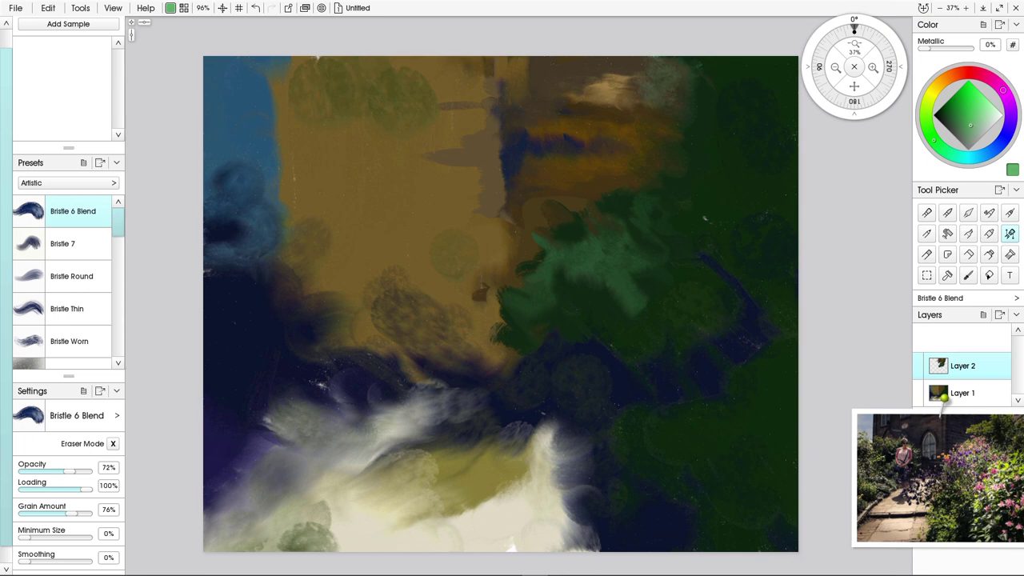
mouse_move(664, 76)
left_mouse_down()
mouse_move(653, 82)
mouse_move(660, 103)
mouse_move(678, 72)
mouse_move(705, 56)
mouse_move(724, 87)
mouse_move(733, 74)
mouse_move(724, 92)
mouse_move(716, 80)
left_mouse_up()
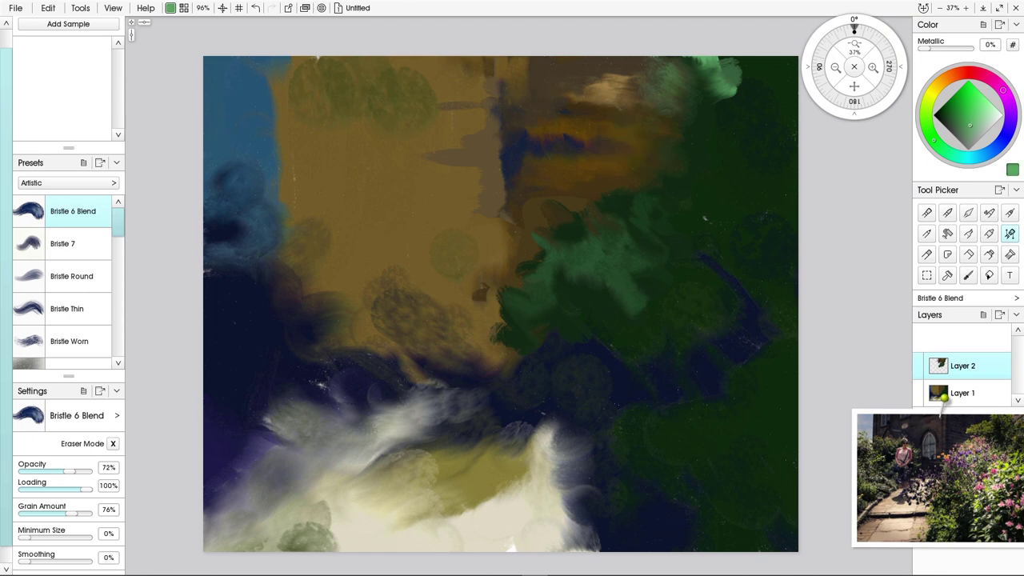
mouse_move(657, 142)
left_mouse_down()
mouse_move(646, 154)
mouse_move(640, 123)
mouse_move(659, 126)
left_mouse_up()
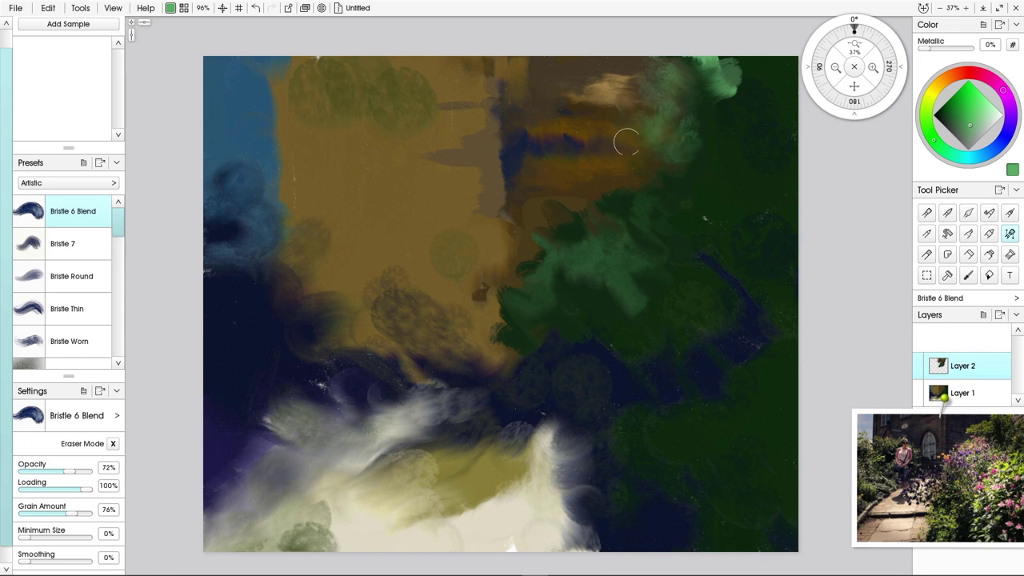
mouse_move(615, 133)
left_mouse_down()
mouse_move(669, 144)
mouse_move(617, 131)
mouse_move(669, 160)
mouse_move(614, 124)
mouse_move(663, 149)
mouse_move(577, 118)
mouse_move(637, 131)
mouse_move(603, 156)
left_mouse_up()
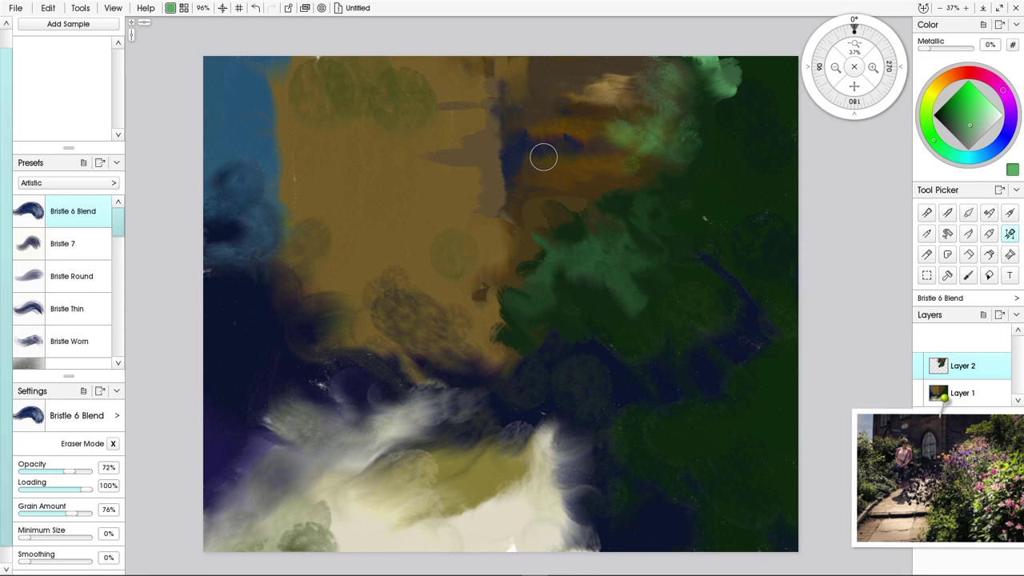
mouse_move(543, 157)
left_mouse_down()
mouse_move(620, 166)
mouse_move(584, 148)
mouse_move(592, 158)
mouse_move(624, 157)
mouse_move(616, 180)
mouse_move(635, 147)
mouse_move(670, 174)
mouse_move(653, 141)
mouse_move(645, 157)
mouse_move(644, 146)
mouse_move(683, 209)
left_mouse_up()
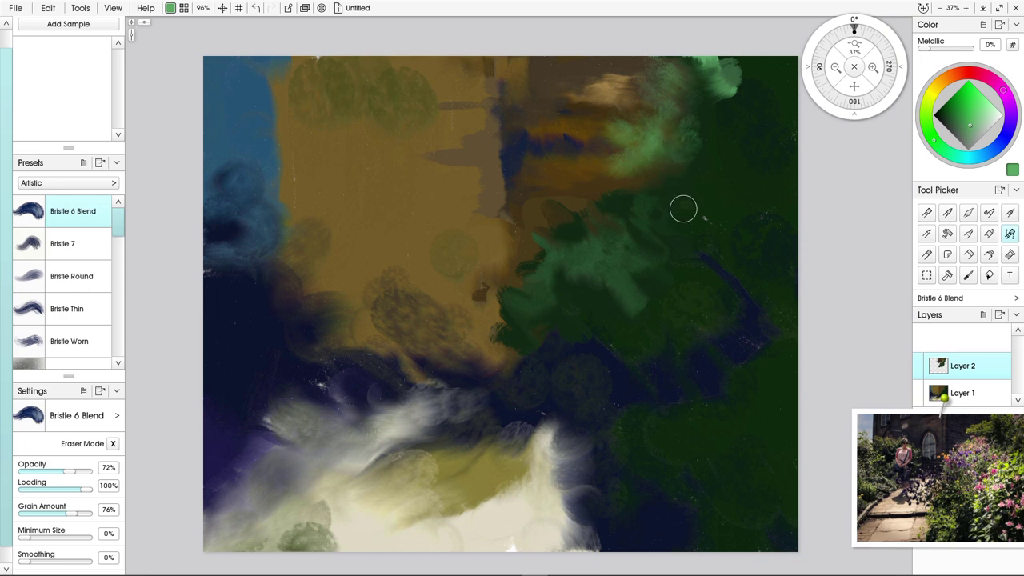
mouse_move(530, 250)
left_mouse_down()
mouse_move(525, 242)
mouse_move(542, 245)
mouse_move(528, 240)
mouse_move(591, 270)
mouse_move(594, 244)
mouse_move(610, 231)
mouse_move(576, 238)
mouse_move(574, 212)
mouse_move(569, 228)
mouse_move(591, 209)
mouse_move(582, 184)
mouse_move(552, 219)
mouse_move(604, 199)
left_mouse_up()
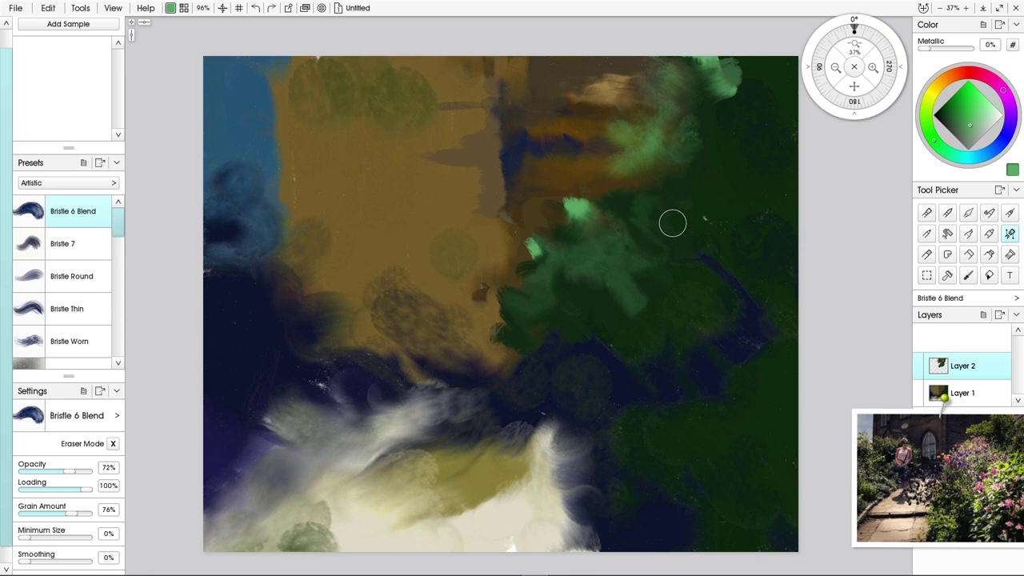
key("ctrl+z")
key("ctrl+z")
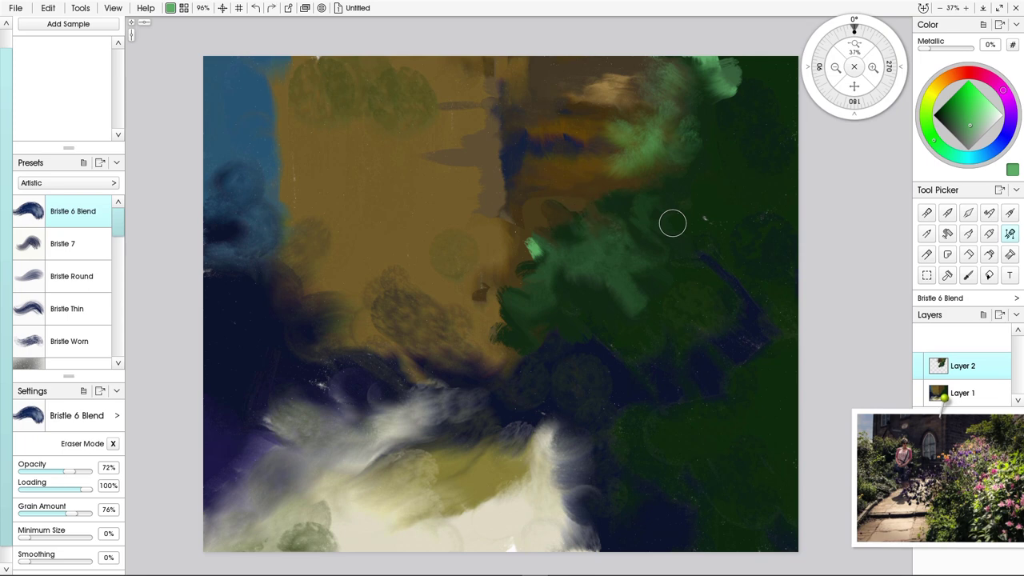
key("ctrl+z")
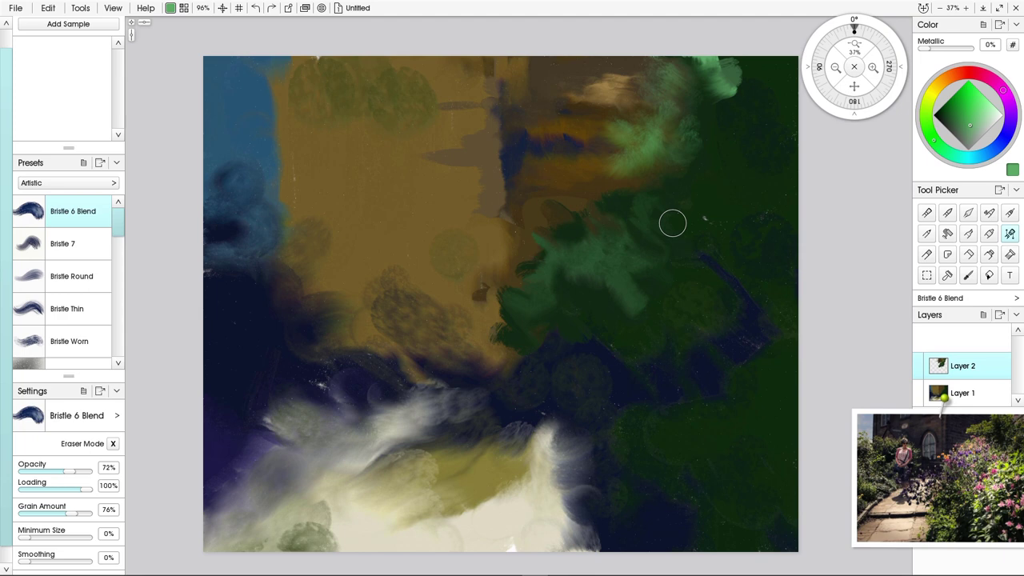
- Highlight the foliage edge beside the wall corner in green, and block in mid-green foliage masses from the blue sky down to the path
mouse_move(579, 224)
left_mouse_down()
mouse_move(598, 206)
mouse_move(596, 193)
mouse_move(574, 198)
mouse_move(535, 249)
mouse_move(549, 224)
left_mouse_up()
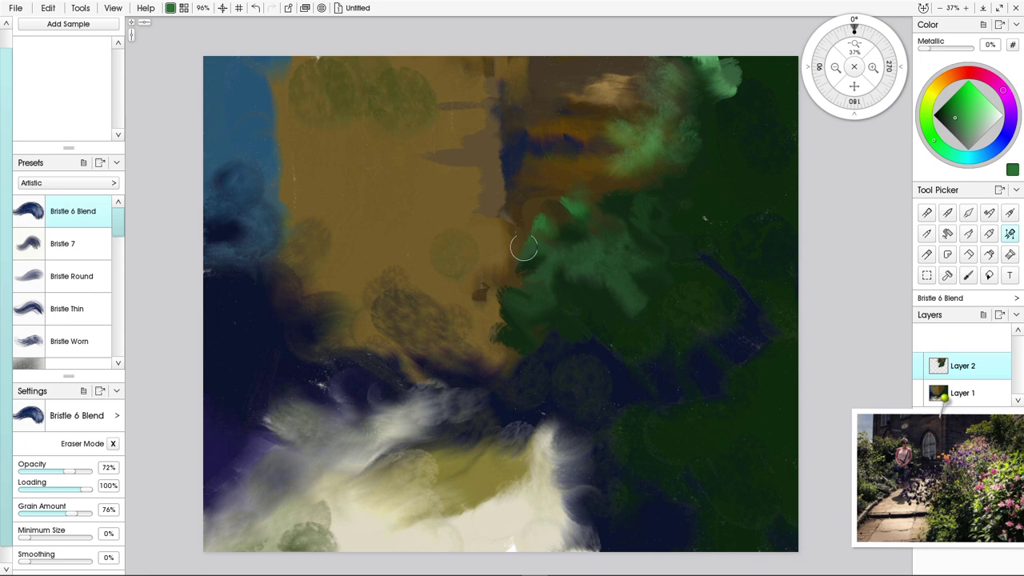
mouse_move(498, 295)
left_mouse_down()
mouse_move(531, 269)
mouse_move(505, 289)
left_mouse_up()
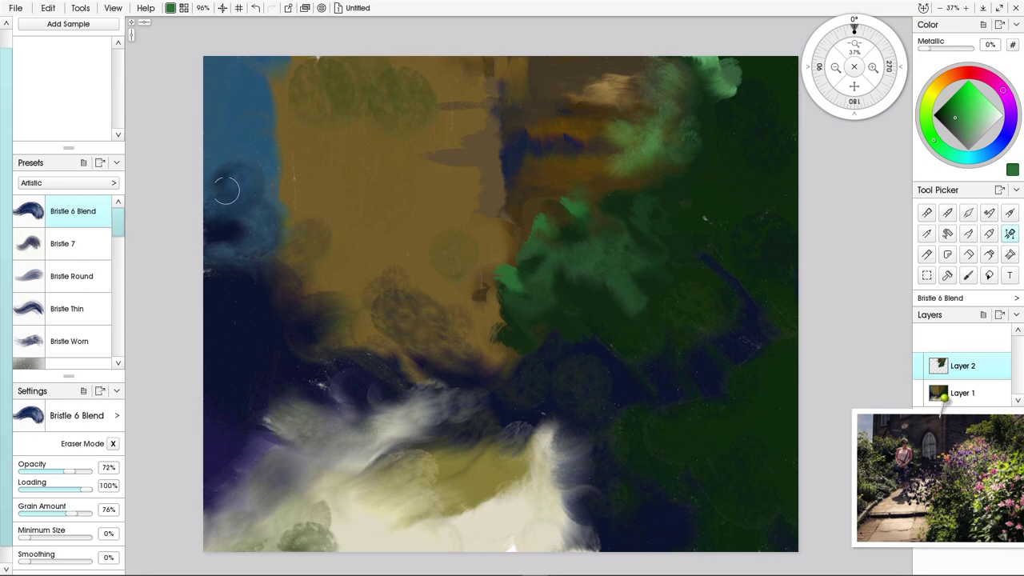
mouse_move(217, 169)
left_mouse_down()
mouse_move(252, 160)
mouse_move(275, 178)
mouse_move(200, 167)
mouse_move(225, 191)
mouse_move(277, 175)
mouse_move(276, 220)
mouse_move(296, 212)
mouse_move(295, 194)
mouse_move(297, 233)
left_mouse_up()
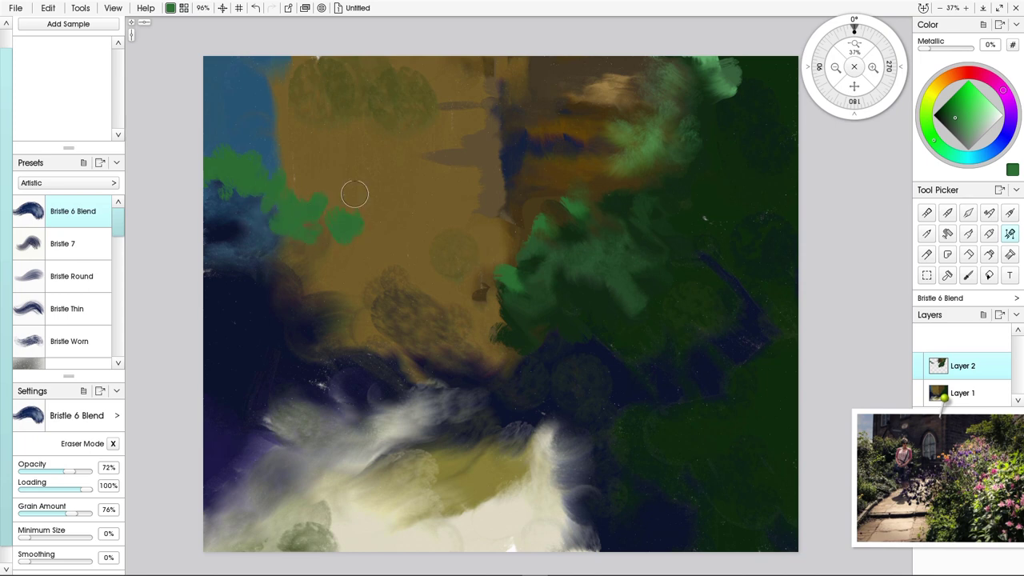
left_click_drag(361, 217, 315, 226)
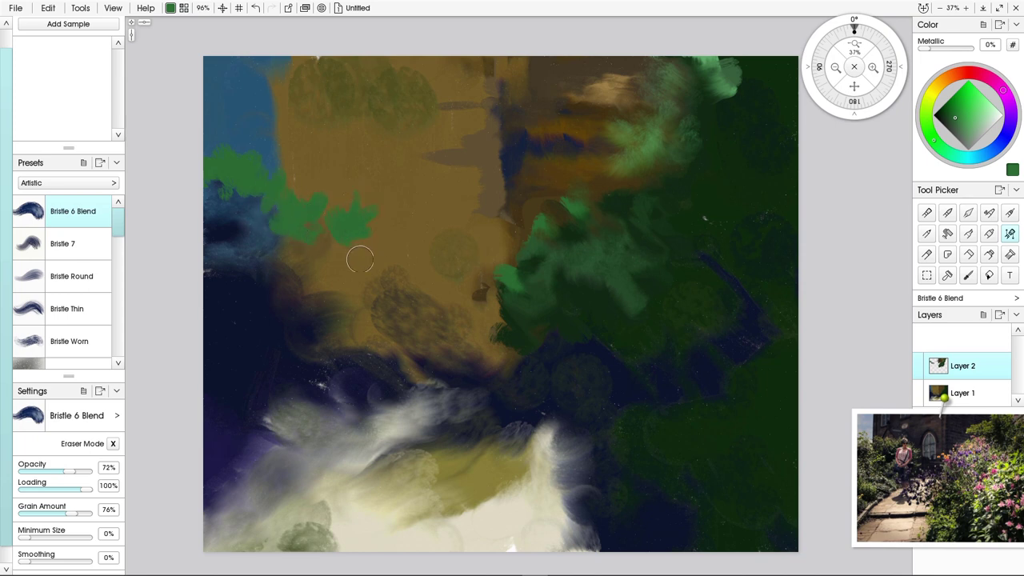
mouse_move(355, 277)
left_mouse_down()
mouse_move(382, 281)
mouse_move(355, 315)
mouse_move(408, 299)
mouse_move(379, 297)
left_mouse_up()
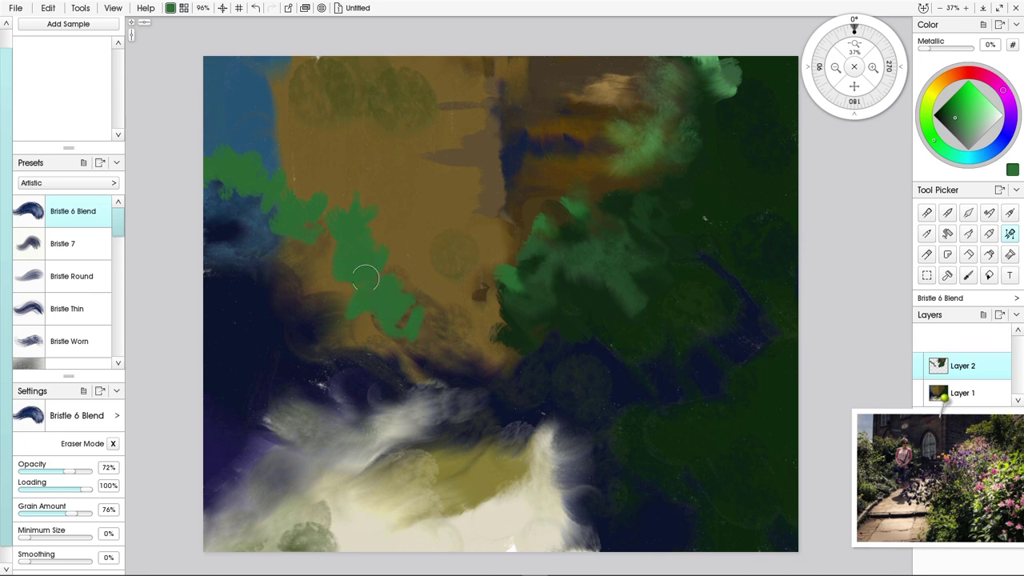
mouse_move(290, 348)
left_mouse_down()
mouse_move(260, 316)
mouse_move(274, 350)
mouse_move(268, 300)
mouse_move(361, 411)
mouse_move(376, 413)
mouse_move(350, 414)
left_mouse_up()
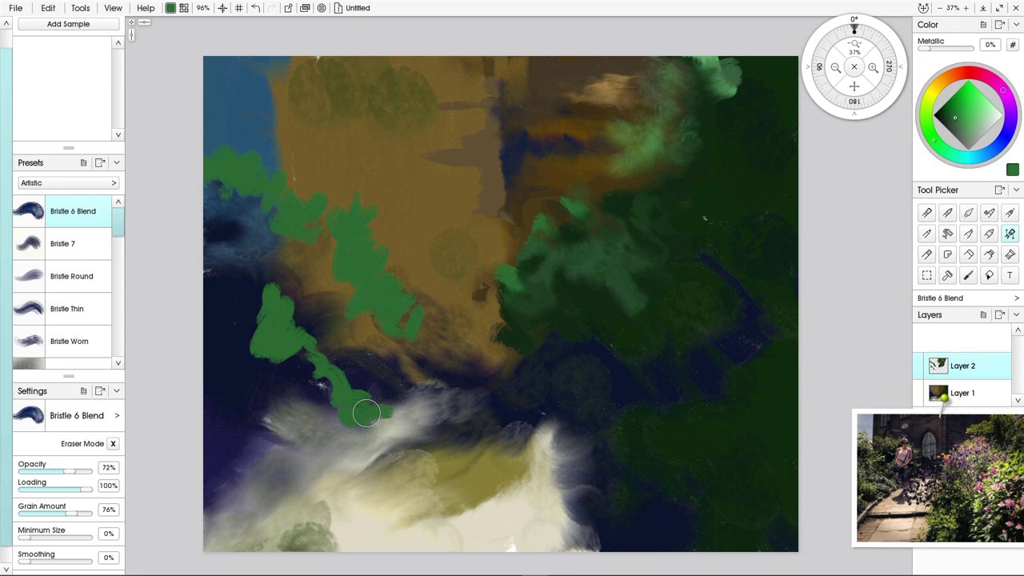
- Block in a large mid-green bush over the near right end of the path and add blue-violet patches to its outer side
mouse_move(537, 421)
left_mouse_down()
mouse_move(521, 423)
mouse_move(544, 452)
mouse_move(489, 438)
mouse_move(524, 508)
mouse_move(496, 537)
mouse_move(525, 531)
mouse_move(447, 547)
left_mouse_up()
left_click(1003, 141)
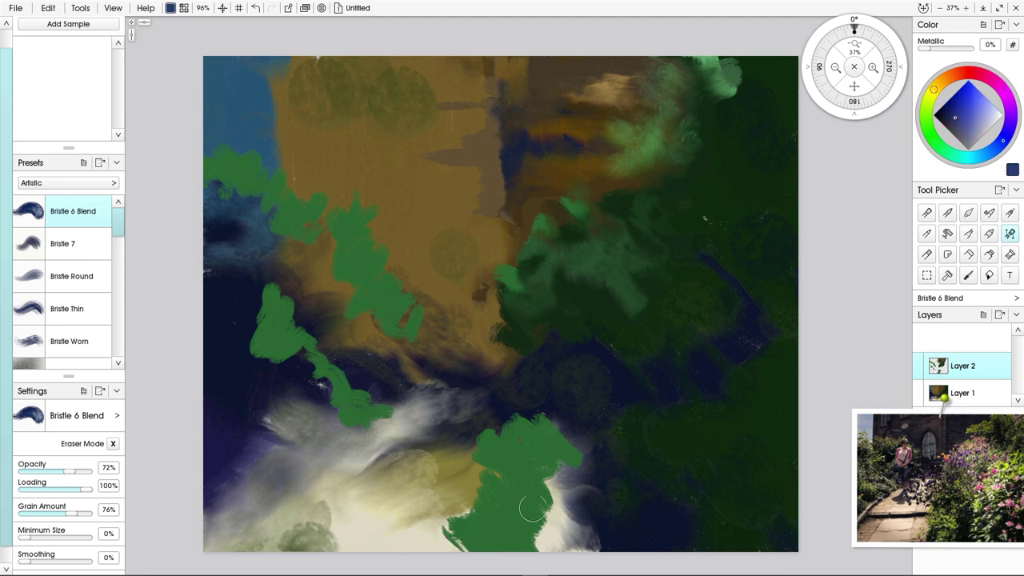
mouse_move(532, 508)
left_mouse_down()
mouse_move(567, 534)
mouse_move(578, 511)
mouse_move(530, 490)
mouse_move(557, 501)
mouse_move(562, 523)
mouse_move(532, 537)
left_mouse_up()
- Choose an olive green and paint feathered leaf strokes around both sides of the foreground bush
left_click(926, 106)
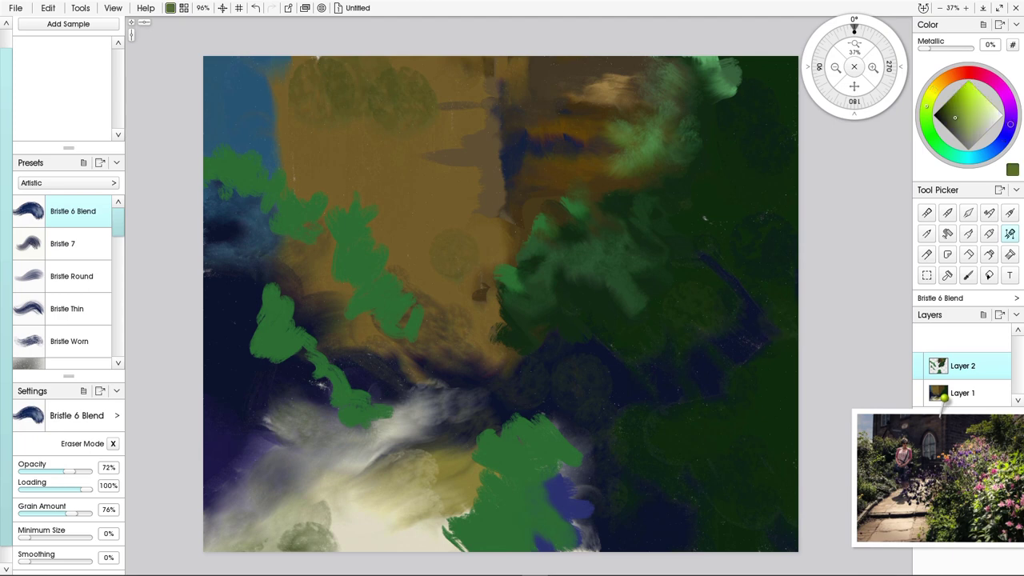
mouse_move(579, 514)
left_mouse_down()
mouse_move(605, 545)
mouse_move(593, 492)
mouse_move(556, 470)
left_mouse_up()
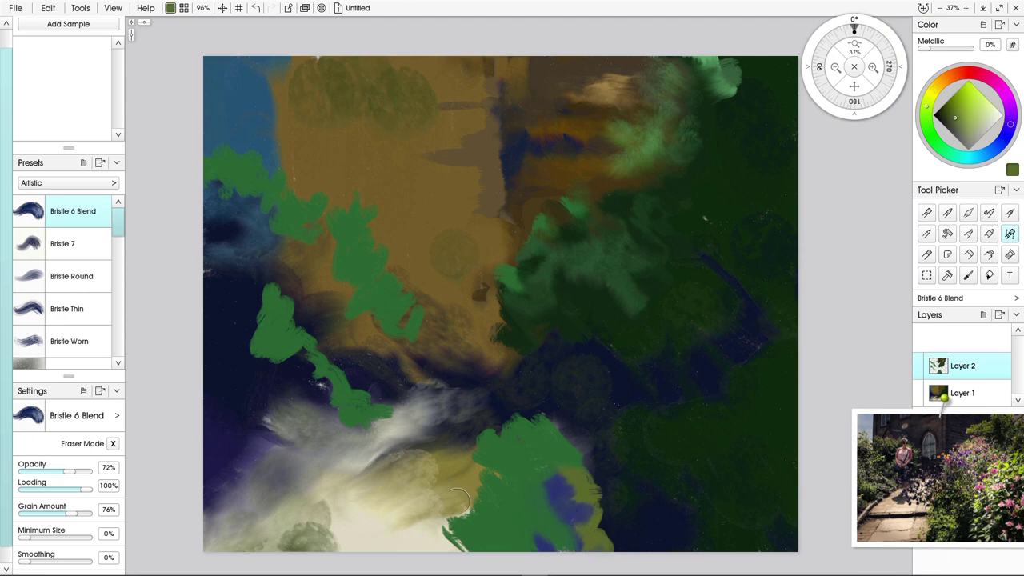
mouse_move(458, 499)
left_mouse_down()
mouse_move(483, 511)
mouse_move(458, 508)
mouse_move(443, 524)
mouse_move(449, 533)
mouse_move(487, 518)
mouse_move(485, 485)
mouse_move(497, 476)
mouse_move(478, 471)
mouse_move(457, 446)
left_mouse_up()
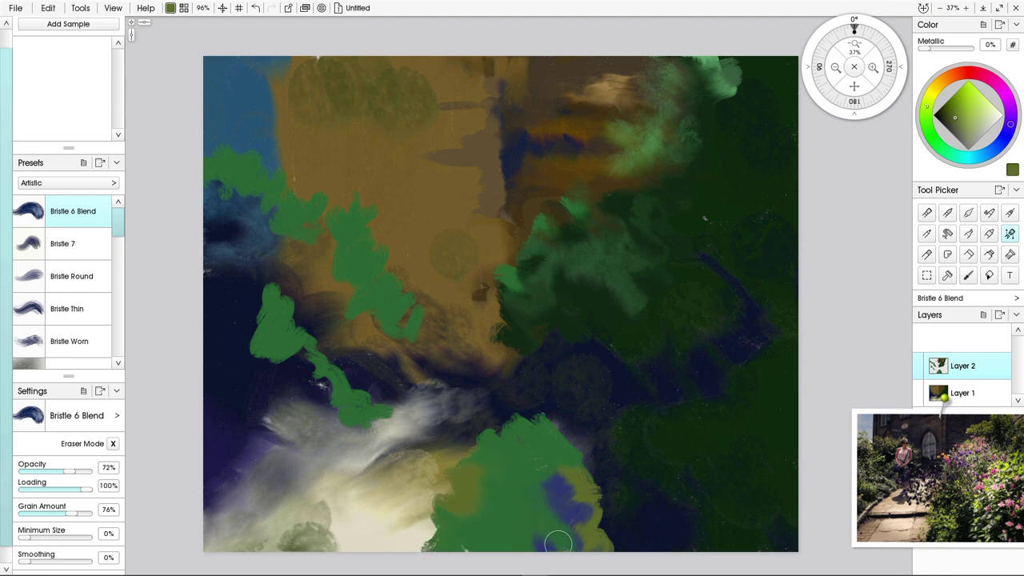
mouse_move(582, 527)
left_mouse_down()
mouse_move(611, 528)
mouse_move(626, 546)
mouse_move(569, 460)
mouse_move(537, 476)
mouse_move(567, 442)
mouse_move(570, 472)
mouse_move(609, 471)
mouse_move(572, 439)
left_mouse_up()
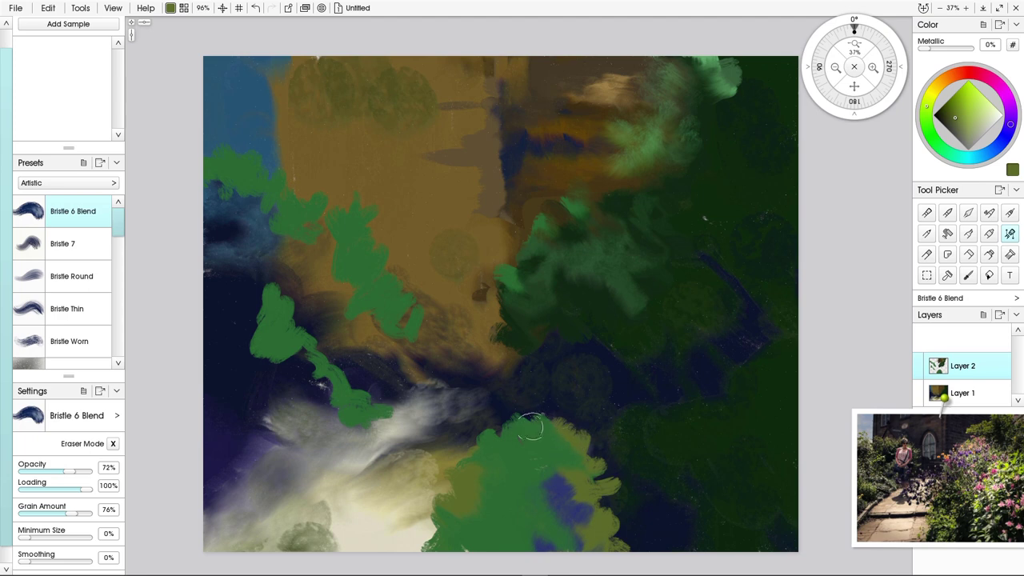
mouse_move(502, 422)
left_mouse_down()
mouse_move(477, 488)
mouse_move(432, 499)
mouse_move(467, 460)
mouse_move(454, 486)
mouse_move(424, 499)
mouse_move(430, 464)
mouse_move(443, 502)
left_mouse_up()
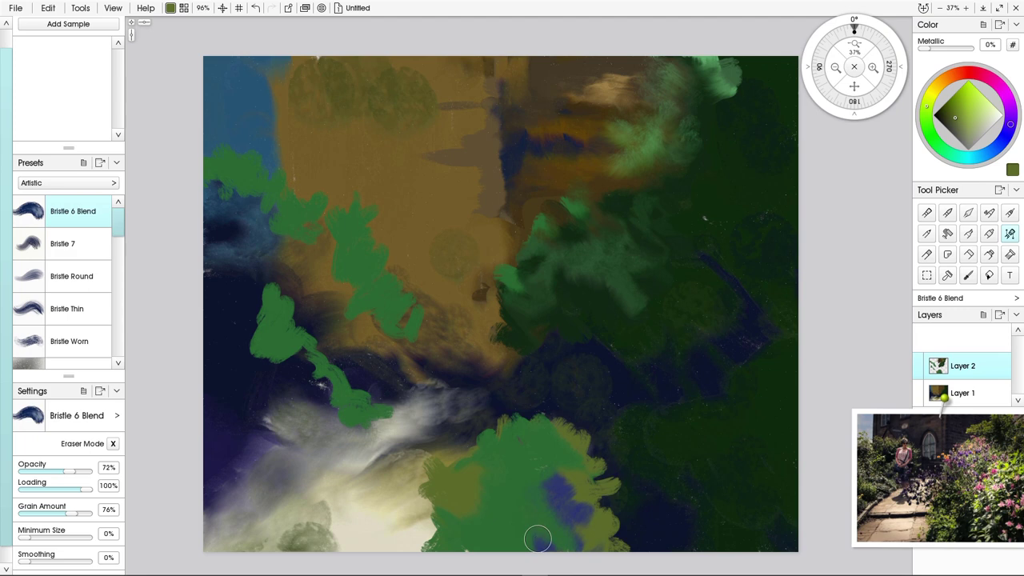
mouse_move(409, 534)
left_mouse_down()
mouse_move(425, 515)
mouse_move(400, 535)
mouse_move(429, 525)
mouse_move(414, 504)
mouse_move(450, 501)
mouse_move(433, 524)
mouse_move(496, 518)
left_mouse_up()
- Sample the pale cream of the path, move the reference photo clear of the layer controls and add a new layer
left_click(401, 533, "alt")
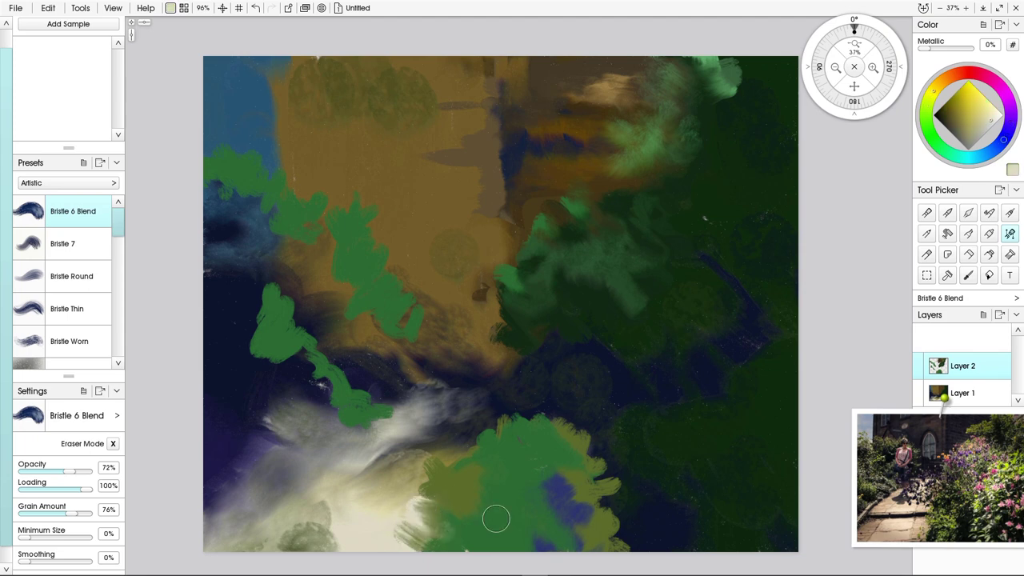
left_click_drag(936, 478, 946, 506)
left_click(933, 419)
- Paint broad cream strokes across the path on the new layer, overlapping the bush's inner edge and reaching the canvas's left edge
mouse_move(450, 476)
left_mouse_down()
mouse_move(420, 497)
mouse_move(453, 488)
mouse_move(461, 498)
mouse_move(434, 516)
mouse_move(468, 469)
mouse_move(457, 476)
mouse_move(472, 471)
mouse_move(475, 447)
mouse_move(498, 471)
mouse_move(472, 464)
mouse_move(508, 443)
mouse_move(481, 455)
mouse_move(465, 510)
mouse_move(434, 534)
mouse_move(440, 497)
mouse_move(414, 476)
mouse_move(408, 534)
mouse_move(432, 537)
mouse_move(468, 515)
mouse_move(449, 538)
left_mouse_up()
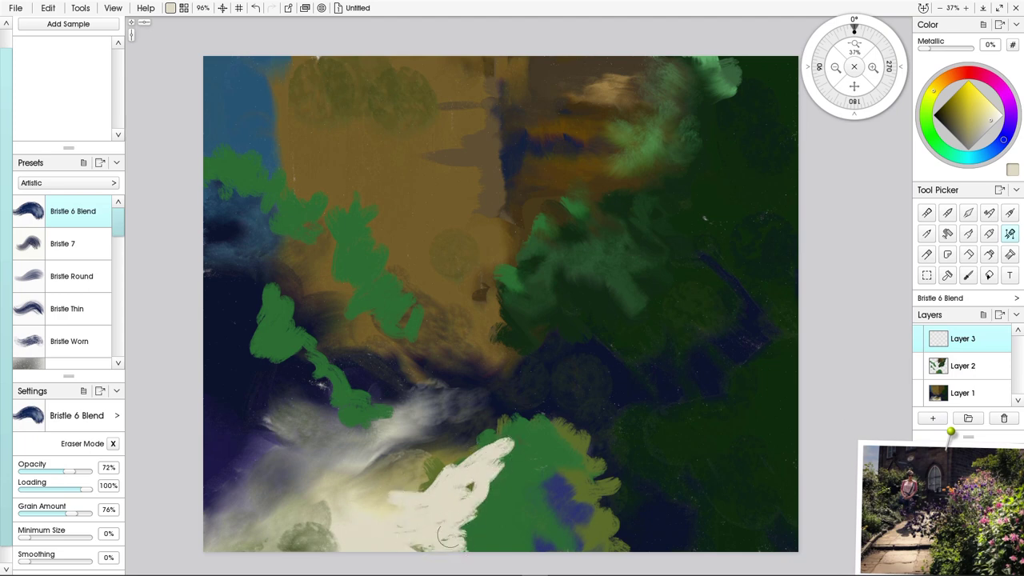
mouse_move(471, 475)
left_mouse_down()
mouse_move(285, 477)
mouse_move(416, 484)
mouse_move(376, 457)
mouse_move(330, 474)
mouse_move(357, 458)
mouse_move(416, 458)
mouse_move(371, 452)
mouse_move(437, 453)
mouse_move(305, 473)
mouse_move(383, 463)
left_mouse_up()
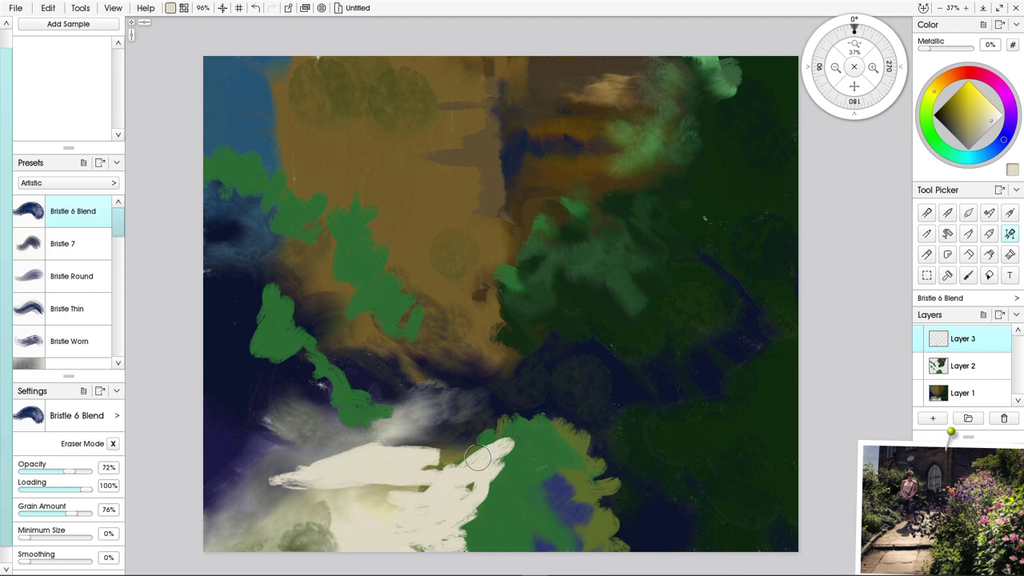
mouse_move(478, 458)
left_mouse_down()
mouse_move(448, 460)
mouse_move(492, 442)
mouse_move(506, 454)
mouse_move(474, 425)
mouse_move(516, 432)
mouse_move(503, 445)
mouse_move(512, 456)
left_mouse_up()
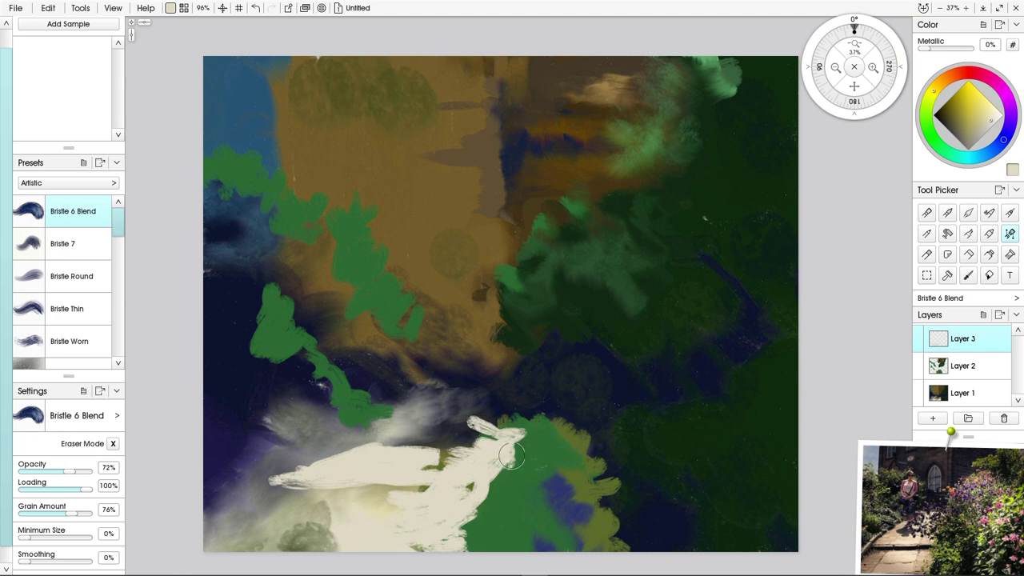
mouse_move(333, 501)
left_mouse_down()
mouse_move(388, 498)
mouse_move(328, 521)
mouse_move(392, 524)
mouse_move(240, 496)
mouse_move(296, 512)
mouse_move(240, 520)
mouse_move(260, 497)
left_mouse_up()
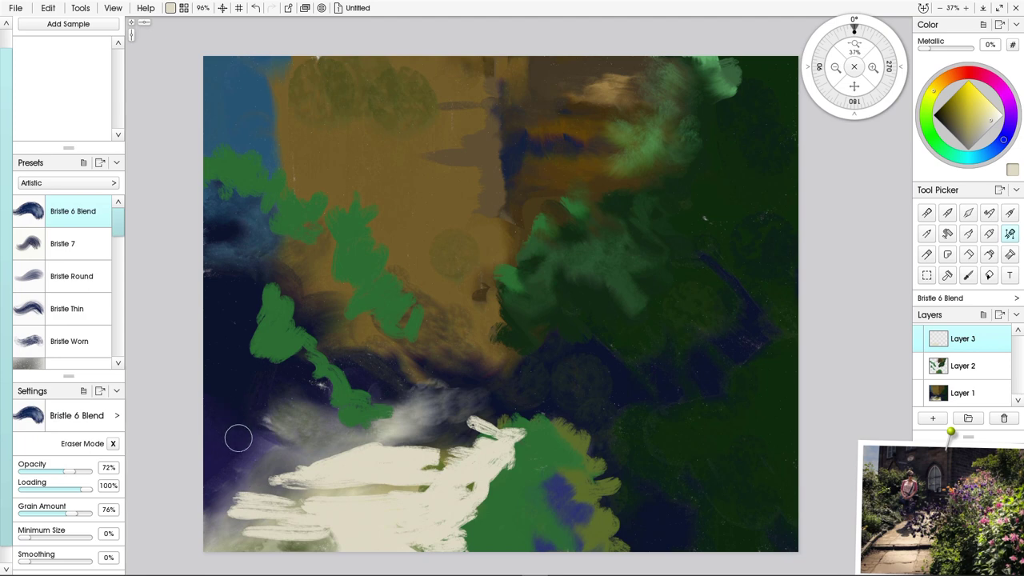
mouse_move(335, 439)
left_mouse_down()
mouse_move(194, 510)
mouse_move(224, 483)
left_mouse_up()
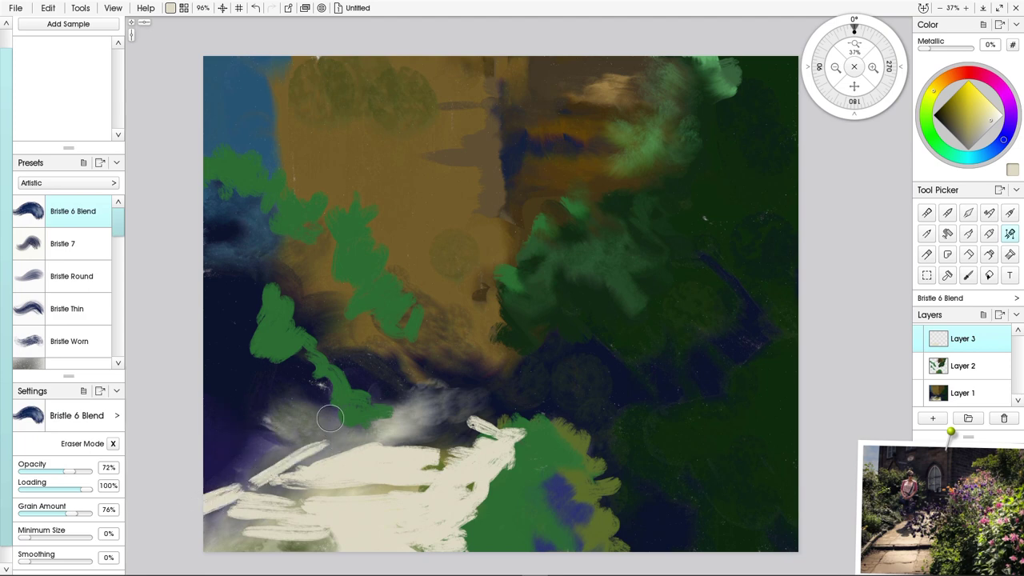
- Paint a khaki band across the far end of the path and add small khaki streaks within the cream area
mouse_move(474, 442)
left_mouse_down()
mouse_move(394, 446)
mouse_move(474, 432)
mouse_move(374, 431)
mouse_move(458, 423)
mouse_move(509, 432)
mouse_move(500, 417)
mouse_move(466, 425)
mouse_move(453, 417)
mouse_move(492, 420)
mouse_move(436, 411)
mouse_move(457, 426)
mouse_move(494, 424)
mouse_move(482, 403)
mouse_move(471, 422)
mouse_move(452, 420)
mouse_move(493, 398)
mouse_move(435, 411)
mouse_move(468, 399)
mouse_move(410, 399)
mouse_move(485, 392)
mouse_move(366, 398)
mouse_move(375, 401)
mouse_move(363, 392)
mouse_move(410, 389)
mouse_move(399, 404)
mouse_move(432, 412)
mouse_move(387, 417)
mouse_move(429, 422)
mouse_move(372, 424)
left_mouse_up()
mouse_move(429, 457)
left_mouse_down()
mouse_move(460, 446)
mouse_move(442, 440)
mouse_move(493, 446)
mouse_move(415, 464)
mouse_move(470, 484)
left_mouse_up()
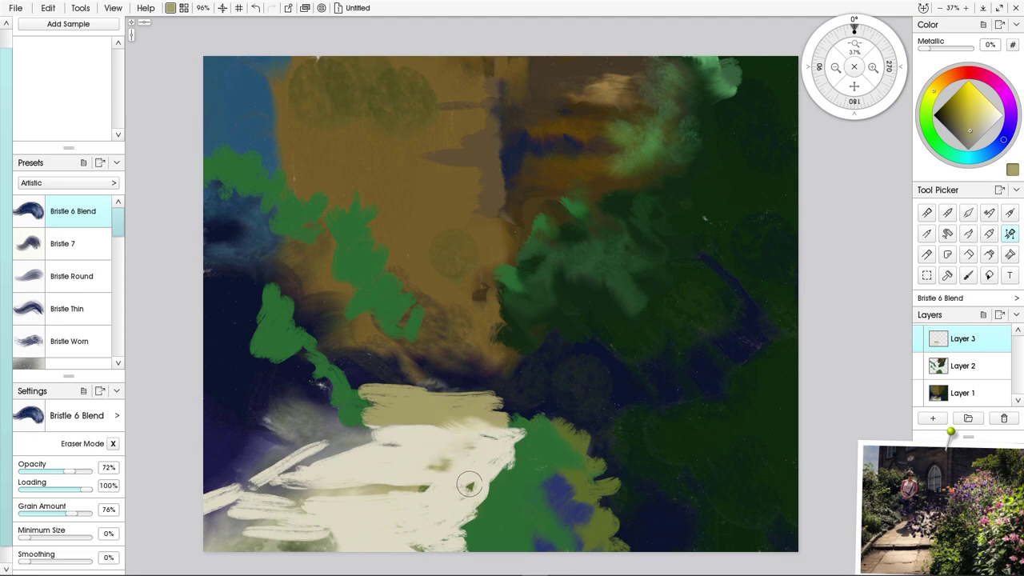
mouse_move(402, 456)
left_mouse_down()
mouse_move(354, 492)
mouse_move(440, 488)
left_mouse_up()
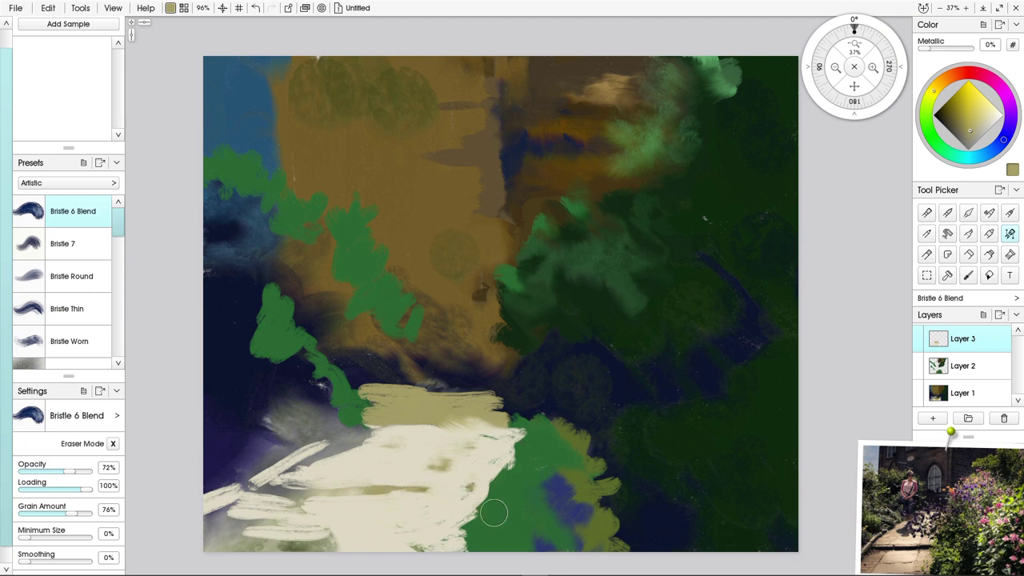
left_click_drag(235, 526, 292, 528)
mouse_move(502, 401)
left_mouse_down()
mouse_move(522, 406)
mouse_move(507, 415)
left_mouse_up()
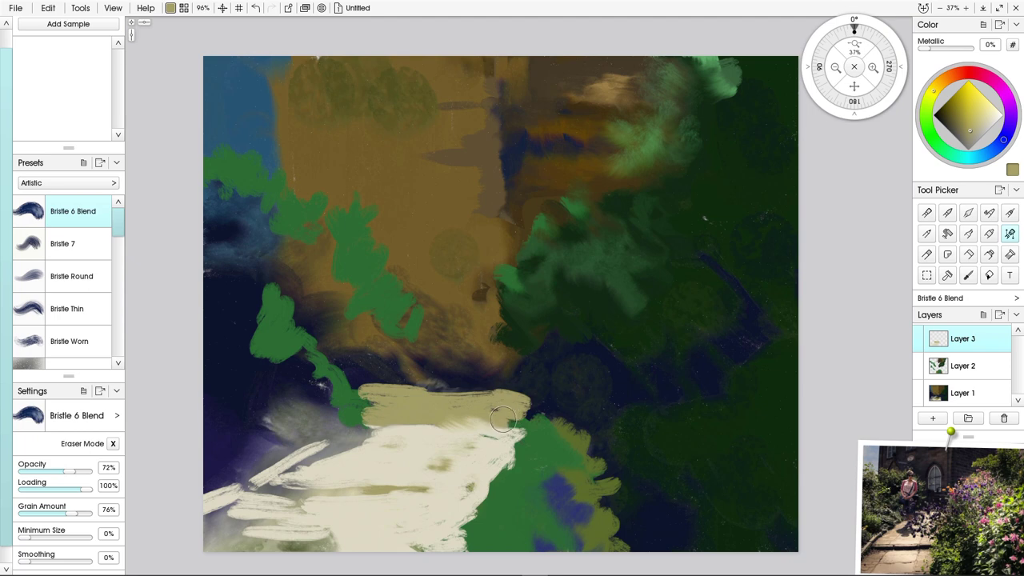
- Sample the near-black shade beside the foreground bush and paint feathered dark strokes over its upper part and both sides
left_click(552, 390, "alt")
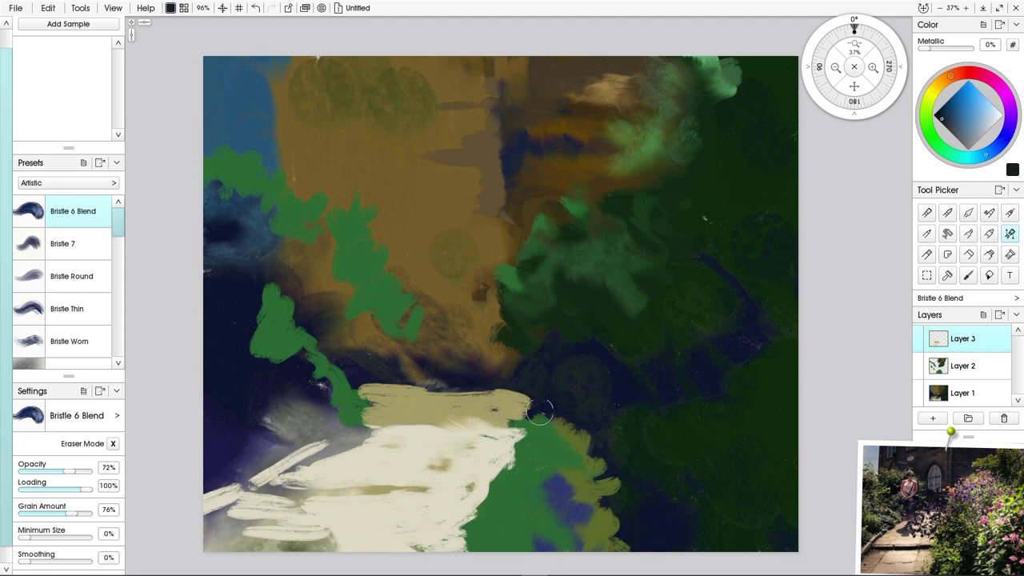
mouse_move(533, 405)
left_mouse_down()
mouse_move(564, 416)
mouse_move(598, 446)
mouse_move(595, 482)
mouse_move(599, 455)
mouse_move(572, 485)
mouse_move(558, 478)
mouse_move(570, 464)
mouse_move(534, 467)
mouse_move(543, 456)
mouse_move(546, 479)
mouse_move(588, 476)
mouse_move(575, 489)
mouse_move(540, 446)
mouse_move(513, 484)
mouse_move(525, 455)
mouse_move(492, 463)
mouse_move(588, 469)
mouse_move(599, 489)
mouse_move(619, 491)
mouse_move(596, 506)
mouse_move(601, 493)
mouse_move(561, 494)
mouse_move(558, 514)
mouse_move(577, 507)
mouse_move(556, 516)
mouse_move(598, 508)
mouse_move(619, 535)
mouse_move(571, 519)
mouse_move(580, 518)
mouse_move(587, 545)
mouse_move(498, 536)
mouse_move(474, 503)
mouse_move(485, 520)
mouse_move(467, 541)
left_mouse_up()
scroll(457, 549, "up", 1)
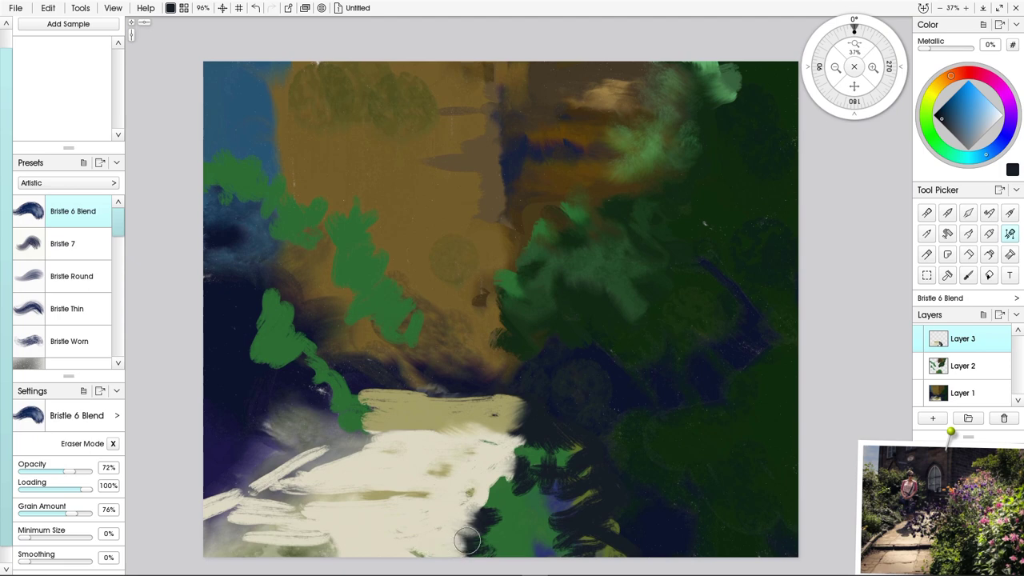
- Paint near-black shadows around the lower-left foliage, narrowing it to a thin diagonal strip, and darken the far edge of the path
mouse_move(247, 368)
left_mouse_down()
mouse_move(276, 383)
mouse_move(318, 380)
mouse_move(330, 402)
mouse_move(329, 385)
mouse_move(340, 415)
left_mouse_up()
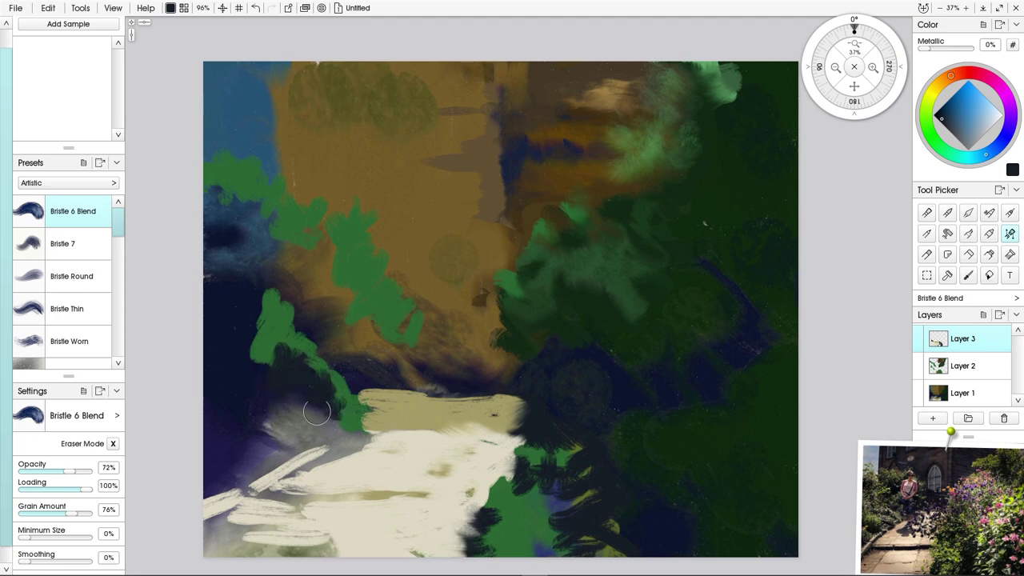
mouse_move(265, 346)
left_mouse_down()
mouse_move(263, 322)
mouse_move(232, 277)
mouse_move(260, 359)
mouse_move(271, 327)
mouse_move(301, 360)
left_mouse_up()
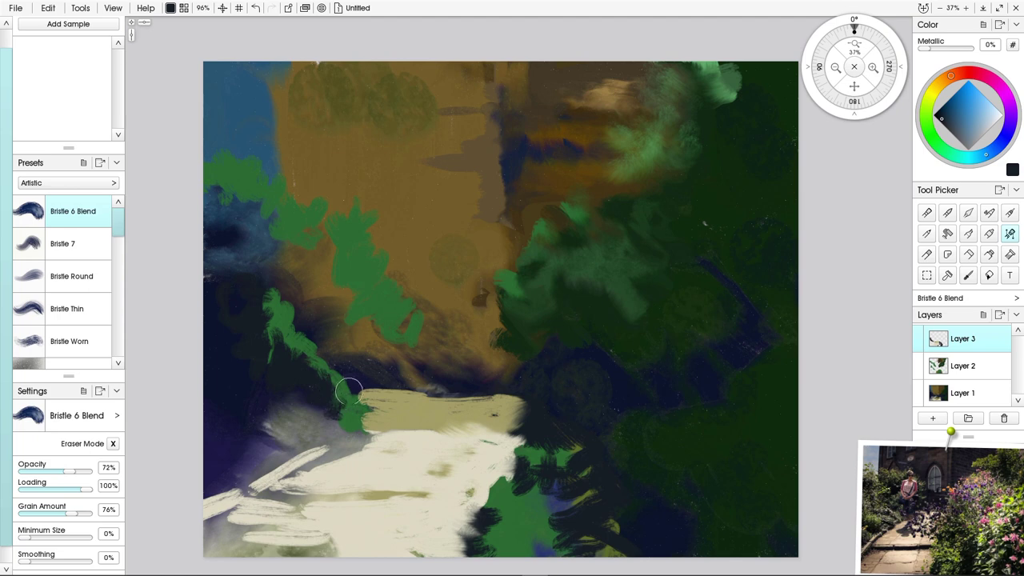
mouse_move(349, 392)
left_mouse_down()
mouse_move(436, 392)
mouse_move(392, 391)
mouse_move(405, 398)
left_mouse_up()
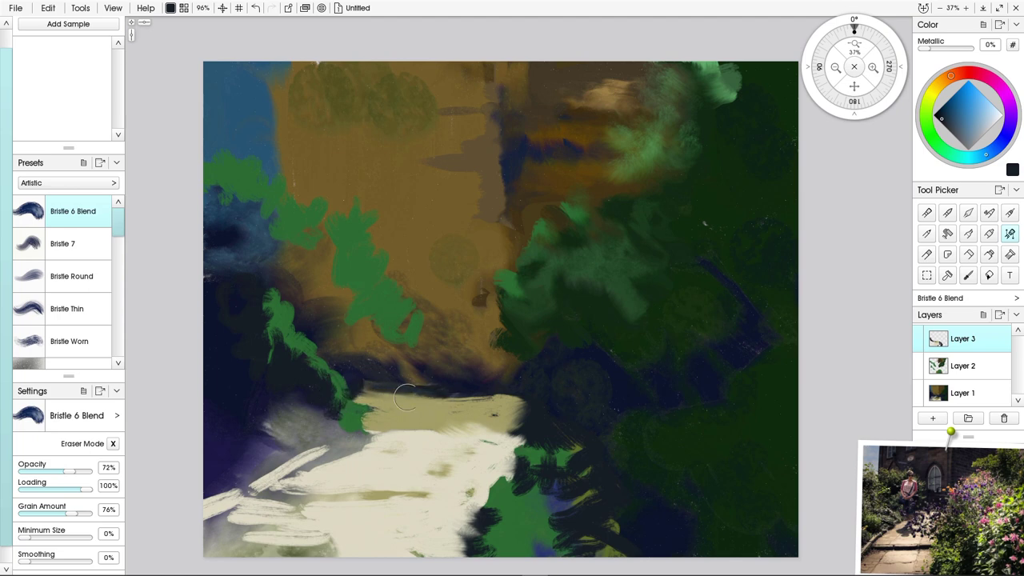
mouse_move(512, 395)
left_mouse_down()
mouse_move(475, 392)
mouse_move(526, 389)
mouse_move(499, 389)
mouse_move(484, 408)
mouse_move(464, 386)
mouse_move(395, 408)
mouse_move(450, 400)
mouse_move(360, 400)
mouse_move(524, 400)
left_mouse_up()
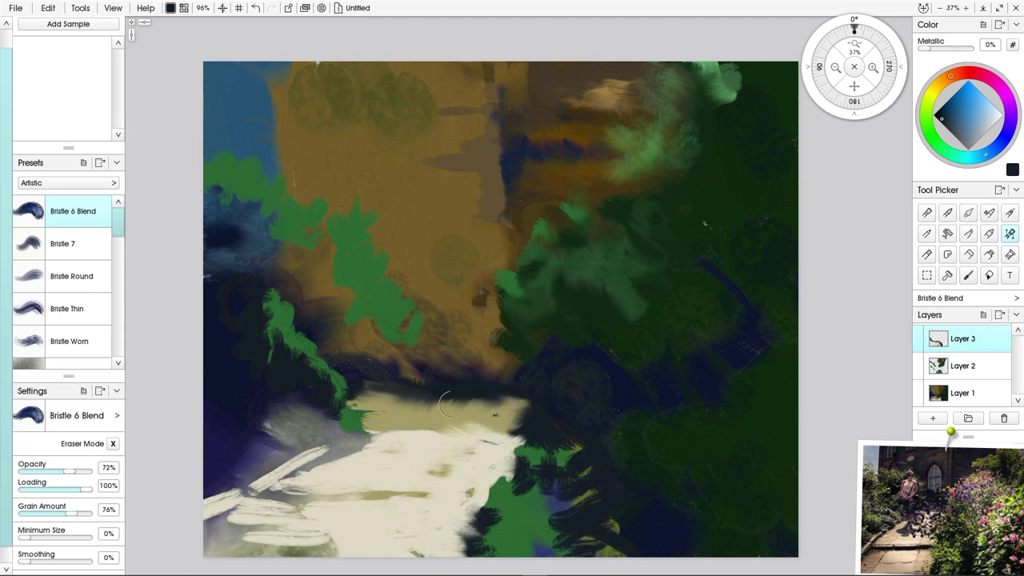
- Paint feathered near-black shadows beneath the upper-left foliage and break up its top edge with the sampled sky blue
mouse_move(389, 336)
left_mouse_down()
mouse_move(380, 361)
mouse_move(404, 344)
mouse_move(413, 361)
mouse_move(400, 356)
mouse_move(406, 320)
mouse_move(419, 361)
mouse_move(364, 320)
mouse_move(374, 344)
mouse_move(365, 293)
mouse_move(393, 311)
mouse_move(360, 327)
mouse_move(346, 309)
mouse_move(347, 279)
mouse_move(352, 329)
mouse_move(331, 289)
left_mouse_up()
mouse_move(323, 254)
left_mouse_down()
mouse_move(329, 290)
mouse_move(297, 264)
mouse_move(315, 229)
mouse_move(337, 246)
mouse_move(293, 229)
mouse_move(262, 238)
mouse_move(264, 210)
mouse_move(236, 236)
mouse_move(238, 250)
left_mouse_up()
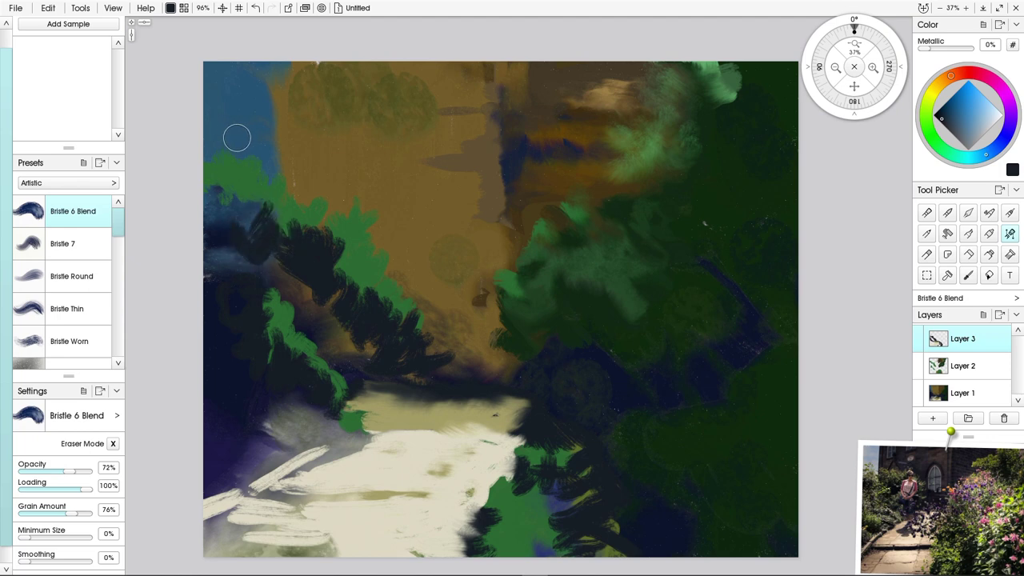
mouse_move(245, 208)
left_mouse_down()
mouse_move(233, 149)
mouse_move(272, 175)
mouse_move(210, 196)
mouse_move(229, 215)
left_mouse_up()
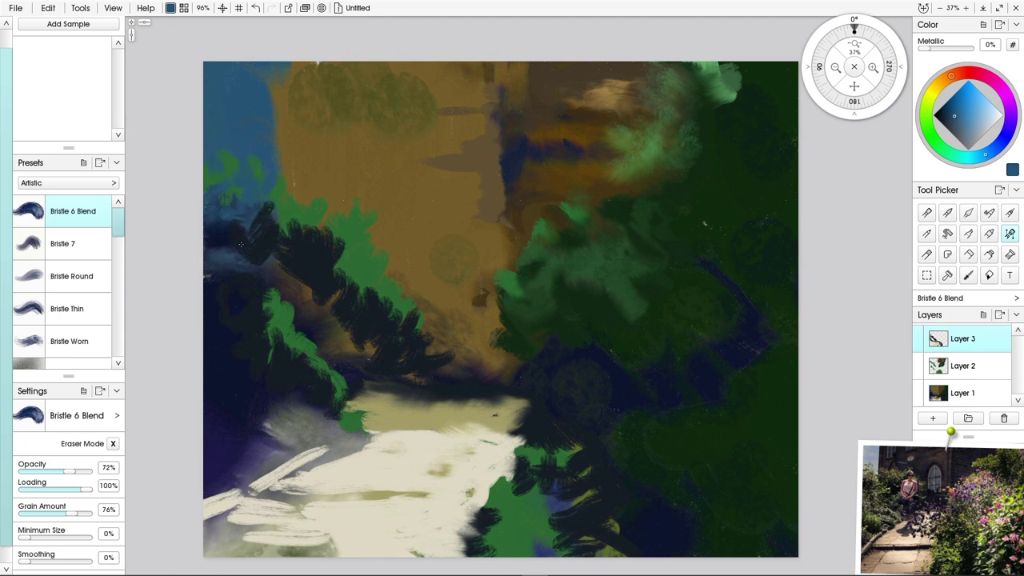
- Sample the foliage green, paint more leaf strokes along the left side of the garden and add paler green highlights
left_click(273, 293, "alt")
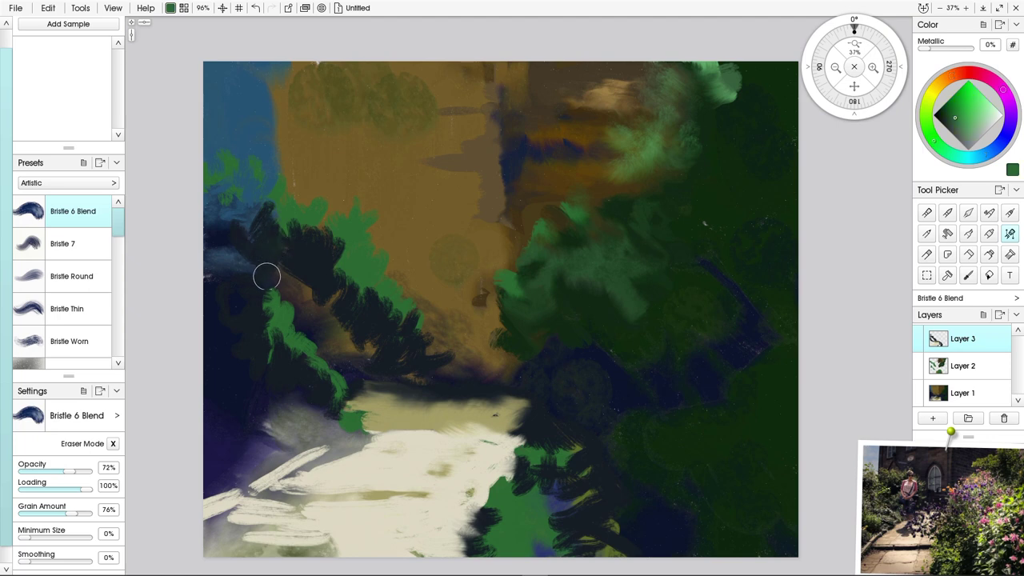
left_click_drag(270, 294, 281, 283)
mouse_move(227, 254)
left_mouse_down()
mouse_move(272, 270)
mouse_move(243, 245)
mouse_move(241, 209)
mouse_move(231, 221)
mouse_move(209, 208)
mouse_move(213, 266)
mouse_move(252, 238)
mouse_move(259, 262)
mouse_move(285, 274)
mouse_move(266, 282)
mouse_move(269, 299)
mouse_move(309, 293)
mouse_move(304, 328)
mouse_move(311, 287)
mouse_move(337, 299)
mouse_move(296, 317)
mouse_move(291, 309)
mouse_move(437, 239)
mouse_move(329, 335)
mouse_move(303, 304)
mouse_move(280, 356)
left_mouse_up()
left_click(974, 135)
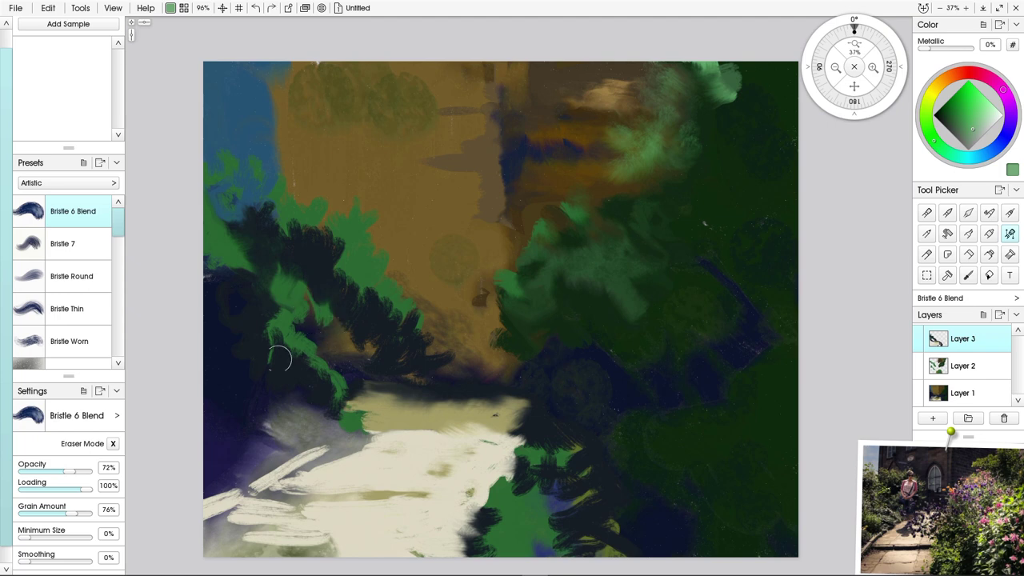
left_click_drag(263, 286, 288, 328)
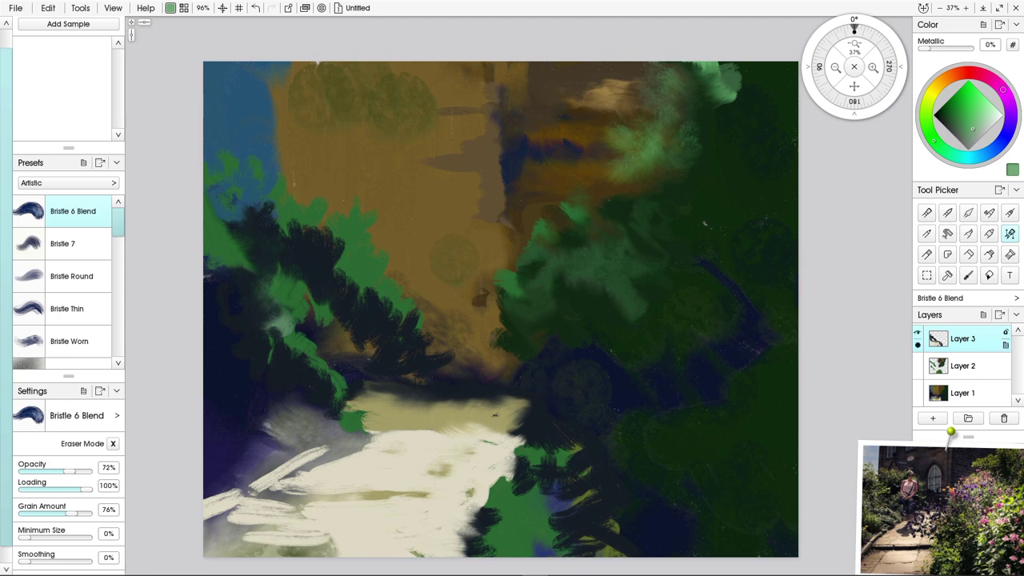
- Merge Layer 3 and Layer 2 down into Layer 1 and add a new empty layer
left_click(1005, 345)
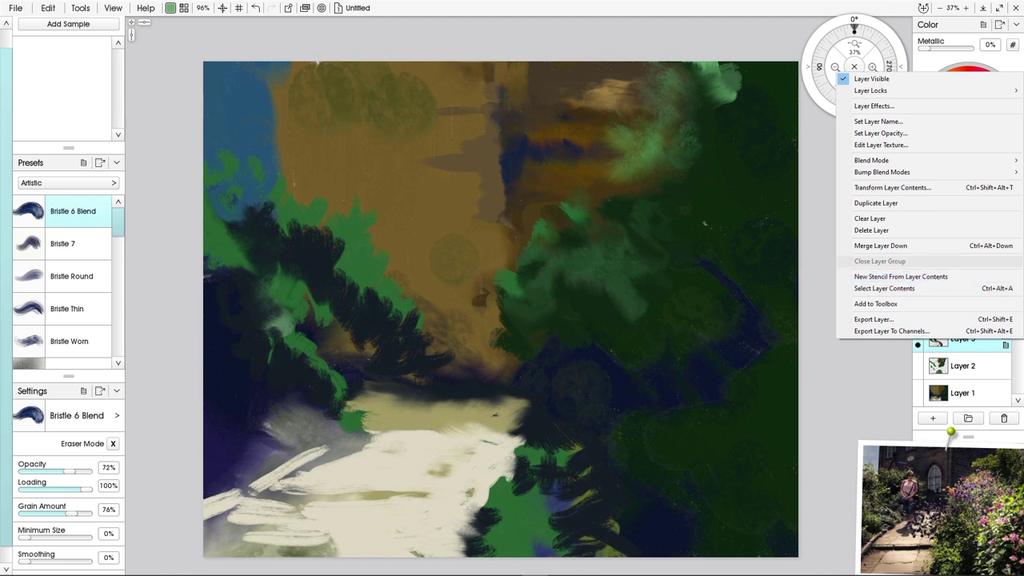
left_click(872, 245)
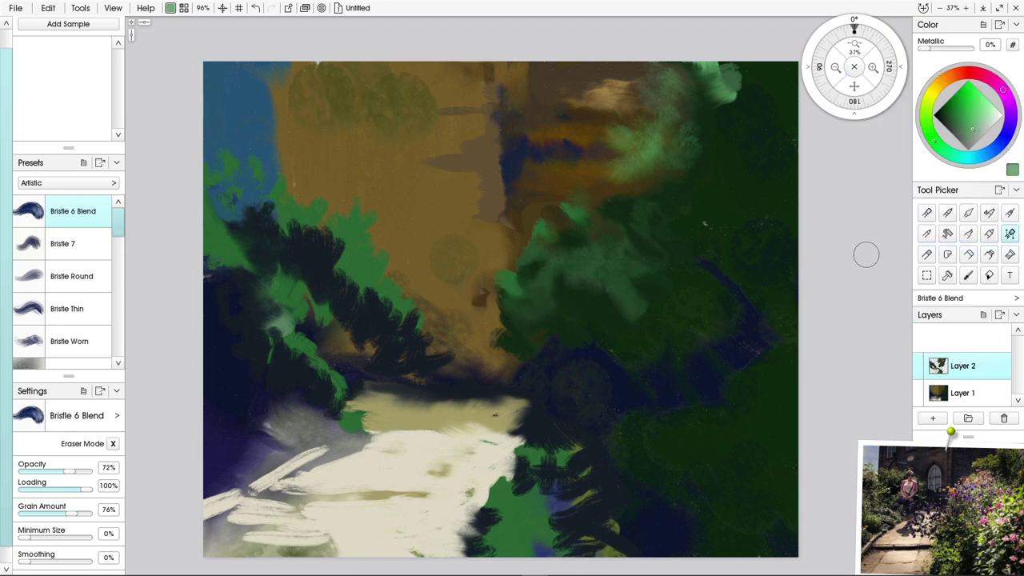
right_click(964, 367)
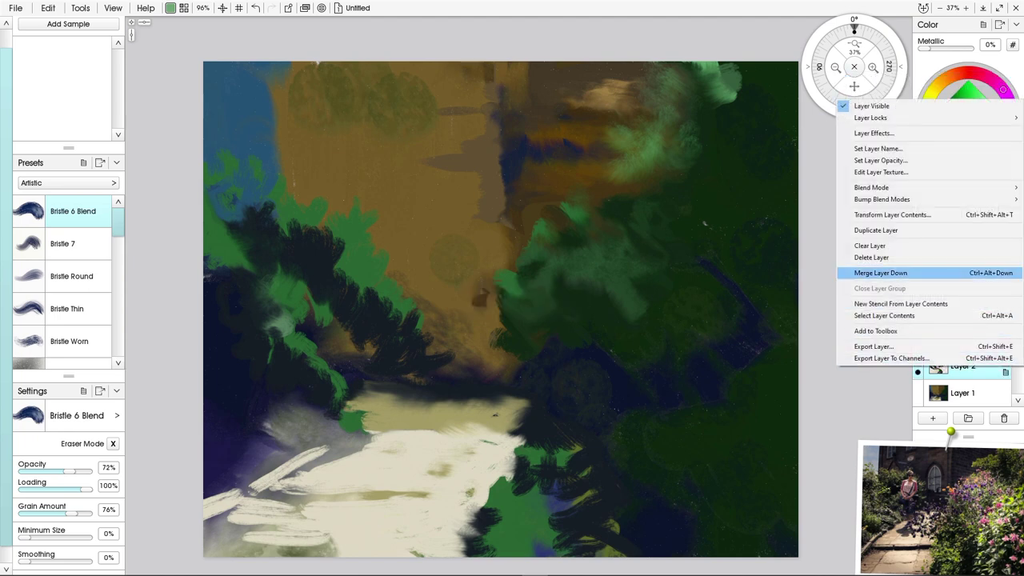
left_click(864, 273)
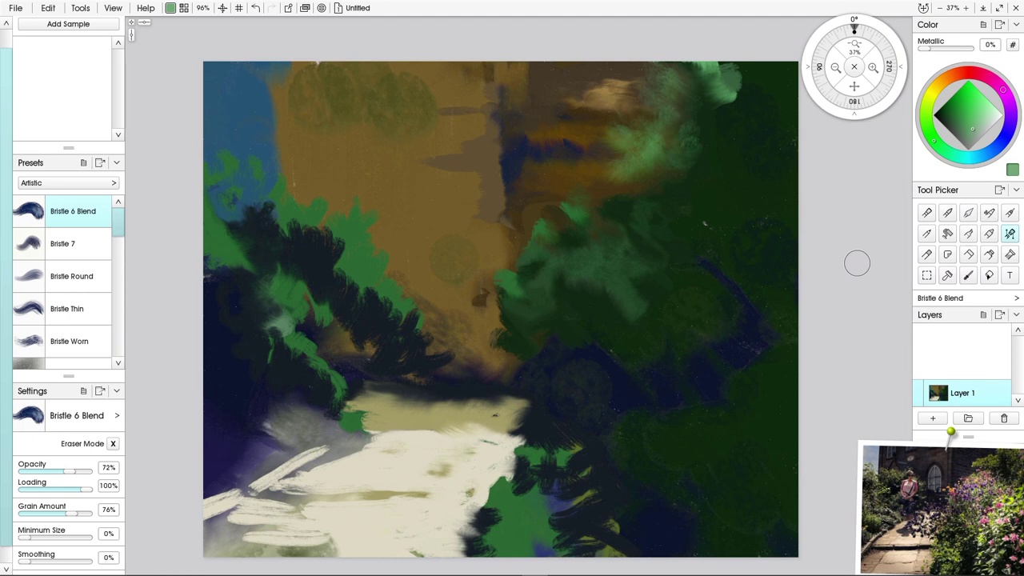
left_click(932, 417)
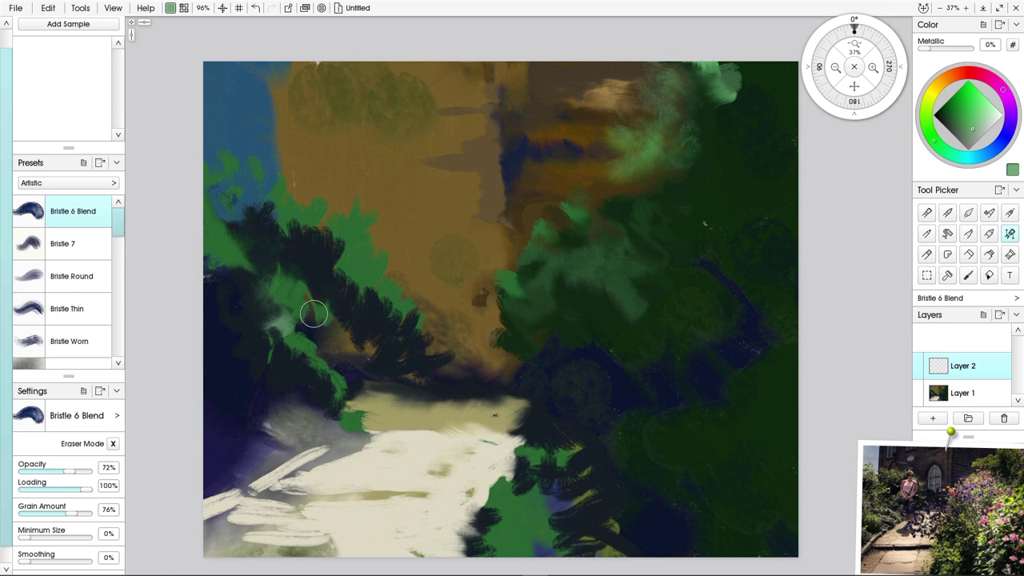
- Paint a small medium-blue skirt for the figure above the path's far left end and shade its upper part dark blue
left_click(998, 147)
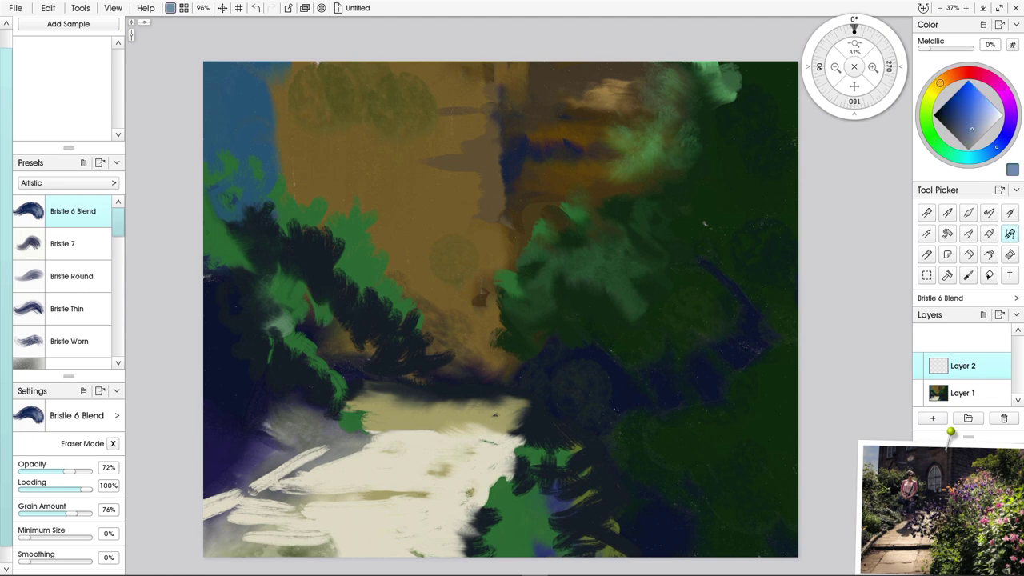
left_click(963, 127)
mouse_move(308, 340)
left_mouse_down()
mouse_move(339, 370)
mouse_move(336, 335)
mouse_move(331, 368)
mouse_move(327, 337)
mouse_move(332, 373)
mouse_move(333, 347)
mouse_move(333, 365)
mouse_move(353, 349)
left_mouse_up()
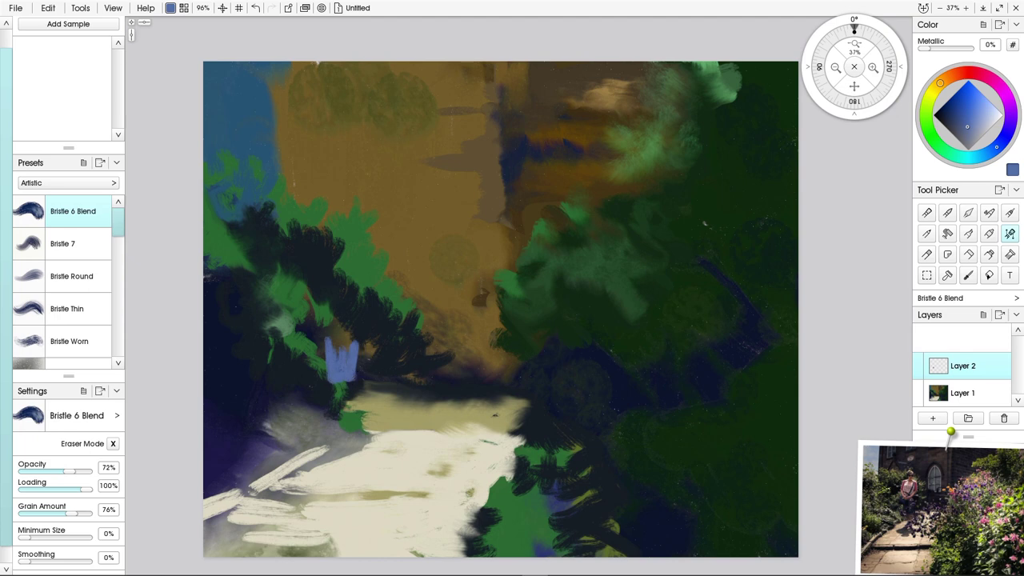
left_click(950, 111)
mouse_move(340, 368)
left_mouse_down()
mouse_move(337, 341)
mouse_move(330, 349)
mouse_move(343, 342)
mouse_move(323, 346)
mouse_move(330, 331)
mouse_move(324, 361)
left_mouse_up()
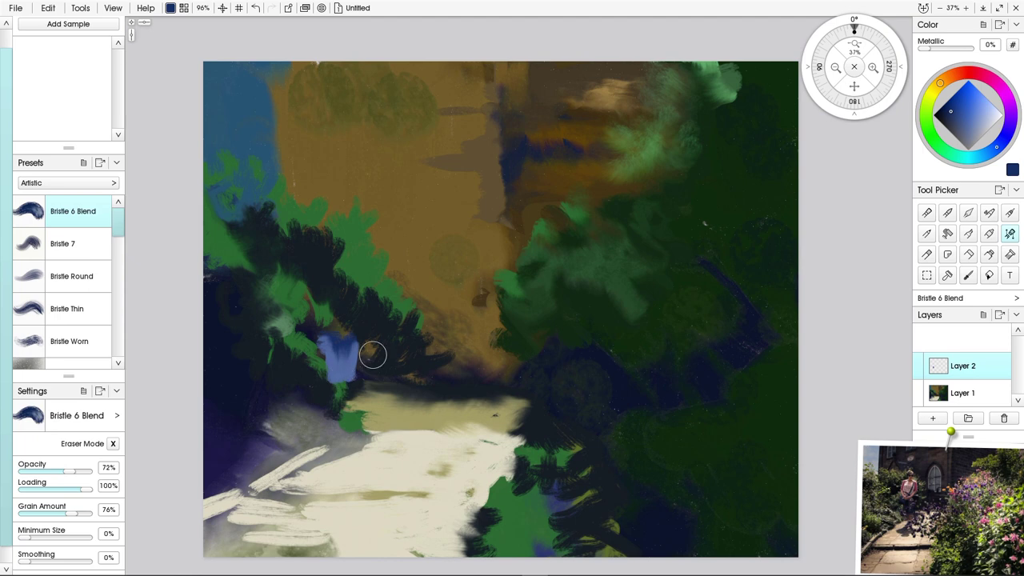
- Paint the figure's two legs below the skirt, one in magenta-pink and one in dark reddish-brown, reaching the path
left_click(987, 77)
left_click(965, 122)
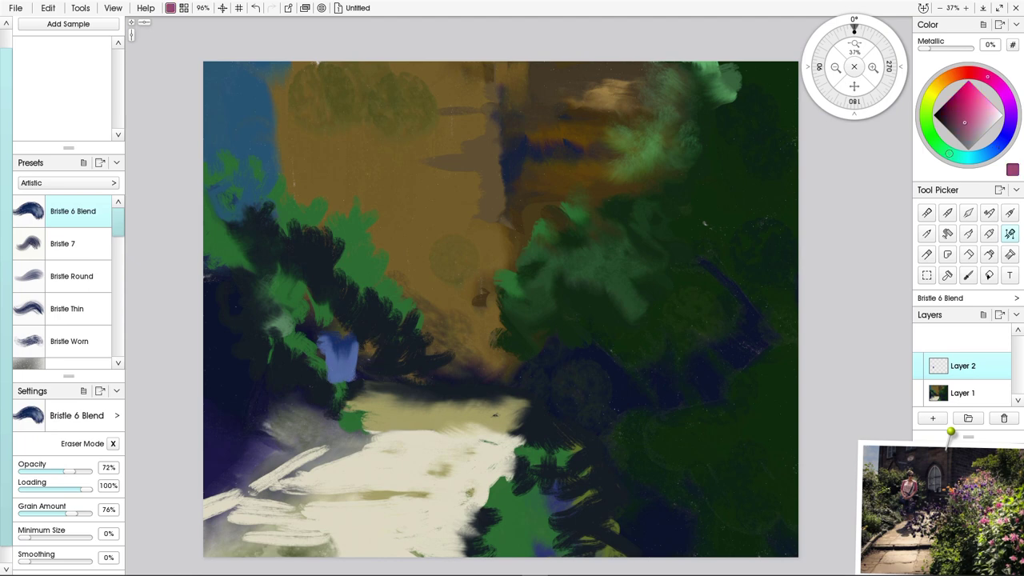
mouse_move(337, 406)
left_mouse_down()
mouse_move(348, 385)
mouse_move(341, 389)
left_mouse_up()
left_click(952, 116)
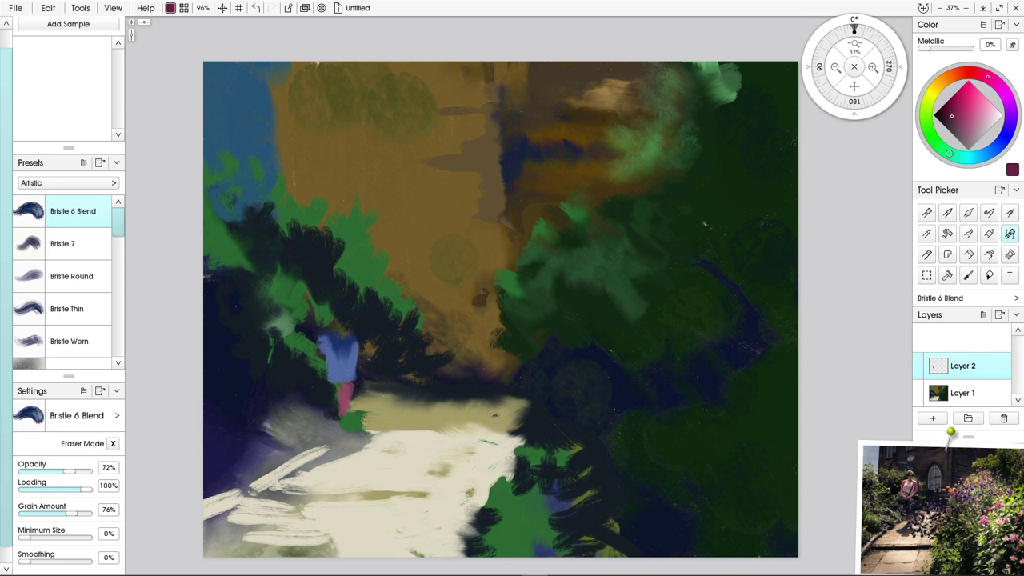
left_click(956, 74)
mouse_move(360, 401)
left_mouse_down()
mouse_move(337, 404)
mouse_move(337, 392)
left_mouse_up()
key("ctrl+z")
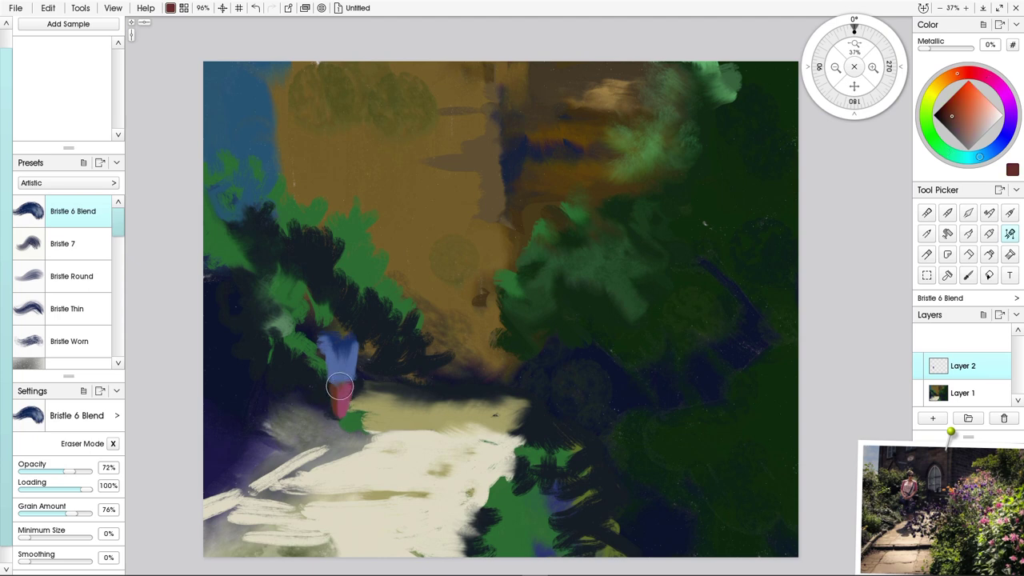
mouse_move(325, 431)
left_mouse_down()
mouse_move(336, 393)
mouse_move(344, 422)
left_mouse_up()
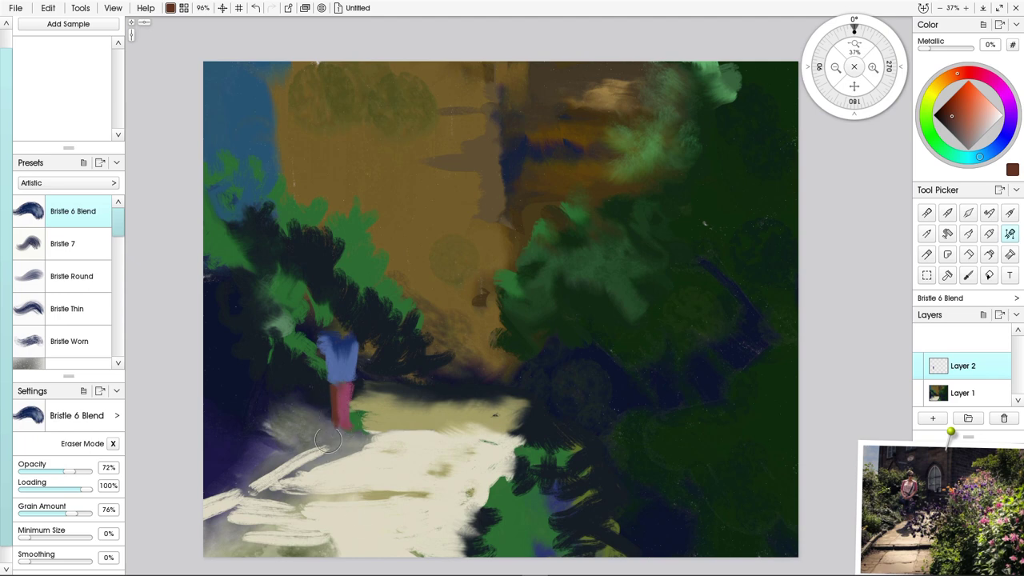
mouse_move(335, 418)
left_mouse_down()
mouse_move(342, 430)
mouse_move(332, 436)
left_mouse_up()
- Sample the skirt's blue, widen the upper part of the skirt and add darker blue shading
left_click(329, 366, "alt")
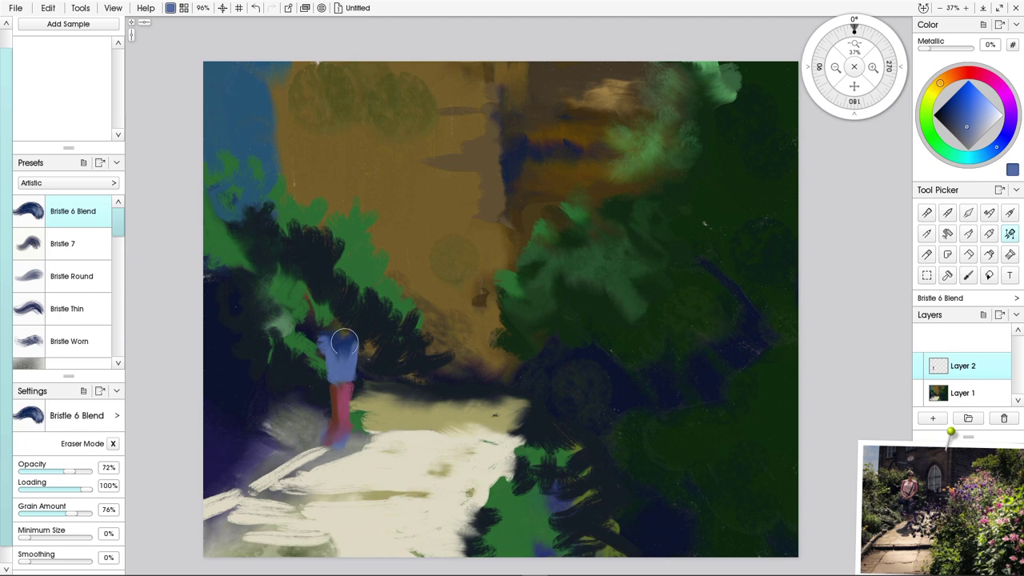
mouse_move(341, 364)
left_mouse_down()
mouse_move(354, 344)
mouse_move(343, 352)
mouse_move(348, 344)
mouse_move(354, 369)
mouse_move(354, 352)
mouse_move(323, 348)
mouse_move(335, 367)
mouse_move(317, 342)
mouse_move(325, 360)
mouse_move(332, 347)
left_mouse_up()
left_click(954, 111)
mouse_move(341, 364)
left_mouse_down()
mouse_move(334, 343)
mouse_move(343, 348)
mouse_move(328, 354)
mouse_move(338, 354)
mouse_move(326, 338)
left_mouse_up()
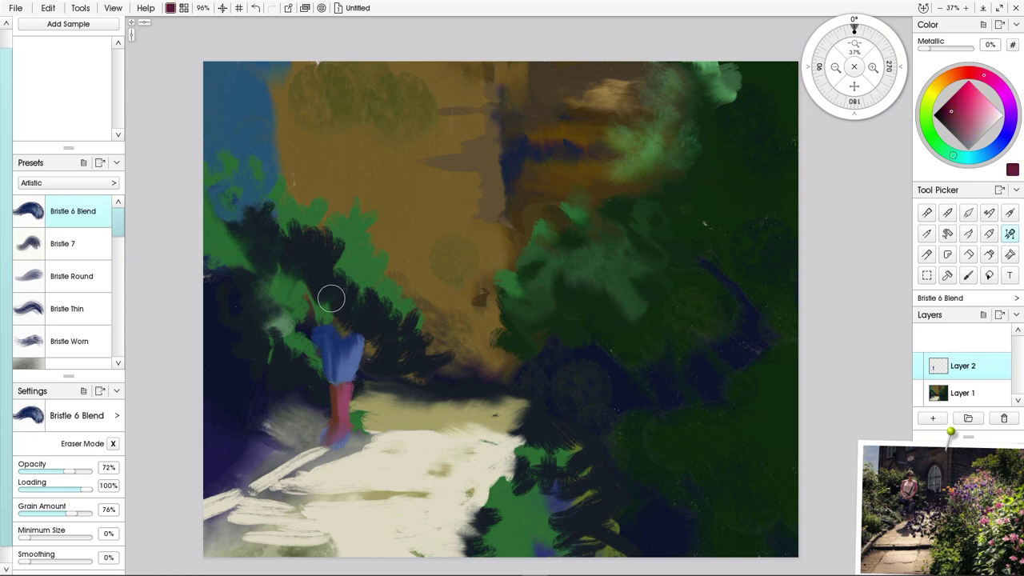
- Choose a pale pink and paint the figure's torso above the skirt, with two points forming the shoulders
left_click_drag(970, 120, 986, 128)
mouse_move(336, 318)
left_mouse_down()
mouse_move(349, 304)
mouse_move(356, 323)
left_mouse_up()
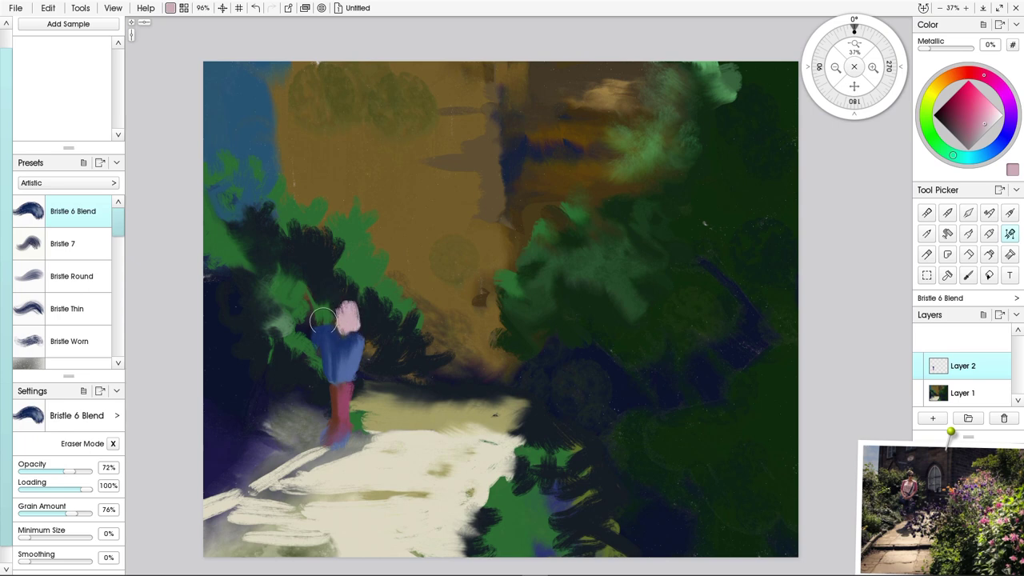
mouse_move(328, 303)
left_mouse_down()
mouse_move(321, 293)
mouse_move(323, 317)
mouse_move(356, 329)
mouse_move(357, 309)
mouse_move(357, 332)
mouse_move(339, 335)
mouse_move(336, 312)
mouse_move(324, 350)
mouse_move(327, 315)
mouse_move(331, 335)
left_mouse_up()
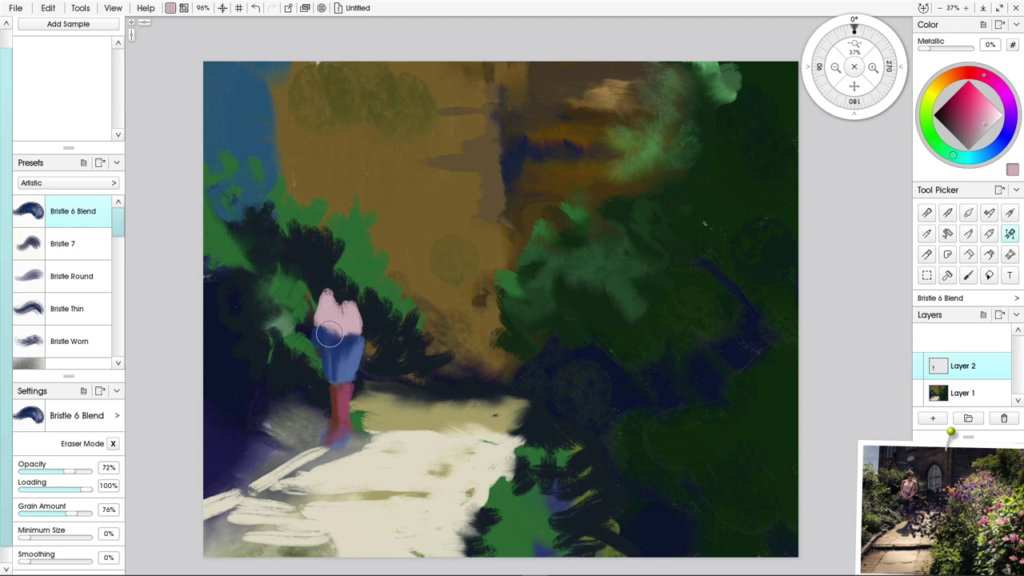
left_click_drag(329, 286, 334, 290)
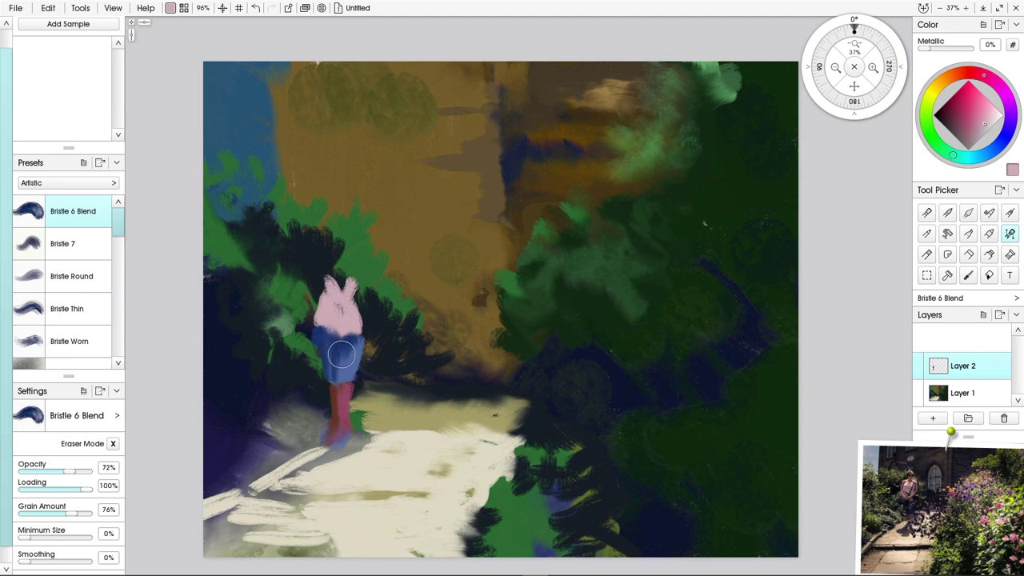
left_click_drag(355, 294, 359, 321)
- Paint a crimson sleeve down each side of the pink torso, using a bright shade and a darker one
left_click(966, 92)
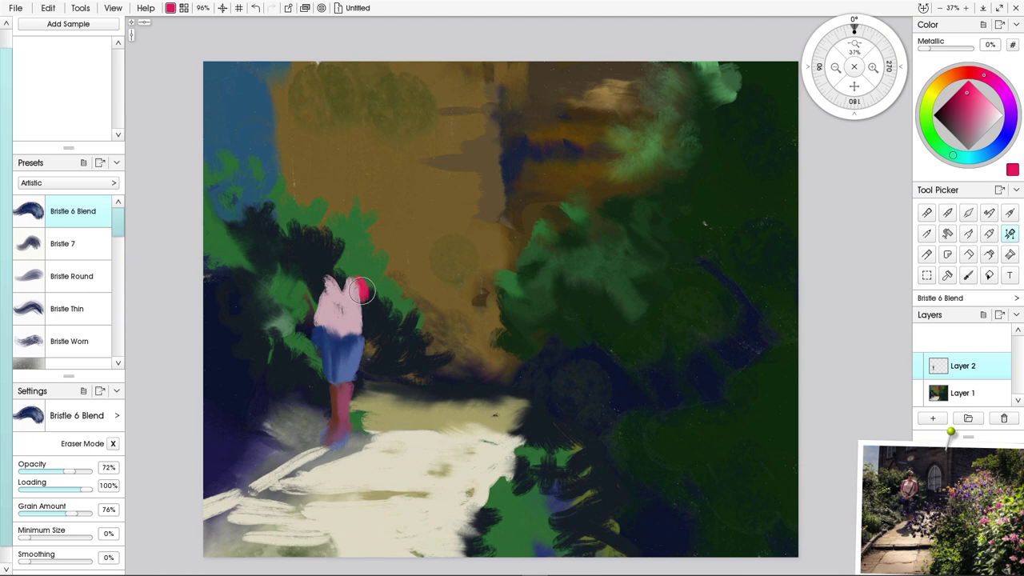
mouse_move(359, 285)
left_mouse_down()
mouse_move(364, 318)
mouse_move(367, 298)
left_mouse_up()
left_click(957, 107)
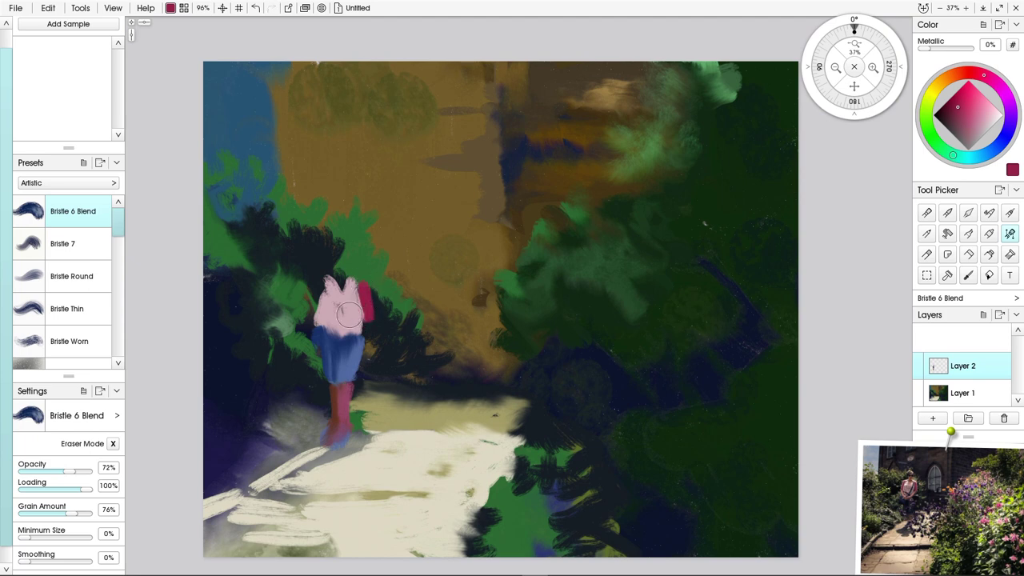
mouse_move(336, 310)
left_mouse_down()
mouse_move(323, 276)
mouse_move(299, 327)
mouse_move(310, 295)
mouse_move(313, 316)
mouse_move(316, 300)
mouse_move(350, 304)
mouse_move(355, 278)
mouse_move(358, 330)
mouse_move(365, 304)
mouse_move(348, 353)
mouse_move(339, 337)
mouse_move(362, 308)
left_mouse_up()
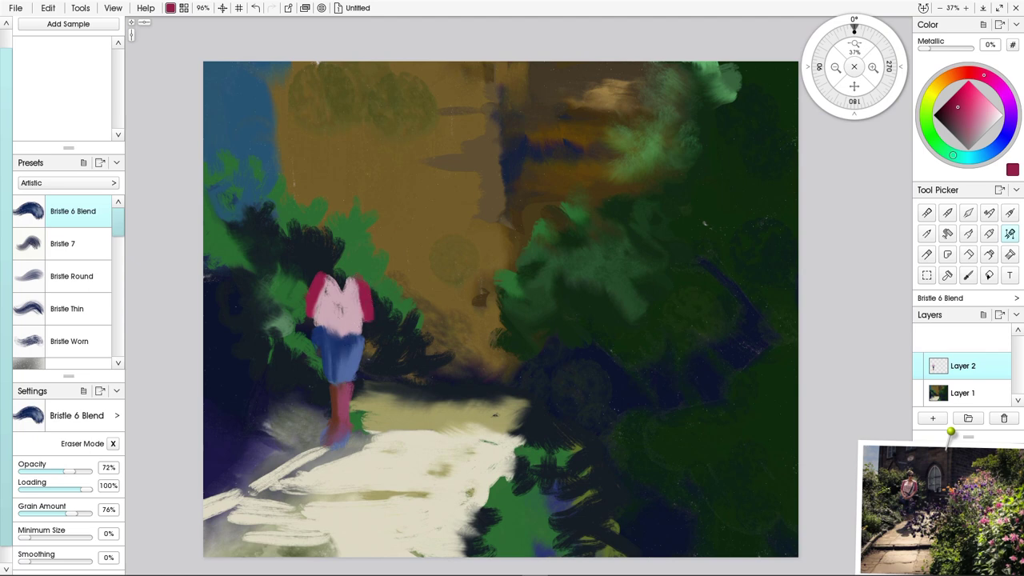
- Mix an orange skin tone and paint the figure's neck in the gap above the pink torso
left_click(938, 85)
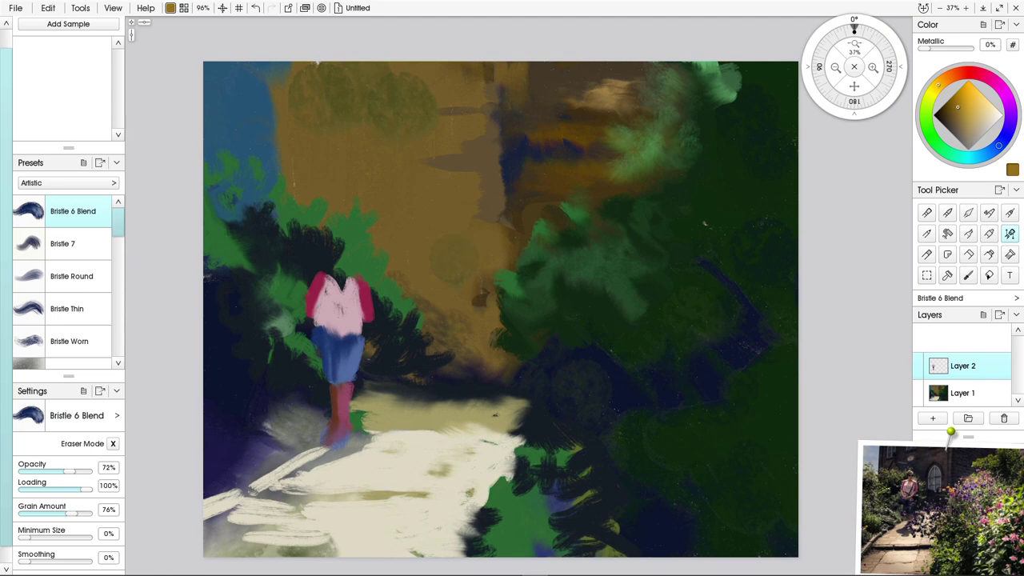
left_click(949, 77)
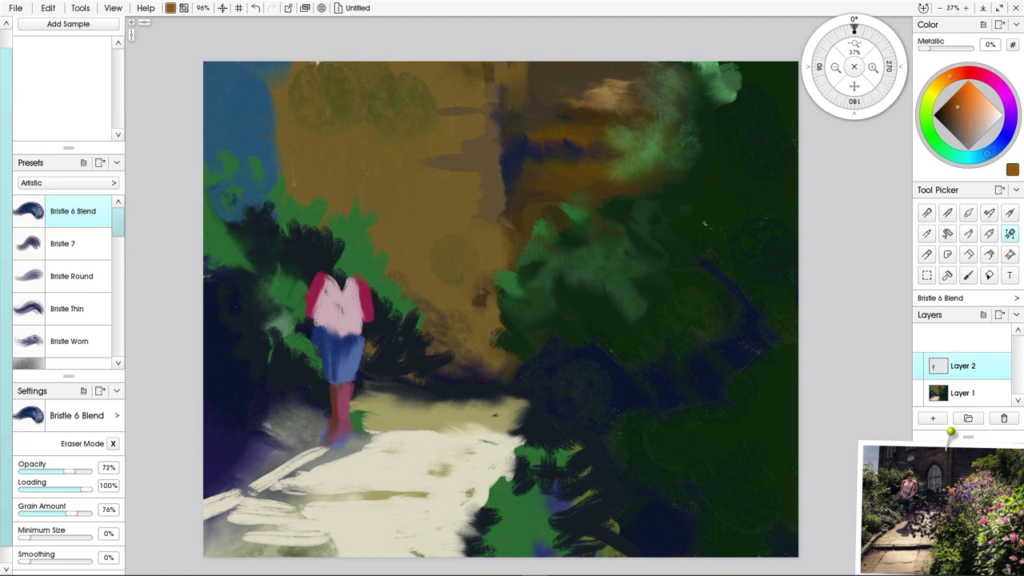
left_click(971, 115)
left_click(944, 79)
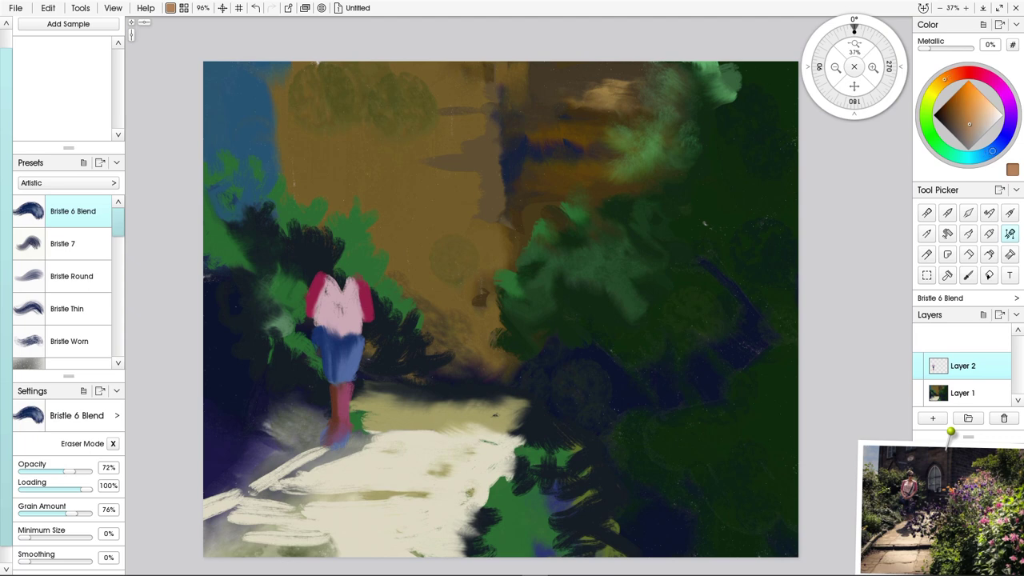
mouse_move(962, 112)
left_mouse_down()
mouse_move(974, 109)
mouse_move(950, 76)
left_mouse_up()
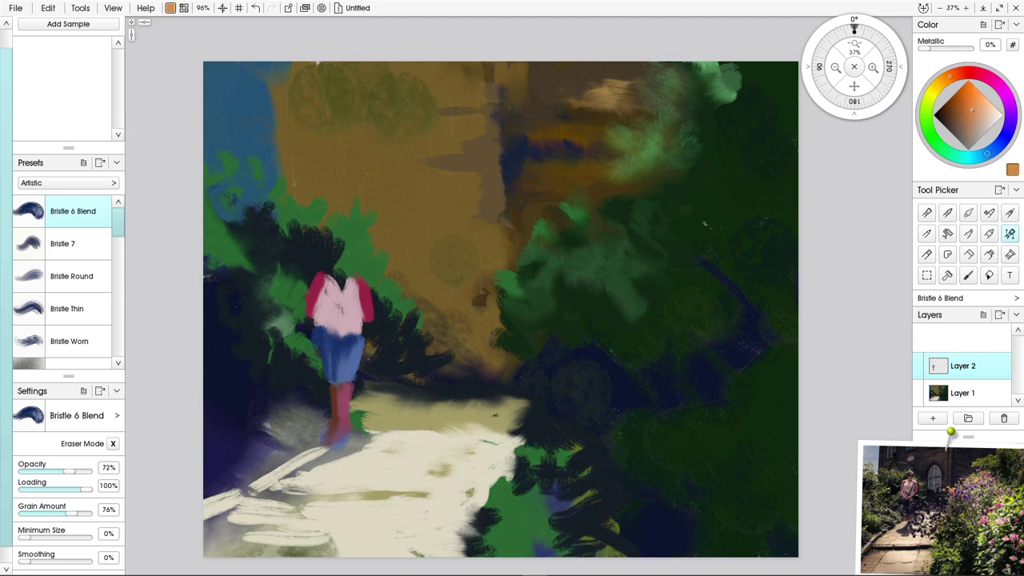
left_click(968, 101)
left_click(963, 103)
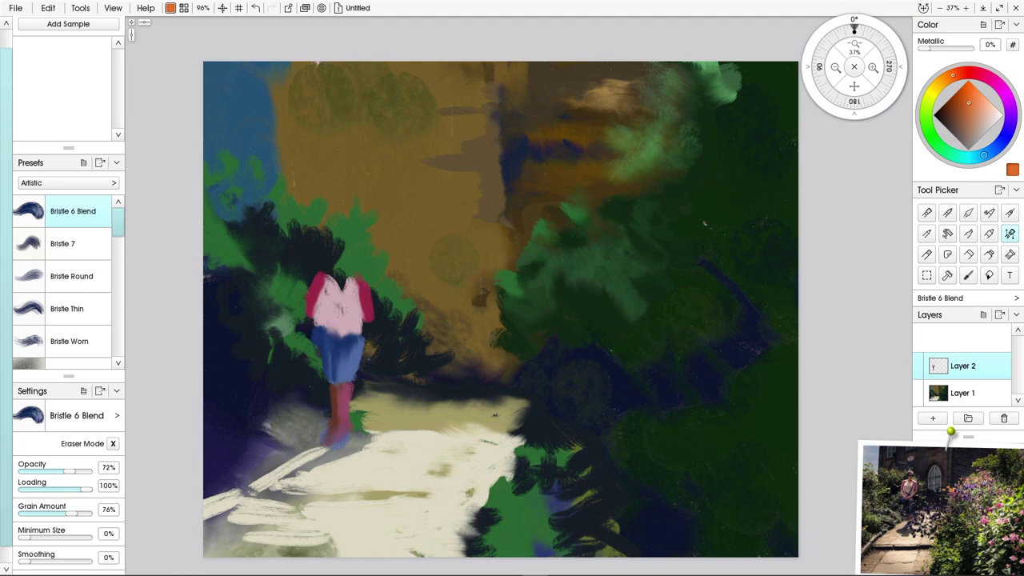
mouse_move(366, 325)
left_mouse_down()
mouse_move(341, 370)
mouse_move(364, 328)
left_mouse_up()
left_click(342, 272)
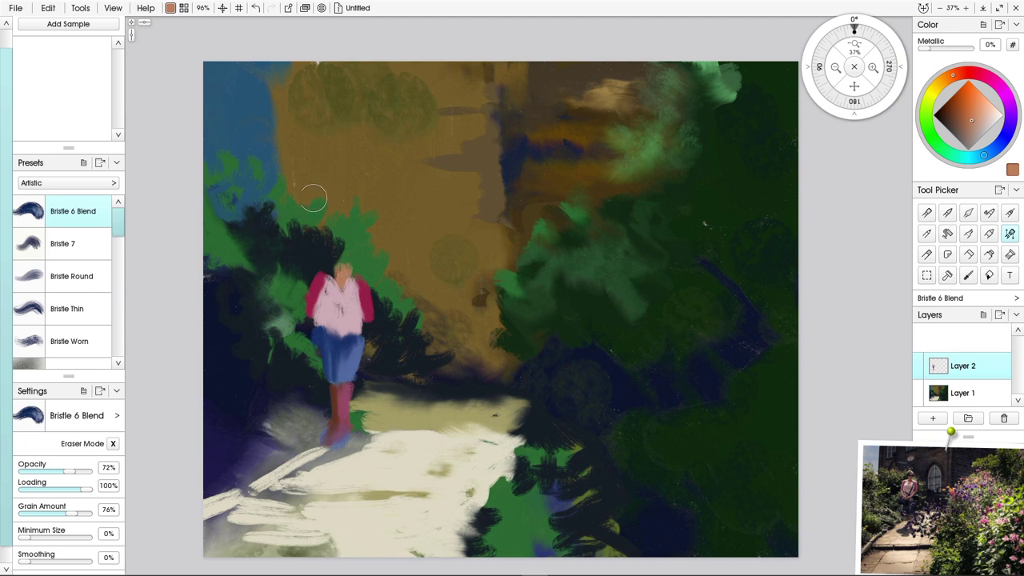
- Choose a lighter tan skin tone, reduce the brush size to 42% and build up the figure's head above the neck
left_click(977, 118)
mouse_move(333, 270)
left_mouse_down()
mouse_move(339, 285)
mouse_move(334, 260)
left_mouse_up()
key("[")
key("[")
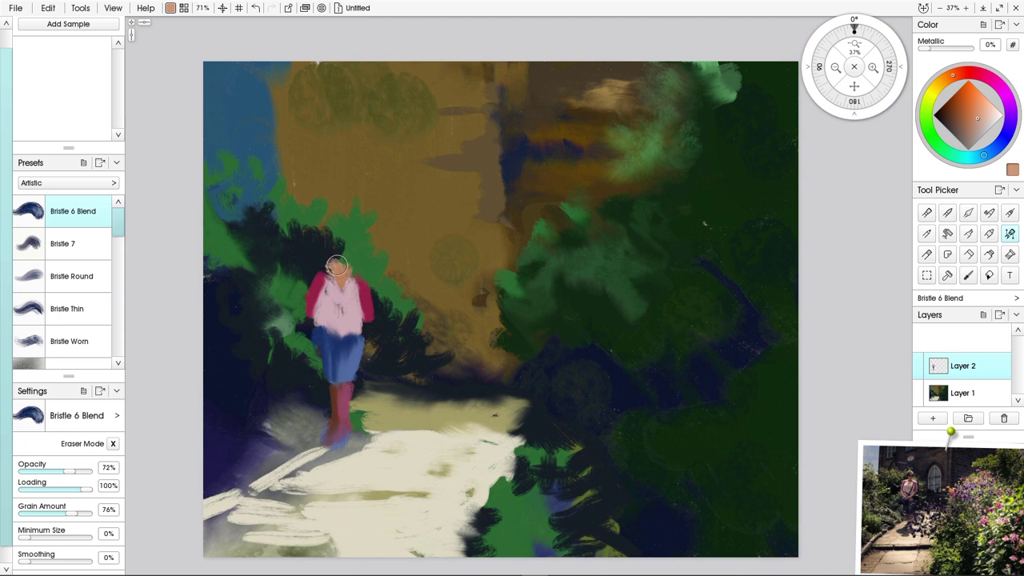
key("[")
left_click_drag(344, 265, 346, 274)
- Paint a tan forearm below each crimson sleeve, angled inward toward the waist
scroll(322, 362, "up", 4)
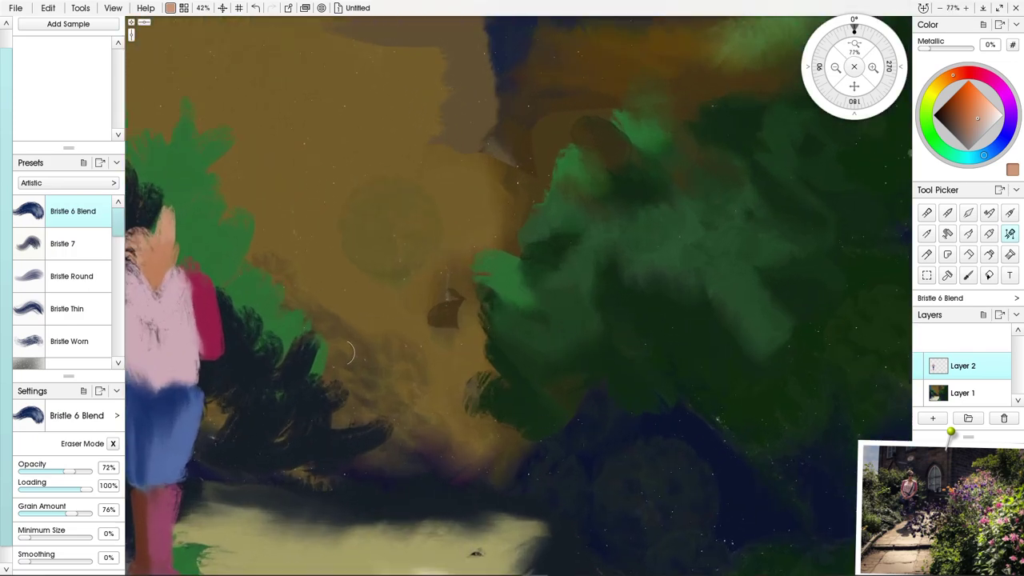
left_click_drag(173, 376, 503, 278)
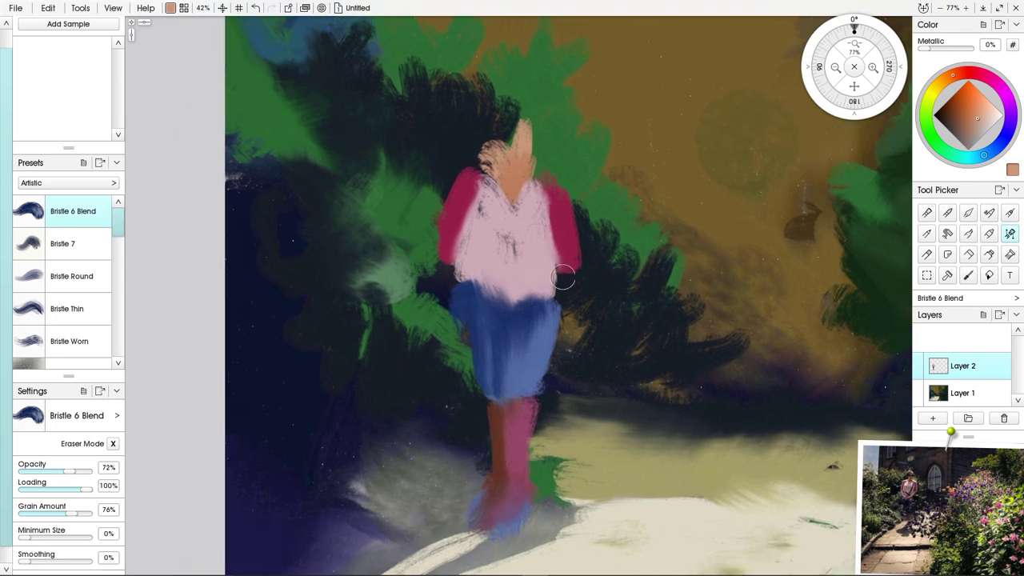
left_click_drag(562, 280, 571, 274)
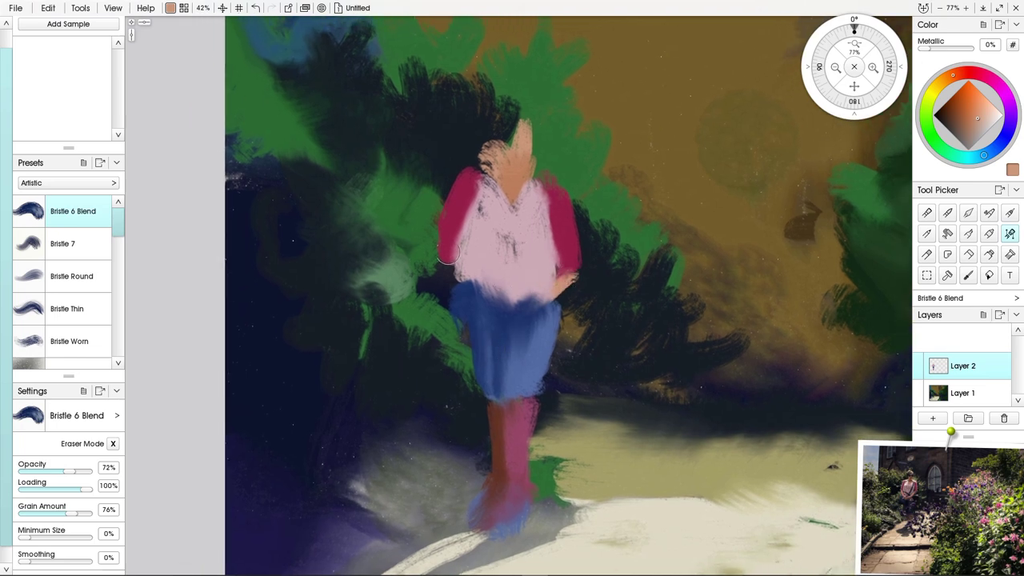
left_click_drag(449, 268, 481, 301)
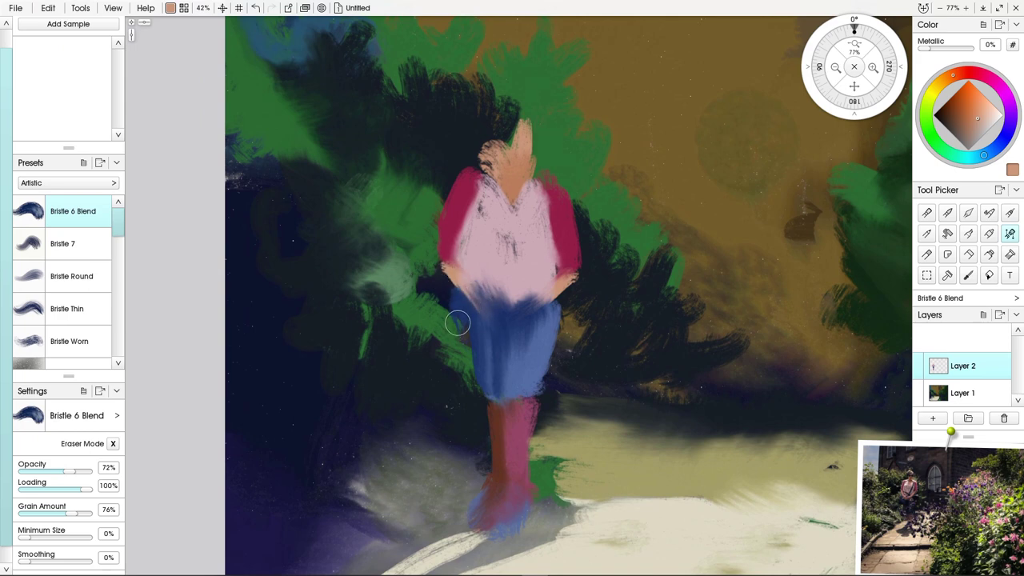
- Sample the dark foliage colour and reshape the skirt's outer edges and the left side of the head with it
left_click(334, 320, "alt")
mouse_move(459, 320)
left_mouse_down()
mouse_move(471, 347)
mouse_move(453, 300)
mouse_move(466, 348)
left_mouse_up()
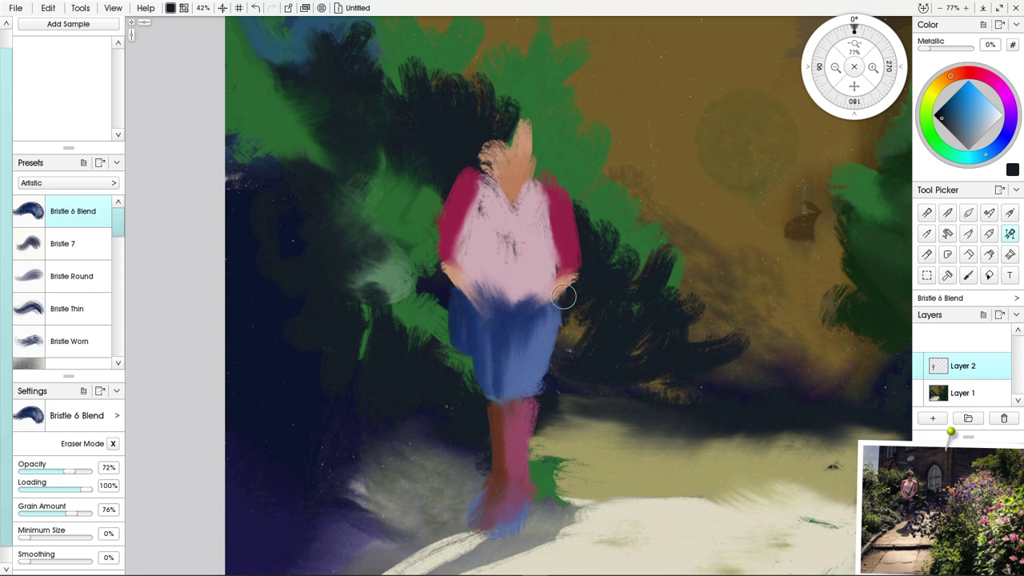
mouse_move(563, 312)
left_mouse_down()
mouse_move(536, 332)
mouse_move(544, 386)
mouse_move(560, 297)
mouse_move(557, 345)
mouse_move(543, 339)
mouse_move(562, 310)
mouse_move(541, 323)
mouse_move(561, 303)
mouse_move(545, 325)
mouse_move(562, 326)
mouse_move(532, 336)
left_mouse_up()
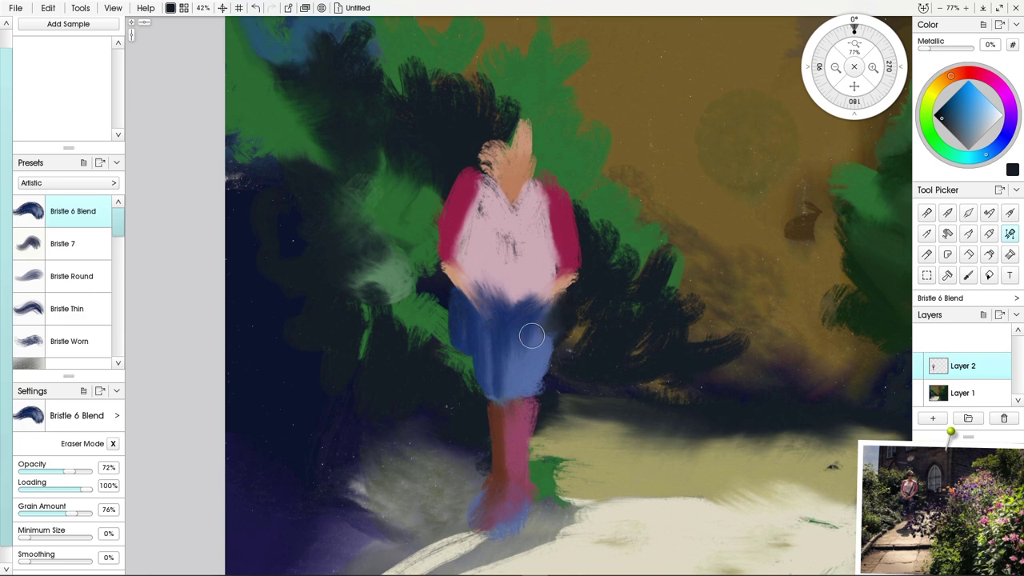
mouse_move(479, 160)
left_mouse_down()
mouse_move(470, 149)
mouse_move(483, 141)
mouse_move(482, 164)
mouse_move(487, 137)
mouse_move(481, 159)
left_mouse_up()
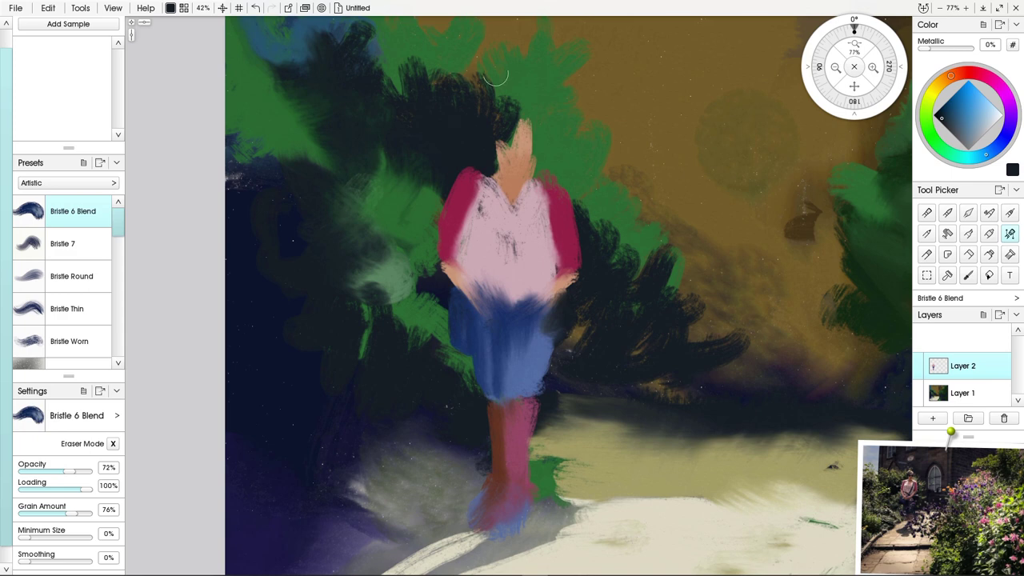
- Rebuild the head and neck with a skin tone sampled from the face, and trim the outer edges of both crimson sleeves
left_click(510, 160, "alt")
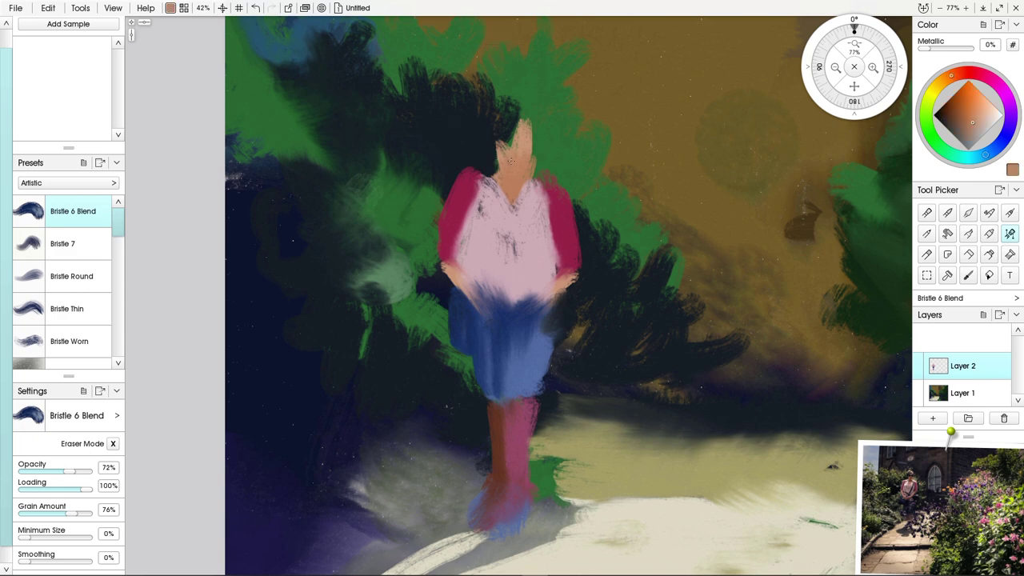
mouse_move(484, 152)
left_mouse_down()
mouse_move(514, 121)
mouse_move(502, 144)
mouse_move(517, 126)
mouse_move(511, 146)
mouse_move(487, 165)
mouse_move(487, 156)
mouse_move(499, 142)
mouse_move(502, 167)
mouse_move(487, 177)
mouse_move(512, 159)
mouse_move(522, 196)
mouse_move(541, 181)
left_mouse_up()
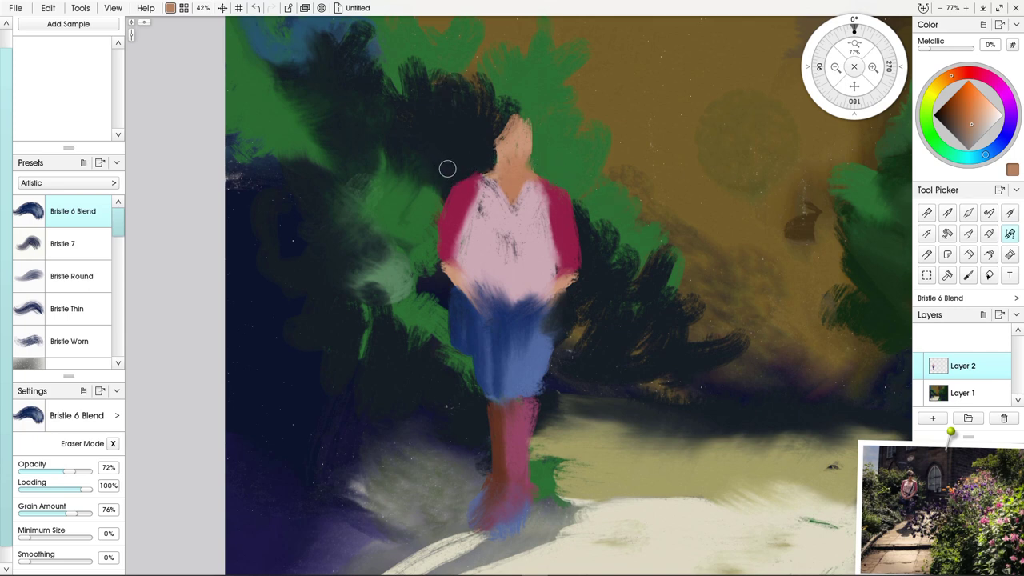
left_click_drag(453, 166, 427, 247)
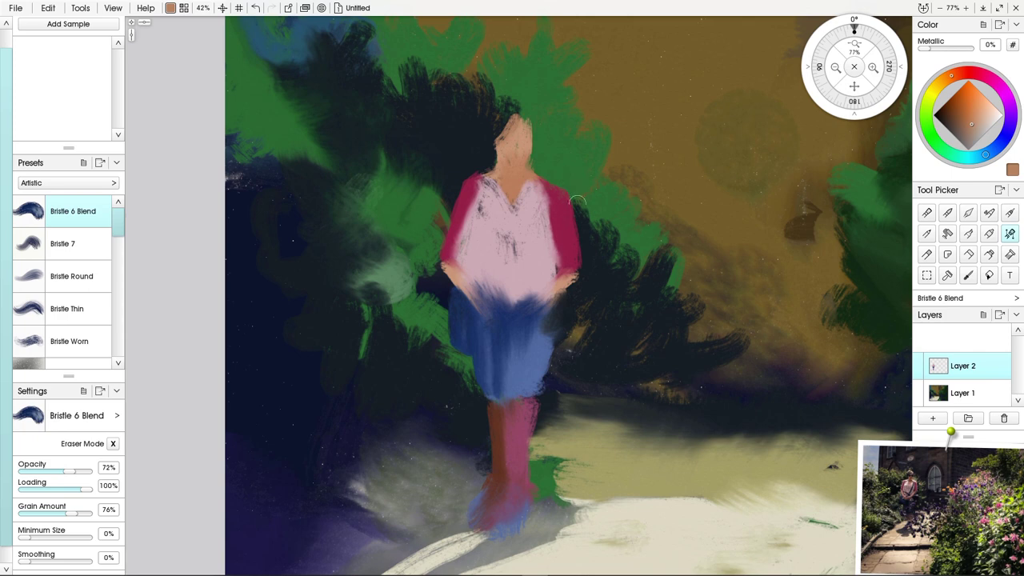
left_click_drag(576, 189, 583, 248)
- Brighten the face with a sampled skin tone and paint near-black hair around the top and side of the head
left_click(526, 153, "alt")
left_click_drag(524, 123, 533, 151)
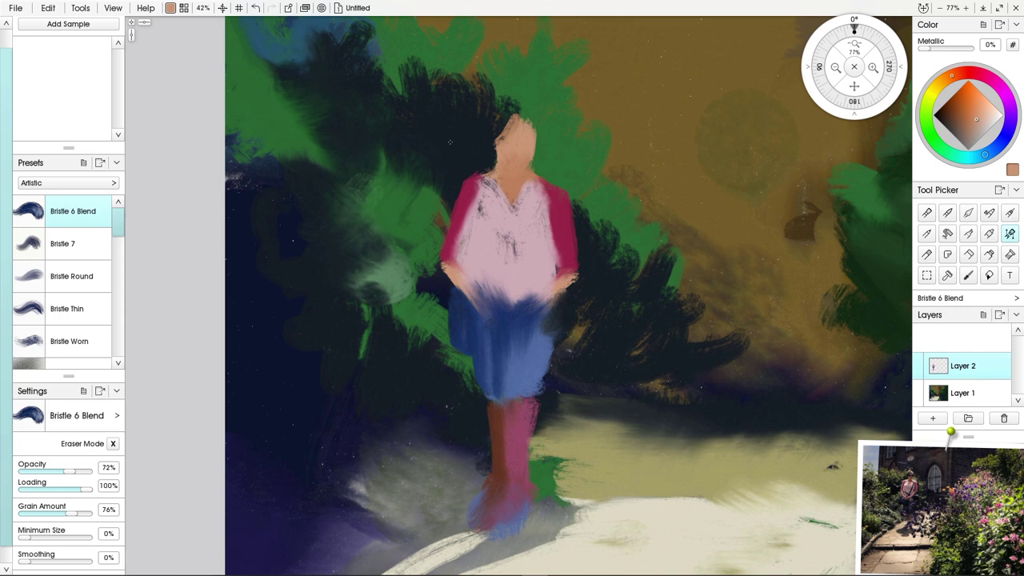
left_click(448, 149, "alt")
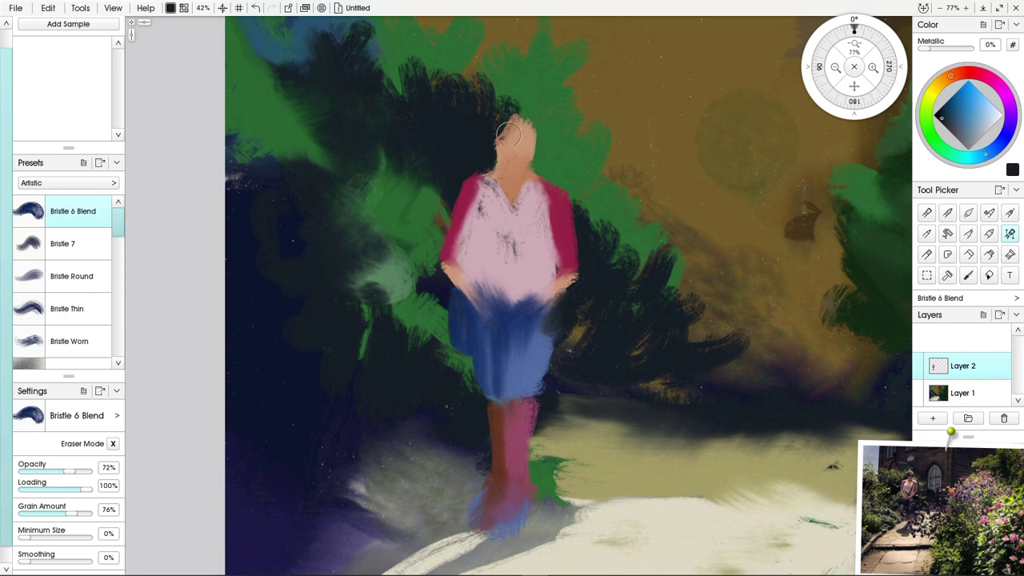
mouse_move(506, 128)
left_mouse_down()
mouse_move(494, 156)
mouse_move(501, 98)
mouse_move(492, 146)
mouse_move(517, 110)
mouse_move(532, 115)
mouse_move(531, 142)
mouse_move(524, 115)
mouse_move(519, 144)
mouse_move(520, 110)
mouse_move(519, 124)
mouse_move(529, 113)
mouse_move(531, 128)
mouse_move(504, 159)
mouse_move(491, 125)
mouse_move(499, 93)
mouse_move(509, 116)
mouse_move(498, 105)
mouse_move(476, 156)
mouse_move(489, 177)
left_mouse_up()
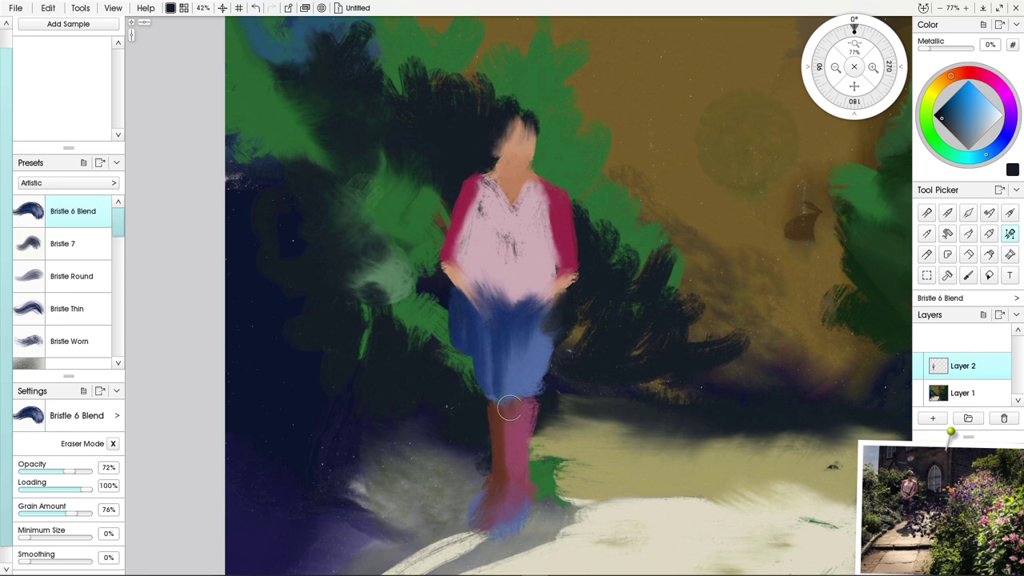
- Sample the reddish-tan skin tone and repaint the magenta leg with it, shaping it from the skirt's hem to the foot
left_click(506, 158, "alt")
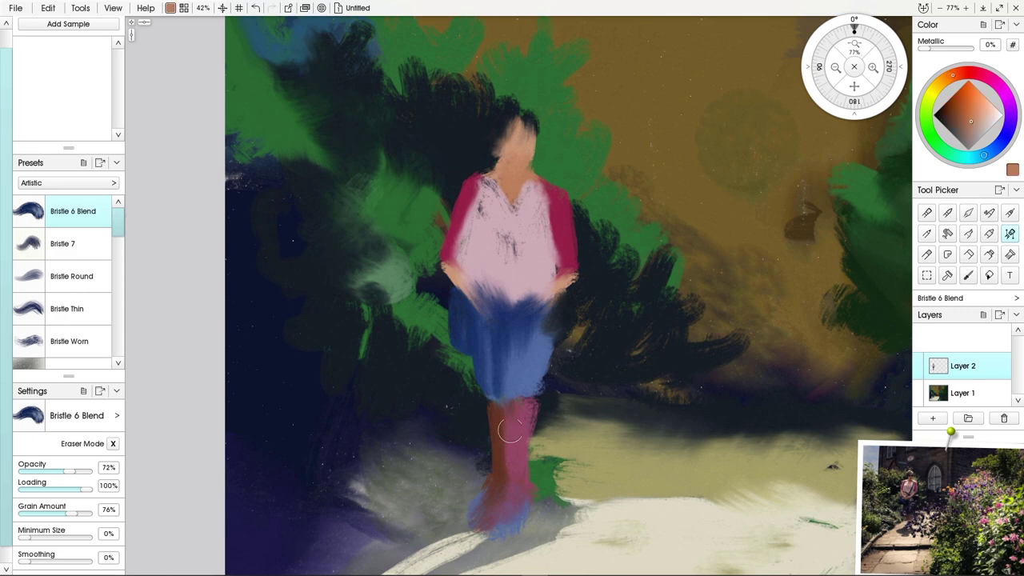
mouse_move(510, 431)
left_mouse_down()
mouse_move(518, 409)
mouse_move(513, 482)
mouse_move(509, 415)
mouse_move(514, 472)
mouse_move(513, 417)
mouse_move(527, 407)
mouse_move(516, 487)
mouse_move(533, 407)
mouse_move(527, 459)
left_mouse_up()
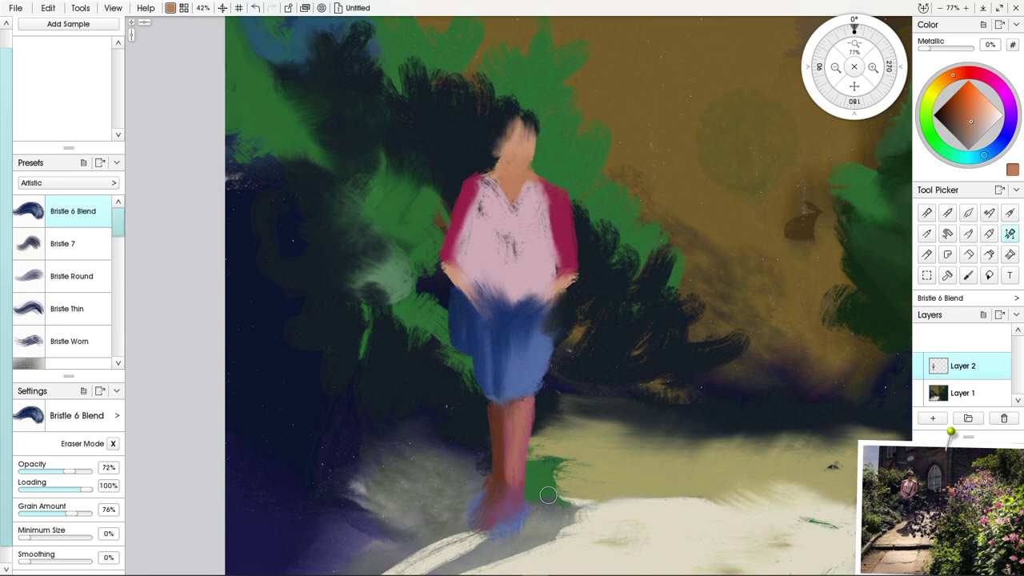
left_click_drag(530, 405, 524, 499)
left_click_drag(541, 375, 537, 391)
- Add a new layer above the figure and shade the sides of the skirt in dark navy blue on it
left_click(933, 417)
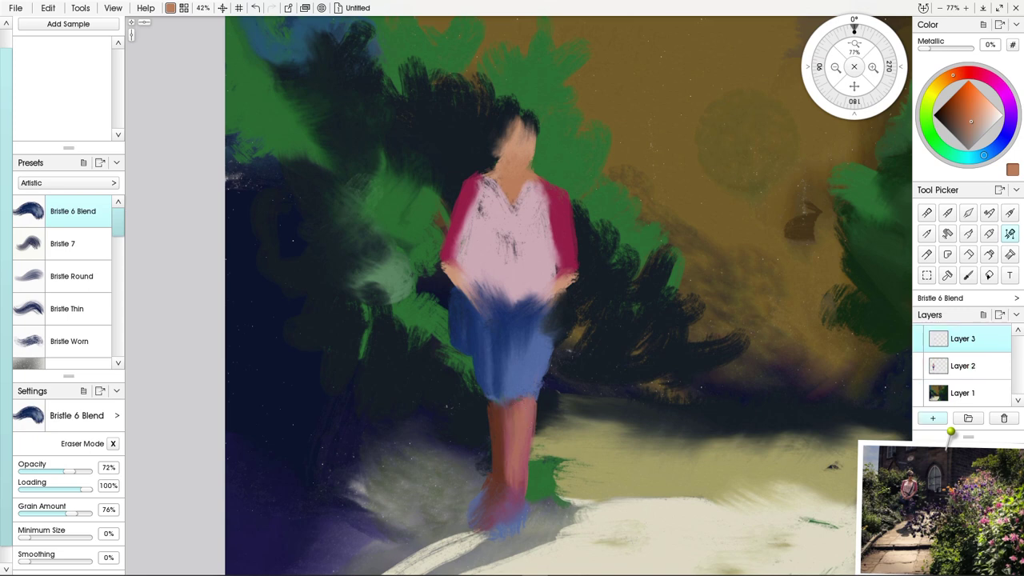
left_click(1001, 142)
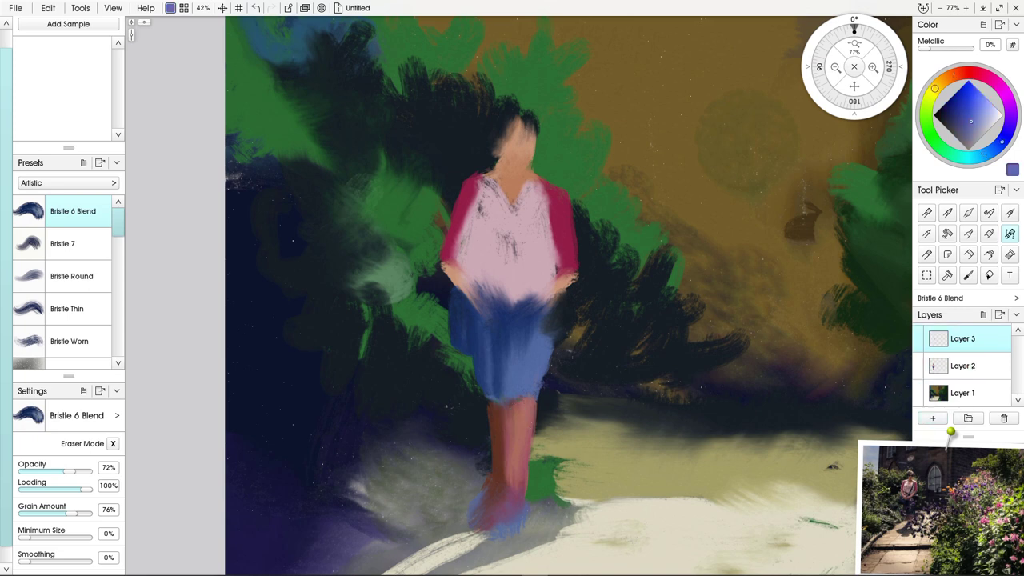
left_click(947, 114)
mouse_move(491, 323)
left_mouse_down()
mouse_move(467, 309)
mouse_move(488, 332)
mouse_move(433, 313)
mouse_move(433, 332)
mouse_move(450, 274)
mouse_move(467, 323)
mouse_move(458, 345)
mouse_move(451, 333)
mouse_move(484, 333)
mouse_move(456, 334)
mouse_move(474, 332)
mouse_move(455, 324)
mouse_move(450, 305)
mouse_move(476, 327)
left_mouse_up()
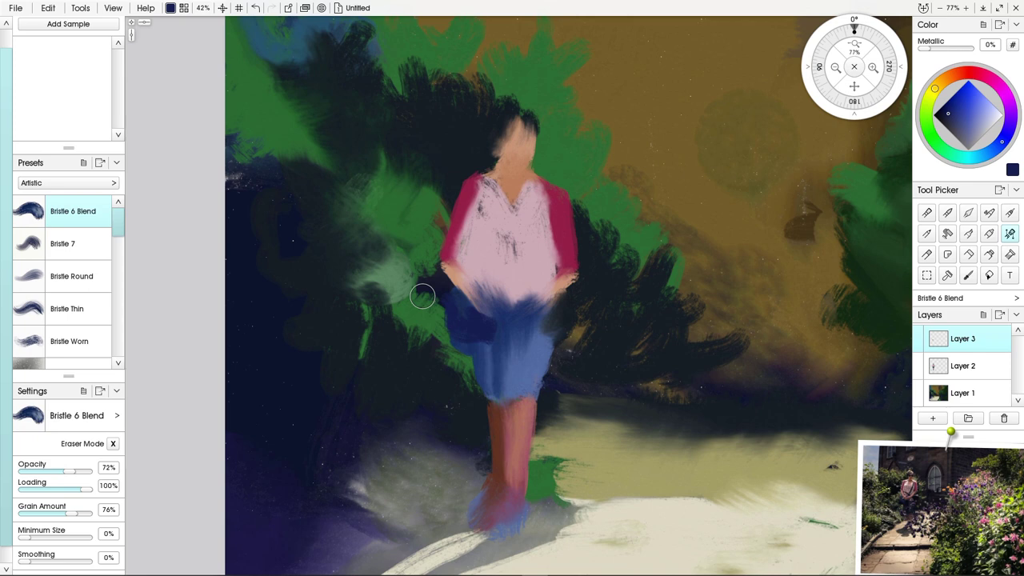
left_click(963, 365)
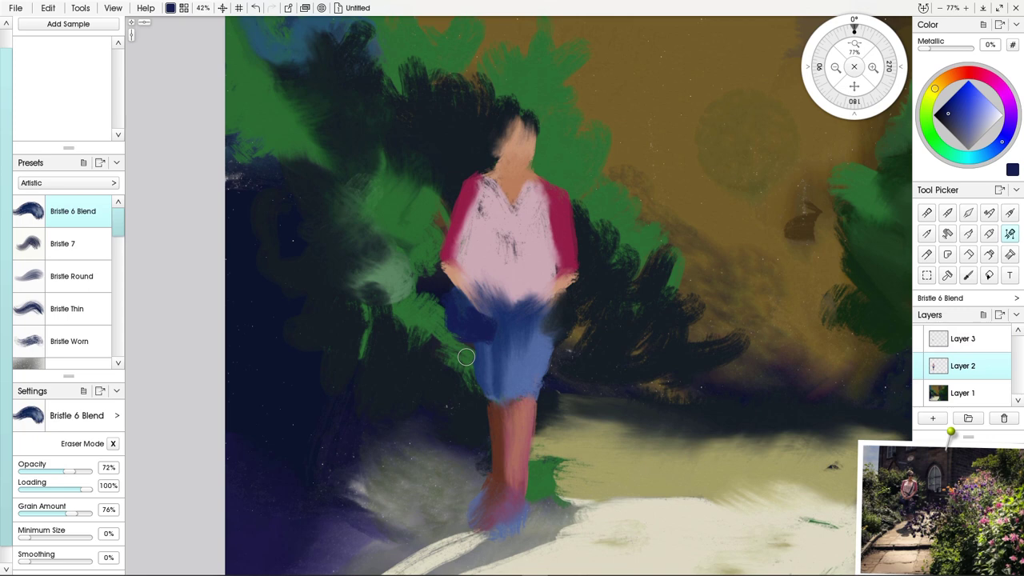
left_click(962, 338)
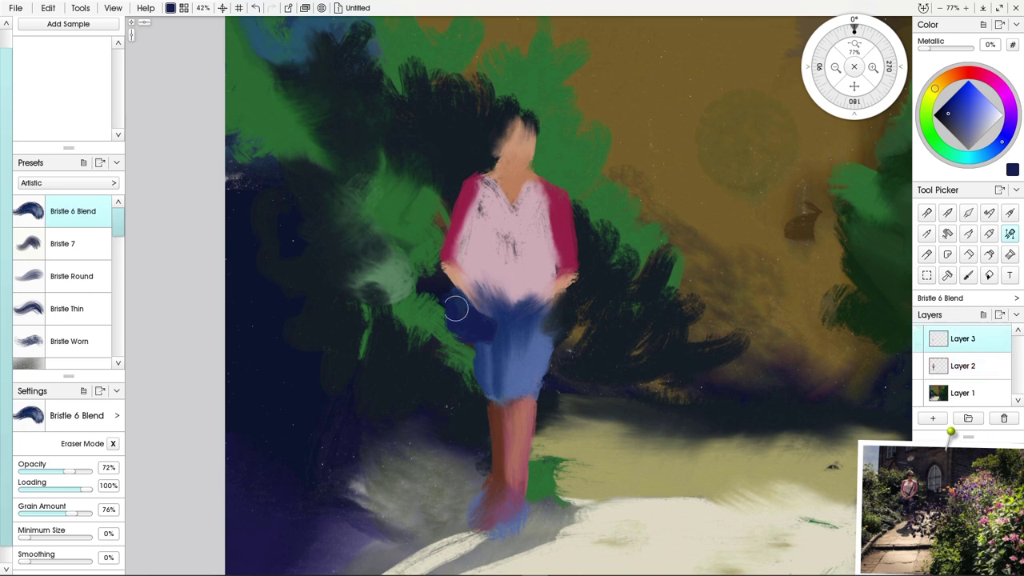
mouse_move(506, 342)
left_mouse_down()
mouse_move(503, 373)
mouse_move(491, 328)
mouse_move(501, 328)
mouse_move(509, 375)
mouse_move(488, 366)
mouse_move(488, 339)
mouse_move(488, 374)
mouse_move(484, 353)
mouse_move(489, 383)
mouse_move(499, 363)
mouse_move(507, 385)
mouse_move(508, 362)
mouse_move(503, 396)
mouse_move(495, 374)
mouse_move(499, 394)
mouse_move(505, 349)
mouse_move(527, 342)
mouse_move(511, 358)
mouse_move(512, 330)
mouse_move(517, 385)
mouse_move(552, 338)
mouse_move(540, 385)
mouse_move(543, 331)
mouse_move(536, 395)
mouse_move(510, 366)
mouse_move(514, 334)
mouse_move(496, 391)
left_mouse_up()
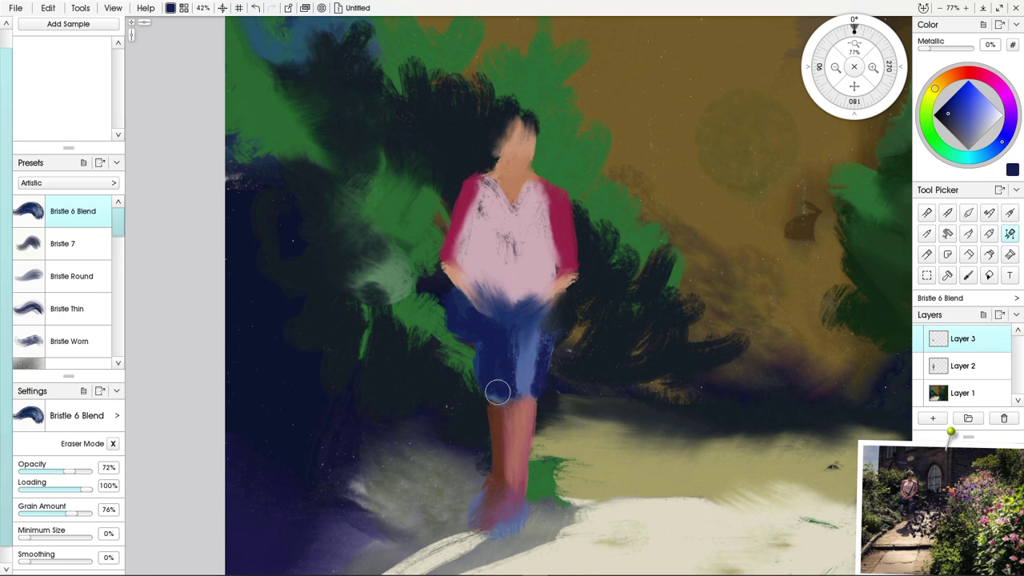
- Extend the pale pink top over the waist and lengthen both forearms in muted skin tones so the hands meet in front
left_click(479, 276, "alt")
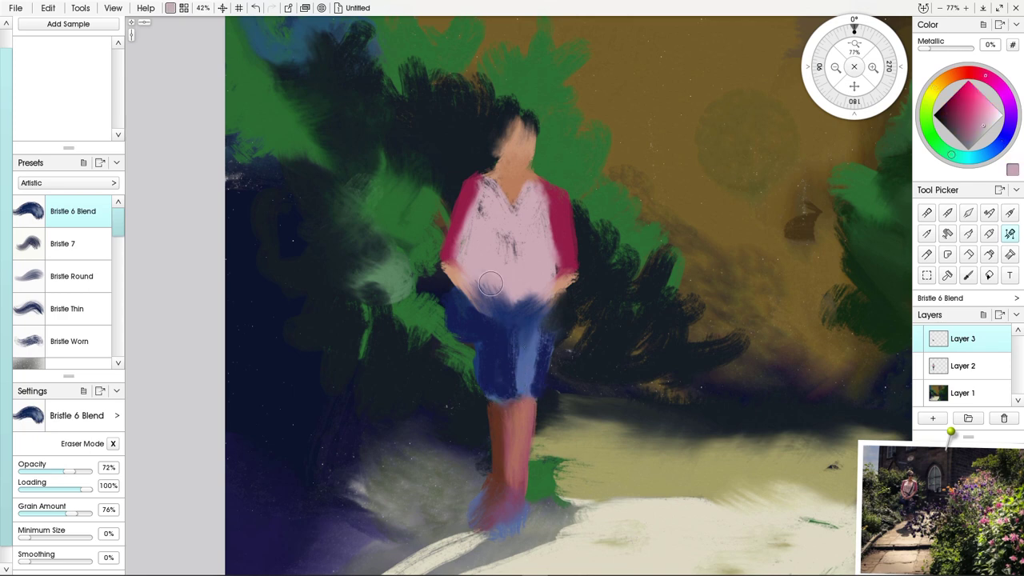
mouse_move(489, 285)
left_mouse_down()
mouse_move(501, 292)
mouse_move(484, 298)
mouse_move(467, 274)
mouse_move(500, 292)
mouse_move(474, 277)
mouse_move(506, 324)
left_mouse_up()
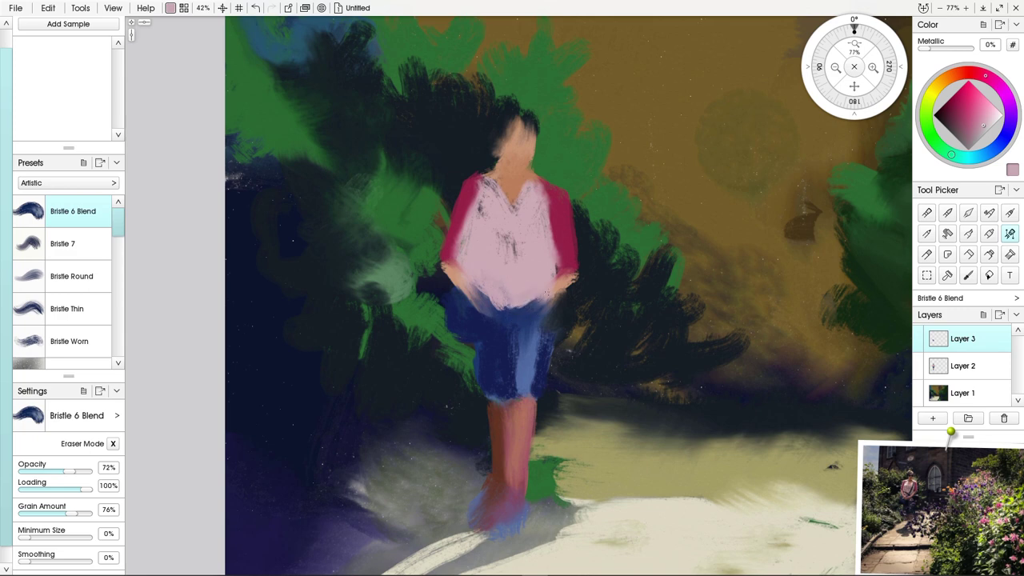
left_click_drag(551, 290, 519, 317)
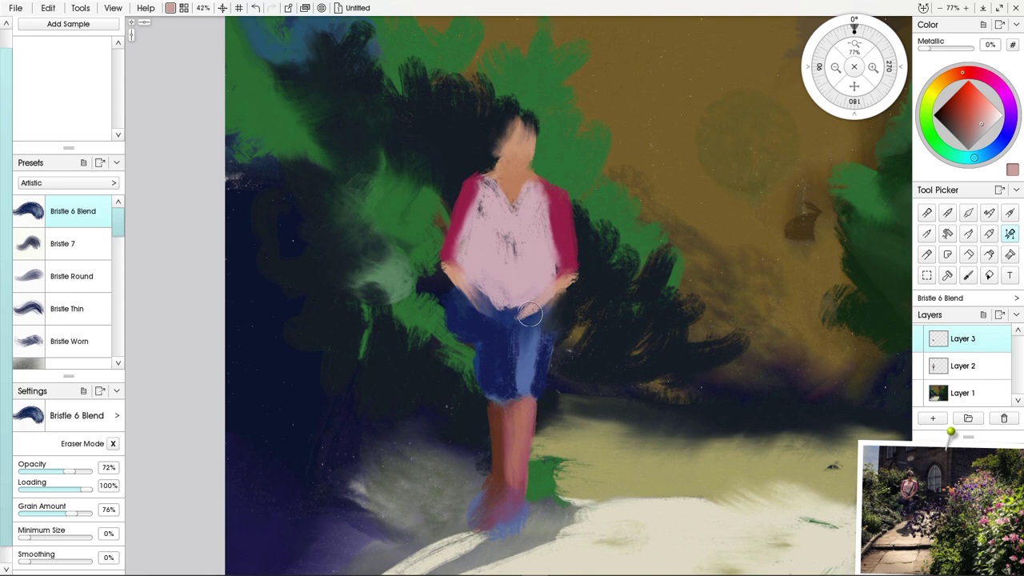
left_click_drag(530, 309, 511, 319)
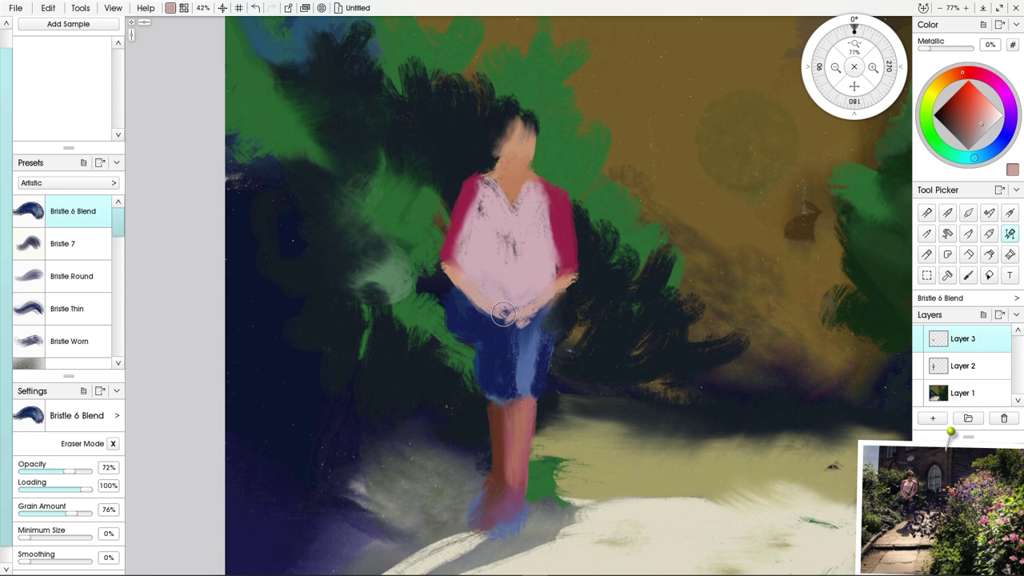
- Paint a sampled pale pink shape hanging from the hands over the skirt's side, with darker rose at its lower end
left_click(461, 330, "alt")
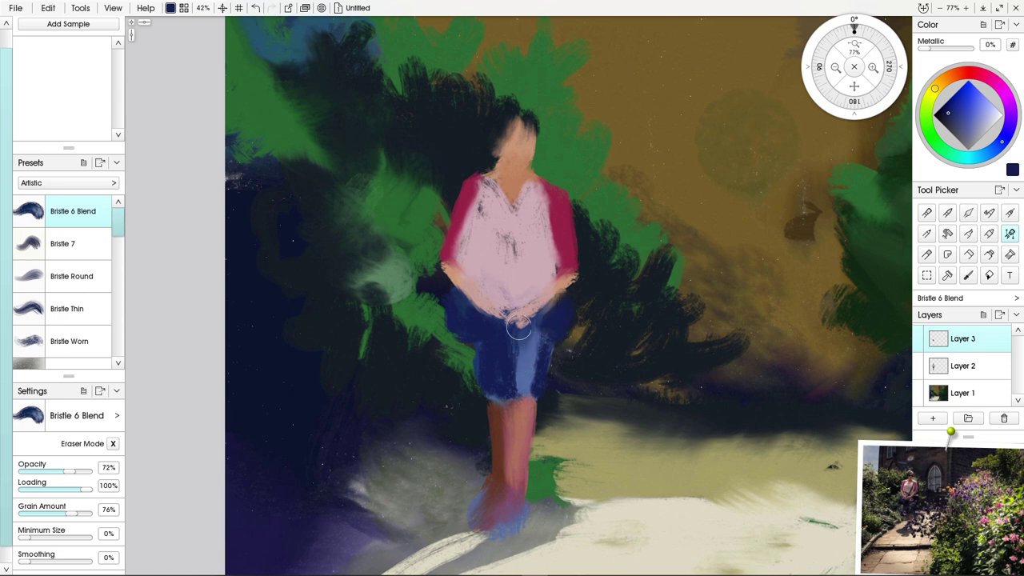
left_click(522, 284, "alt")
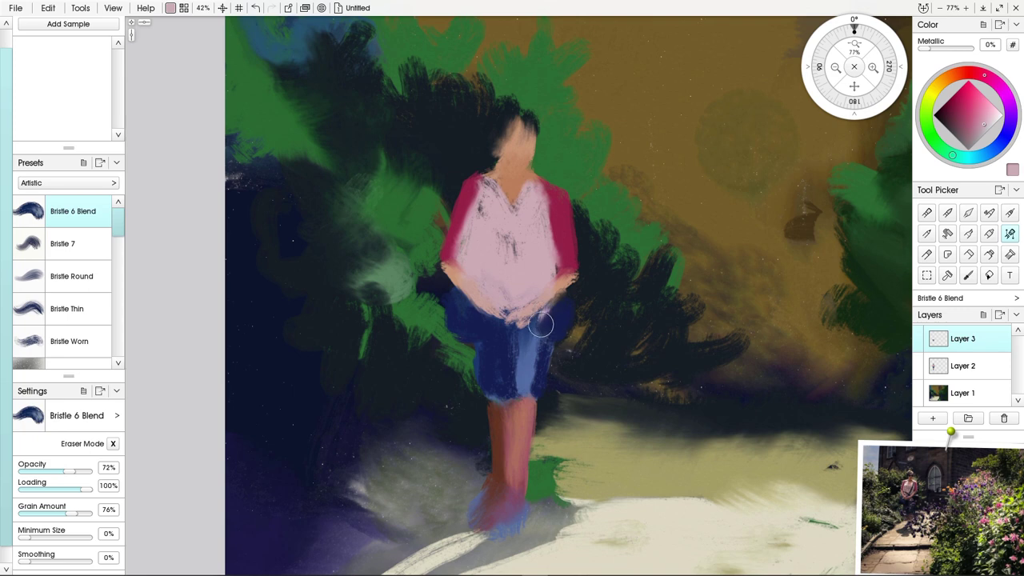
mouse_move(534, 322)
left_mouse_down()
mouse_move(557, 359)
mouse_move(557, 343)
mouse_move(562, 354)
mouse_move(540, 330)
mouse_move(536, 340)
mouse_move(552, 306)
mouse_move(544, 320)
mouse_move(565, 337)
mouse_move(564, 352)
left_mouse_up()
left_click(963, 124)
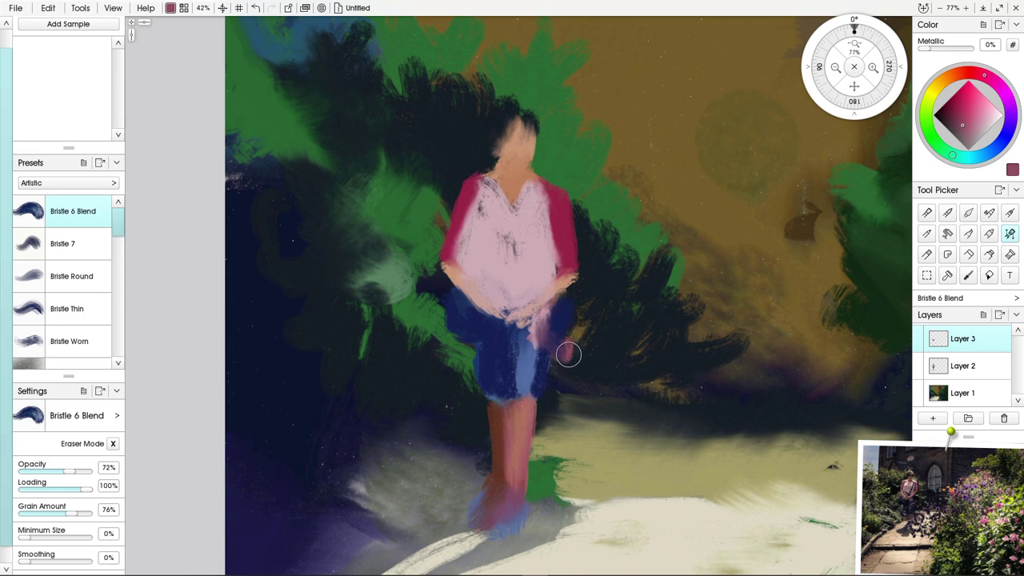
- Shade the pink top with darker rose folds across the chest and side, blending them with sampled muted pink
mouse_move(520, 226)
left_mouse_down()
mouse_move(551, 265)
mouse_move(546, 222)
mouse_move(551, 257)
mouse_move(541, 260)
mouse_move(542, 243)
mouse_move(534, 267)
mouse_move(544, 254)
mouse_move(544, 273)
mouse_move(524, 293)
mouse_move(547, 206)
mouse_move(551, 264)
mouse_move(522, 285)
mouse_move(489, 244)
mouse_move(508, 193)
mouse_move(528, 280)
left_mouse_up()
left_click(534, 227, "alt")
mouse_move(528, 280)
left_mouse_down()
mouse_move(481, 257)
mouse_move(495, 276)
mouse_move(470, 275)
mouse_move(437, 243)
mouse_move(454, 212)
mouse_move(453, 236)
left_mouse_up()
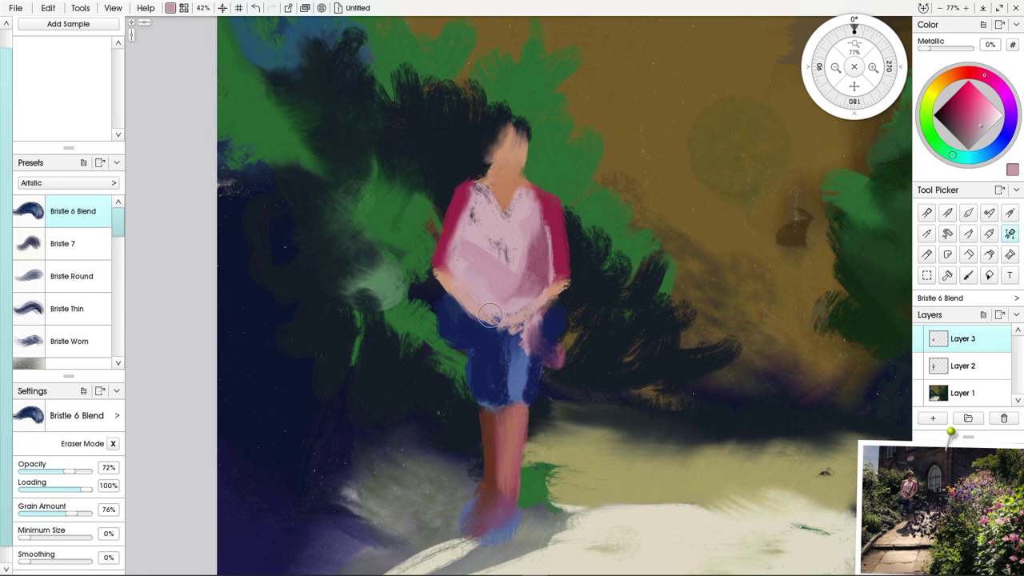
mouse_move(490, 314)
left_mouse_down()
mouse_move(480, 255)
mouse_move(489, 241)
mouse_move(503, 242)
mouse_move(484, 247)
mouse_move(525, 261)
mouse_move(492, 289)
left_mouse_up()
left_click_drag(489, 434, 503, 488)
key("ctrl+z")
- Sample the hem's blue, reduce the brush size to 30% and paint the skirt's hem band with lighter blue highlights up the front
left_click(516, 404, "alt")
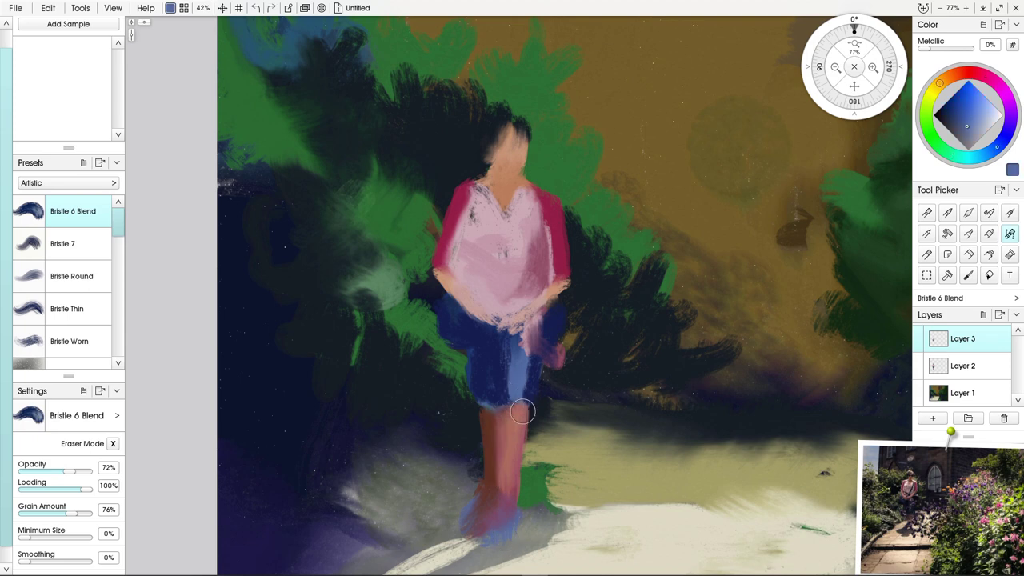
key("bracketleft")
key("bracketleft")
key("bracketleft")
key("bracketleft")
left_click_drag(527, 409, 498, 410)
left_click(978, 126)
mouse_move(523, 405)
left_mouse_down()
mouse_move(475, 408)
mouse_move(468, 385)
mouse_move(480, 413)
mouse_move(492, 393)
mouse_move(518, 387)
mouse_move(503, 399)
mouse_move(503, 388)
mouse_move(525, 404)
mouse_move(501, 399)
mouse_move(518, 396)
mouse_move(523, 362)
mouse_move(521, 301)
mouse_move(510, 297)
mouse_move(503, 336)
mouse_move(518, 346)
mouse_move(517, 390)
left_mouse_up()
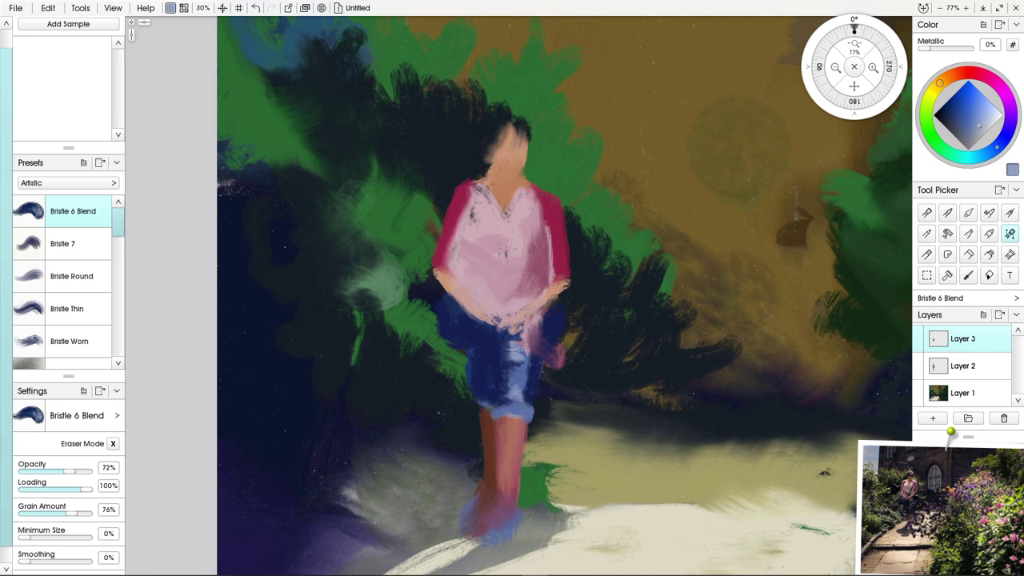
- Highlight the collar, both shoulders and the outer edge of the crimson sleeve in very pale pink
left_click(984, 75)
left_click_drag(979, 128, 997, 113)
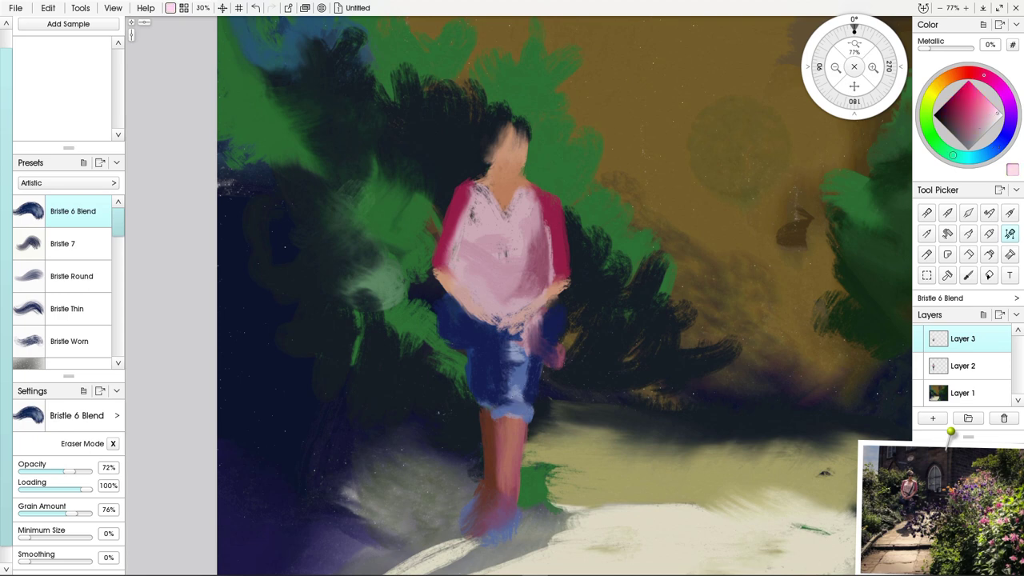
mouse_move(551, 214)
left_mouse_down()
mouse_move(534, 185)
mouse_move(529, 196)
mouse_move(535, 186)
mouse_move(537, 204)
mouse_move(532, 182)
mouse_move(528, 201)
mouse_move(529, 192)
mouse_move(536, 211)
mouse_move(546, 194)
mouse_move(533, 189)
mouse_move(522, 134)
mouse_move(535, 212)
mouse_move(565, 205)
left_mouse_up()
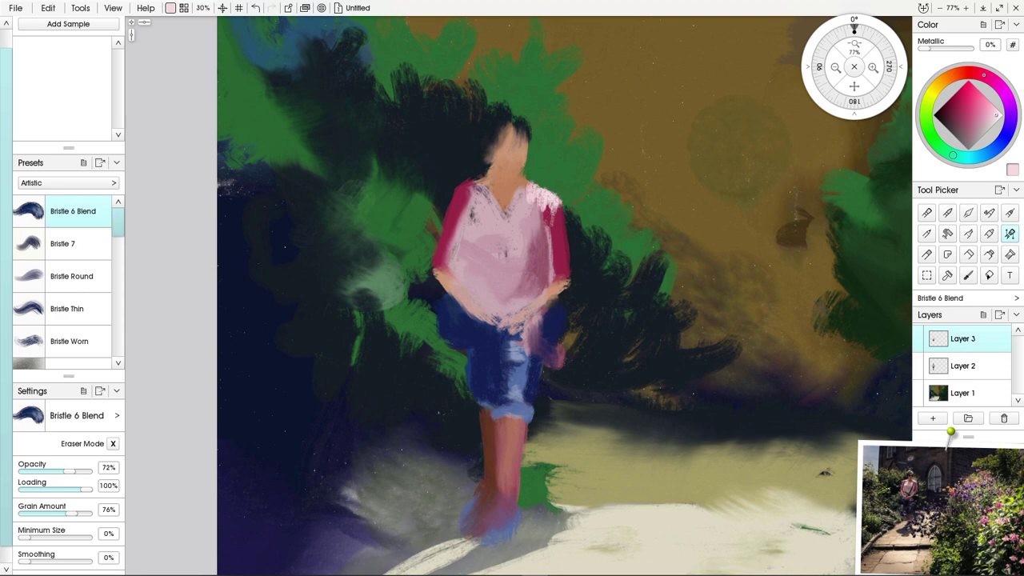
mouse_move(480, 189)
left_mouse_down()
mouse_move(489, 149)
mouse_move(497, 190)
mouse_move(488, 186)
mouse_move(522, 188)
mouse_move(519, 176)
mouse_move(541, 191)
mouse_move(519, 175)
mouse_move(532, 201)
mouse_move(477, 200)
mouse_move(479, 239)
left_mouse_up()
mouse_move(517, 207)
left_mouse_down()
mouse_move(488, 267)
mouse_move(462, 214)
mouse_move(492, 192)
mouse_move(468, 224)
mouse_move(460, 219)
mouse_move(484, 202)
mouse_move(468, 210)
left_mouse_up()
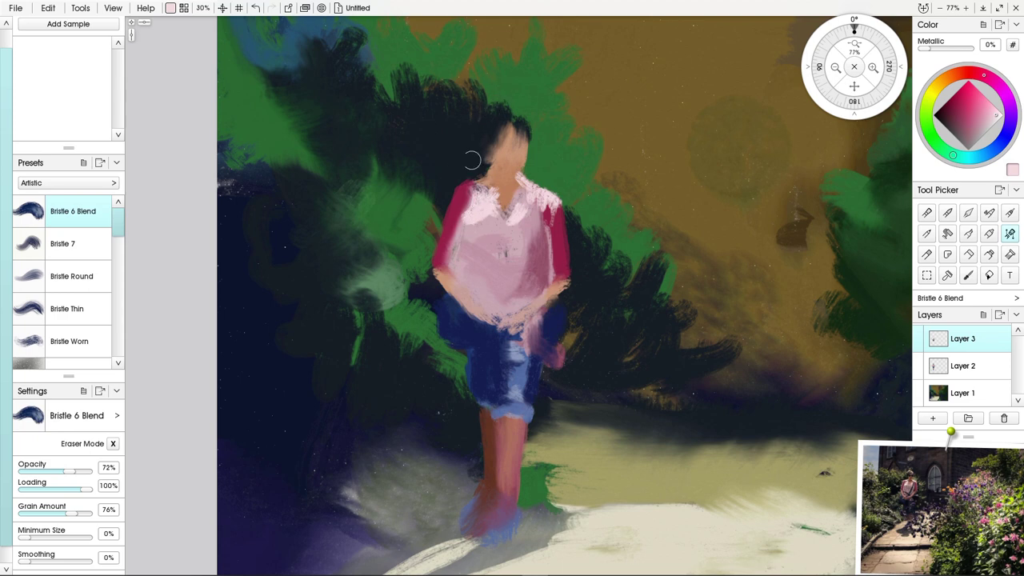
mouse_move(483, 190)
left_mouse_down()
mouse_move(466, 208)
mouse_move(462, 178)
mouse_move(483, 173)
mouse_move(471, 190)
mouse_move(447, 196)
mouse_move(469, 177)
mouse_move(455, 227)
left_mouse_up()
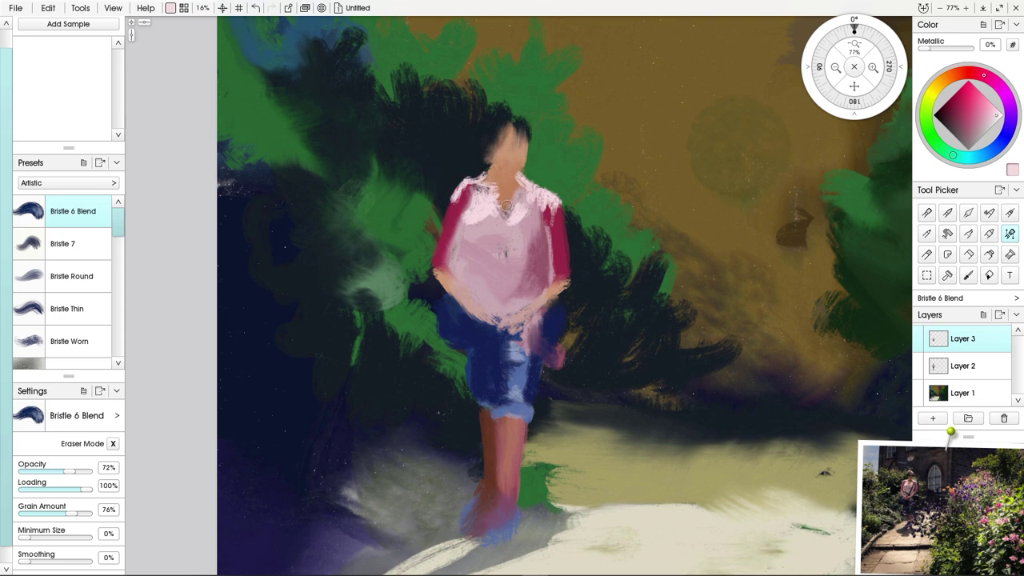
left_click_drag(563, 213, 565, 261)
- Add light strands across the top of the dark hair in pale pink and warm cream-yellow with the 16% brush
left_click_drag(508, 114, 524, 140)
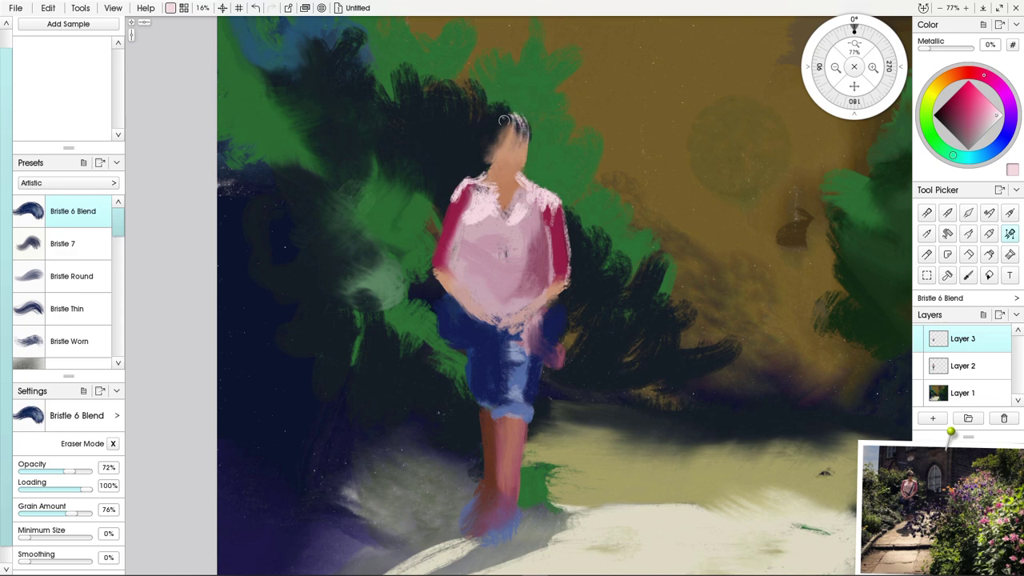
left_click(939, 84)
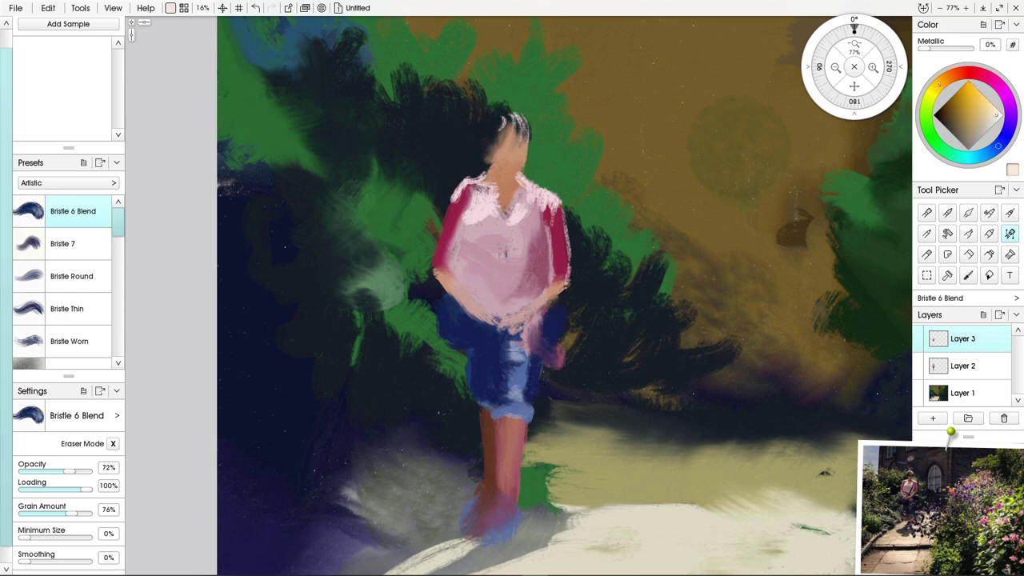
left_click(988, 112)
mouse_move(488, 117)
left_mouse_down()
mouse_move(501, 105)
mouse_move(510, 118)
left_mouse_up()
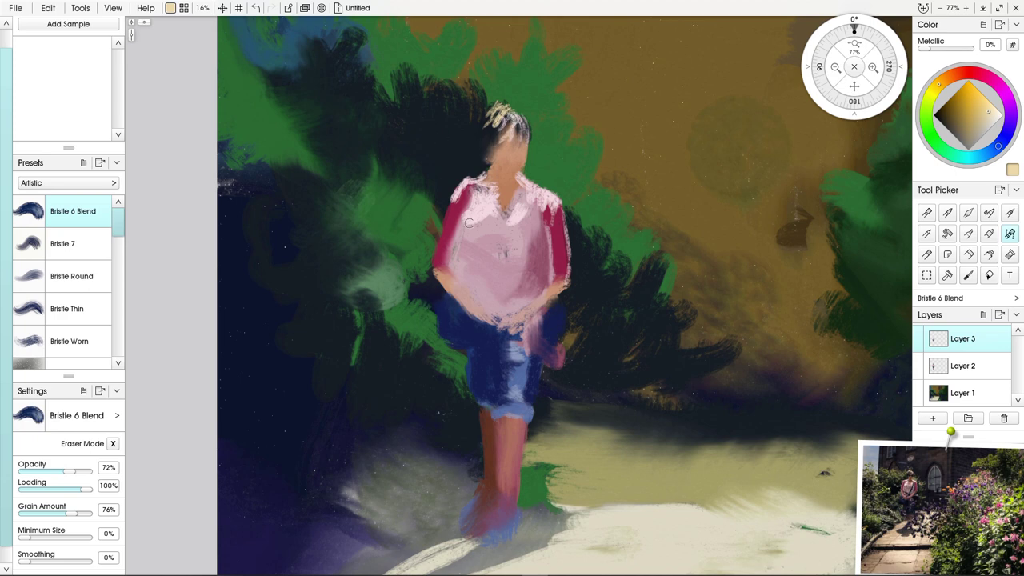
left_click_drag(521, 111, 530, 128)
scroll(459, 292, "down", 5)
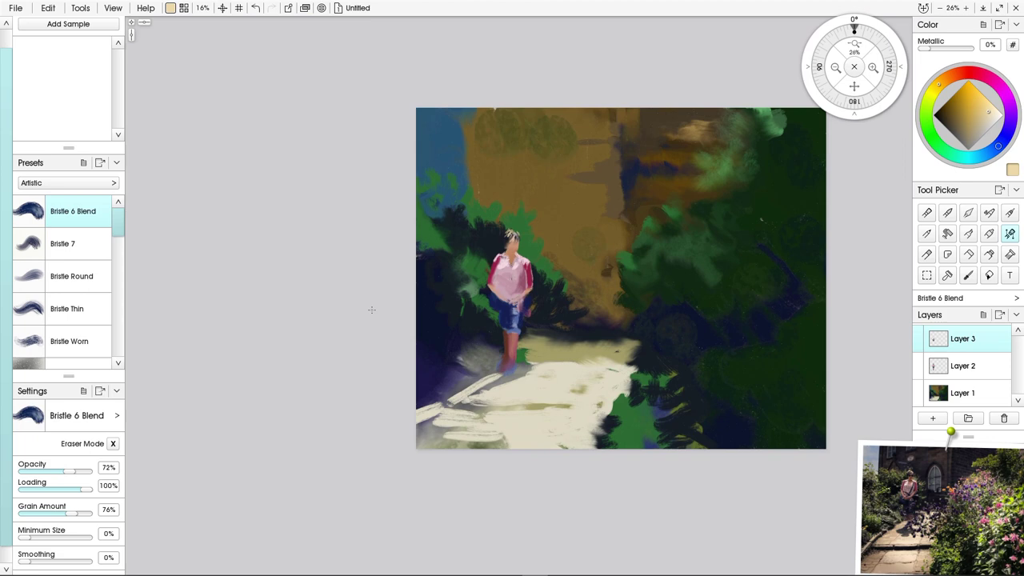
scroll(512, 346, "up", 3)
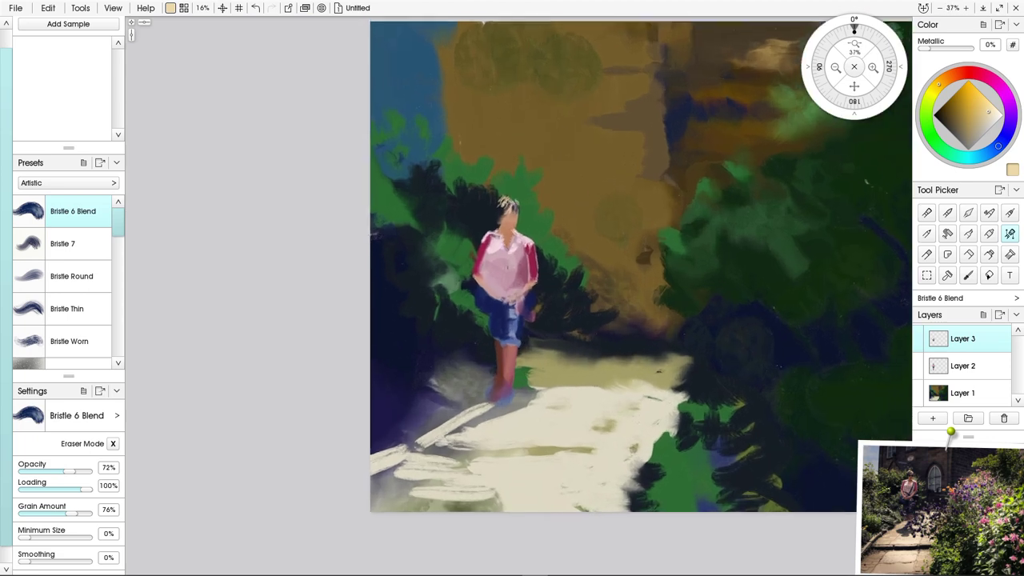
scroll(511, 347, "down", 2)
scroll(507, 300, "up", 2)
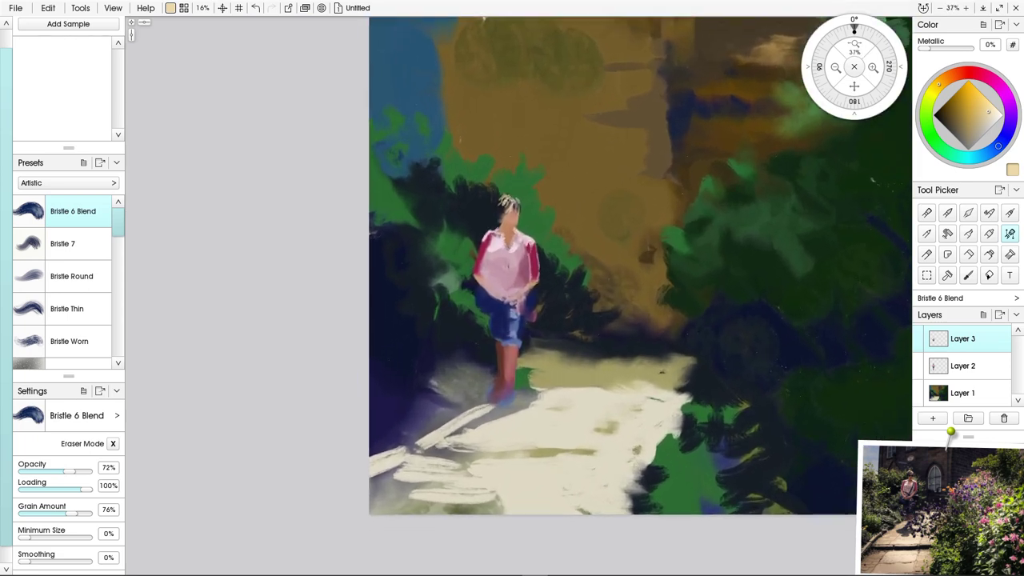
left_click_drag(526, 384, 383, 405)
- Start saving the painting under a new name, creating and opening a folder with the sitter's first name inside 000-Artrage 6-000
left_click(15, 8)
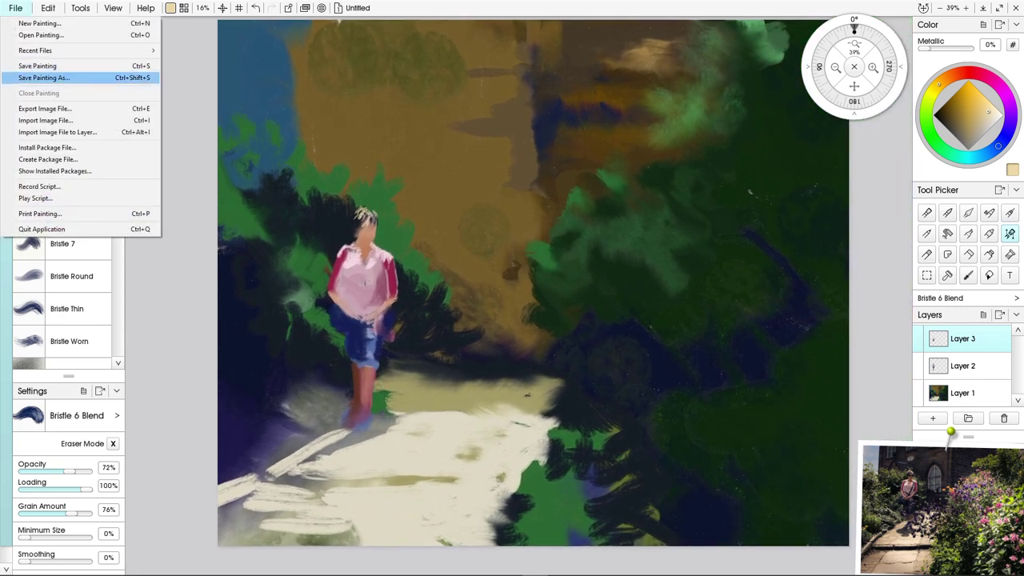
left_click(44, 77)
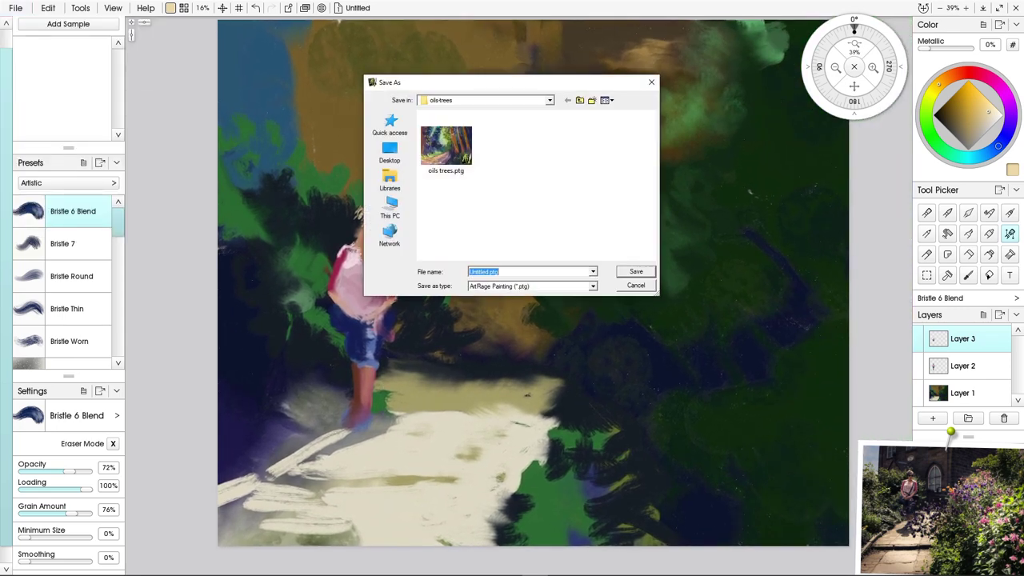
left_click(580, 100)
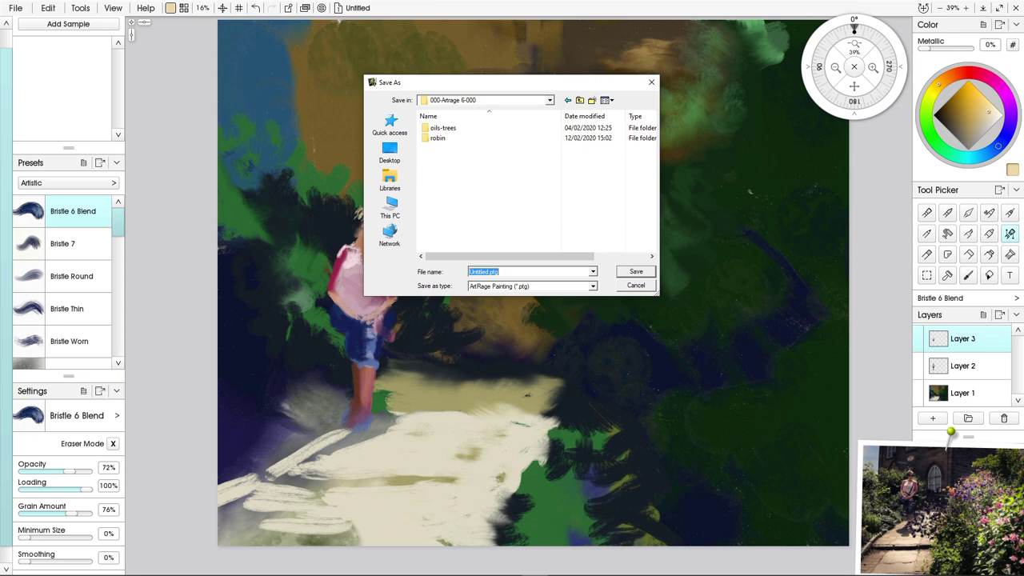
right_click(455, 208)
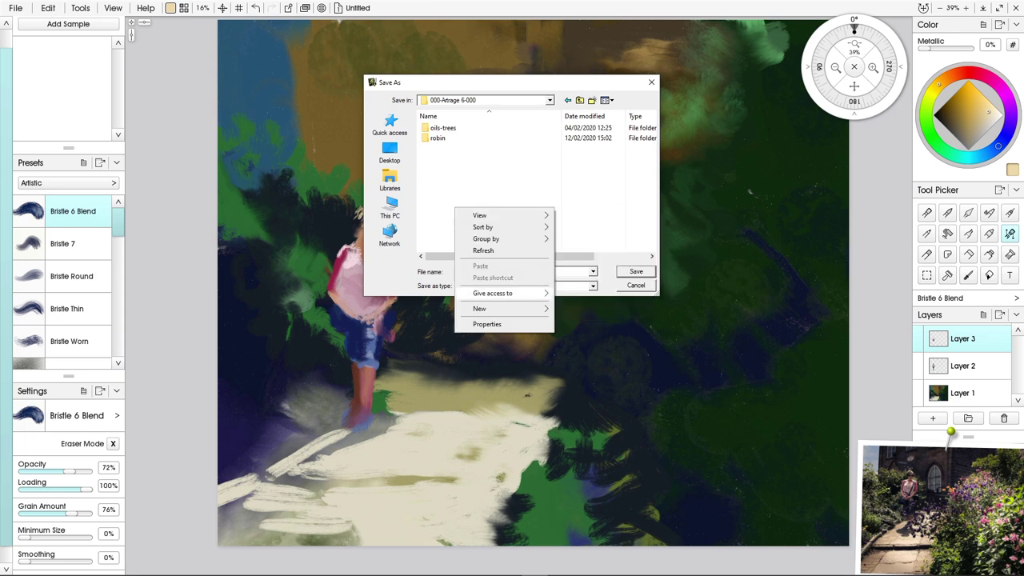
mouse_move(496, 308)
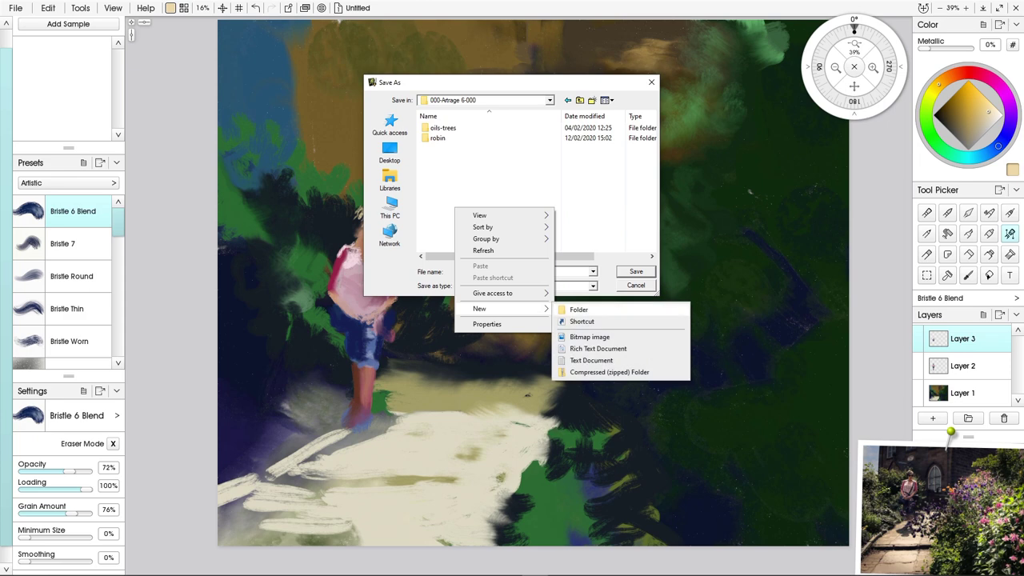
left_click(578, 310)
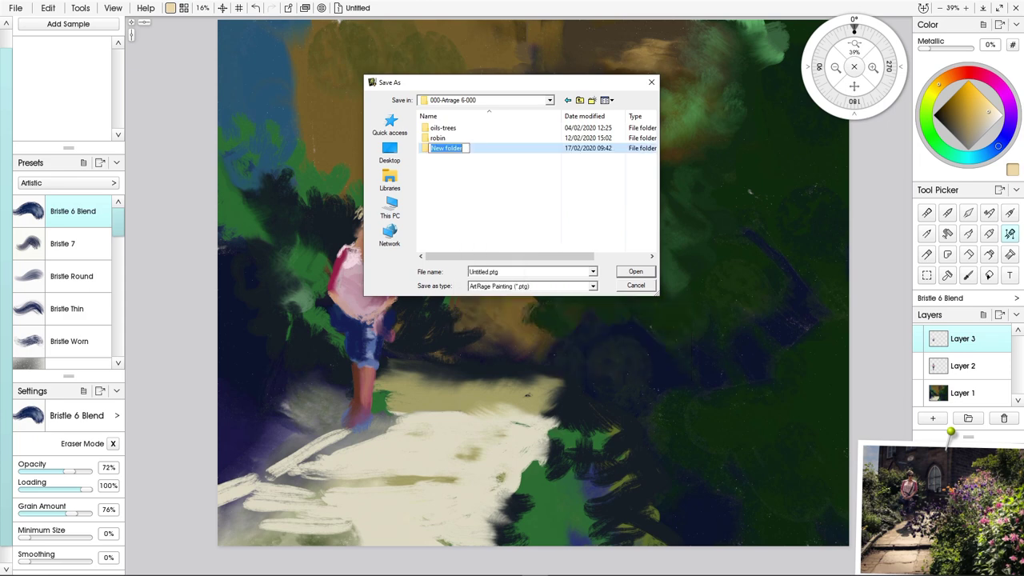
type("kerrie")
key("Return")
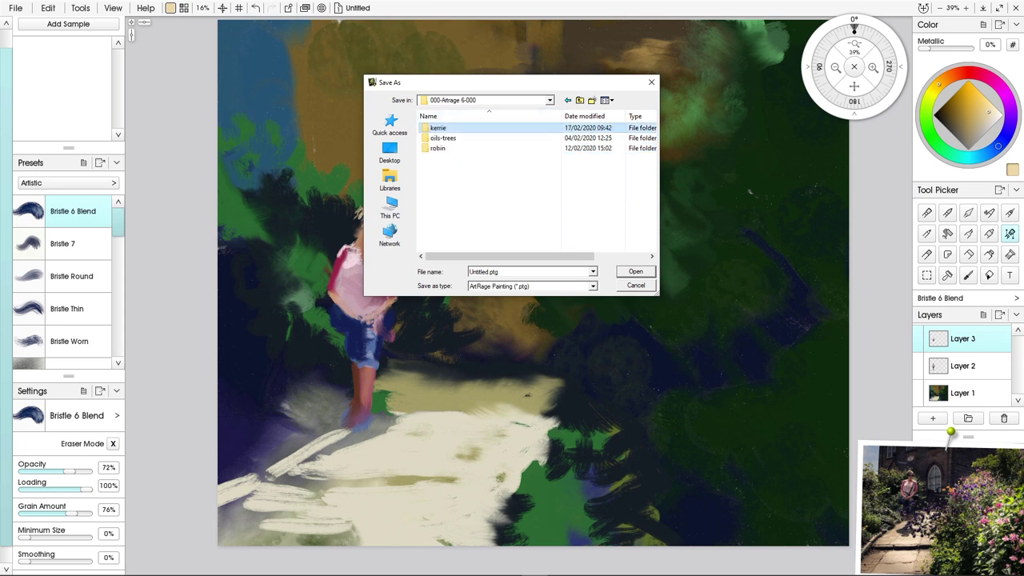
key("Return")
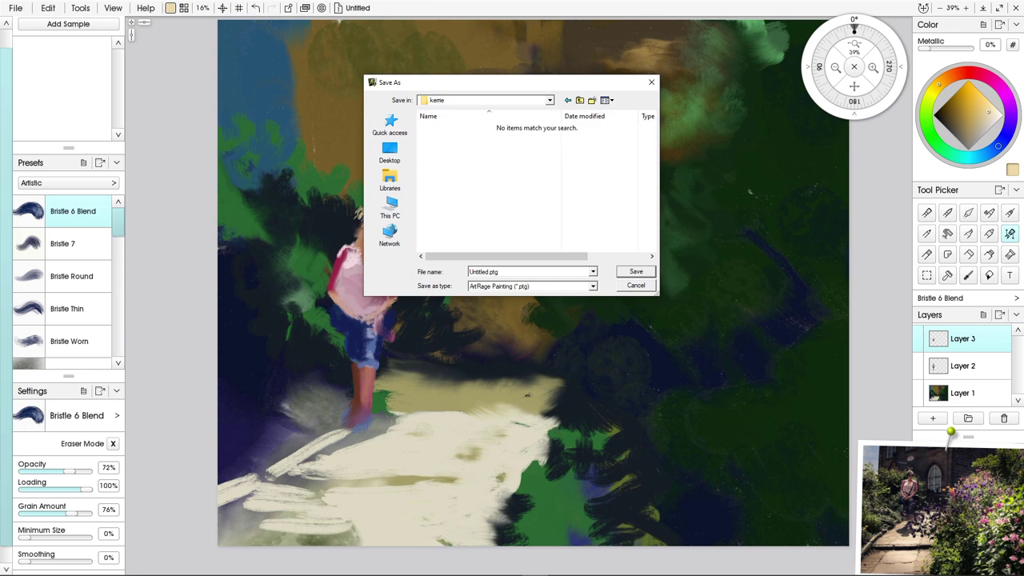
- Name the file after the sitter and save it as an ArtRage painting in the new folder
left_click(486, 272)
left_click(486, 272)
key("Return")
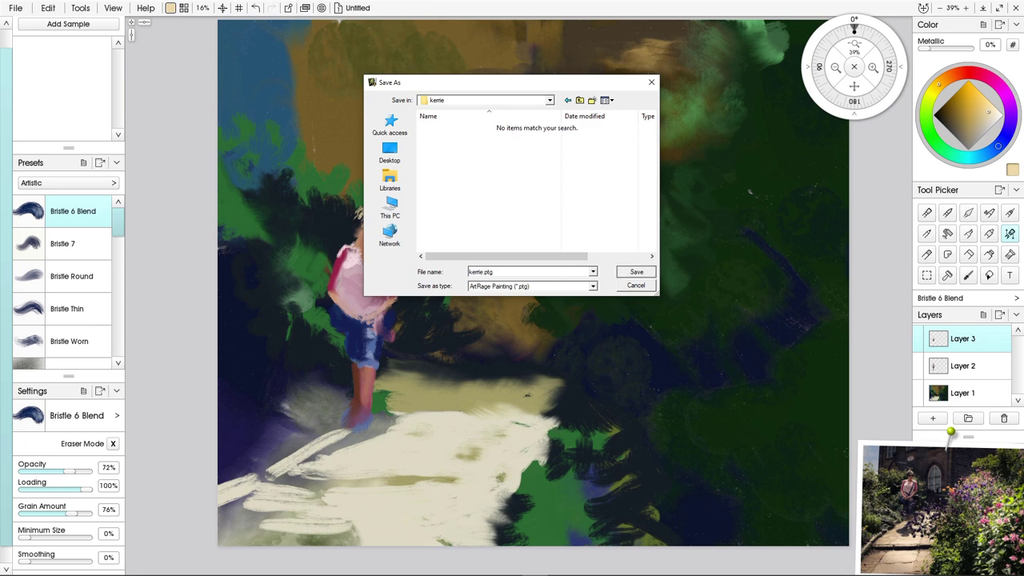
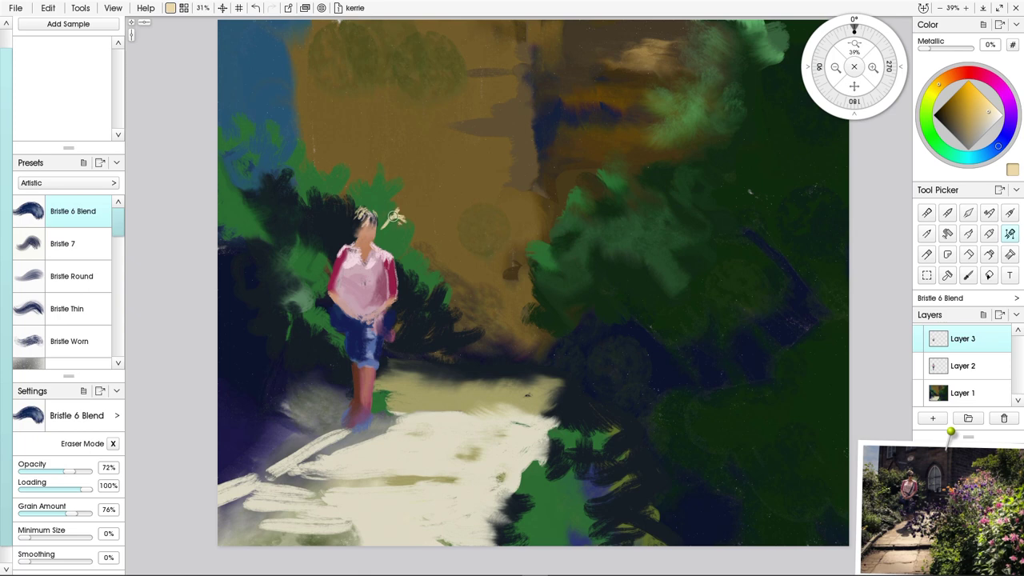
- Dab small cream leaf strokes on the foliage beside and above the head, and switch the colour to light green
left_click_drag(381, 190, 383, 194)
left_click(927, 124)
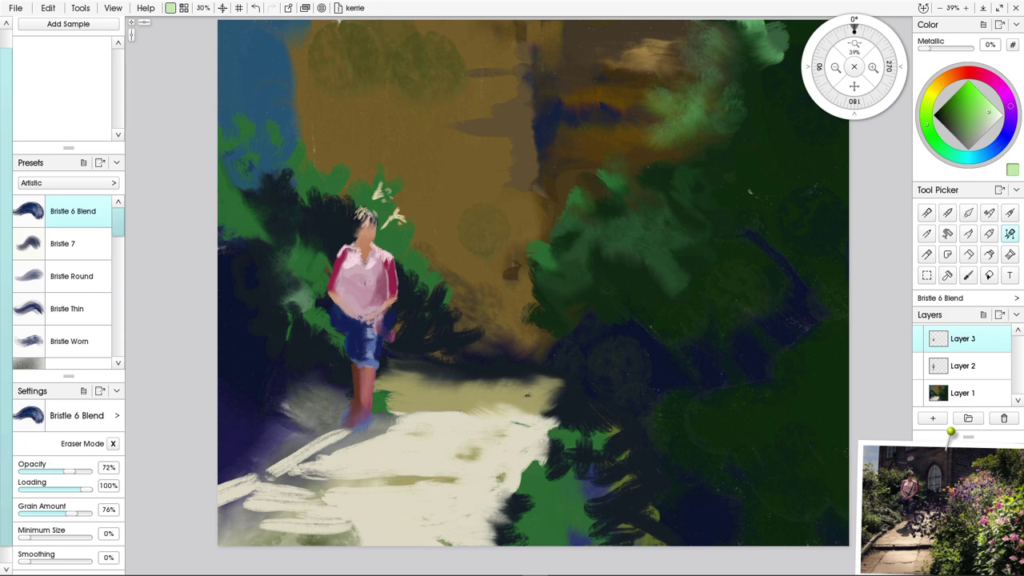
- Try yellow-green leaf strokes in the foliage above and beside the figure's head
left_click(927, 108)
left_click(976, 104)
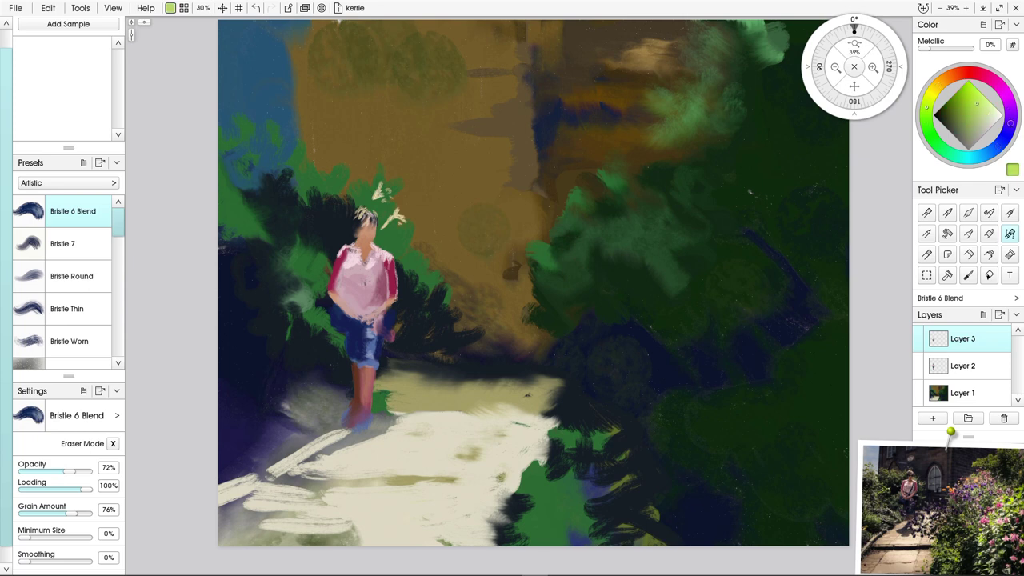
left_click_drag(386, 200, 396, 189)
mouse_move(384, 188)
left_mouse_down()
mouse_move(371, 171)
mouse_move(397, 171)
left_mouse_up()
left_click(968, 114)
mouse_move(339, 186)
left_mouse_down()
mouse_move(329, 170)
mouse_move(309, 169)
left_mouse_up()
- Undo the trial leaf strokes, including the pale ones above the figure's head
key("ctrl+z")
key("ctrl+z")
key("ctrl+z")
key("ctrl+z")
key("ctrl+z")
key("ctrl+z")
key("ctrl+z")
key("ctrl+z")
- Paint leaf strokes in a muted yellow-green in the foliage above and around the figure's head
left_click(964, 123)
left_click_drag(387, 198, 379, 184)
left_click_drag(381, 192, 372, 180)
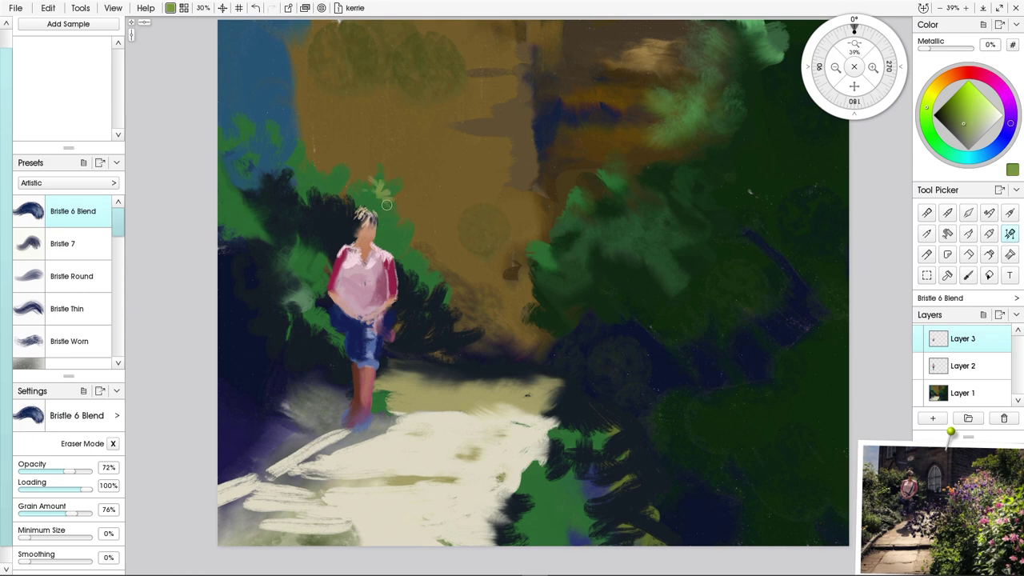
left_click_drag(398, 238, 421, 232)
left_click_drag(331, 210, 321, 181)
mouse_move(343, 196)
left_mouse_down()
mouse_move(368, 189)
mouse_move(389, 217)
mouse_move(385, 233)
mouse_move(439, 282)
mouse_move(324, 206)
left_mouse_up()
- Paint dark and blue foliage strokes left of the figure's head, using colours sampled from the bush
left_click(347, 201, "alt")
left_click_drag(344, 197, 310, 239)
left_click(304, 219, "alt")
left_click_drag(334, 213, 318, 256)
left_click_drag(290, 197, 283, 218)
- Paint sampled olive-green leaf strokes over the bushes along the canvas's left side, from the sky edge down to the dark shrubs
left_click(339, 190, "alt")
mouse_move(255, 170)
left_mouse_down()
mouse_move(253, 133)
mouse_move(282, 145)
left_mouse_up()
left_click_drag(268, 197, 286, 179)
mouse_move(273, 191)
left_mouse_down()
mouse_move(252, 206)
mouse_move(230, 199)
left_mouse_up()
left_click_drag(260, 216, 277, 227)
left_click_drag(256, 231, 255, 271)
left_click_drag(271, 296, 276, 316)
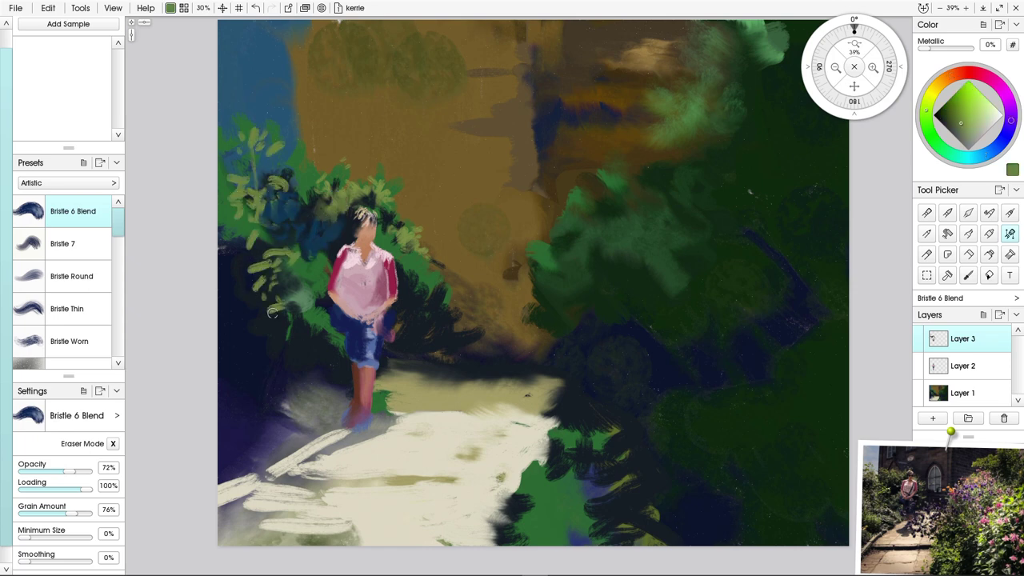
- Paint dark brown upright strokes at the foot of the wall to the right of the figure
left_click(459, 307, "alt")
left_click_drag(459, 306, 457, 347)
left_click(464, 350, "alt")
mouse_move(479, 296)
left_mouse_down()
mouse_move(478, 347)
mouse_move(521, 309)
mouse_move(494, 346)
left_mouse_up()
left_click(479, 349, "alt")
mouse_move(469, 296)
left_mouse_down()
mouse_move(464, 336)
mouse_move(438, 352)
left_mouse_up()
- Merge Layer 3 down into Layer 2 and add a new layer
left_click(1007, 345)
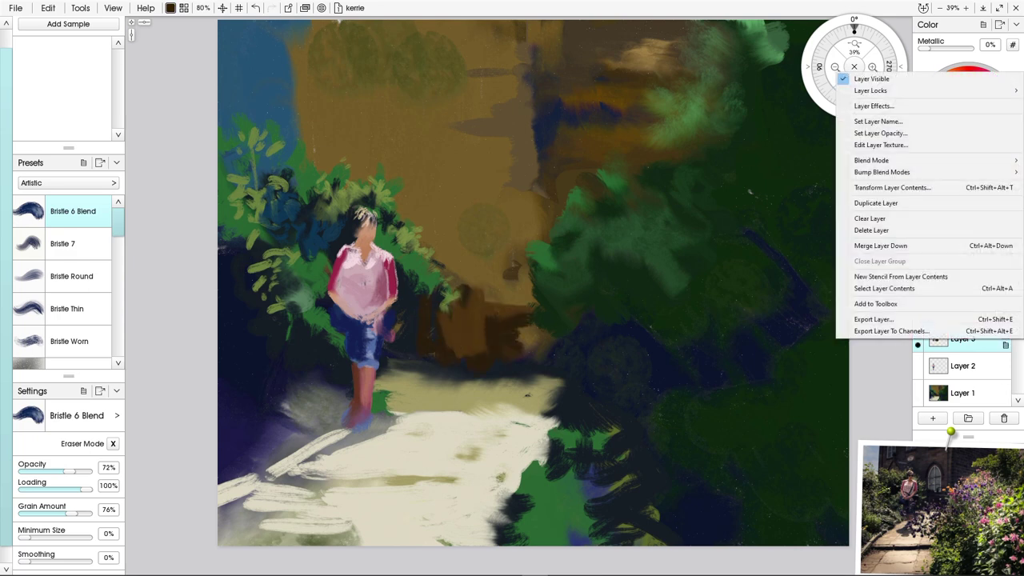
left_click(887, 245)
left_click(932, 419)
- Paint dark brown post and rail shapes at the base of the wall beside the figure
mouse_move(472, 301)
left_mouse_down()
mouse_move(470, 348)
mouse_move(457, 350)
left_mouse_up()
mouse_move(521, 318)
left_mouse_down()
mouse_move(488, 310)
mouse_move(442, 336)
left_mouse_up()
mouse_move(492, 275)
left_mouse_down()
mouse_move(528, 272)
mouse_move(504, 291)
left_mouse_up()
left_click_drag(436, 272, 461, 279)
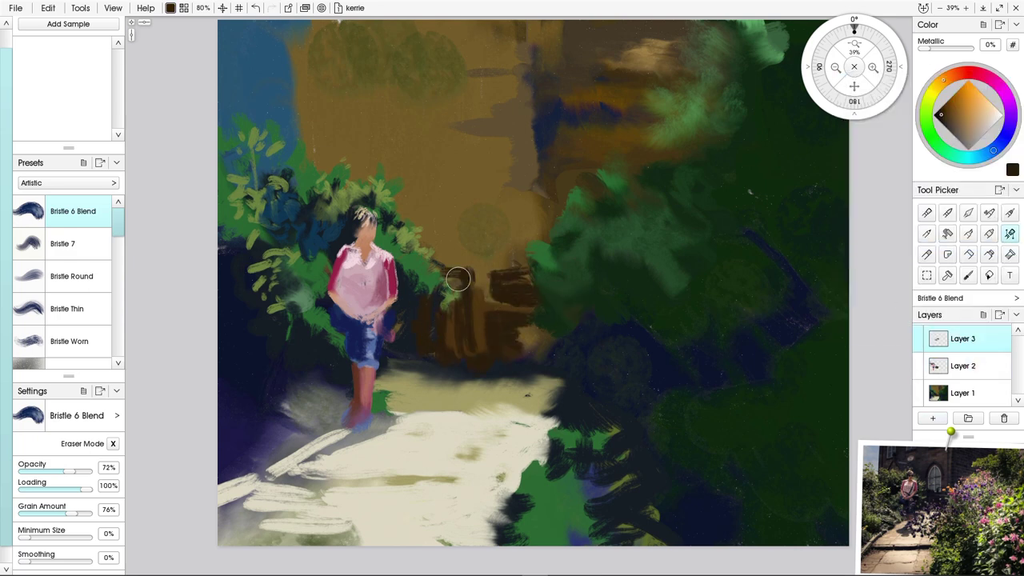
- Paint dark brown hair across the top of the figure's head and sample the face's skin tone
left_click_drag(370, 203, 353, 211)
left_click(367, 235, "alt")
scroll(369, 269, "up", 5)
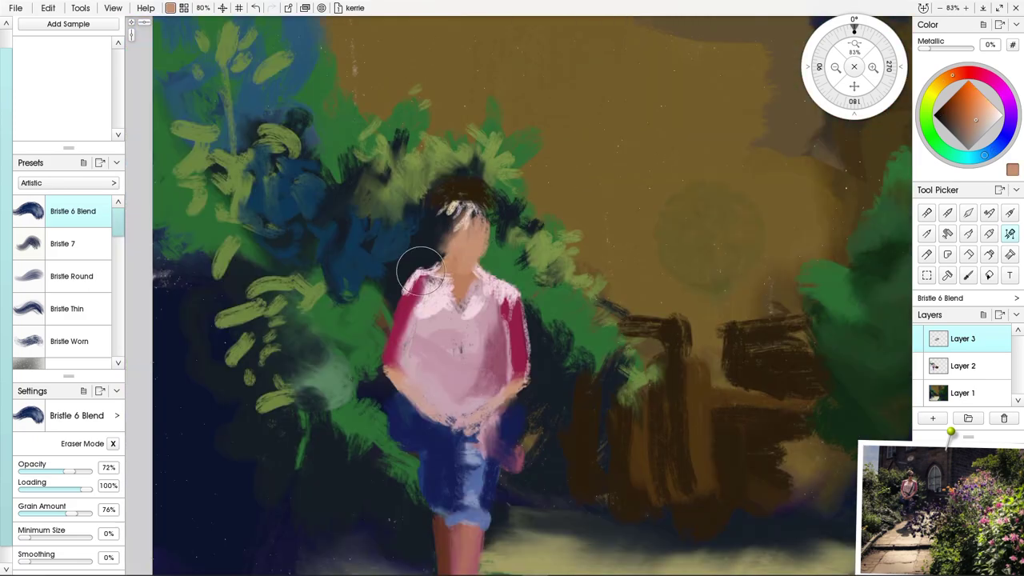
- Try hair strands across the figure's forehead in a sampled tone
left_click(483, 201, "alt")
mouse_move(473, 206)
left_mouse_down()
mouse_move(463, 214)
mouse_move(448, 201)
mouse_move(472, 214)
mouse_move(446, 213)
left_mouse_up()
left_click(471, 228, "alt")
- Merge the hair strokes' layer down and add a fresh layer above it
left_click(1006, 344)
left_click(881, 246)
left_click(932, 418)
- Try extra strokes on the figure's hair and a sampled brown shadow on the neck
left_click_drag(467, 193, 445, 197)
mouse_move(459, 187)
left_mouse_down()
mouse_move(440, 207)
mouse_move(488, 223)
left_mouse_up()
left_click(500, 262, "alt")
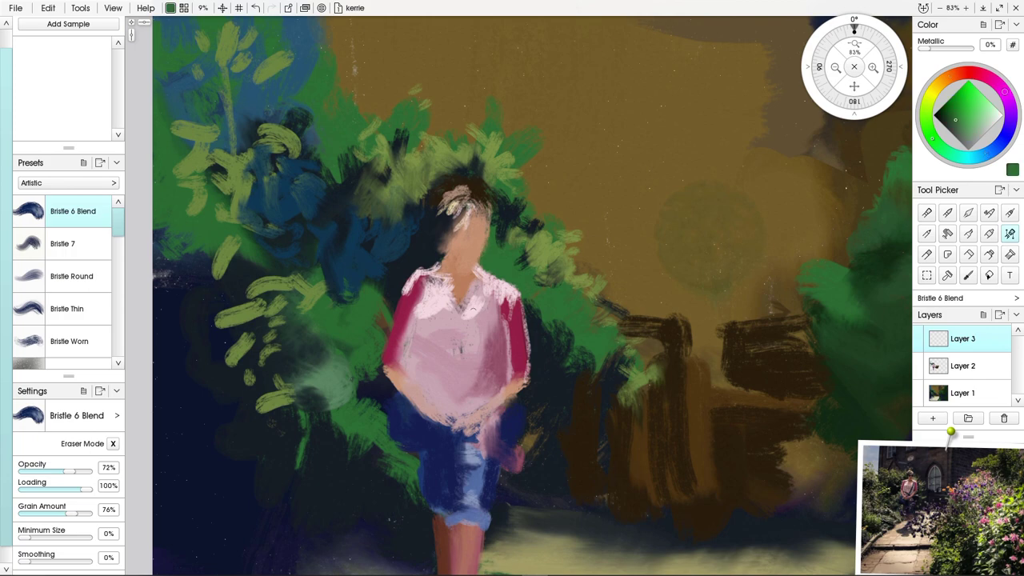
left_click(471, 267, "alt")
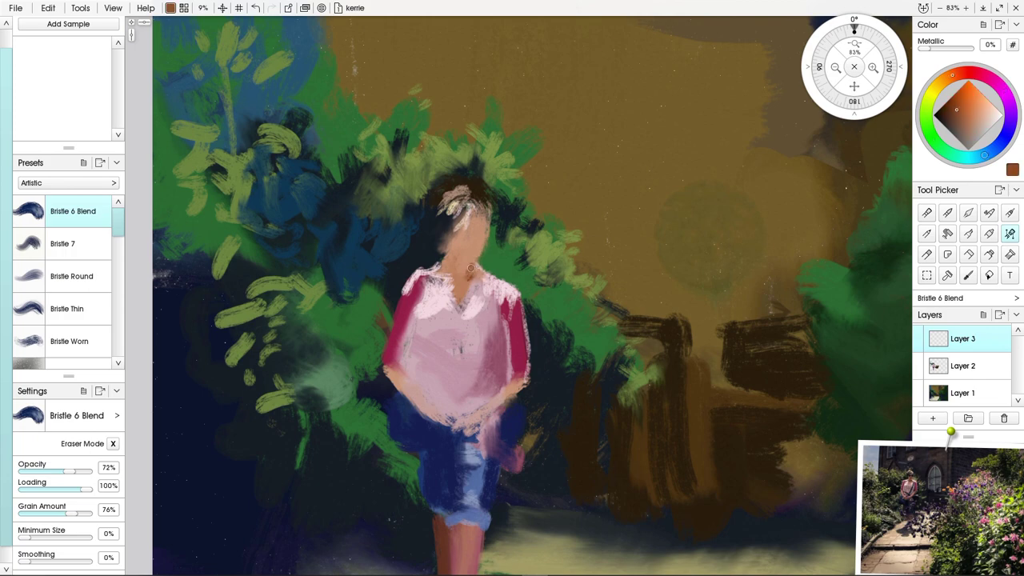
left_click_drag(471, 268, 467, 286)
- Try brown shading over the forehead, cheek and neck, and undo the recent strokes
scroll(480, 292, "down", 10)
scroll(480, 292, "up", 9)
left_click_drag(472, 202, 454, 229)
left_click_drag(484, 216, 489, 237)
left_click_drag(481, 260, 472, 274)
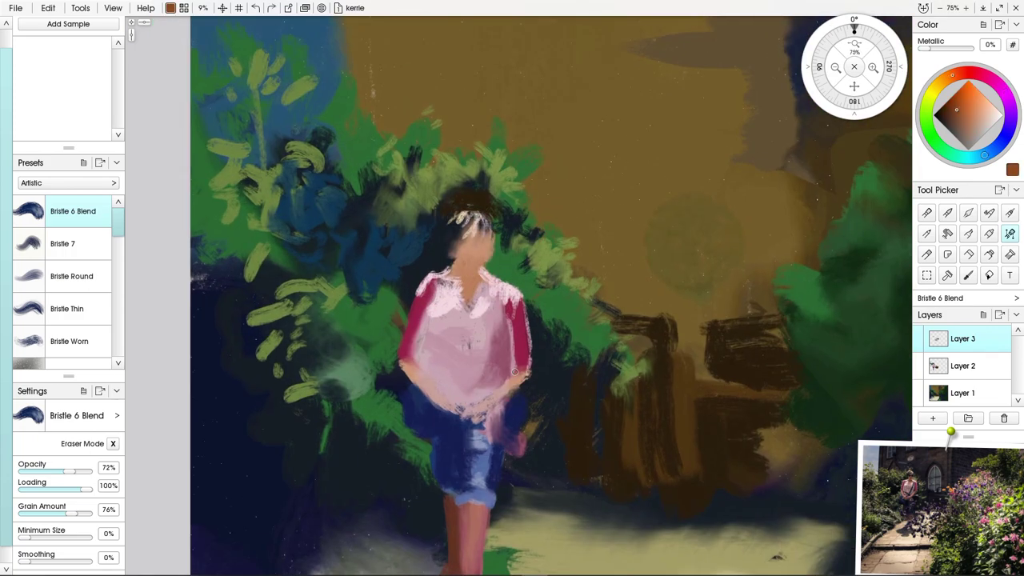
key("ctrl+z")
key("ctrl+z")
- Paint the figure's neck and open collar in a skin tone sampled from the face
left_click(1004, 371)
left_click(471, 249, "alt")
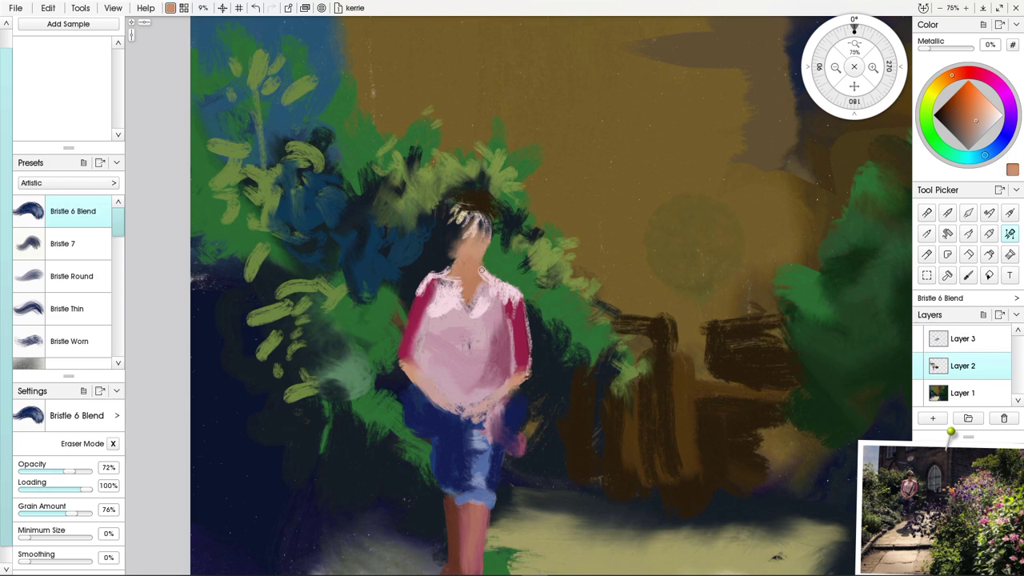
key("alt+bracketright")
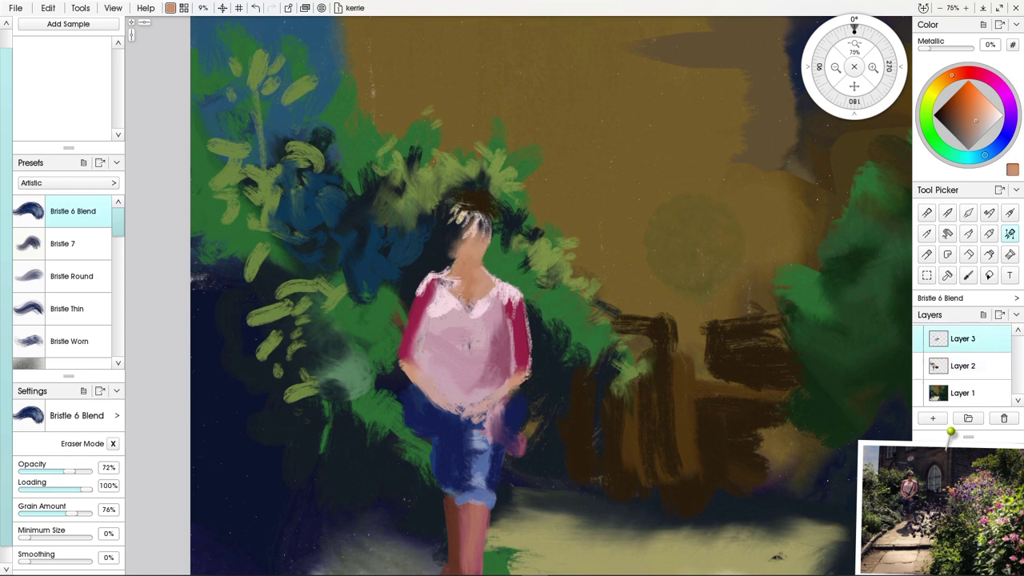
- Merge Layer 3 down into the layer beneath and create a new empty layer
right_click(964, 338)
left_click(881, 245)
left_click(933, 418)
- Shade the figure's forearms in a darker orange-brown and sample a dusty pink from the arm
left_click(964, 116)
scroll(482, 280, "down", 10)
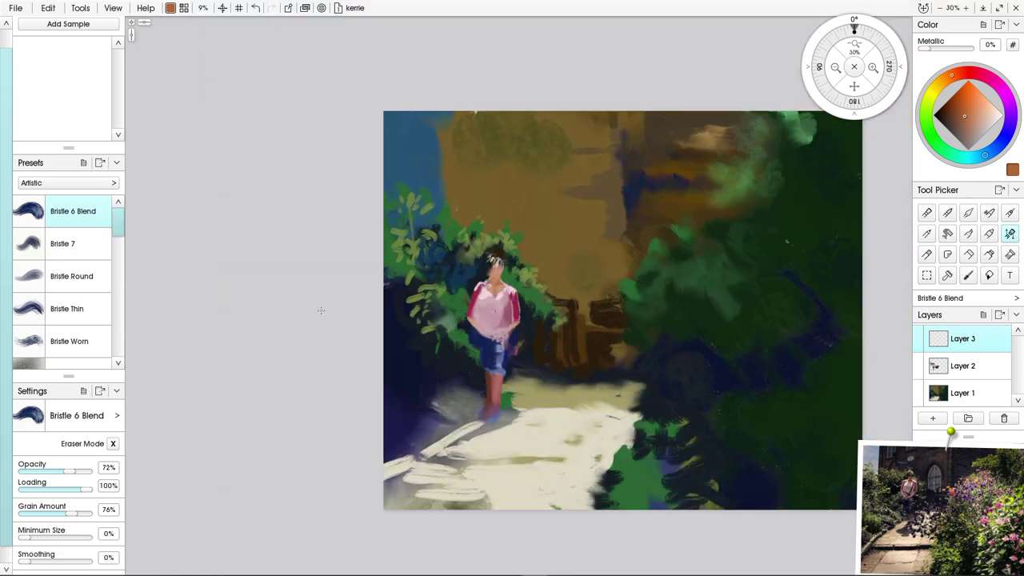
scroll(483, 280, "up", 9)
left_click_drag(440, 390, 414, 364)
left_click(427, 372, "alt")
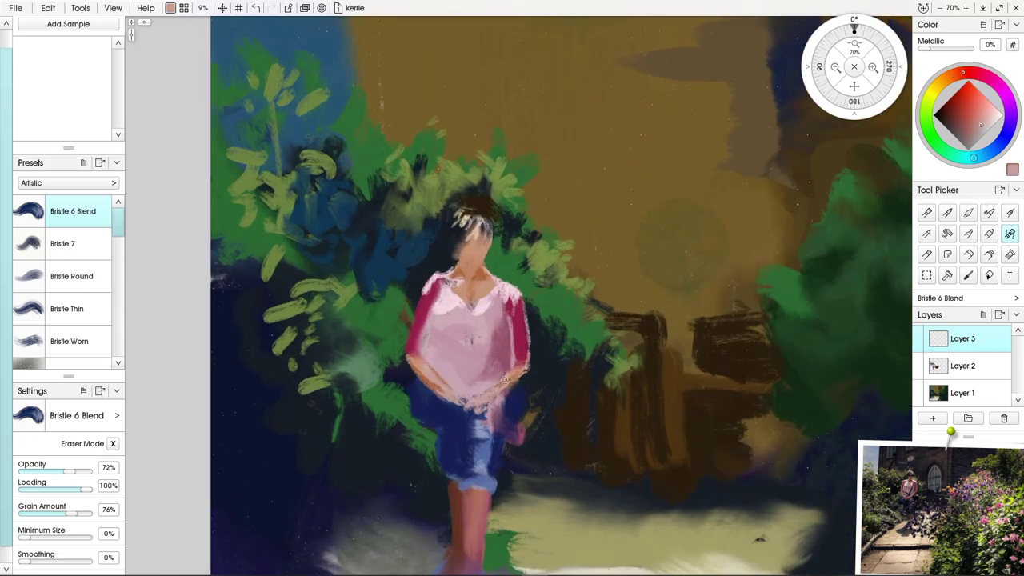
- Refine the figure's face, forearms and hands with tones sampled from the skin and clothing
scroll(472, 200, "down", 4)
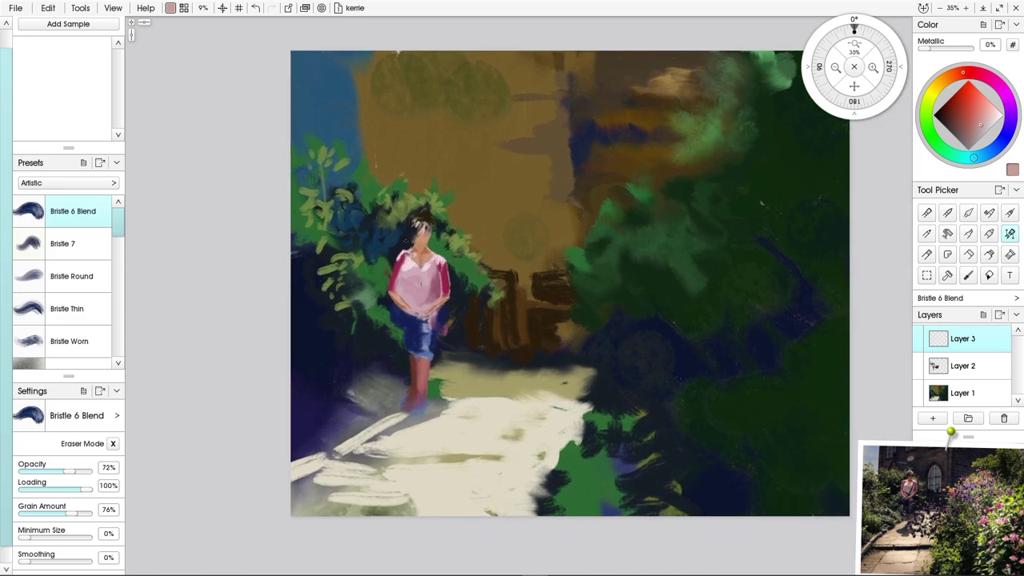
left_click(416, 222, "alt")
left_click(396, 297, "alt")
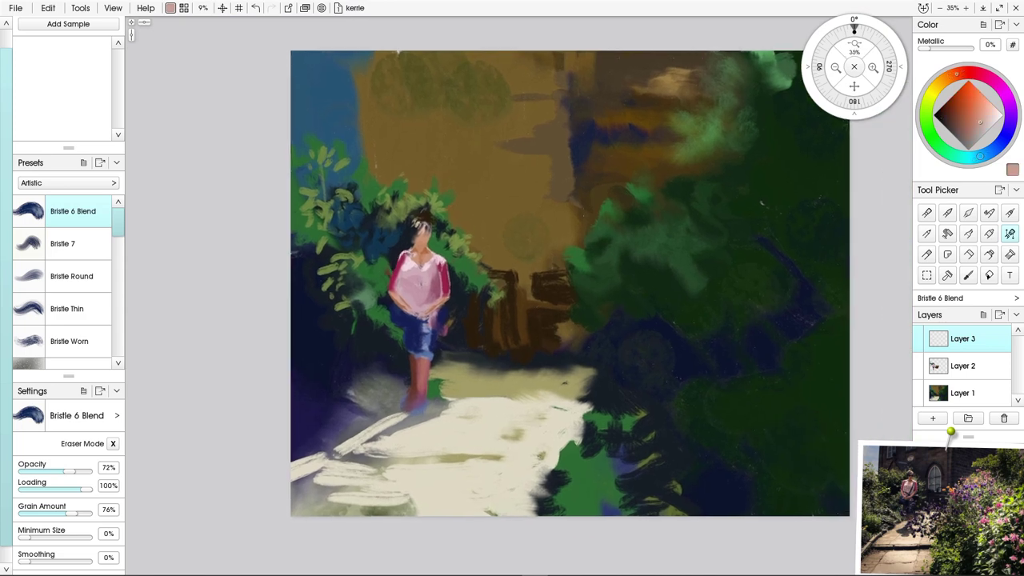
right_click(963, 344)
left_click(392, 290)
left_click(392, 290, "alt")
left_click(397, 297, "alt")
left_click(403, 302, "alt")
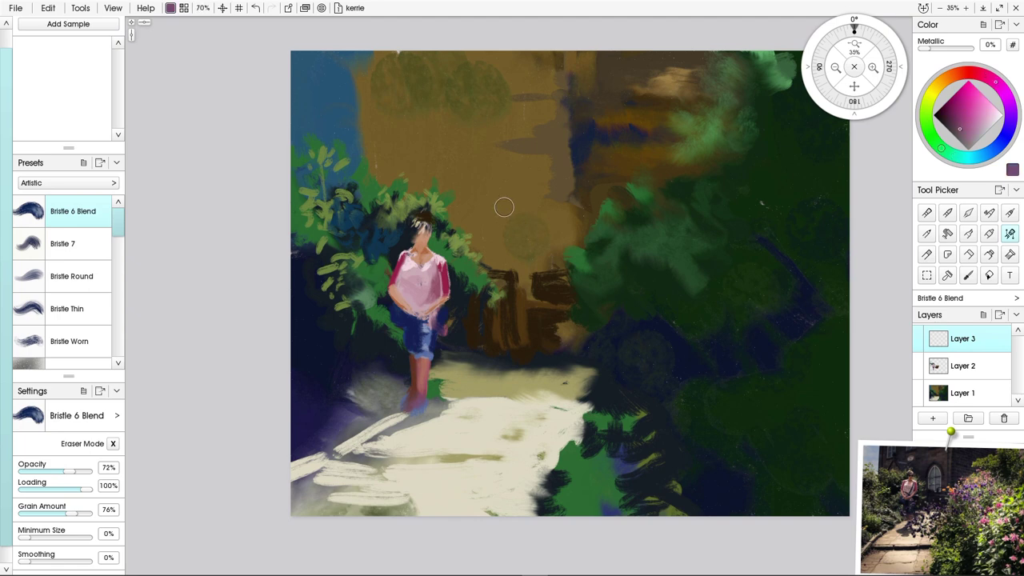
- Block in a tall arched window on the wall right of the figure in mauve and sampled blue
left_click_drag(519, 180, 522, 200)
left_click(416, 328, "alt")
left_click_drag(516, 267, 537, 264)
left_click_drag(515, 209, 515, 229)
left_click_drag(519, 235, 521, 262)
- Paint light blue along the arched window's right edge and base, blending it with the mauve
left_click(418, 330, "alt")
left_click(519, 240, "alt")
left_click_drag(514, 262, 536, 264)
left_click_drag(523, 174, 539, 263)
left_click_drag(507, 228, 506, 251)
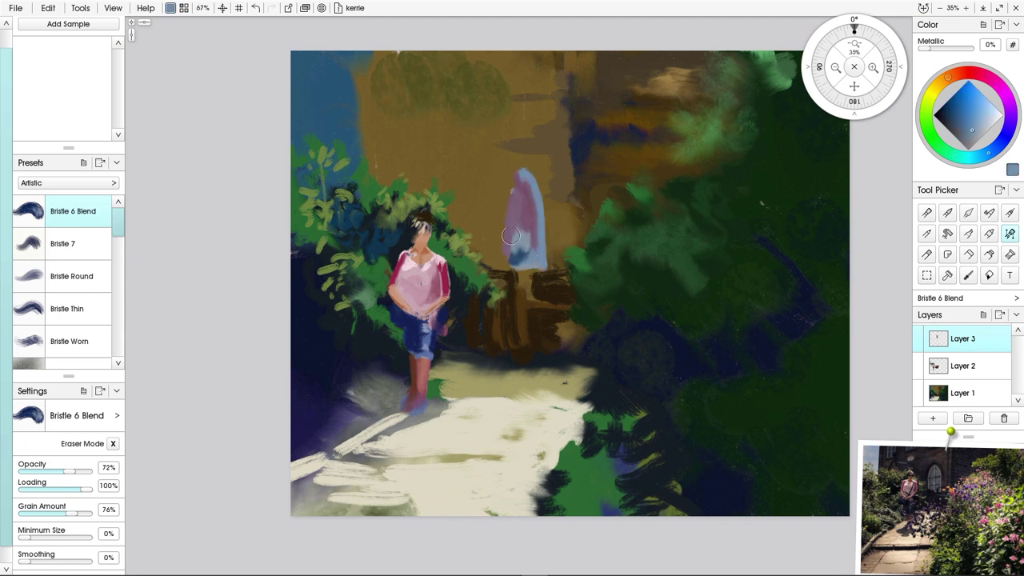
left_click_drag(544, 210, 547, 258)
- Outline the pointed arch over the window in sampled dark brown
left_click(515, 274, "alt")
left_click_drag(526, 162, 551, 206)
mouse_move(524, 153)
left_mouse_down()
mouse_move(551, 198)
mouse_move(499, 196)
left_mouse_up()
- Paint dark brown brick strokes on the wall to the right of the arched window
mouse_move(589, 227)
left_mouse_down()
mouse_move(589, 188)
mouse_move(656, 174)
mouse_move(617, 151)
mouse_move(602, 102)
mouse_move(630, 103)
left_mouse_up()
left_click_drag(570, 97, 593, 101)
left_click(568, 90, "alt")
left_click_drag(571, 171, 571, 197)
- Paint dark brown frame edges and horizontal brickwork along both sides of the arched window
mouse_move(523, 160)
left_mouse_down()
mouse_move(497, 132)
mouse_move(478, 177)
left_mouse_up()
left_click(501, 192, "alt")
left_click_drag(501, 199, 497, 254)
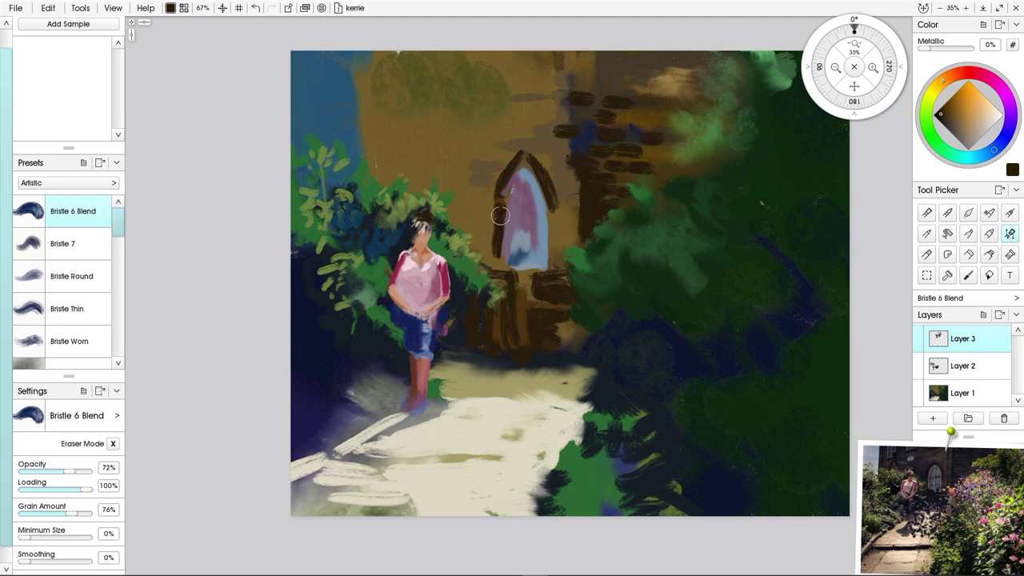
left_click_drag(499, 216, 462, 218)
mouse_move(494, 232)
left_mouse_down()
mouse_move(482, 249)
mouse_move(462, 240)
left_mouse_up()
mouse_move(551, 211)
left_mouse_down()
mouse_move(570, 226)
mouse_move(569, 238)
mouse_move(560, 232)
left_mouse_up()
left_click(571, 210, "alt")
left_click_drag(492, 200, 463, 201)
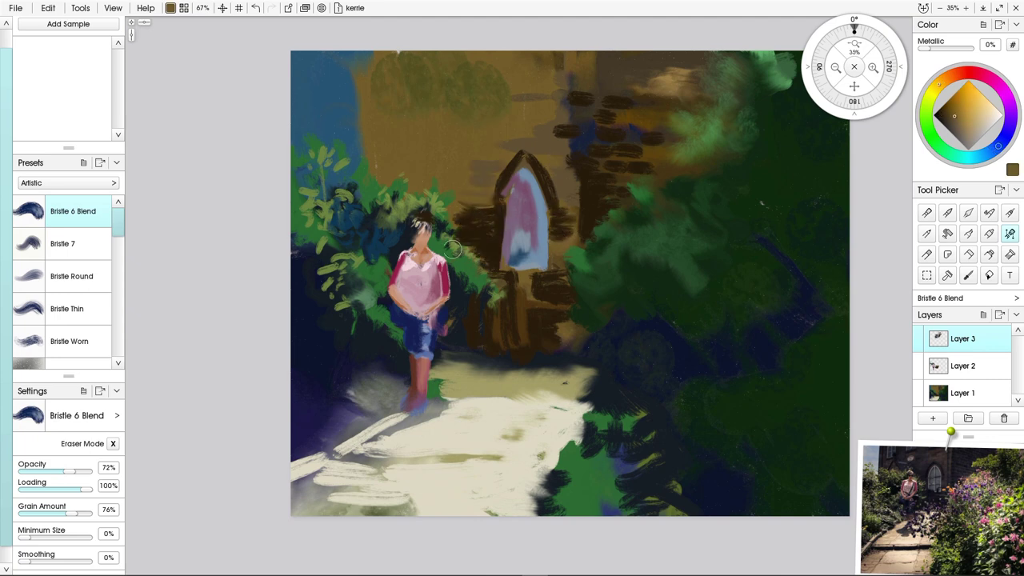
- Paint brick strokes above the arched window and a dark gabled shape between it and the bush
mouse_move(478, 162)
left_mouse_down()
mouse_move(494, 169)
mouse_move(473, 153)
mouse_move(560, 150)
left_mouse_up()
left_click(512, 160, "alt")
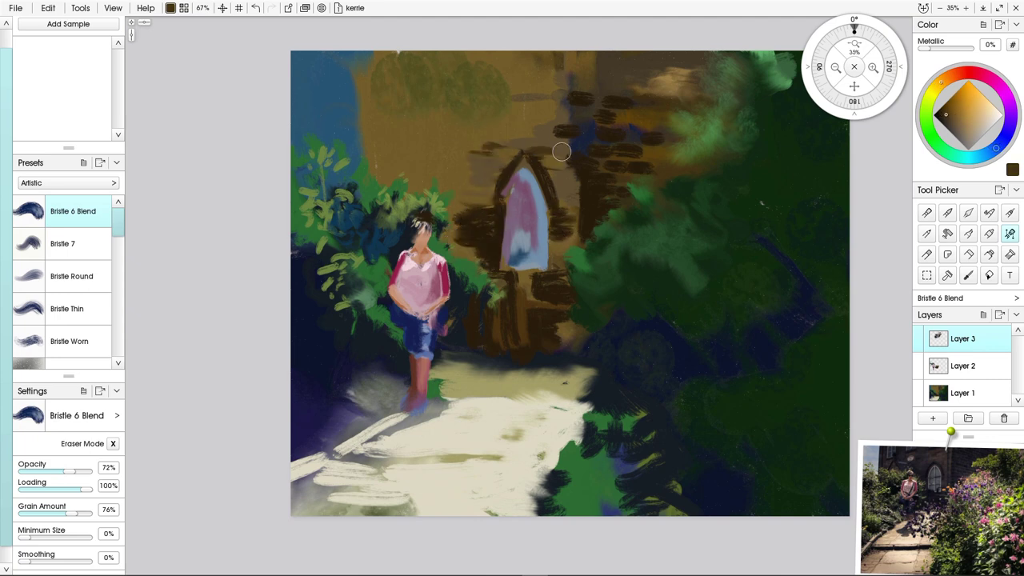
left_click_drag(468, 190, 449, 152)
left_click_drag(448, 152, 408, 152)
mouse_move(412, 158)
left_mouse_down()
mouse_move(444, 188)
mouse_move(398, 182)
mouse_move(451, 178)
mouse_move(464, 209)
mouse_move(456, 160)
mouse_move(475, 207)
left_mouse_up()
left_click(428, 173, "alt")
- Add a new layer and paint sampled dark brown strokes around the gable and the wall behind the figure
left_click(933, 419)
left_click(485, 207, "alt")
left_click_drag(464, 162, 483, 164)
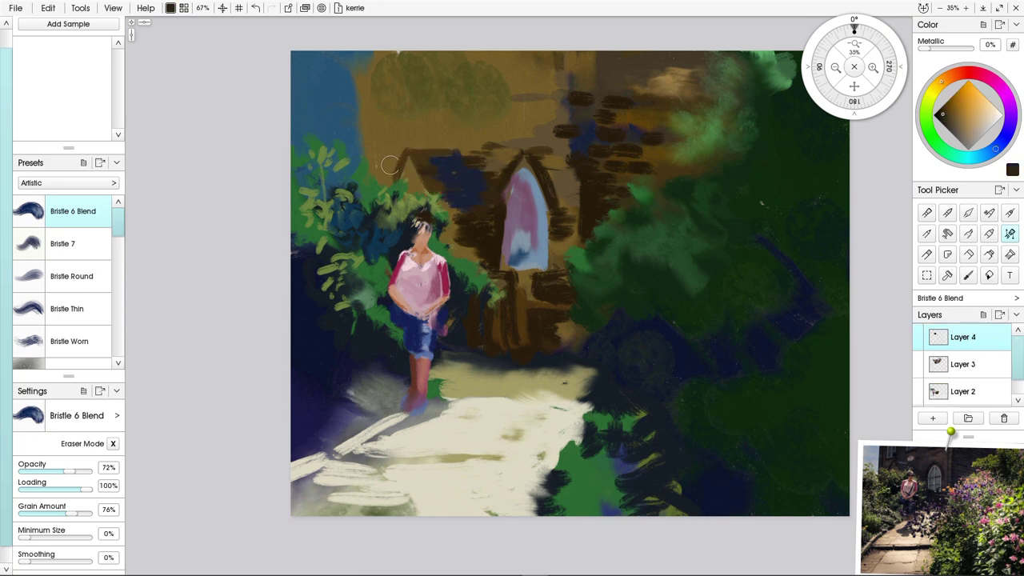
left_click_drag(400, 160, 391, 184)
left_click_drag(442, 201, 462, 242)
- Darken the wall right of the arched window and fill the window with a muted blue sampled from it
left_click_drag(563, 229, 563, 266)
left_click(525, 256, "alt")
mouse_move(529, 182)
left_mouse_down()
mouse_move(540, 247)
mouse_move(513, 260)
left_mouse_up()
left_click_drag(515, 209, 510, 263)
mouse_move(521, 173)
left_mouse_down()
mouse_move(516, 230)
mouse_move(486, 252)
mouse_move(450, 240)
left_mouse_up()
- On a new layer, paint a dark brown finial on the gable and a dark edge on the wall's left corner
left_click(933, 419)
left_click(555, 248, "alt")
left_click_drag(480, 141, 467, 156)
left_click_drag(408, 116, 410, 148)
mouse_move(362, 120)
left_mouse_down()
mouse_move(379, 56)
mouse_move(385, 102)
left_mouse_up()
left_click_drag(364, 107, 369, 166)
- Paint sampled sky blue and dark brown along the building's left edge above the bush
left_click(342, 98, "alt")
mouse_move(355, 86)
left_mouse_down()
mouse_move(357, 142)
mouse_move(375, 176)
mouse_move(382, 171)
left_mouse_up()
left_click(395, 136, "alt")
left_click(405, 147, "alt")
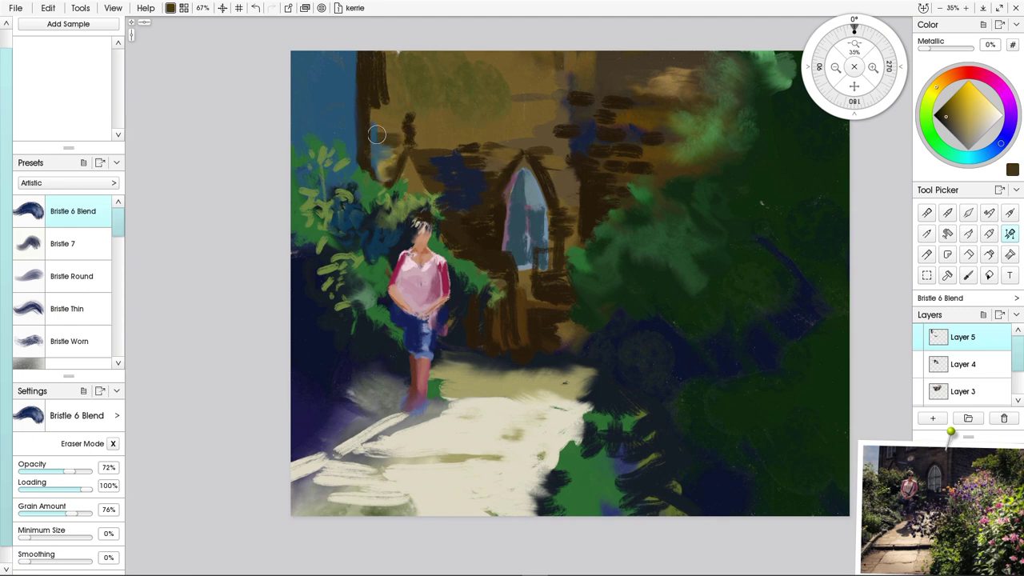
left_click_drag(376, 134, 387, 110)
- Block in the upper-storey windows in sampled greyish tan and add a matching stone stroke on the wall below
mouse_move(387, 60)
left_mouse_down()
mouse_move(388, 80)
mouse_move(403, 53)
mouse_move(412, 85)
left_mouse_up()
left_click(403, 97, "alt")
left_click_drag(461, 56, 484, 70)
left_click_drag(549, 53, 533, 53)
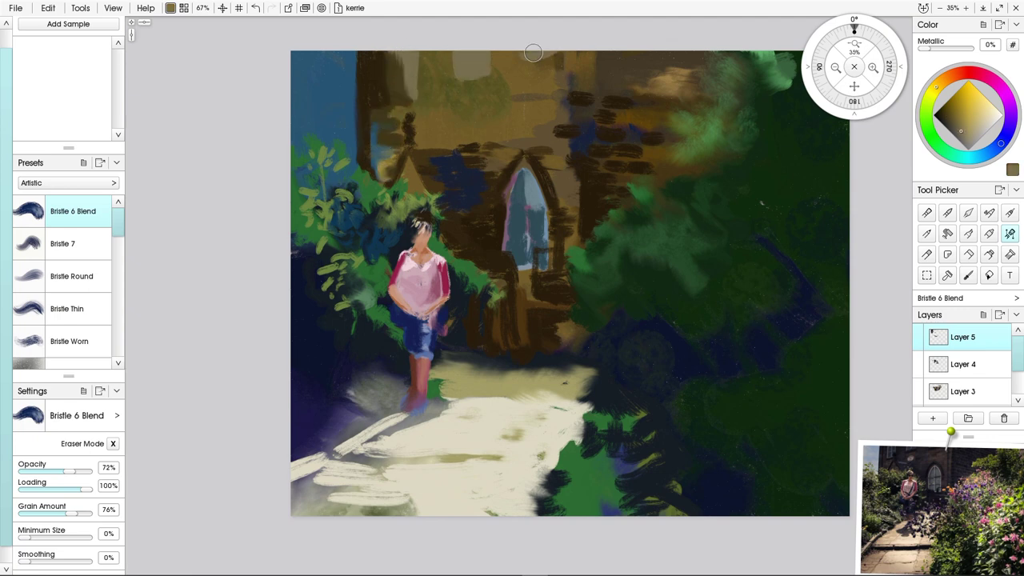
left_click_drag(458, 117, 487, 118)
mouse_move(486, 58)
left_mouse_down()
mouse_move(489, 83)
mouse_move(553, 57)
left_mouse_up()
- On a new layer, paint dark brown frames and brickwork around and below the upper windows, and sample the wall's brown
left_click(573, 98, "alt")
left_click(933, 419)
left_click_drag(452, 98, 497, 93)
left_click_drag(509, 75, 554, 69)
mouse_move(440, 75)
left_mouse_down()
mouse_move(442, 57)
mouse_move(441, 81)
left_mouse_up()
left_click_drag(507, 54, 505, 75)
mouse_move(569, 54)
left_mouse_down()
mouse_move(569, 84)
mouse_move(470, 99)
left_mouse_up()
mouse_move(538, 106)
left_mouse_down()
mouse_move(500, 113)
mouse_move(560, 116)
mouse_move(571, 152)
left_mouse_up()
left_click(455, 98, "alt")
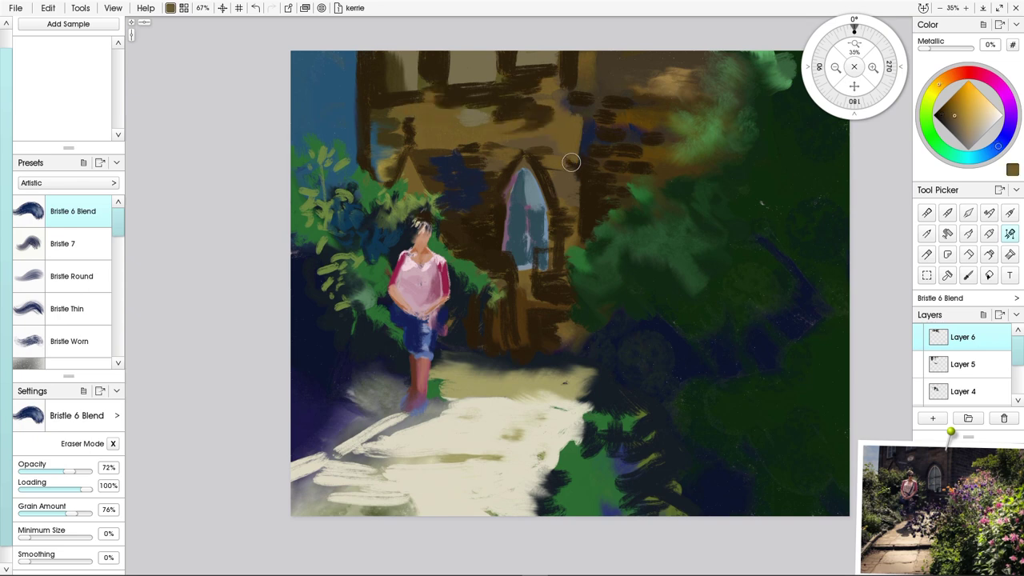
- Paint sampled brown and greyish-tan strokes on the stonework around the arched window and over its panes
left_click_drag(584, 70, 582, 114)
left_click(579, 200, "alt")
mouse_move(550, 144)
left_mouse_down()
mouse_move(533, 145)
mouse_move(568, 176)
left_mouse_up()
left_click(598, 208, "alt")
mouse_move(544, 165)
left_mouse_down()
mouse_move(555, 201)
mouse_move(520, 232)
mouse_move(538, 259)
left_mouse_up()
left_click(562, 176, "alt")
mouse_move(490, 182)
left_mouse_down()
mouse_move(500, 165)
mouse_move(486, 177)
left_mouse_up()
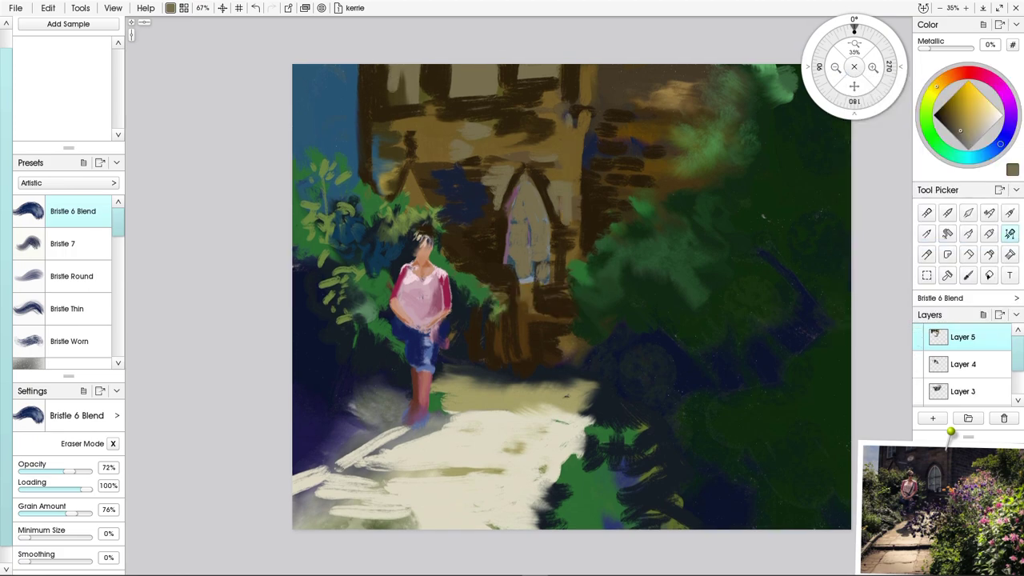
- Merge the layers and, on a new layer, paint greyish-blue highlights on the arched window's frame and bars and the ledge beside it
left_click(48, 8)
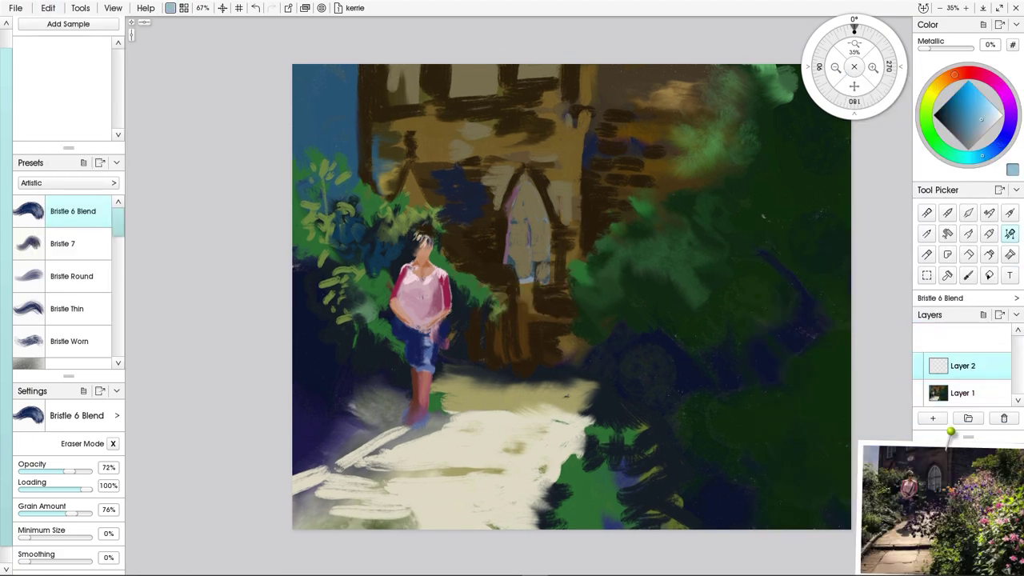
mouse_move(419, 164)
left_mouse_down()
mouse_move(461, 166)
mouse_move(448, 166)
left_mouse_up()
key("ctrl+z")
left_click(969, 133)
left_click_drag(528, 181, 550, 220)
mouse_move(523, 180)
left_mouse_down()
mouse_move(512, 211)
mouse_move(530, 275)
mouse_move(549, 265)
left_mouse_up()
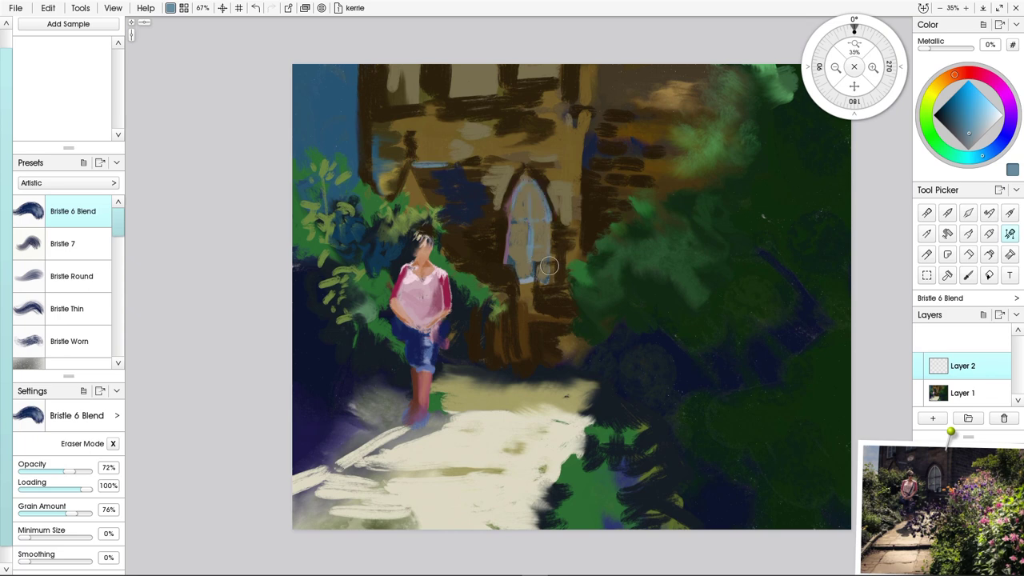
- Paint pale grey-green leaf clusters beside the figure's head, near the arched window and on top of the sky-side bush
left_click(929, 135)
left_click(976, 129)
mouse_move(458, 243)
left_mouse_down()
mouse_move(452, 262)
mouse_move(468, 257)
left_mouse_up()
left_click_drag(466, 254, 481, 258)
left_click_drag(438, 199, 440, 221)
left_click_drag(451, 222, 480, 233)
left_click_drag(491, 251, 509, 273)
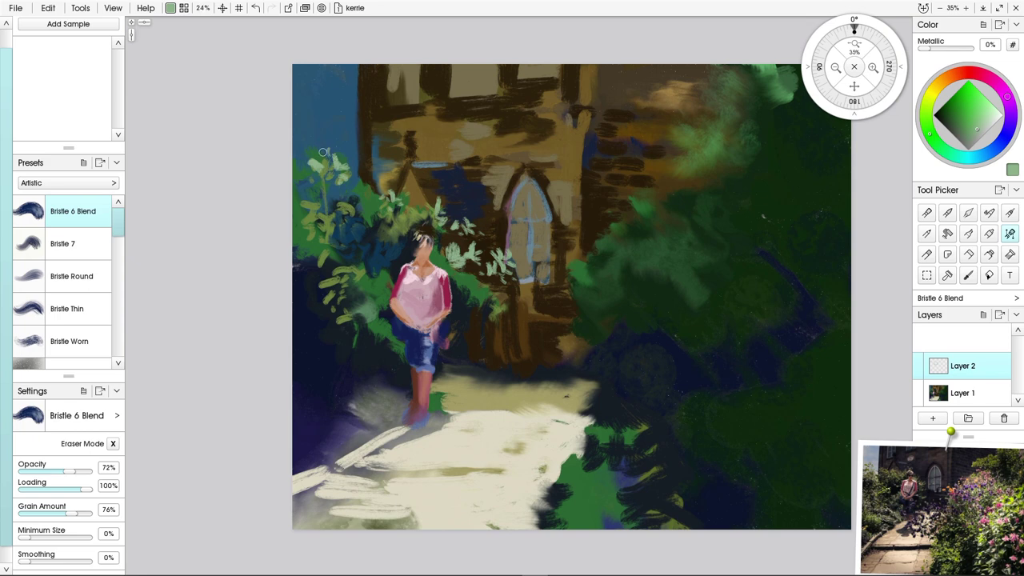
left_click_drag(325, 153, 383, 144)
- Repaint the sky in a lighter blue between the canvas edge, the building and the top of the bush
left_click(966, 158)
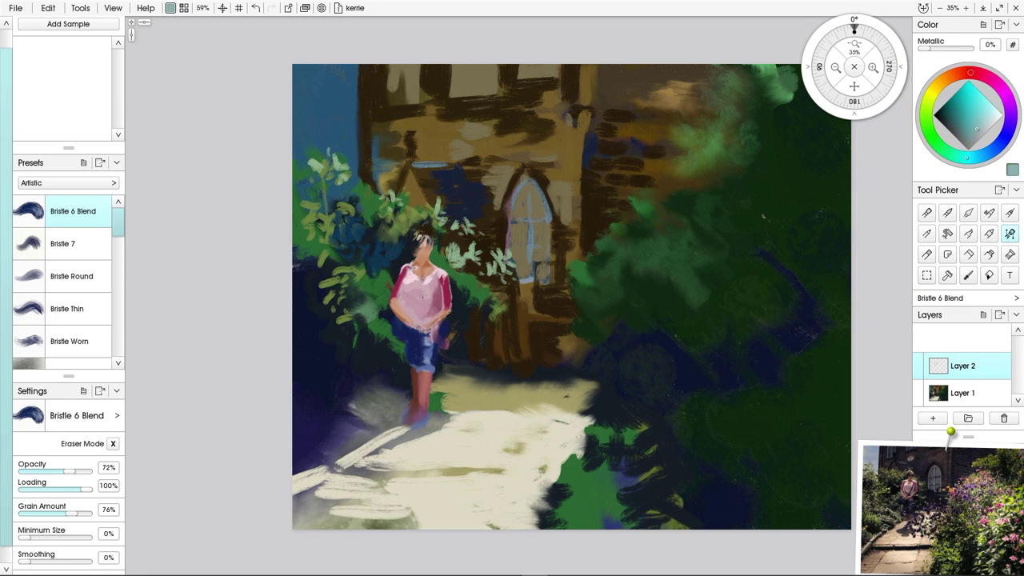
left_click(982, 114)
left_click(984, 155)
left_click(989, 116)
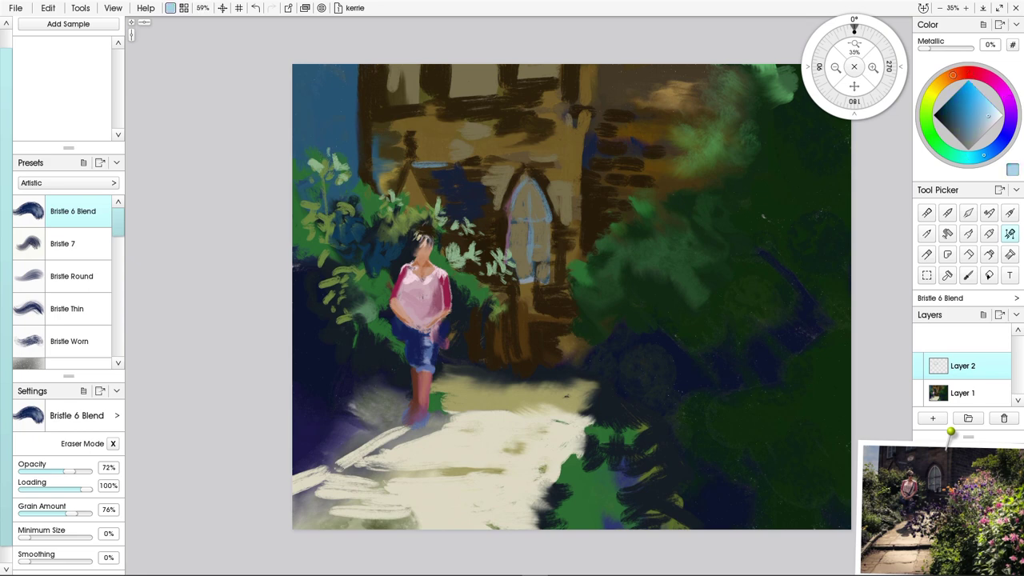
mouse_move(331, 112)
left_mouse_down()
mouse_move(340, 86)
mouse_move(347, 132)
mouse_move(352, 64)
mouse_move(303, 78)
mouse_move(328, 106)
mouse_move(308, 128)
mouse_move(339, 141)
mouse_move(344, 164)
mouse_move(355, 144)
mouse_move(357, 186)
mouse_move(330, 187)
left_mouse_up()
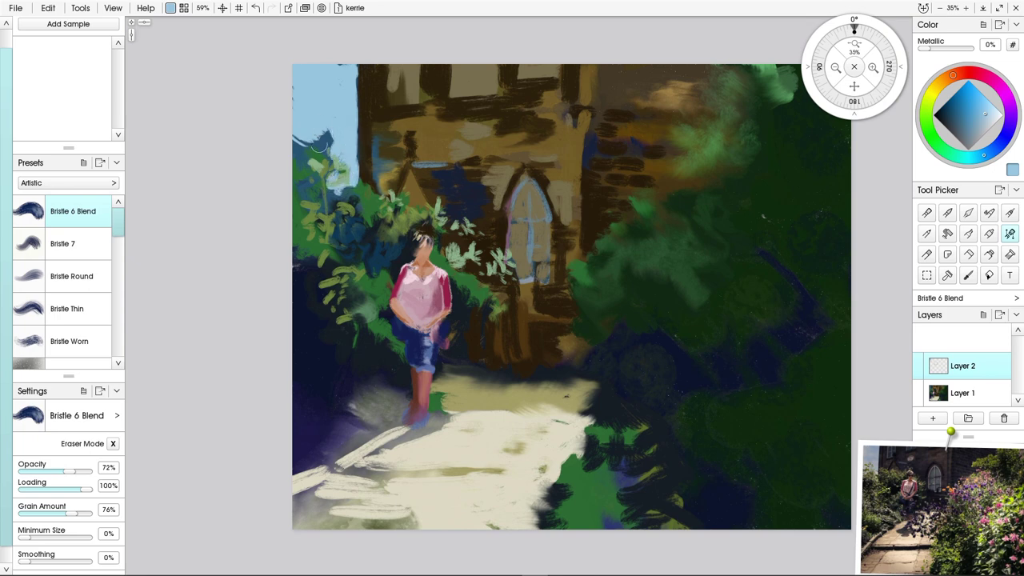
mouse_move(319, 146)
left_mouse_down()
mouse_move(329, 152)
mouse_move(317, 135)
left_mouse_up()
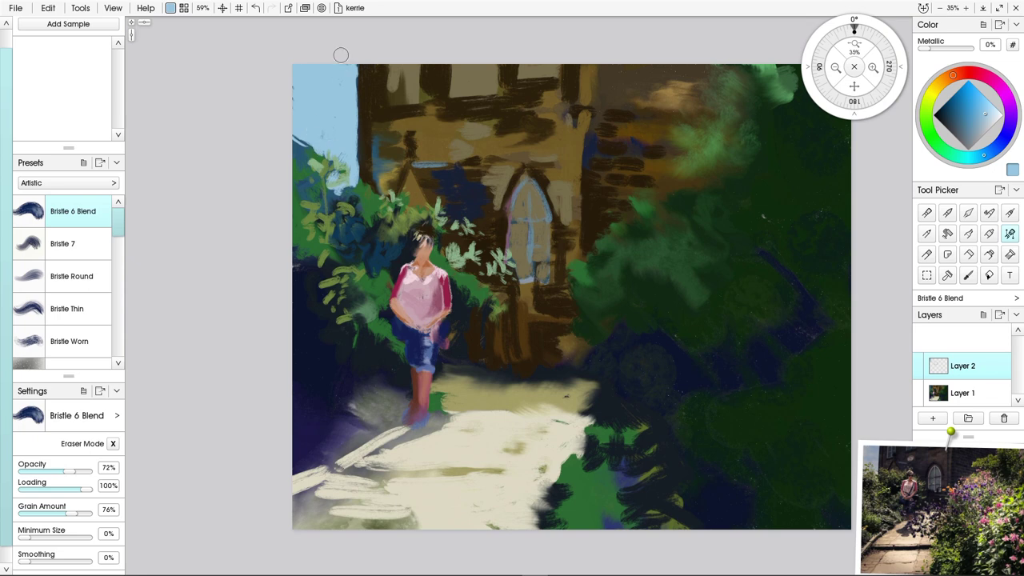
left_click_drag(350, 62, 353, 140)
mouse_move(295, 80)
left_mouse_down()
mouse_move(294, 141)
mouse_move(308, 183)
mouse_move(290, 191)
left_mouse_up()
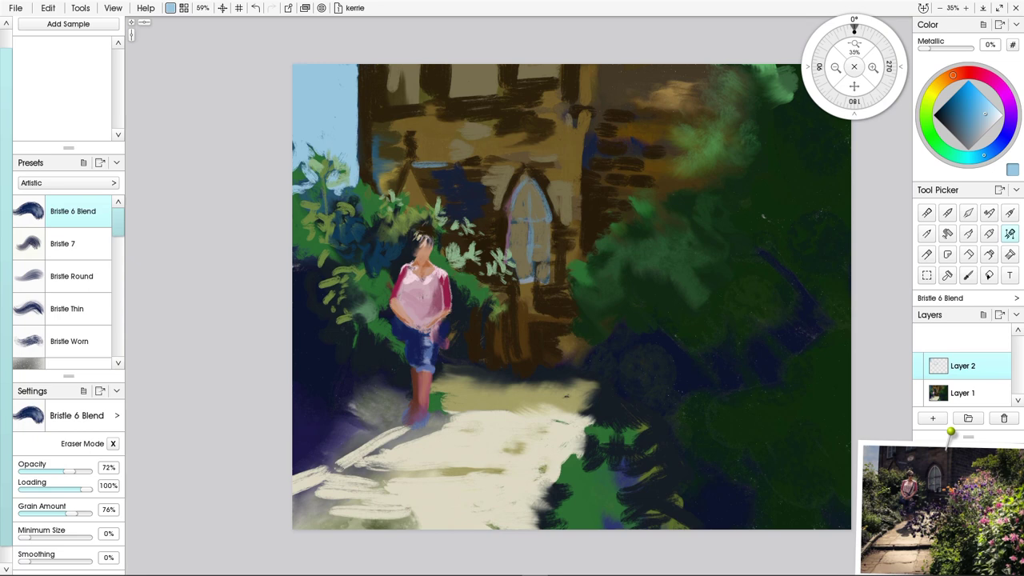
- On a new layer, paint paler blue clouds, then soften them and fill the sky's edges with sampled sky blue
left_click(932, 418)
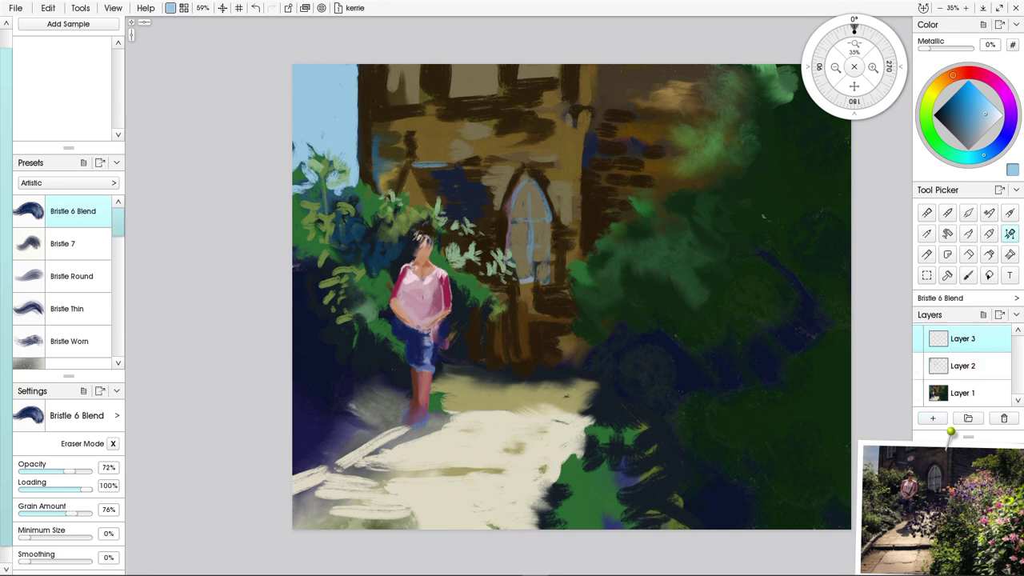
left_click(991, 113)
mouse_move(297, 76)
left_mouse_down()
mouse_move(352, 100)
mouse_move(359, 111)
mouse_move(343, 118)
mouse_move(311, 102)
mouse_move(308, 135)
mouse_move(316, 126)
mouse_move(342, 142)
left_mouse_up()
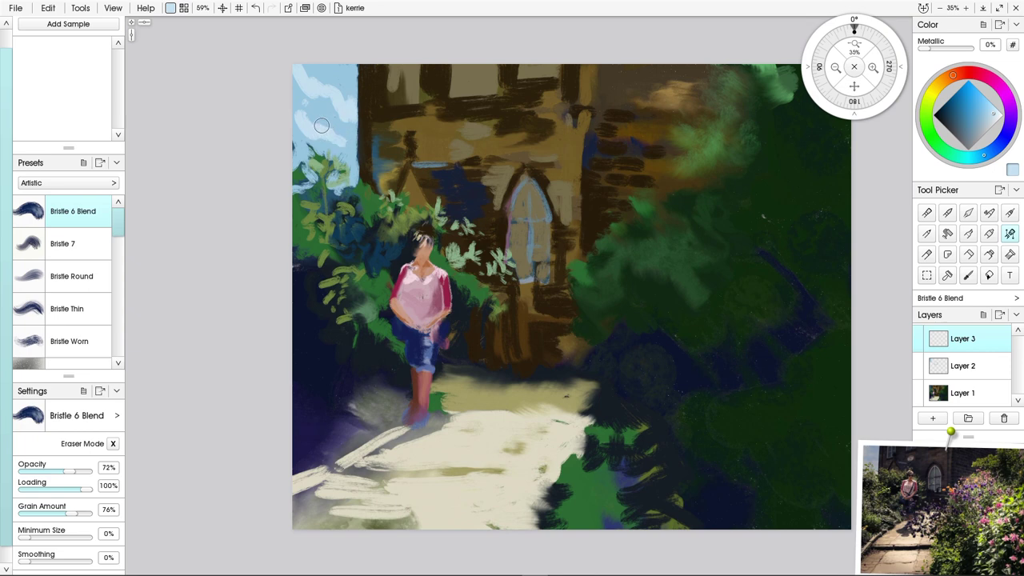
left_click(324, 121, "alt")
mouse_move(308, 102)
left_mouse_down()
mouse_move(343, 150)
mouse_move(322, 140)
left_mouse_up()
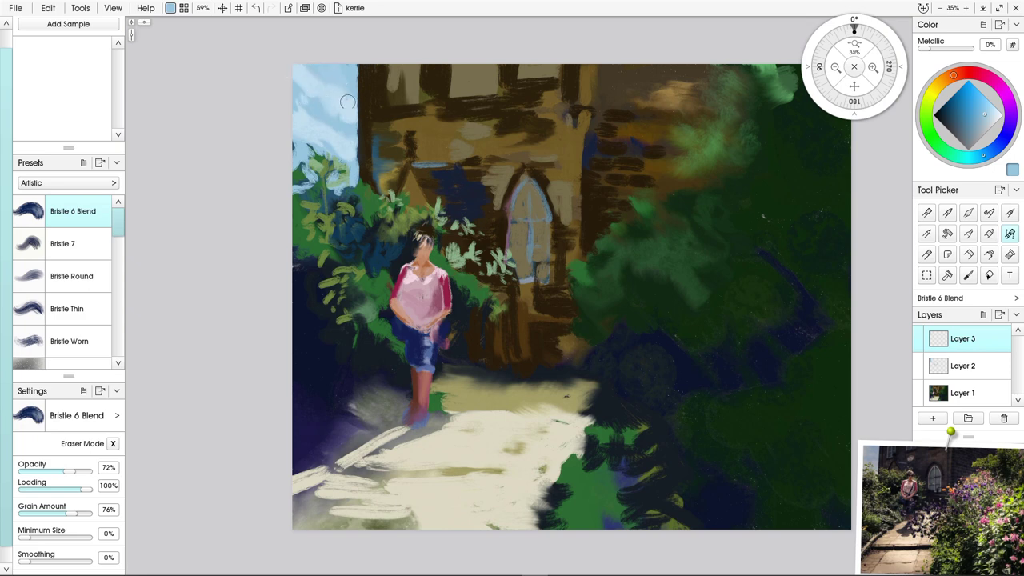
mouse_move(348, 101)
left_mouse_down()
mouse_move(349, 61)
mouse_move(343, 104)
mouse_move(357, 147)
mouse_move(342, 79)
mouse_move(321, 77)
mouse_move(345, 64)
mouse_move(353, 77)
mouse_move(355, 58)
mouse_move(343, 95)
mouse_move(300, 59)
mouse_move(306, 100)
mouse_move(316, 96)
mouse_move(281, 102)
mouse_move(307, 110)
mouse_move(290, 128)
mouse_move(297, 112)
mouse_move(322, 149)
mouse_move(342, 153)
mouse_move(345, 169)
mouse_move(303, 150)
mouse_move(336, 170)
mouse_move(347, 131)
mouse_move(355, 171)
mouse_move(352, 58)
mouse_move(357, 139)
mouse_move(343, 151)
mouse_move(350, 220)
left_mouse_up()
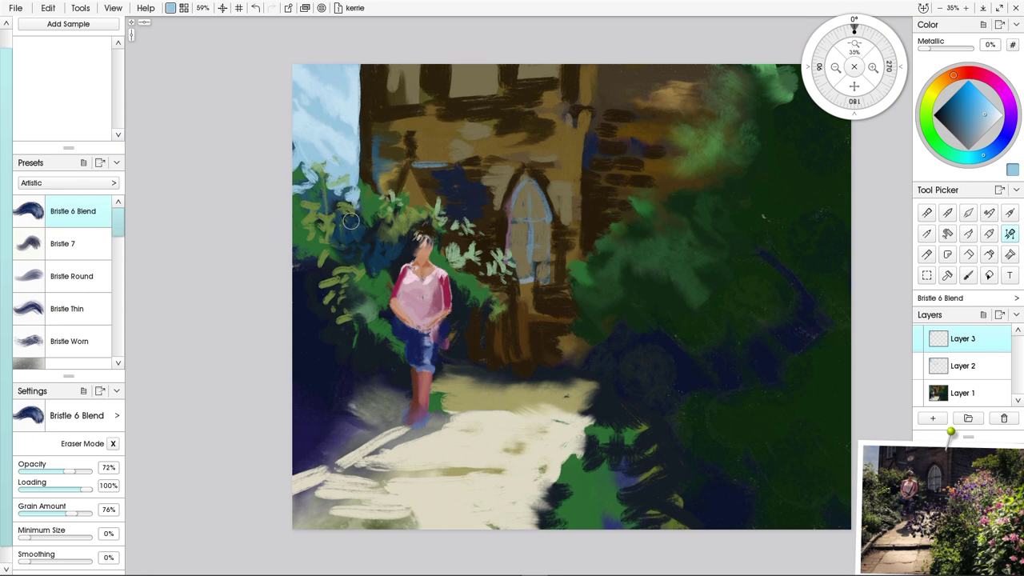
mouse_move(351, 221)
left_mouse_down()
mouse_move(331, 205)
mouse_move(333, 193)
mouse_move(302, 201)
mouse_move(308, 188)
mouse_move(317, 198)
mouse_move(302, 191)
mouse_move(296, 205)
mouse_move(292, 195)
mouse_move(366, 195)
left_mouse_up()
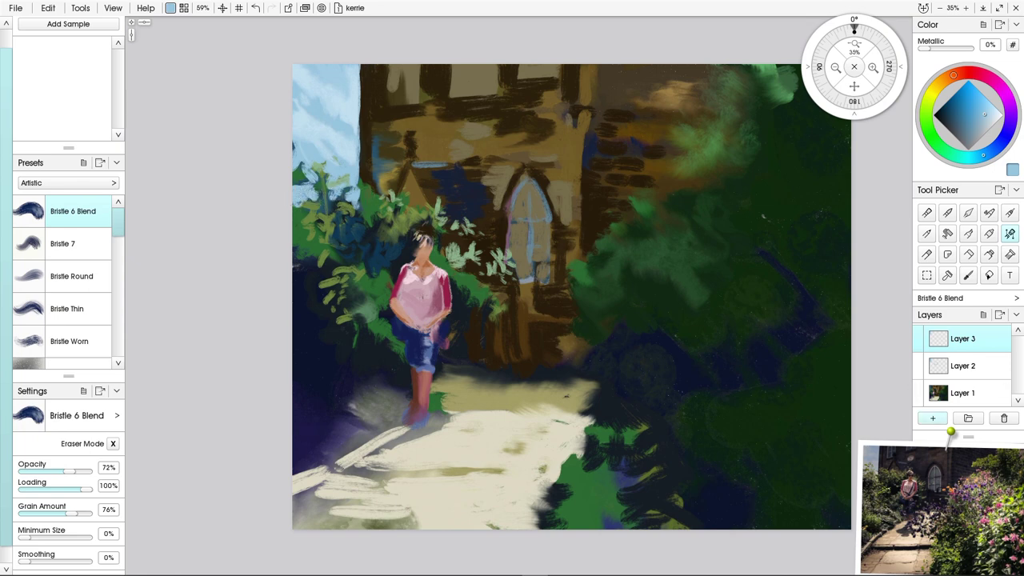
- Add another layer and merge all layers into one
left_click(933, 417)
left_click(48, 8)
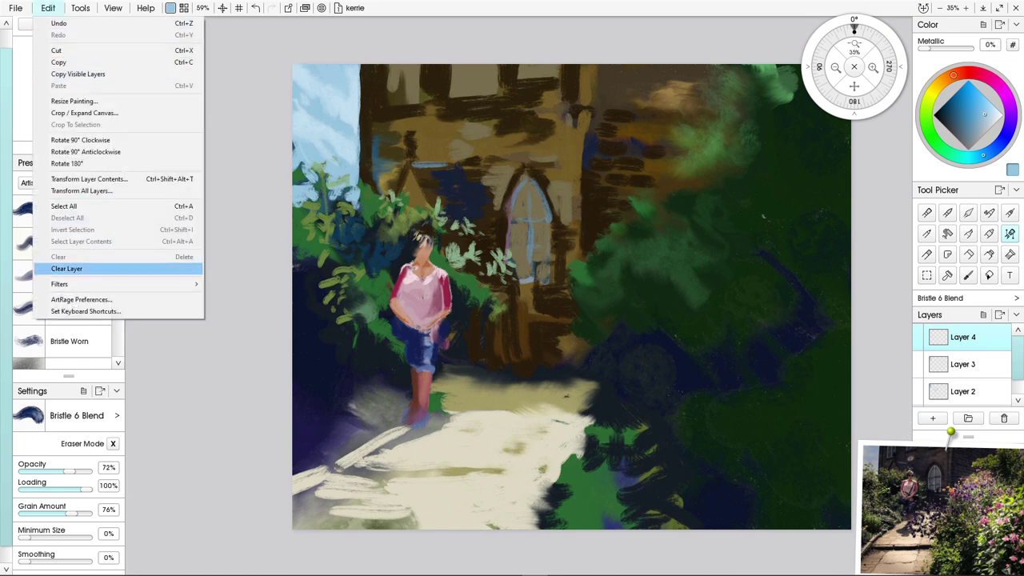
left_click(983, 315)
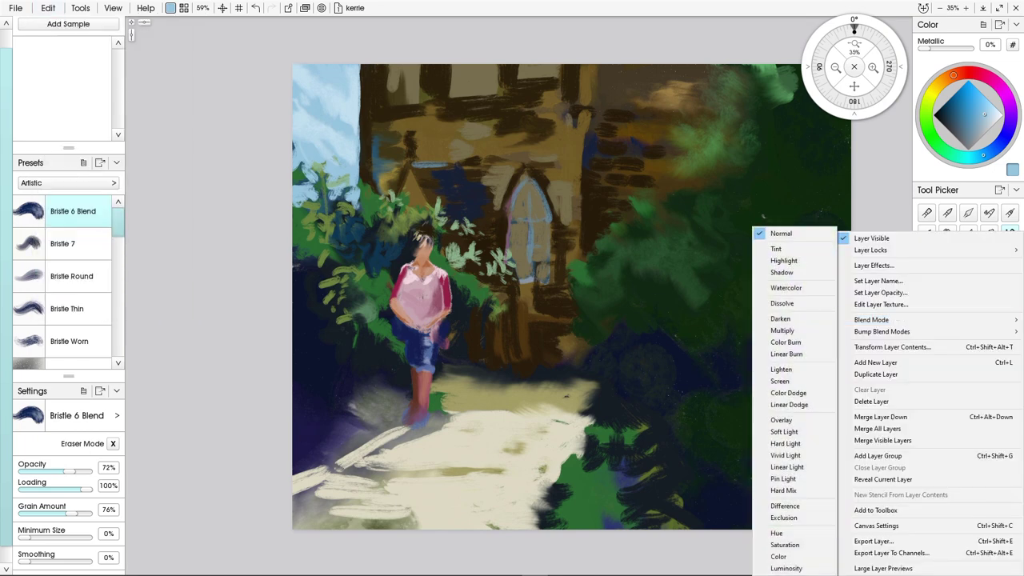
left_click(880, 196)
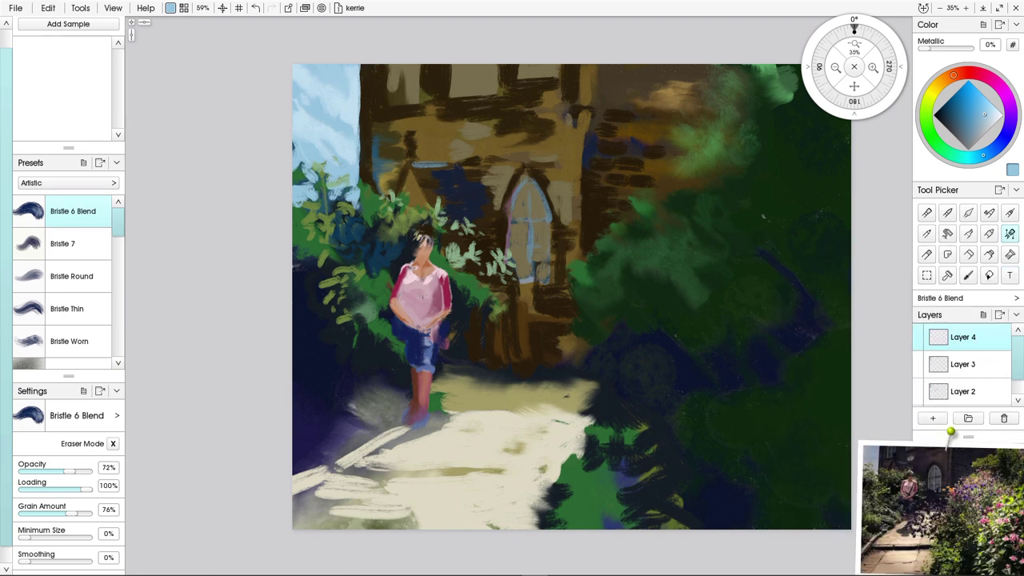
left_click(983, 315)
mouse_move(983, 320)
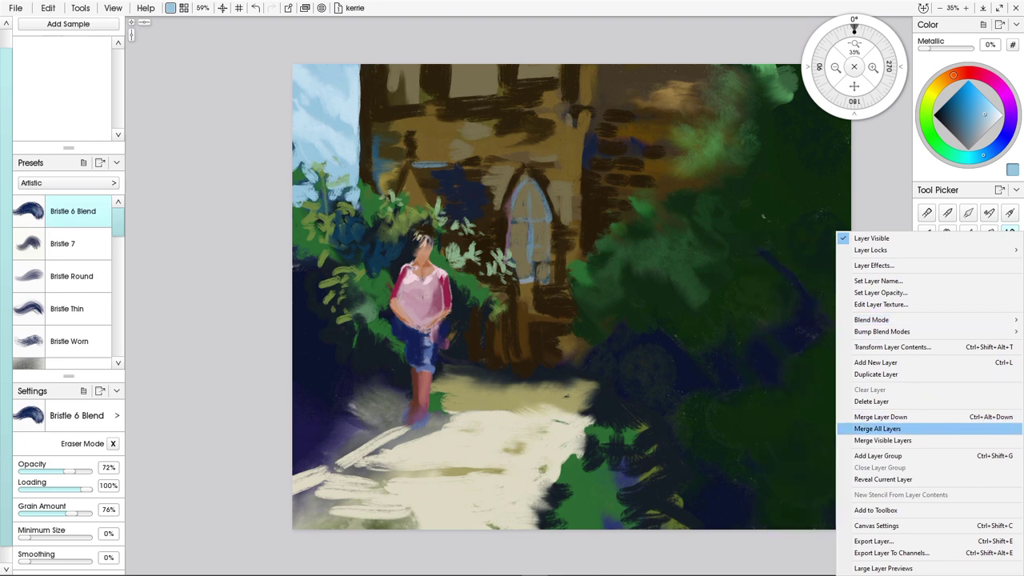
left_click(865, 428)
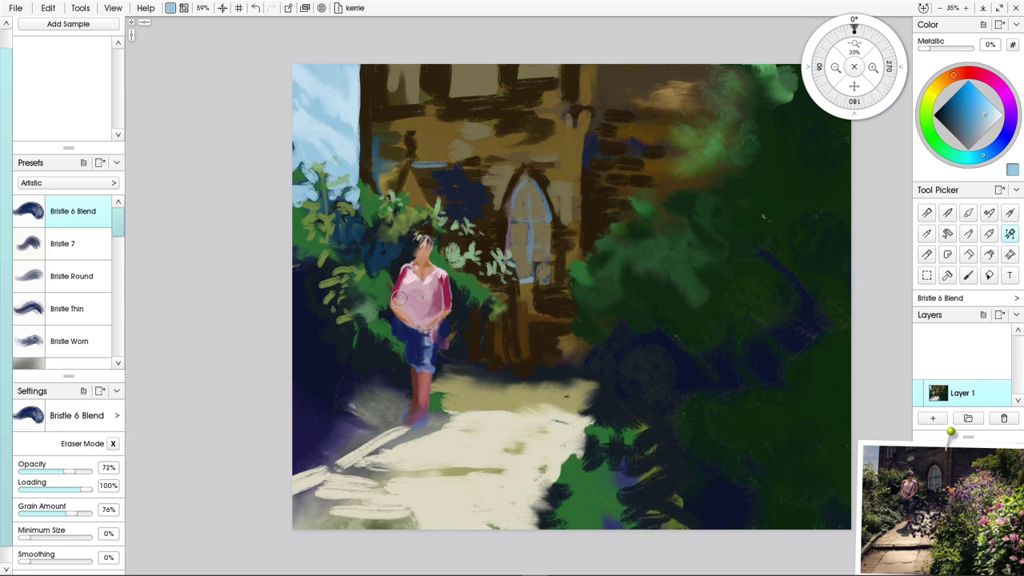
- On a new layer, paint sampled grey-green leaves on the branch below the arched window at the figure's side
left_click(499, 258, "alt")
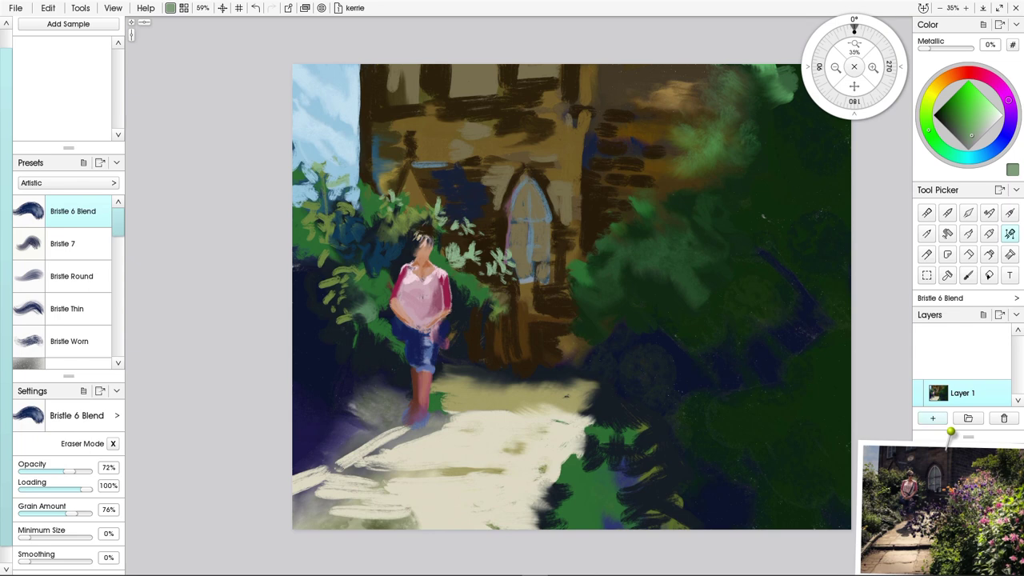
key("ctrl+shift+n")
left_click_drag(479, 290, 505, 307)
key("[")
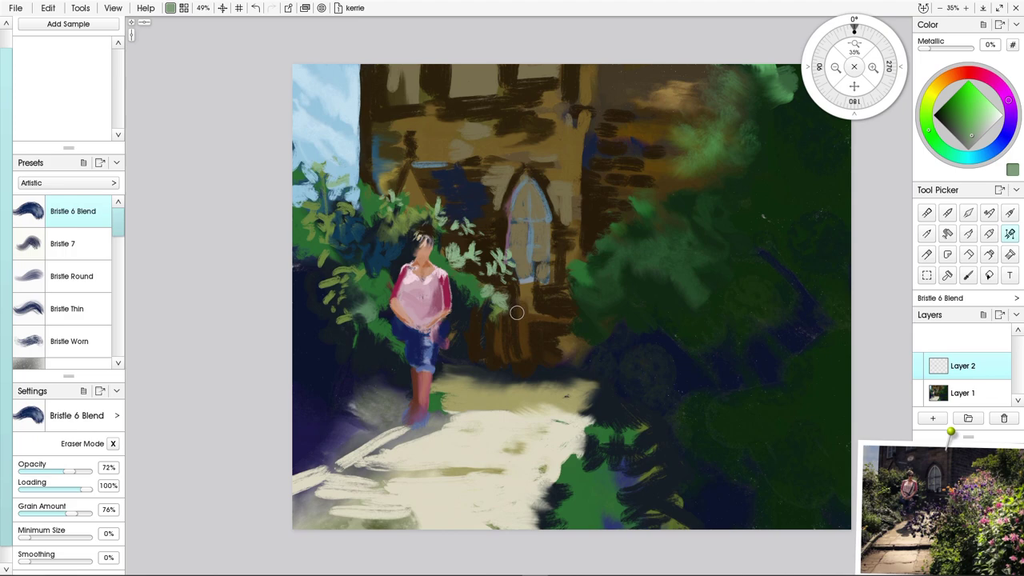
left_click_drag(454, 255, 455, 258)
- Switch to the Simple Paint preset and reduce the brush size to 24%
scroll(455, 234, "up", 6)
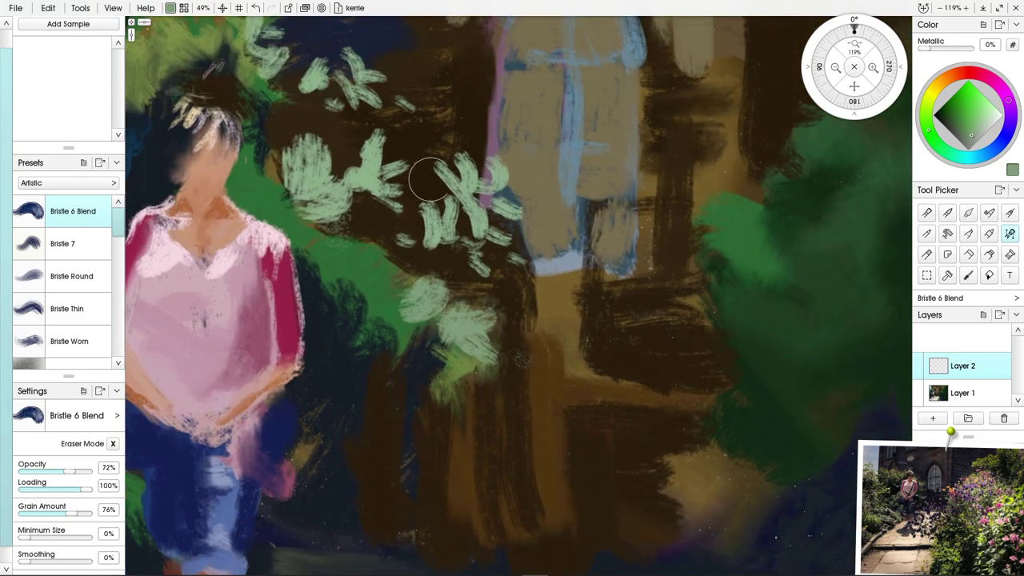
mouse_move(118, 222)
left_mouse_down()
mouse_move(118, 342)
mouse_move(118, 274)
left_mouse_up()
scroll(64, 280, "up", 1)
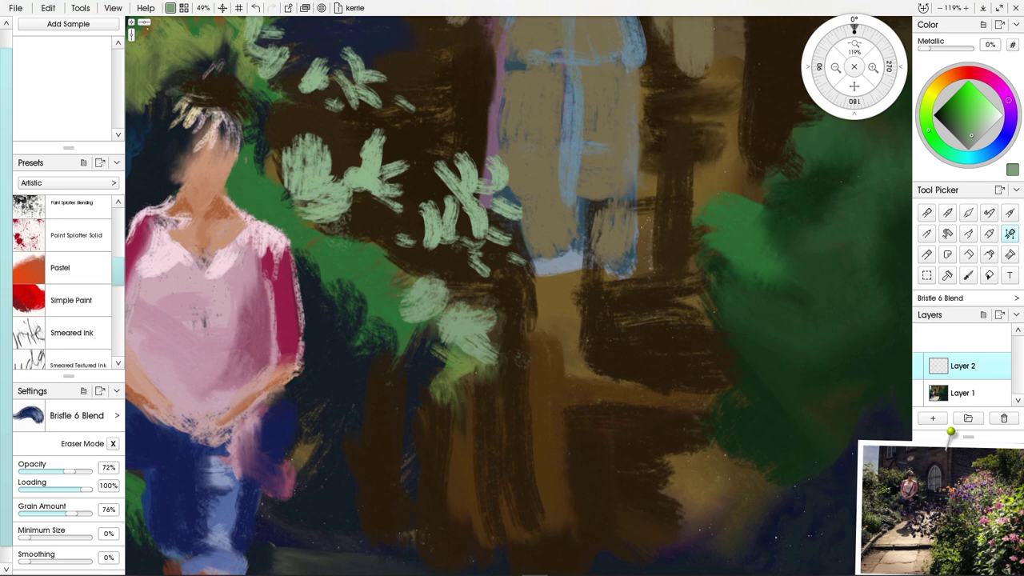
left_click(71, 300)
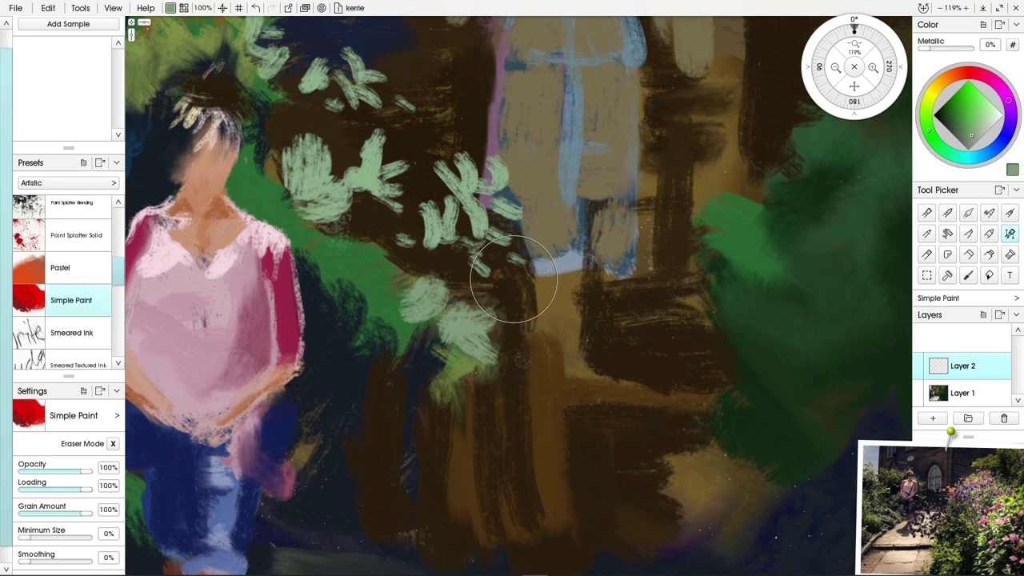
key("bracketleft")
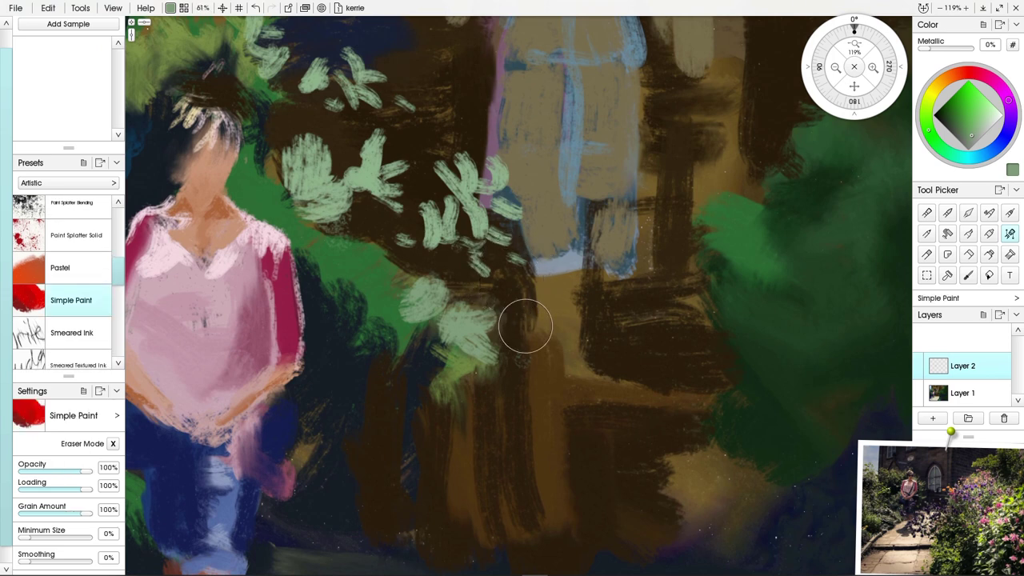
key("bracketleft")
key("bracketleft")
key("bracketleft")
key("bracketleft")
key("bracketleft")
key("bracketleft")
- Paint rounded grey-green leaves beside and below the arched window and add deeper green strokes among them
mouse_move(519, 285)
left_mouse_down()
mouse_move(530, 310)
mouse_move(514, 314)
mouse_move(527, 325)
mouse_move(566, 342)
mouse_move(545, 359)
left_mouse_up()
mouse_move(491, 338)
left_mouse_down()
mouse_move(480, 356)
mouse_move(500, 368)
left_mouse_up()
mouse_move(494, 150)
left_mouse_down()
mouse_move(504, 184)
mouse_move(530, 196)
left_mouse_up()
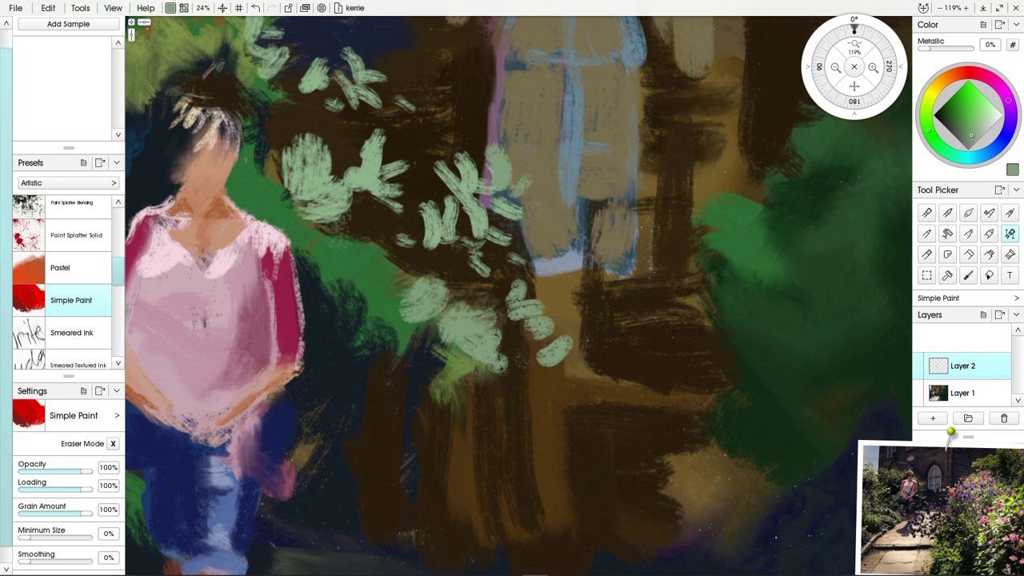
left_click(955, 111)
mouse_move(529, 352)
left_mouse_down()
mouse_move(562, 377)
mouse_move(476, 347)
mouse_move(518, 347)
mouse_move(494, 362)
mouse_move(463, 360)
mouse_move(497, 360)
mouse_move(503, 372)
mouse_move(452, 335)
mouse_move(439, 310)
mouse_move(437, 320)
mouse_move(517, 290)
mouse_move(503, 300)
mouse_move(539, 300)
mouse_move(566, 312)
left_mouse_up()
mouse_move(473, 249)
left_mouse_down()
mouse_move(480, 209)
mouse_move(489, 232)
left_mouse_up()
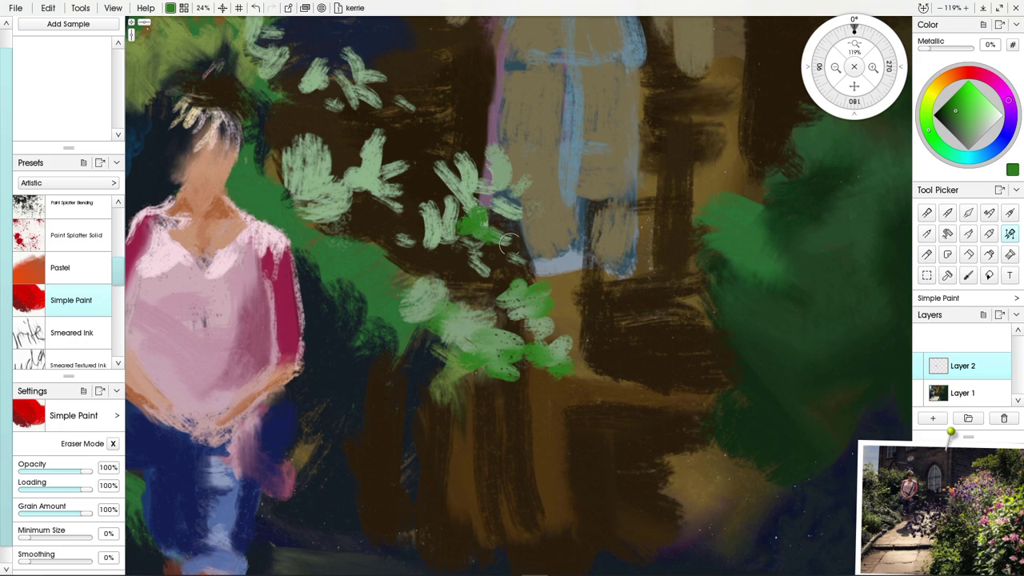
- Undo the recent leaf strokes together with the new layer and the layer merge
scroll(459, 315, "down", 7)
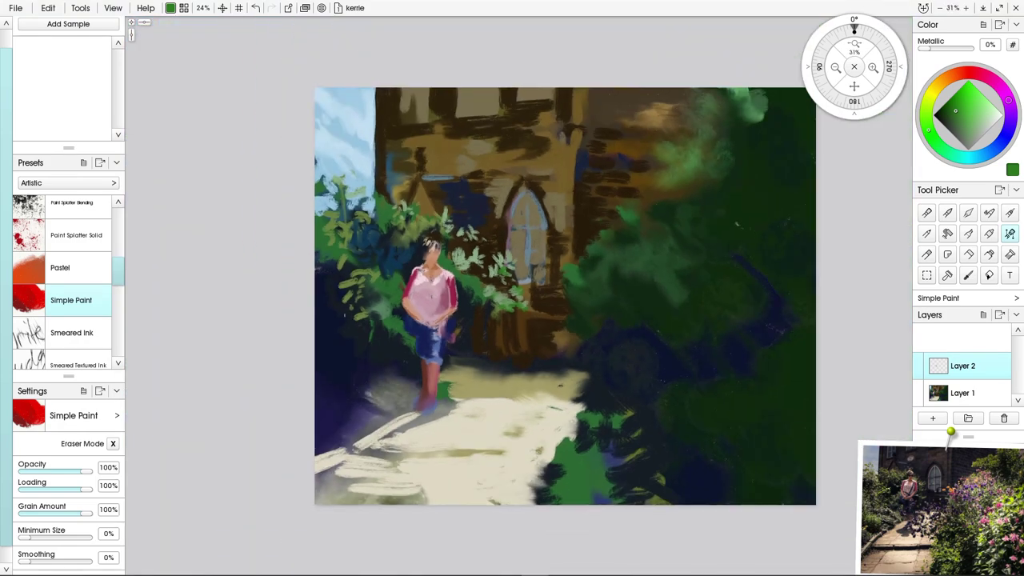
scroll(382, 343, "up", 1)
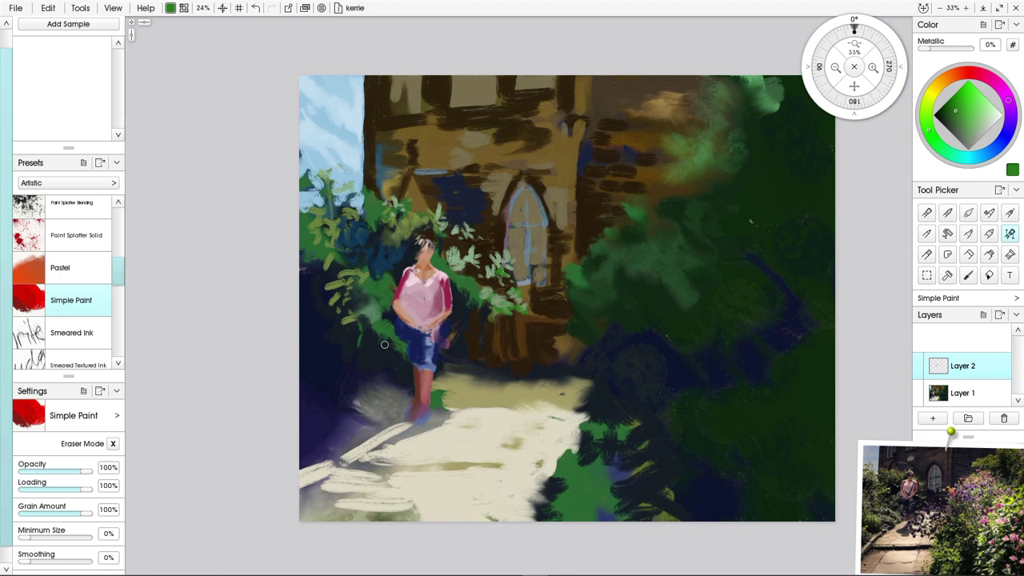
mouse_move(479, 325)
left_mouse_down()
mouse_move(508, 330)
mouse_move(504, 346)
mouse_move(504, 329)
mouse_move(495, 336)
mouse_move(508, 338)
mouse_move(481, 336)
left_mouse_up()
key("ctrl+z")
key("ctrl+z")
key("ctrl+z")
key("ctrl+z")
key("ctrl+z")
key("ctrl+z")
key("ctrl+z")
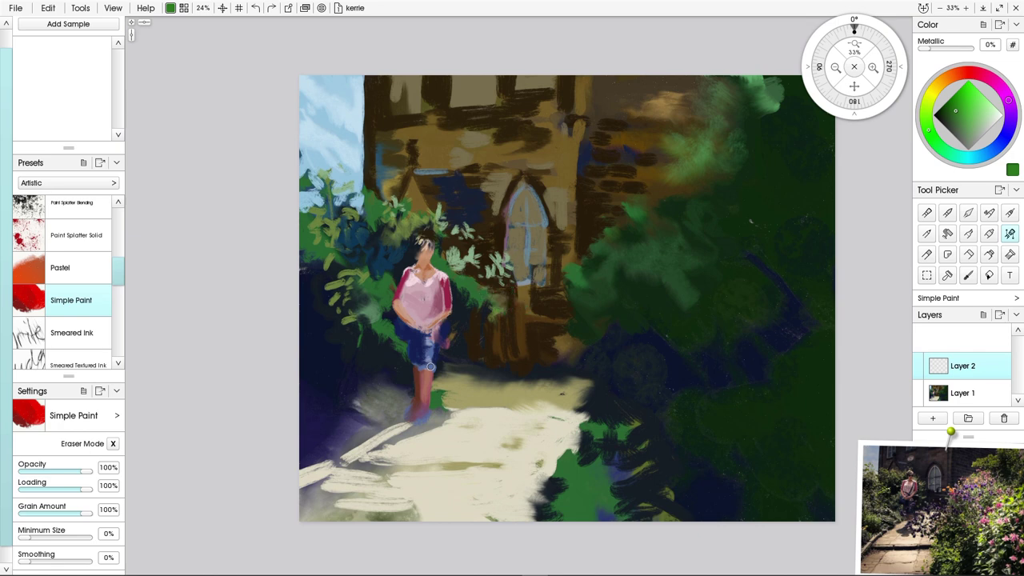
key("ctrl+z")
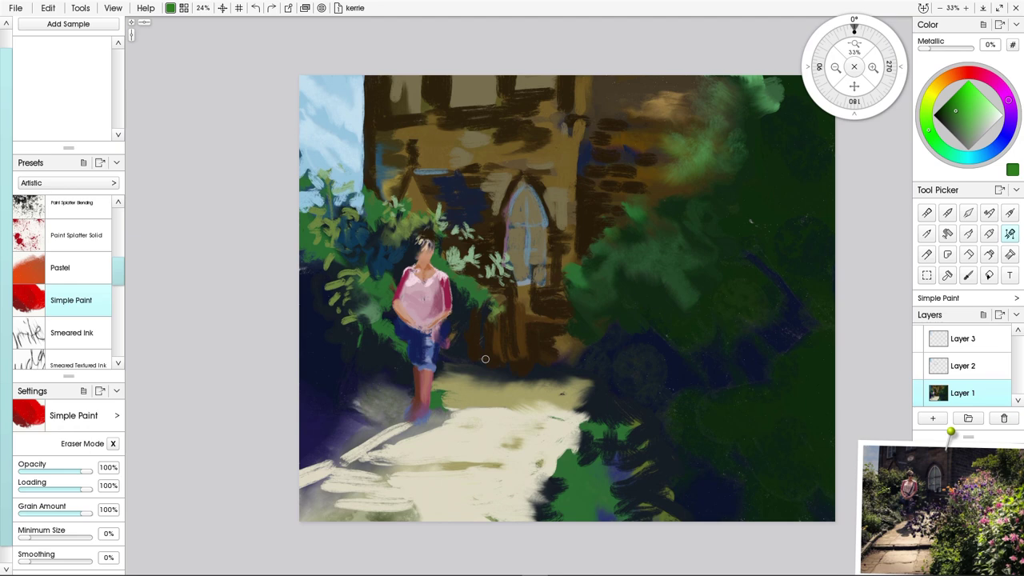
- Merge all layers into one and add a new layer on top
right_click(939, 393)
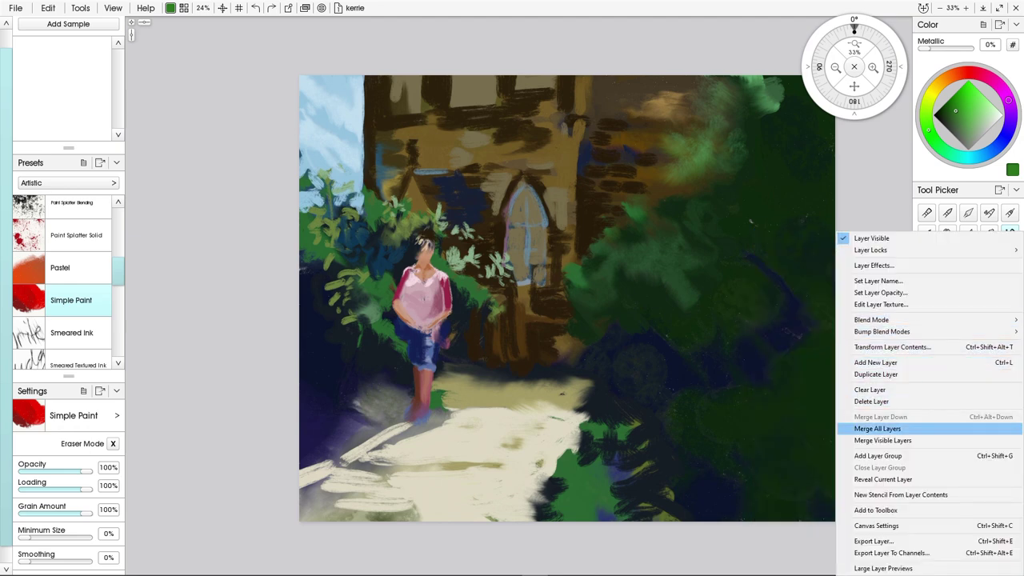
left_click(876, 428)
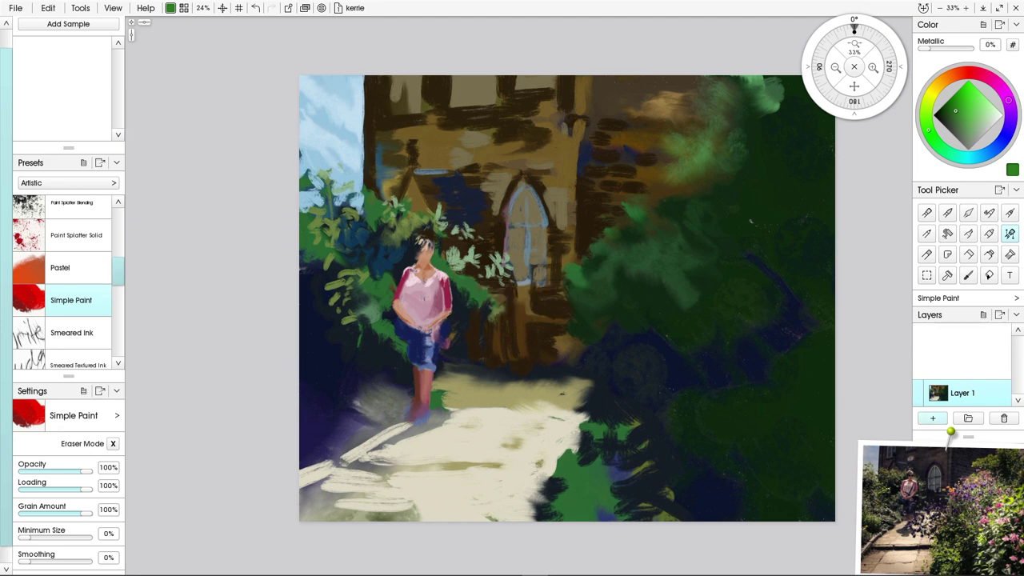
left_click(933, 417)
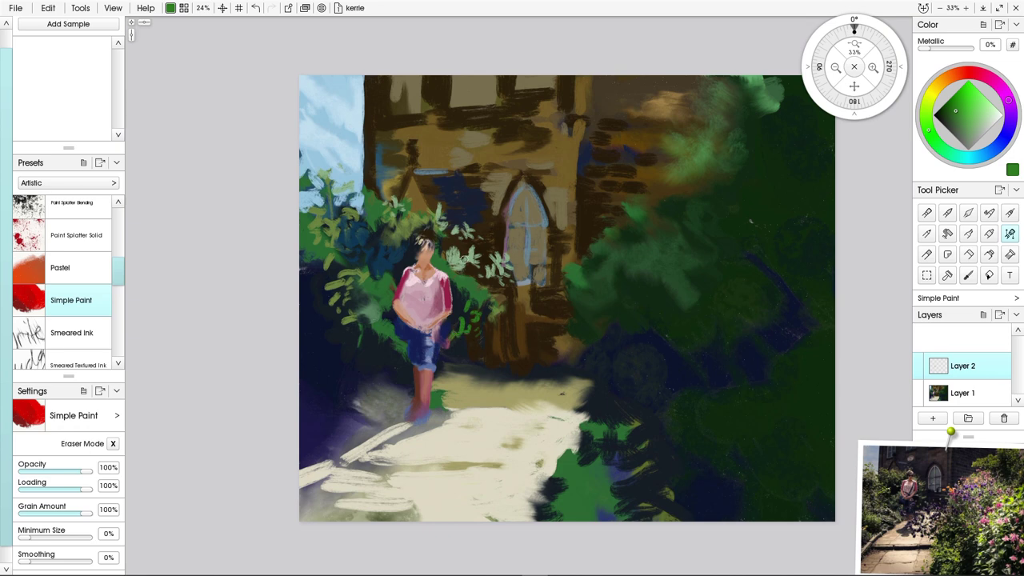
- Paint pale grey-green leaves beside the figure's arm and hip, using the colour sampled from the leaves near the window
left_click(462, 260, "alt")
mouse_move(376, 284)
left_mouse_down()
mouse_move(383, 297)
mouse_move(372, 297)
mouse_move(388, 294)
left_mouse_up()
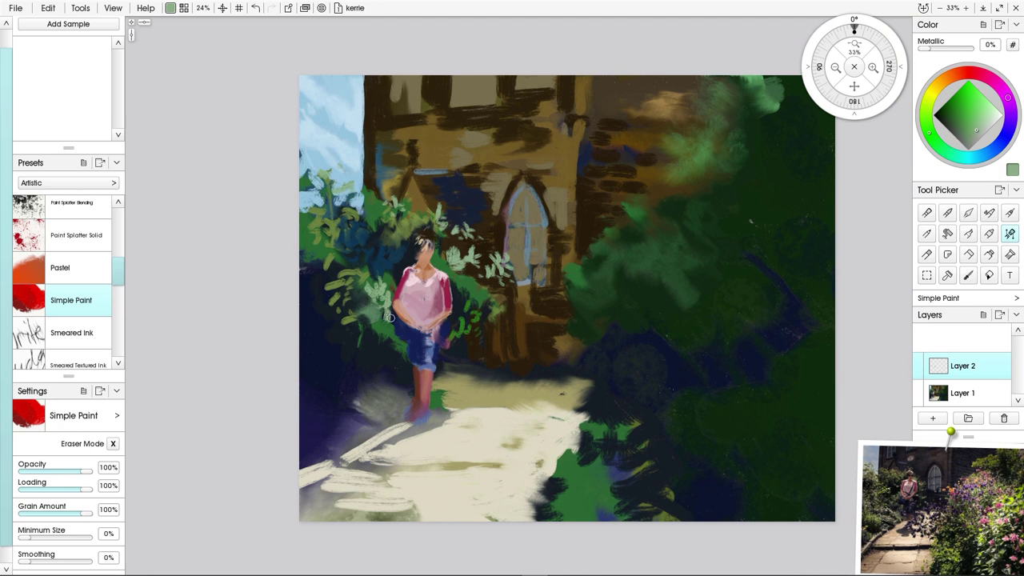
left_click_drag(387, 319, 382, 317)
mouse_move(368, 315)
left_mouse_down()
mouse_move(377, 343)
mouse_move(385, 333)
mouse_move(389, 343)
left_mouse_up()
- Add mid-green and very dark green leaves below the pale ones, beside the figure's shorts and legs
left_click(964, 120)
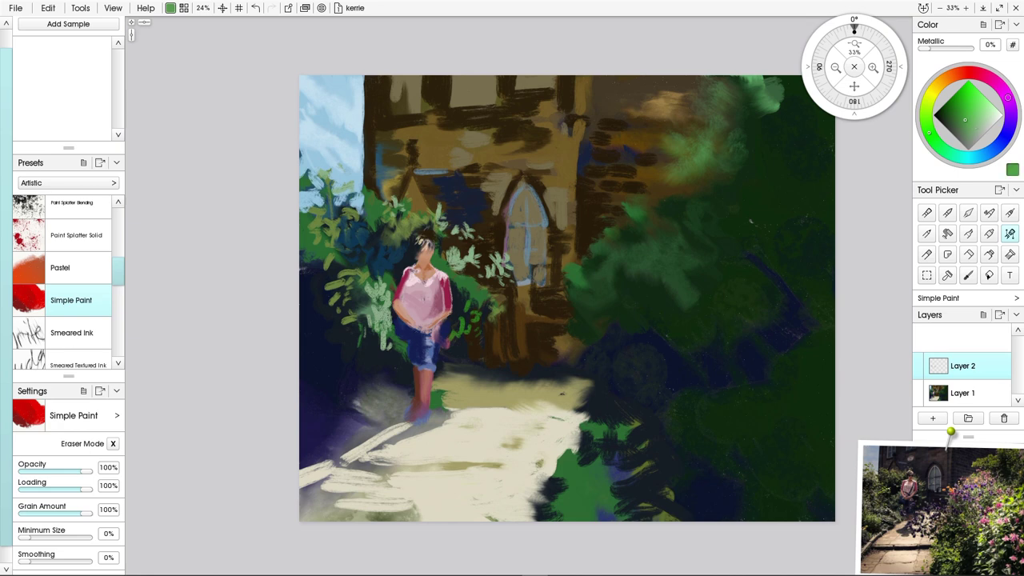
left_click_drag(965, 120, 958, 127)
mouse_move(386, 349)
left_mouse_down()
mouse_move(393, 370)
mouse_move(374, 346)
left_mouse_up()
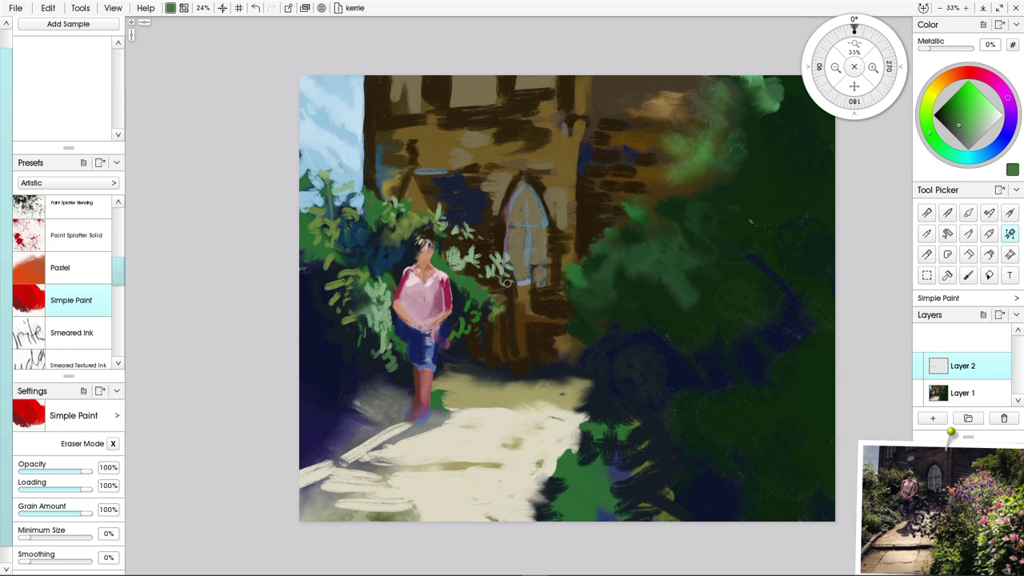
left_click(945, 117)
mouse_move(373, 351)
left_mouse_down()
mouse_move(362, 371)
mouse_move(405, 406)
left_mouse_up()
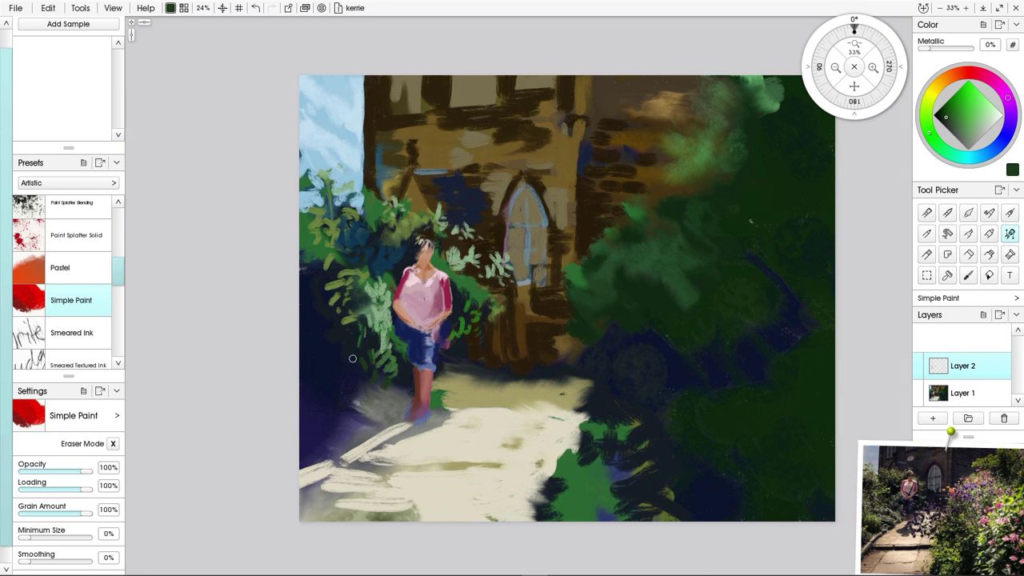
- Enlarge the brush to 35% and paint dark green strokes into the shadow at the base of the bush beside the figure
key("bracketright")
key("bracketright")
key("bracketright")
left_click_drag(353, 351, 354, 369)
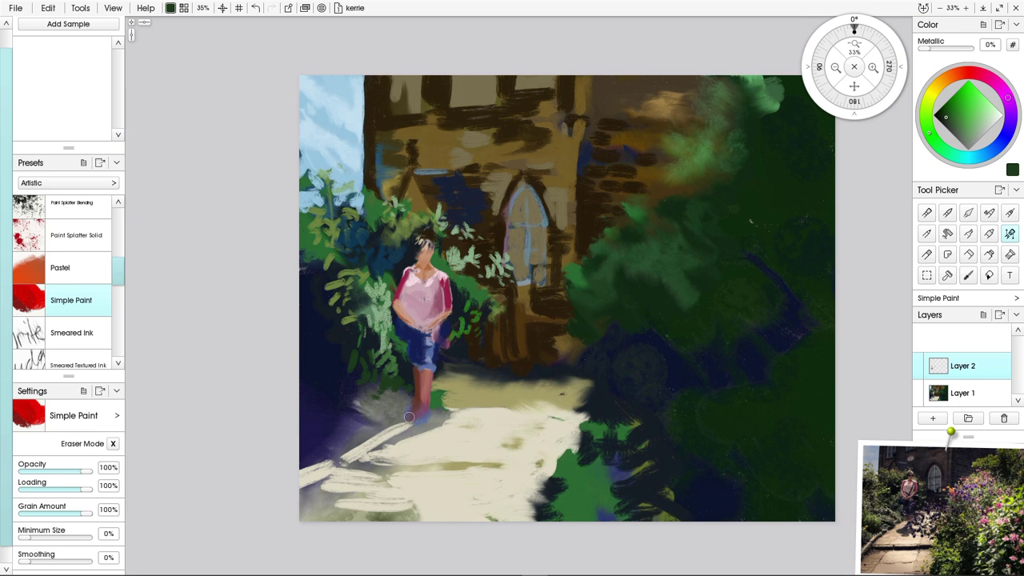
- Paint light grey-beige strokes along the path's edge beside the figure's feet, using a colour sampled from the path
left_click(372, 436, "alt")
mouse_move(347, 436)
left_mouse_down()
mouse_move(392, 399)
mouse_move(331, 434)
mouse_move(350, 417)
mouse_move(328, 421)
mouse_move(353, 447)
mouse_move(405, 435)
left_mouse_up()
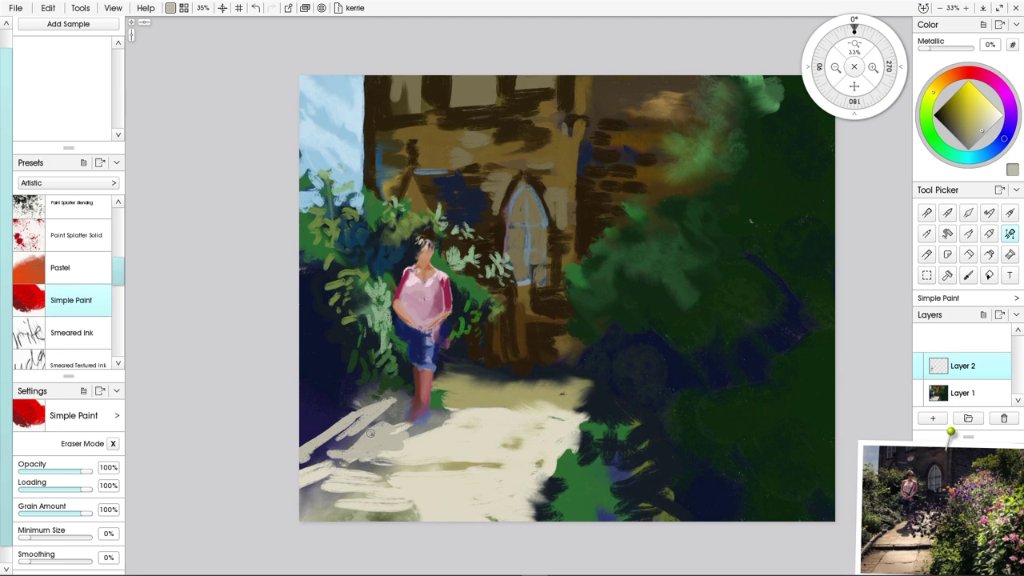
left_click_drag(364, 437, 309, 469)
- Paint sampled grey-green leaves at the base of the bush by the path and up its outer edge
left_click(384, 345, "alt")
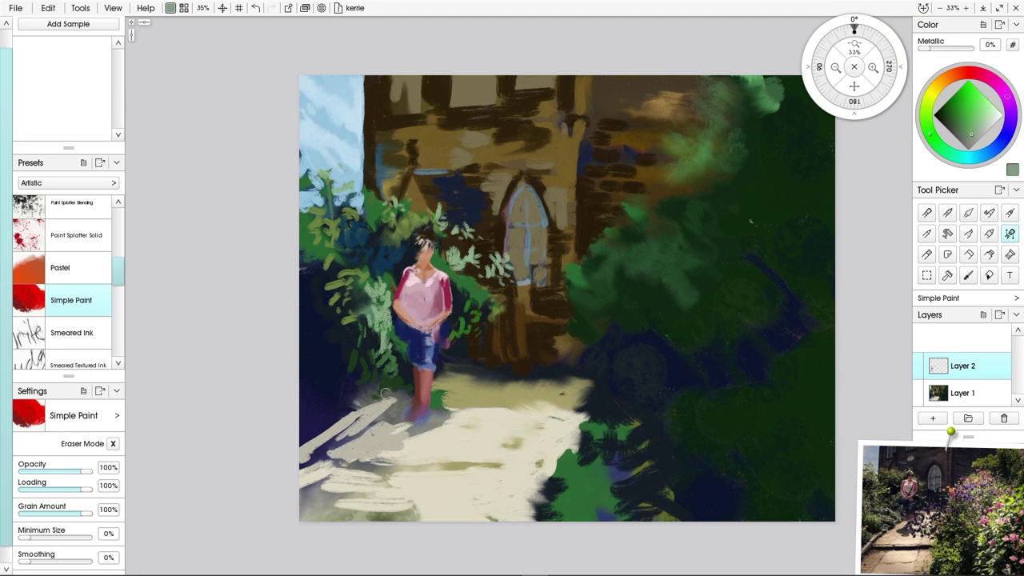
mouse_move(387, 392)
left_mouse_down()
mouse_move(398, 400)
mouse_move(372, 404)
left_mouse_up()
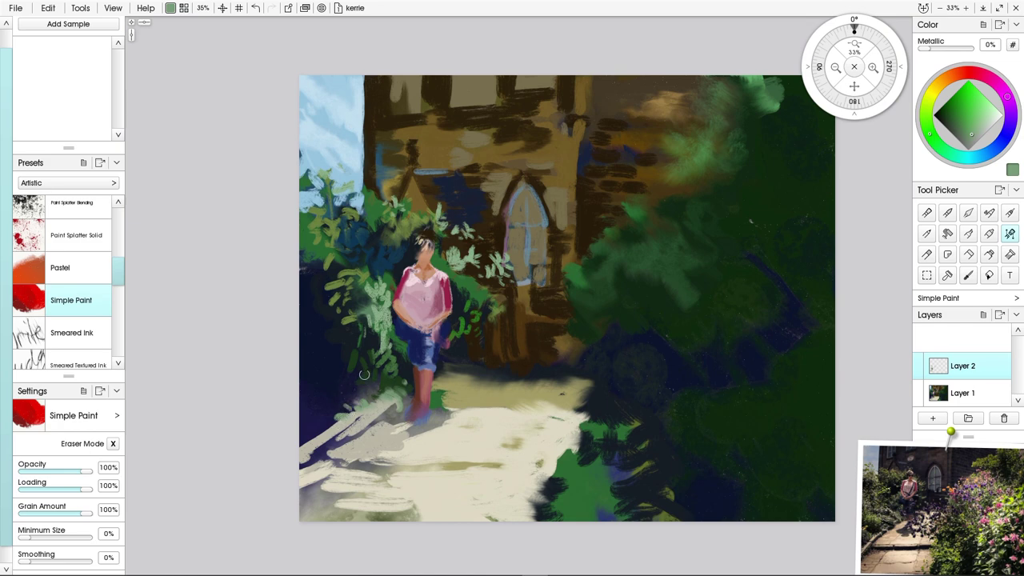
mouse_move(374, 388)
left_mouse_down()
mouse_move(359, 375)
mouse_move(349, 379)
mouse_move(365, 382)
mouse_move(349, 387)
mouse_move(346, 376)
mouse_move(340, 397)
left_mouse_up()
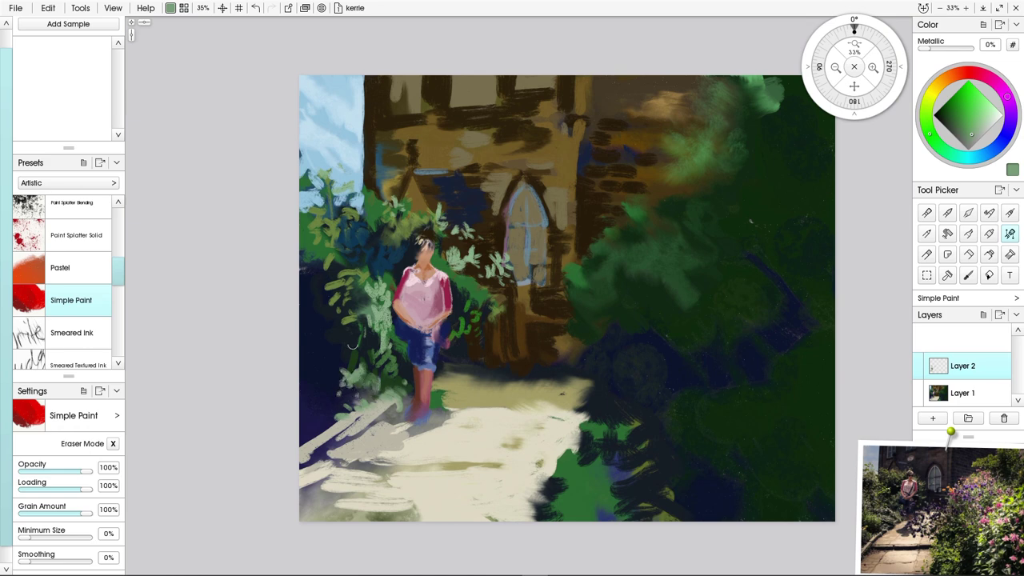
left_click_drag(343, 344, 349, 349)
left_click_drag(325, 319, 340, 329)
- Paint bright yellow-green leaf highlights in the bush beside the figure's shoulder
left_click(933, 92)
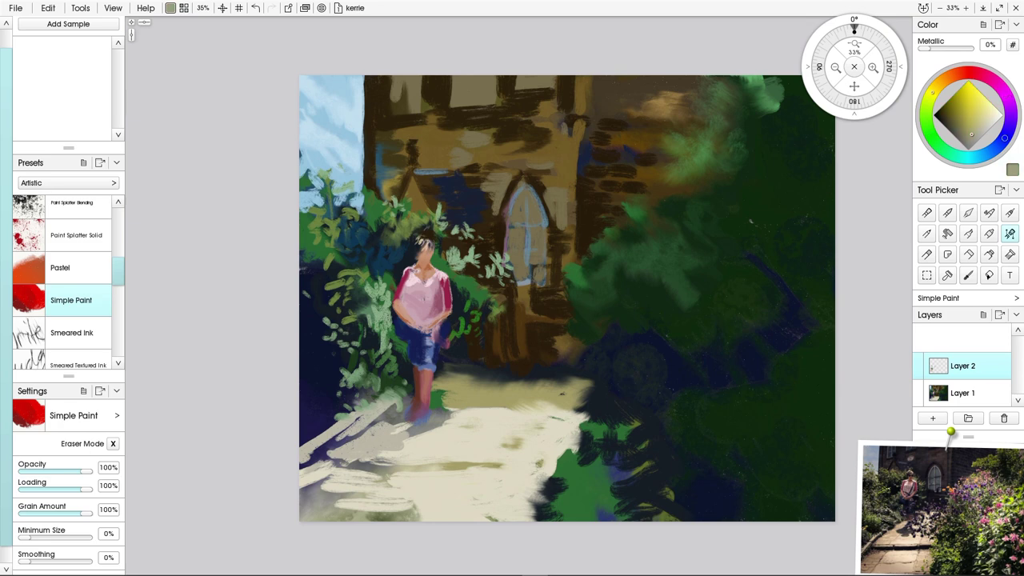
mouse_move(973, 118)
left_mouse_down()
mouse_move(960, 111)
mouse_move(970, 116)
mouse_move(966, 90)
mouse_move(926, 108)
left_mouse_up()
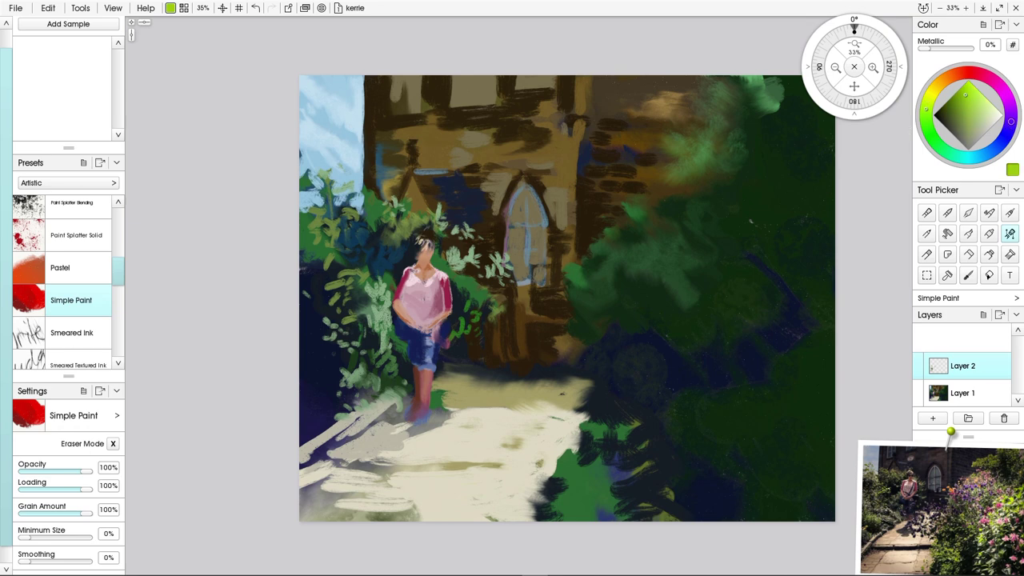
mouse_move(350, 306)
left_mouse_down()
mouse_move(341, 288)
mouse_move(357, 286)
mouse_move(365, 300)
mouse_move(333, 303)
left_mouse_up()
left_click_drag(327, 251, 368, 269)
- Paint a dark grey horizontal band across the path in front of the figure to form a stone step edge
left_click(362, 468, "alt")
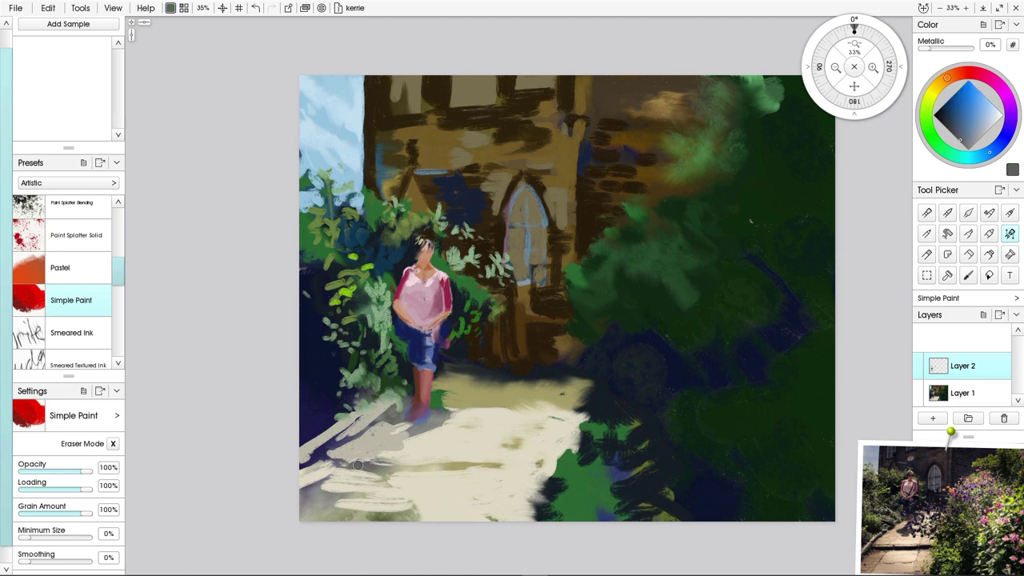
left_click_drag(358, 465, 431, 464)
mouse_move(330, 461)
left_mouse_down()
mouse_move(320, 457)
mouse_move(341, 449)
left_mouse_up()
mouse_move(452, 468)
left_mouse_down()
mouse_move(404, 466)
mouse_move(456, 467)
mouse_move(467, 480)
mouse_move(456, 470)
mouse_move(404, 472)
left_mouse_up()
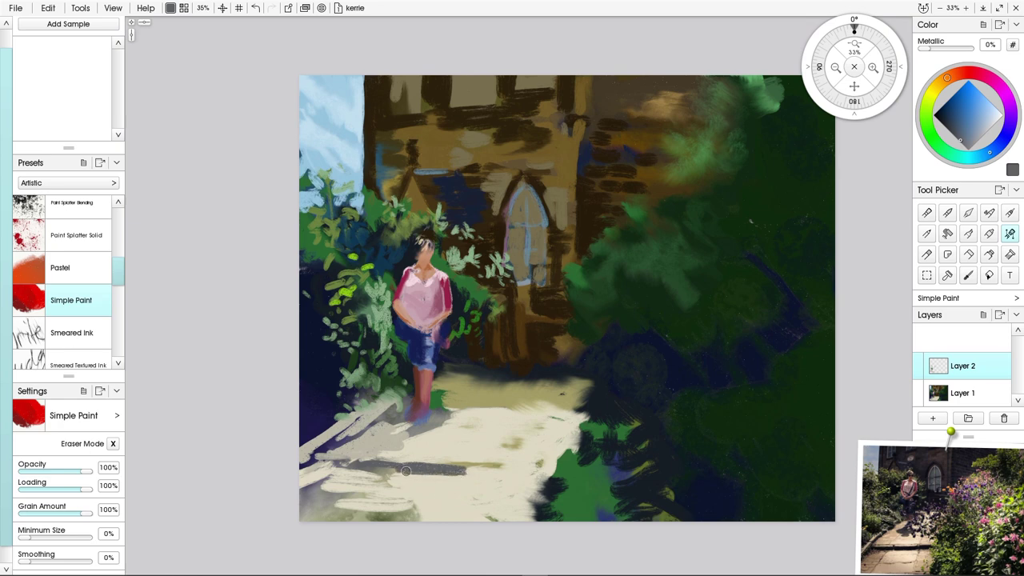
left_click_drag(543, 470, 502, 470)
mouse_move(481, 469)
left_mouse_down()
mouse_move(455, 468)
mouse_move(500, 475)
mouse_move(487, 479)
mouse_move(499, 465)
left_mouse_up()
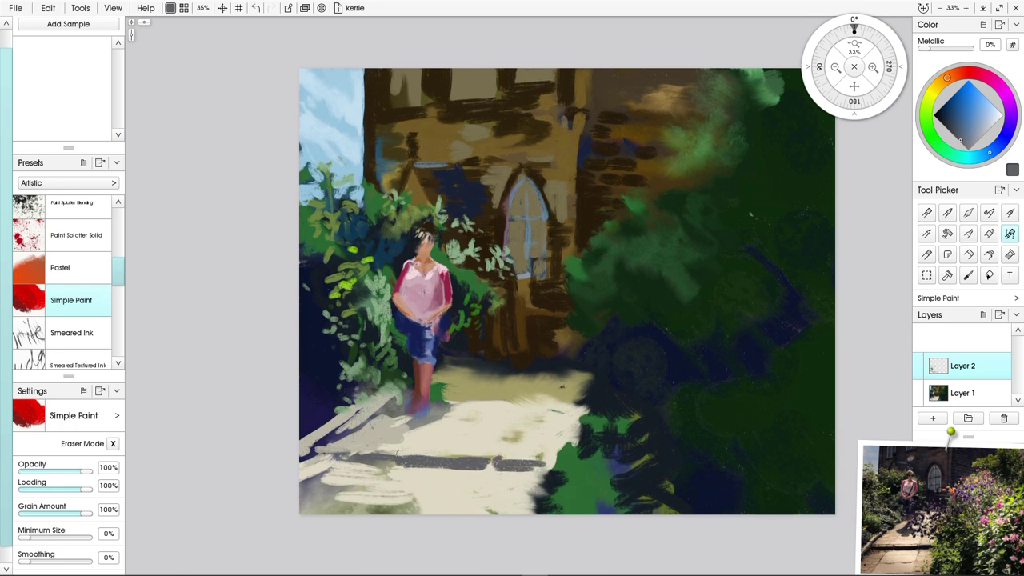
- Darken the stone step edge with dark navy lines above and below the grey band and in its gap
scroll(397, 460, "up", 1)
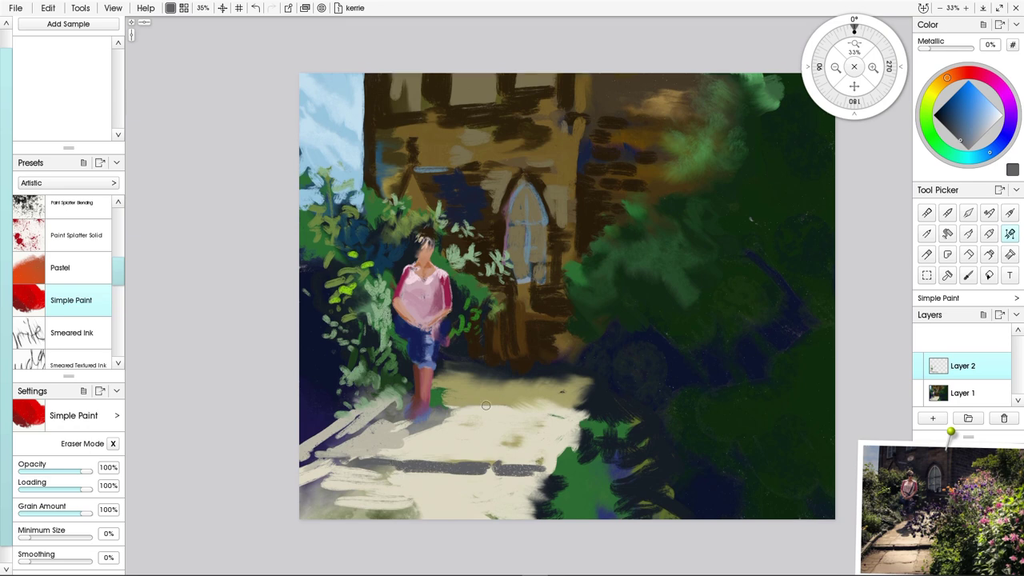
left_click(945, 115)
left_click_drag(391, 459, 396, 464)
left_click_drag(488, 462, 491, 472)
left_click_drag(497, 456, 378, 453)
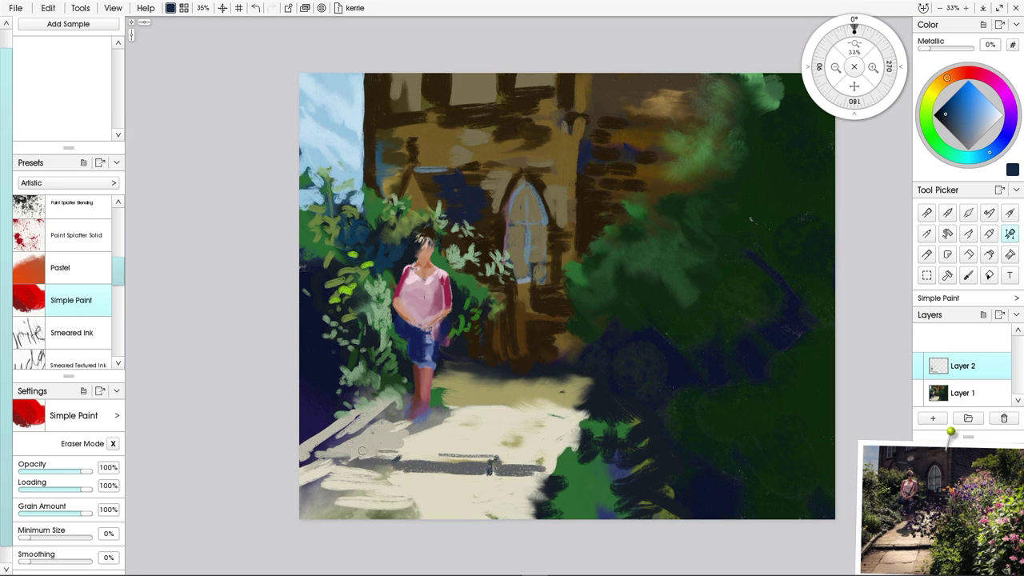
left_click_drag(499, 457, 548, 456)
mouse_move(494, 478)
left_mouse_down()
mouse_move(484, 476)
mouse_move(528, 478)
mouse_move(453, 478)
left_mouse_up()
left_click_drag(945, 115, 940, 114)
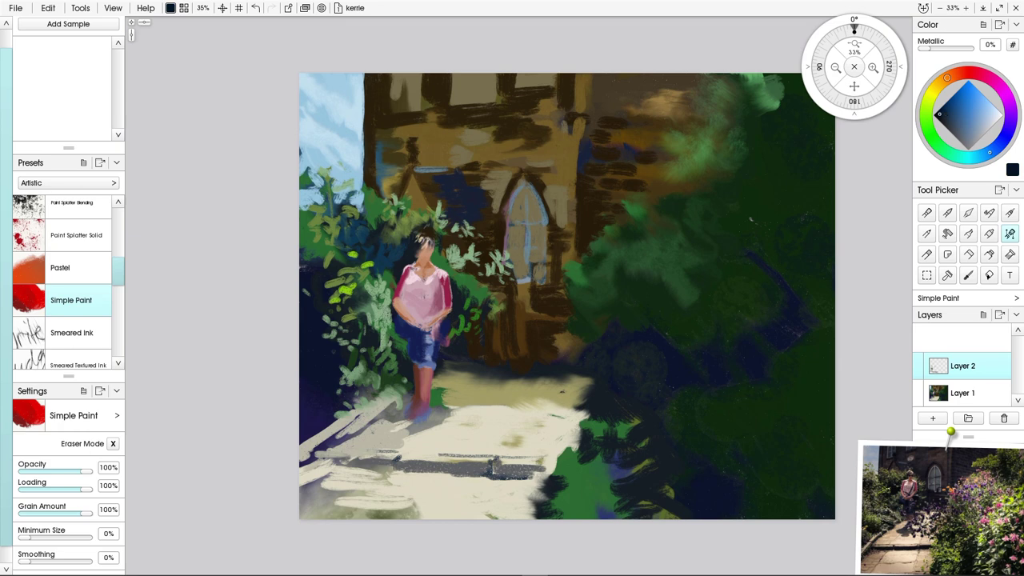
left_click_drag(474, 472, 328, 467)
mouse_move(424, 476)
left_mouse_down()
mouse_move(399, 474)
mouse_move(423, 475)
mouse_move(314, 468)
mouse_move(331, 437)
mouse_move(319, 499)
mouse_move(329, 481)
mouse_move(310, 463)
mouse_move(321, 478)
mouse_move(299, 492)
left_mouse_up()
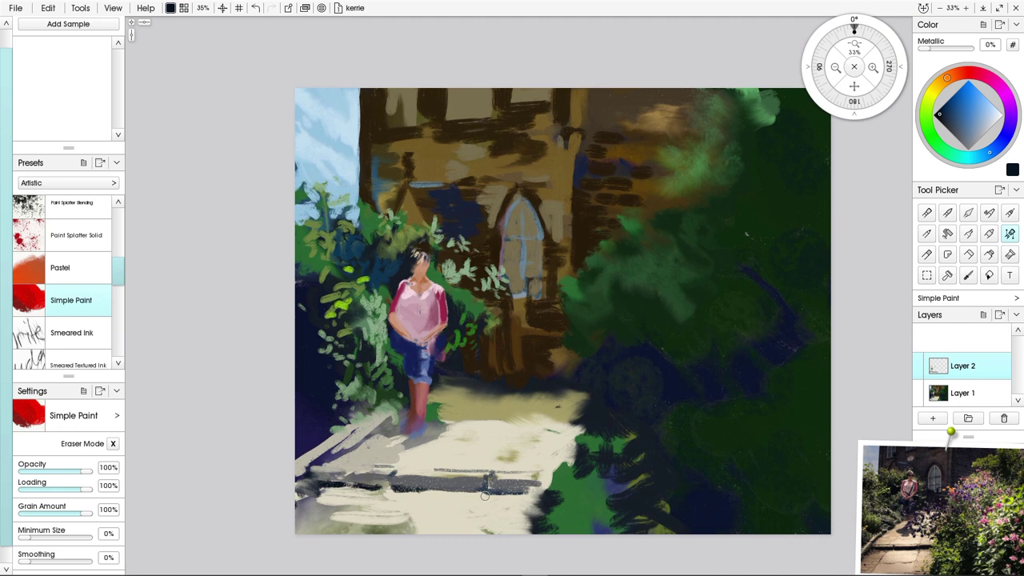
- Paint thin dark joint lines between the foreground paving stones and along the path's edge, redoing one horizontal line
left_click_drag(487, 489, 475, 526)
left_click_drag(381, 485, 334, 534)
left_click_drag(371, 512, 402, 514)
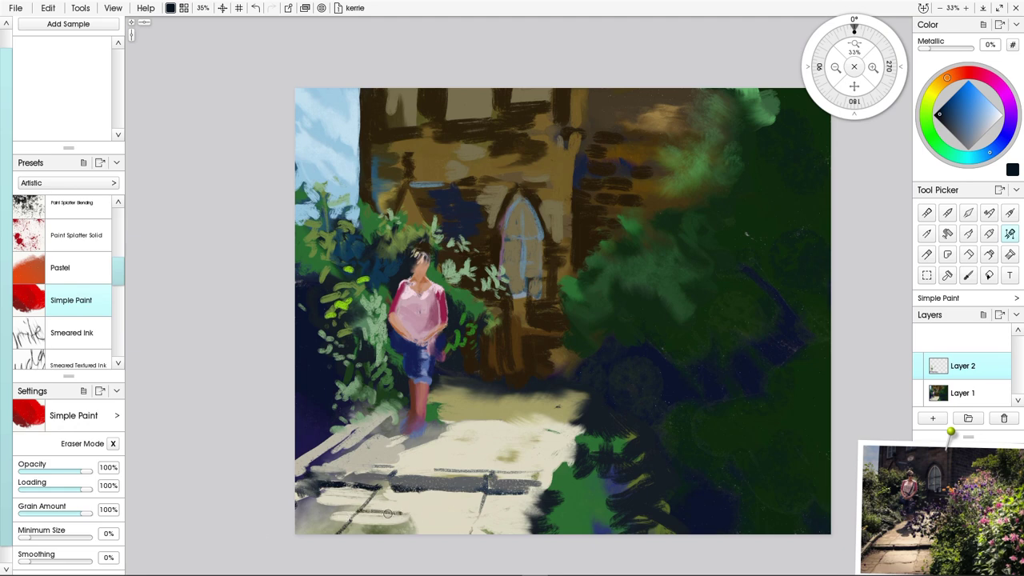
key("ctrl+z")
left_click_drag(355, 515, 456, 520)
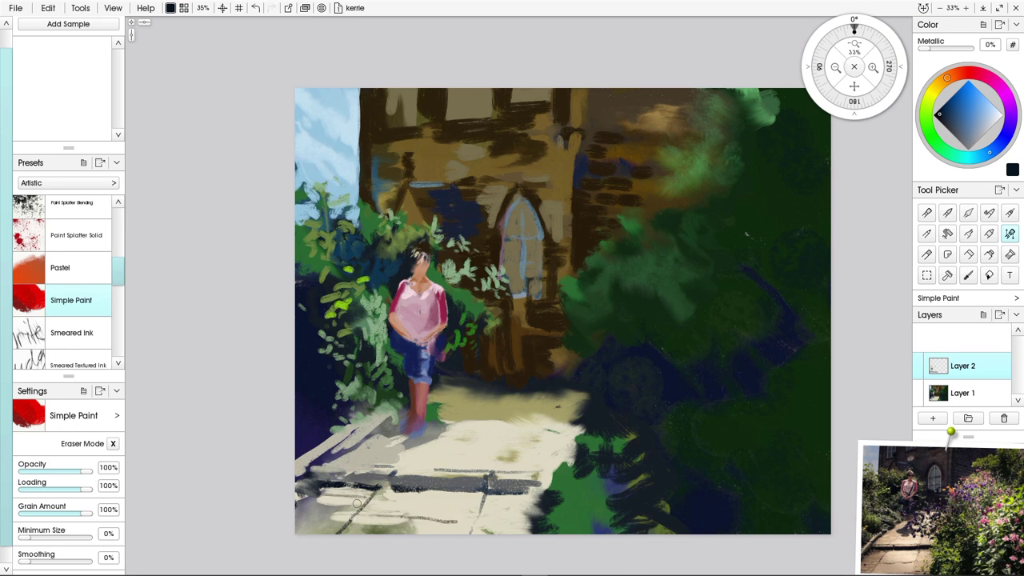
mouse_move(352, 510)
left_mouse_down()
mouse_move(300, 506)
mouse_move(348, 519)
mouse_move(296, 516)
mouse_move(299, 523)
mouse_move(326, 526)
mouse_move(342, 512)
mouse_move(313, 510)
mouse_move(316, 524)
mouse_move(327, 525)
mouse_move(292, 526)
mouse_move(341, 503)
mouse_move(307, 508)
mouse_move(324, 503)
mouse_move(322, 519)
mouse_move(344, 513)
mouse_move(351, 503)
mouse_move(341, 495)
mouse_move(362, 498)
mouse_move(301, 494)
left_mouse_up()
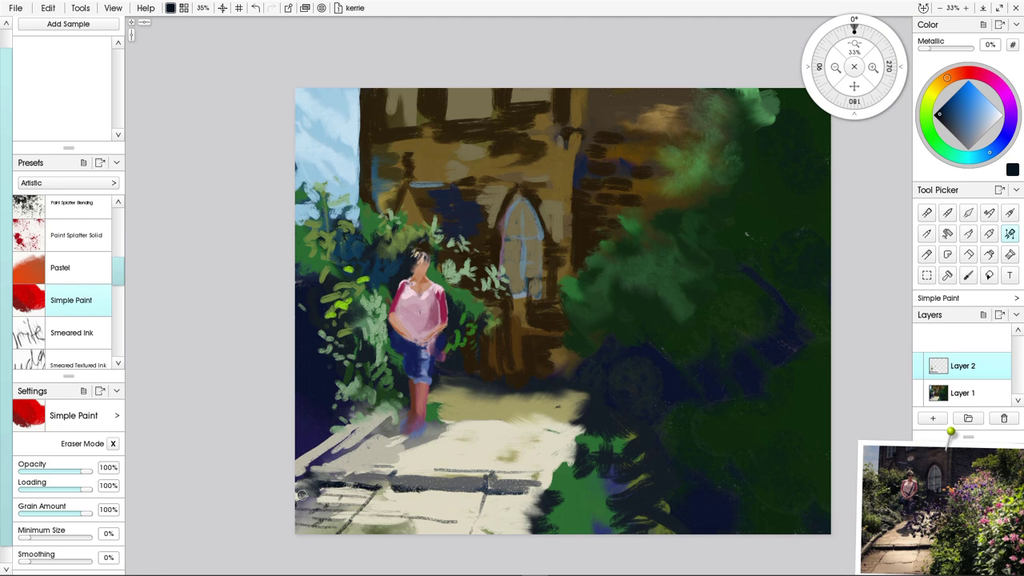
mouse_move(302, 494)
left_mouse_down()
mouse_move(327, 455)
mouse_move(402, 446)
left_mouse_up()
- Add a new layer and touch up the path beside the figure's feet with sampled grey and beige tones
left_click(409, 440, "alt")
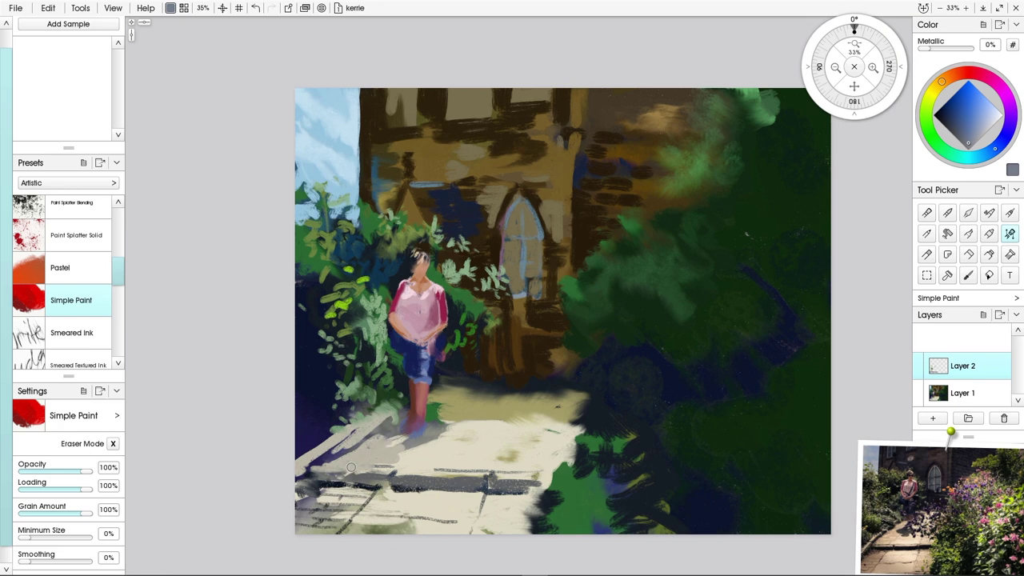
left_click(932, 418)
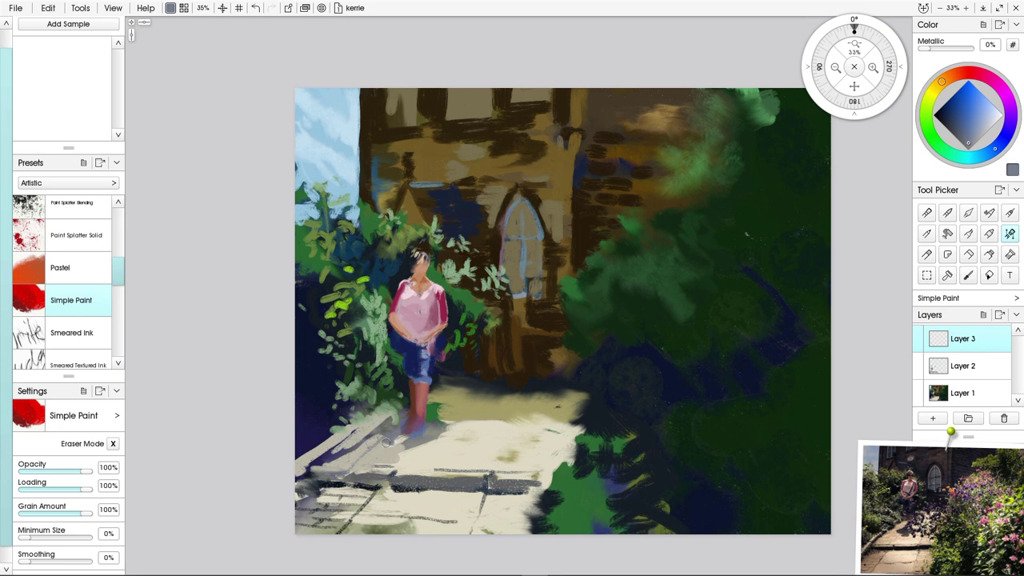
left_click(416, 444, "alt")
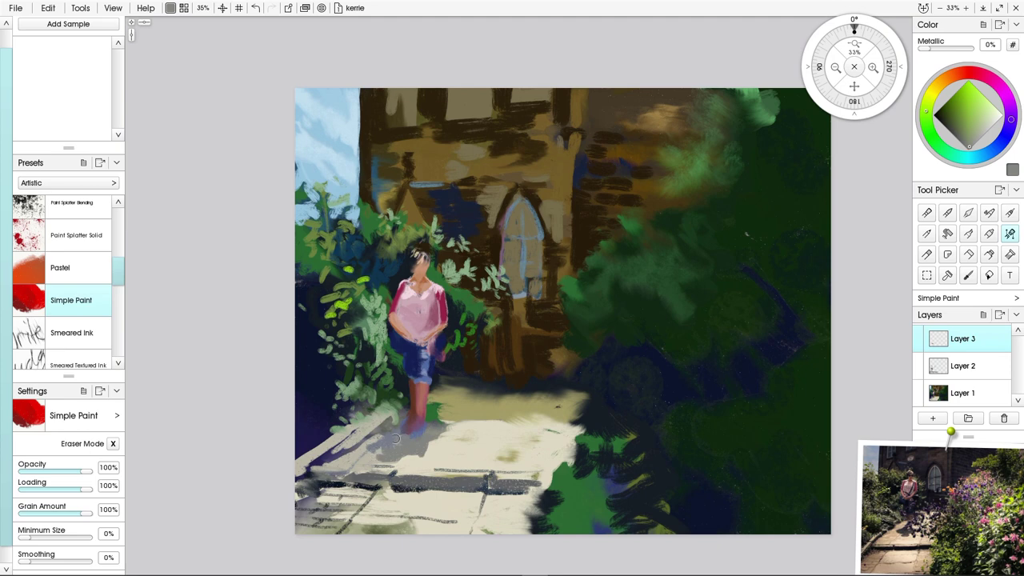
left_click(372, 455, "alt")
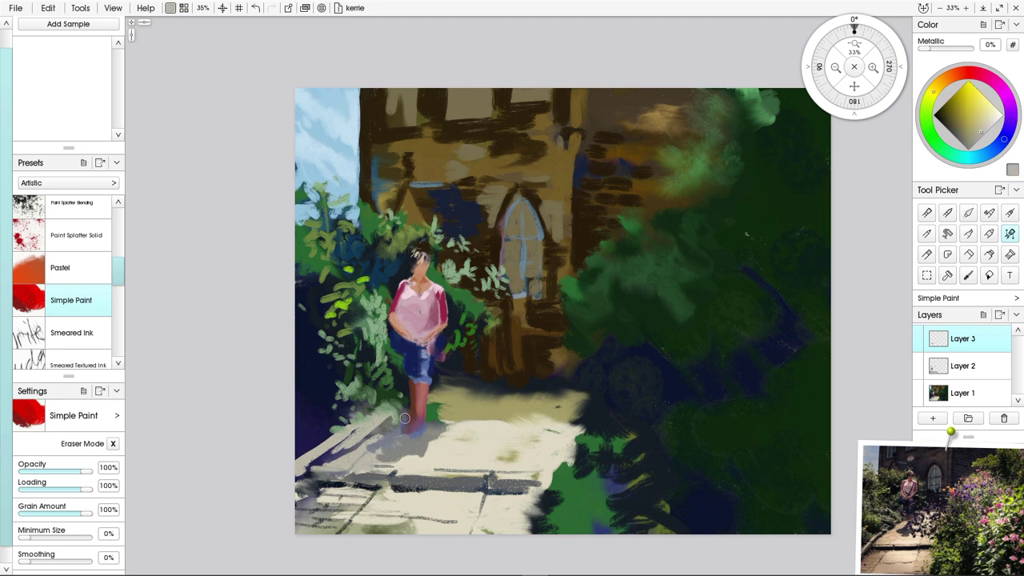
left_click_drag(407, 417, 394, 435)
- Add grey-green leaves to the bush beside the figure and yellow leaves to the tree foliage over the stone wall
left_click(355, 320, "alt")
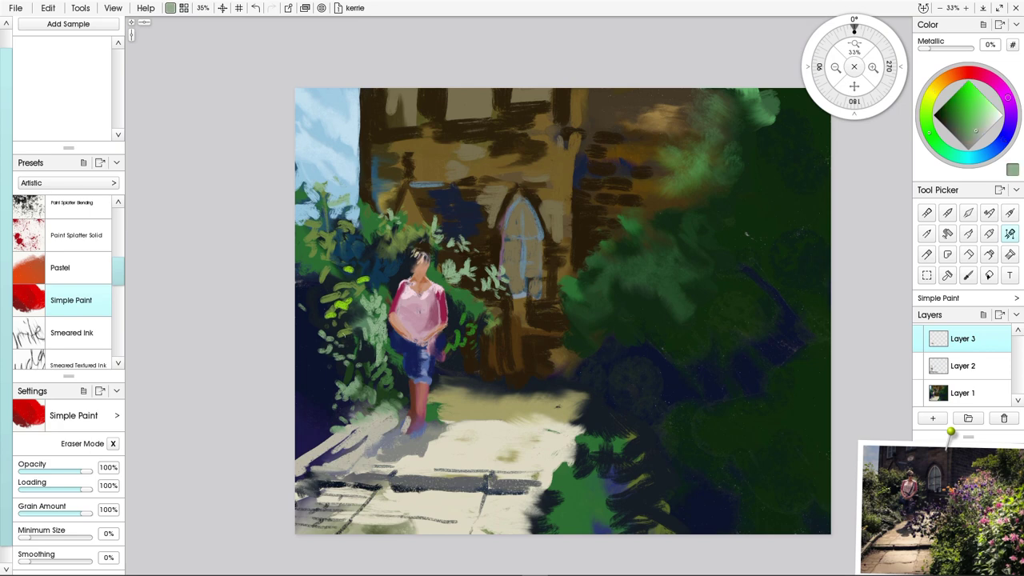
mouse_move(319, 376)
left_mouse_down()
mouse_move(322, 368)
mouse_move(340, 380)
mouse_move(323, 366)
mouse_move(345, 377)
left_mouse_up()
left_click(931, 95)
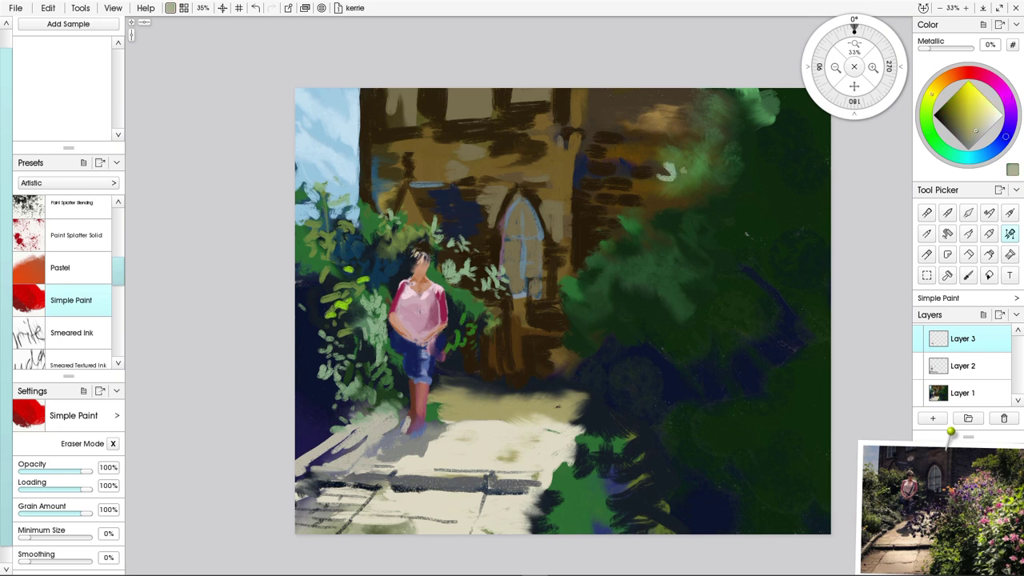
left_click_drag(965, 120, 965, 108)
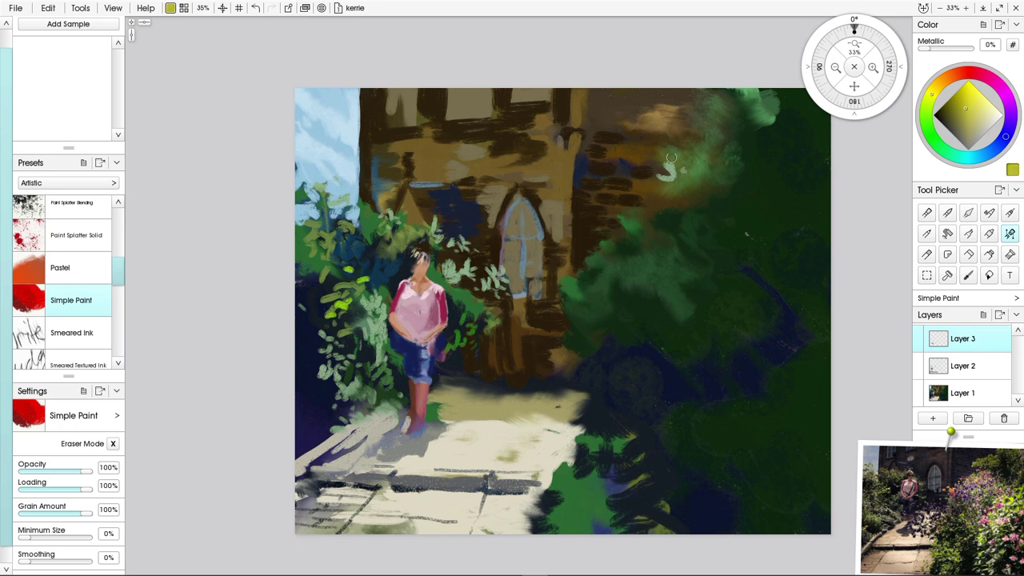
mouse_move(671, 159)
left_mouse_down()
mouse_move(689, 161)
mouse_move(679, 140)
mouse_move(684, 151)
mouse_move(657, 171)
mouse_move(660, 183)
mouse_move(648, 180)
mouse_move(659, 192)
mouse_move(642, 207)
left_mouse_up()
- Paint muted olive leaves around the yellow ones in the tree foliage over the wall, with the brush at 47%
left_click(963, 122)
left_click(954, 120)
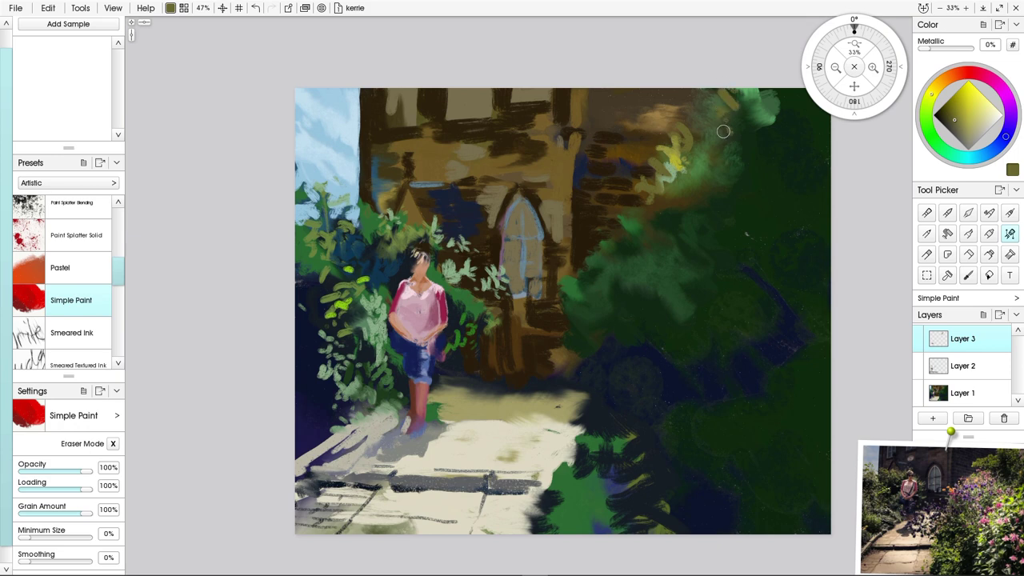
mouse_move(661, 147)
left_mouse_down()
mouse_move(703, 153)
mouse_move(694, 151)
mouse_move(719, 174)
mouse_move(663, 189)
mouse_move(686, 163)
mouse_move(725, 161)
left_mouse_up()
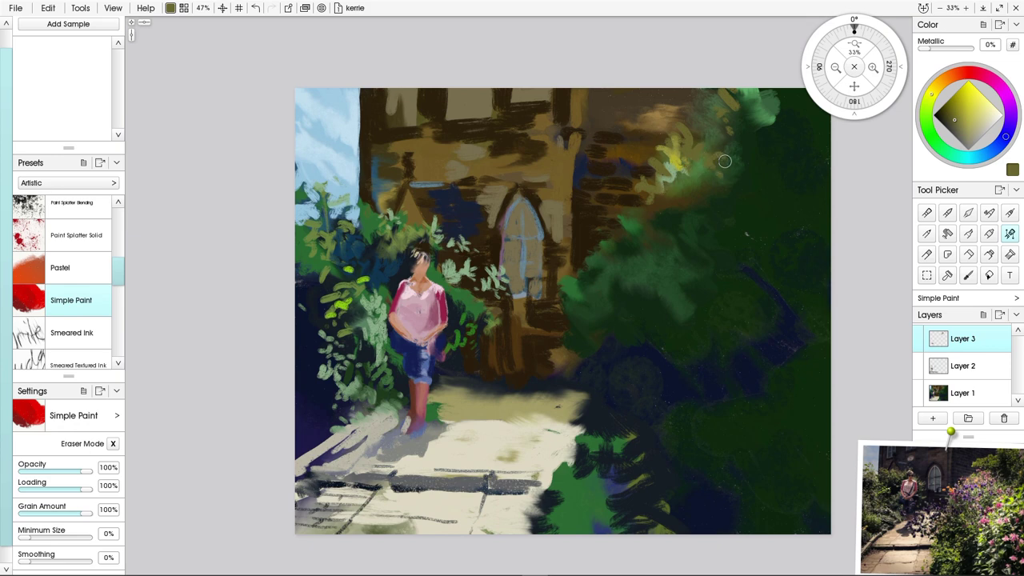
mouse_move(679, 114)
left_mouse_down()
mouse_move(693, 129)
mouse_move(653, 138)
mouse_move(674, 143)
left_mouse_up()
mouse_move(658, 152)
left_mouse_down()
mouse_move(686, 185)
mouse_move(669, 171)
mouse_move(683, 183)
mouse_move(667, 180)
mouse_move(678, 189)
mouse_move(654, 212)
mouse_move(629, 185)
mouse_move(644, 176)
mouse_move(610, 205)
mouse_move(602, 192)
mouse_move(616, 181)
mouse_move(607, 187)
mouse_move(628, 190)
mouse_move(630, 200)
mouse_move(619, 174)
mouse_move(638, 195)
left_mouse_up()
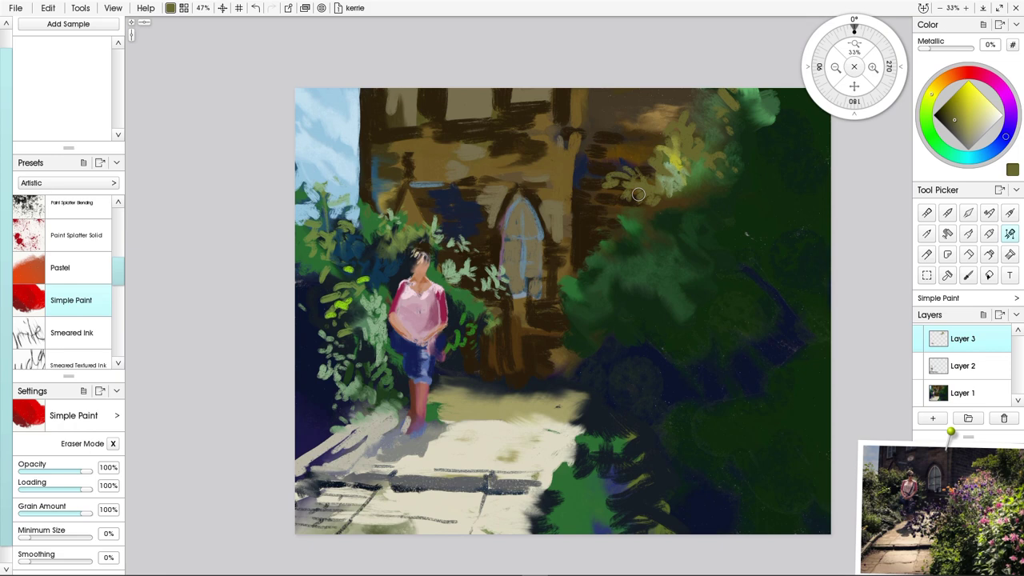
left_click_drag(718, 173, 712, 181)
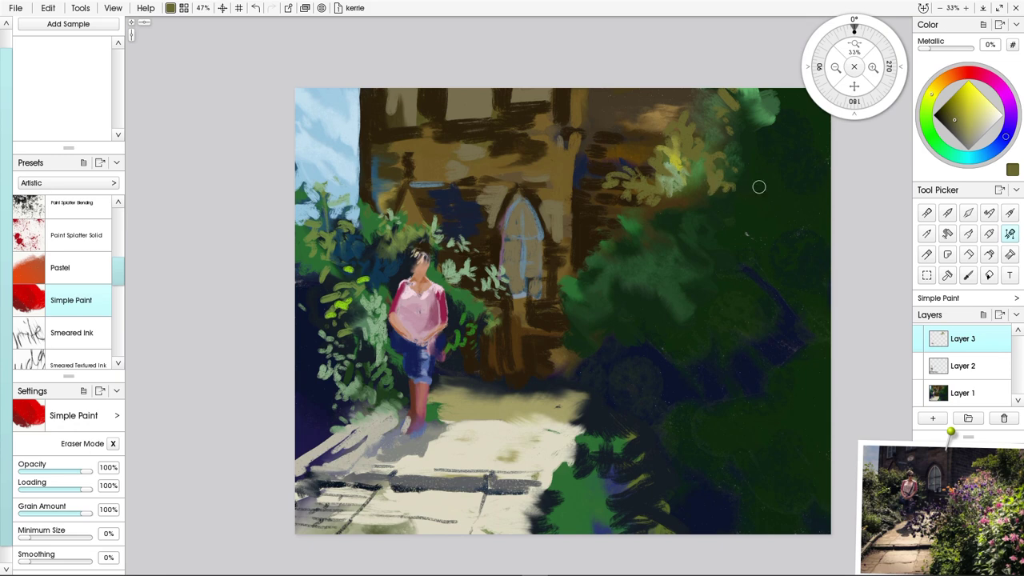
- Paint sampled dark navy shadow strokes between and beneath the olive leaves in the tree foliage
left_click(679, 367, "alt")
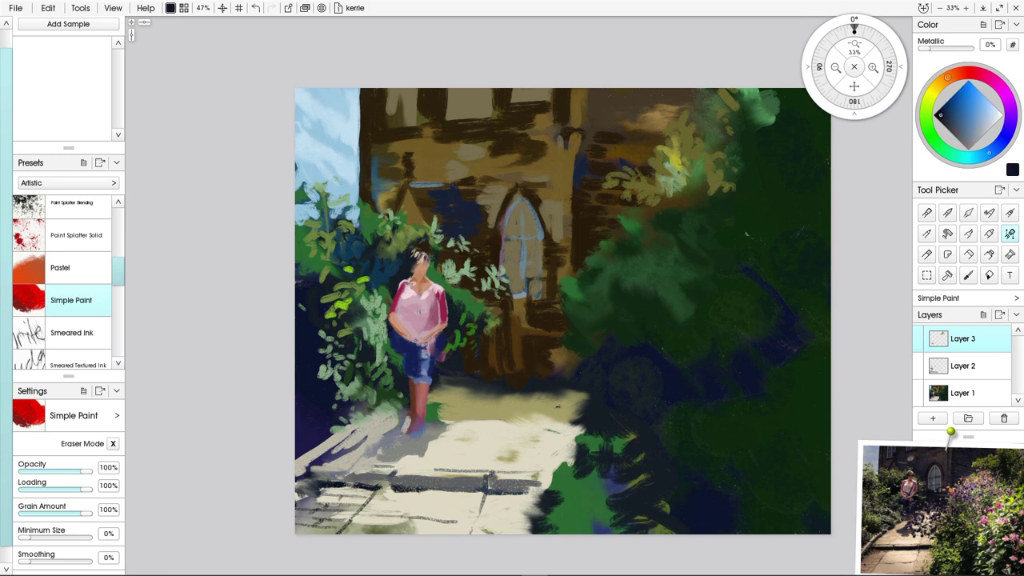
mouse_move(713, 189)
left_mouse_down()
mouse_move(736, 167)
mouse_move(748, 193)
mouse_move(734, 186)
mouse_move(750, 198)
mouse_move(744, 172)
mouse_move(761, 181)
mouse_move(687, 194)
mouse_move(697, 187)
mouse_move(689, 160)
mouse_move(706, 154)
mouse_move(706, 141)
mouse_move(728, 158)
left_mouse_up()
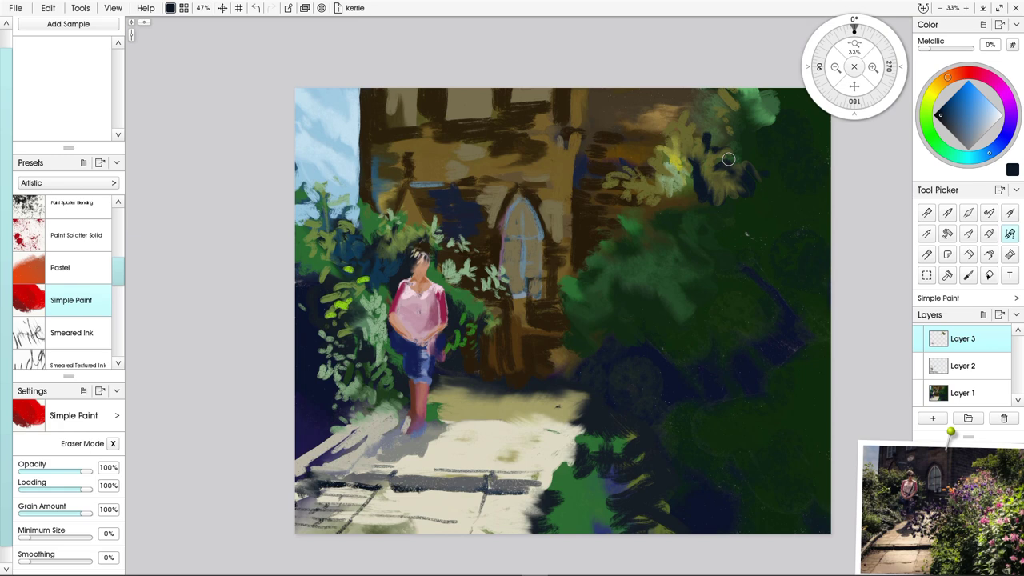
mouse_move(680, 194)
left_mouse_down()
mouse_move(666, 173)
mouse_move(696, 174)
mouse_move(667, 189)
mouse_move(660, 162)
mouse_move(668, 187)
mouse_move(694, 190)
mouse_move(671, 205)
mouse_move(658, 190)
mouse_move(675, 210)
mouse_move(644, 212)
mouse_move(676, 197)
mouse_move(700, 206)
left_mouse_up()
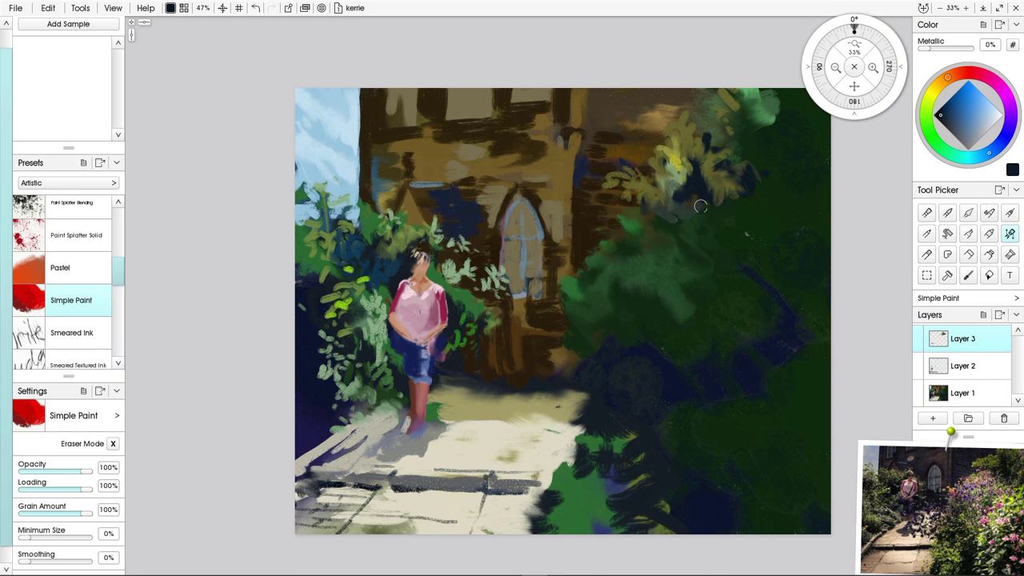
- Paint dark navy shadow strokes through the tree foliage and the dark hedge beneath it, enlarging the brush to 67%
left_click_drag(719, 143, 720, 152)
mouse_move(730, 110)
left_mouse_down()
mouse_move(761, 126)
mouse_move(771, 120)
left_mouse_up()
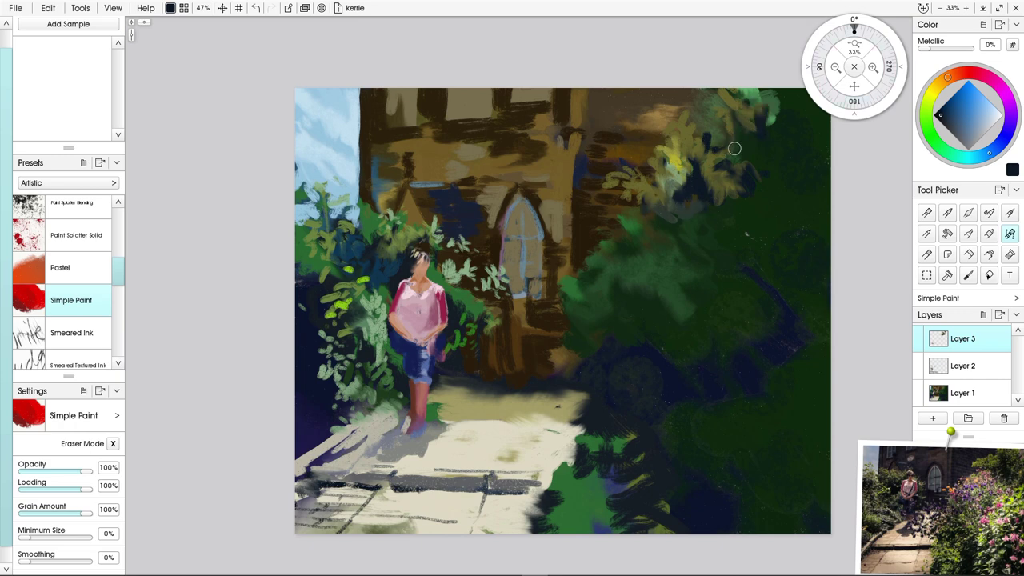
left_click_drag(735, 148, 753, 124)
left_click_drag(944, 508, 912, 468)
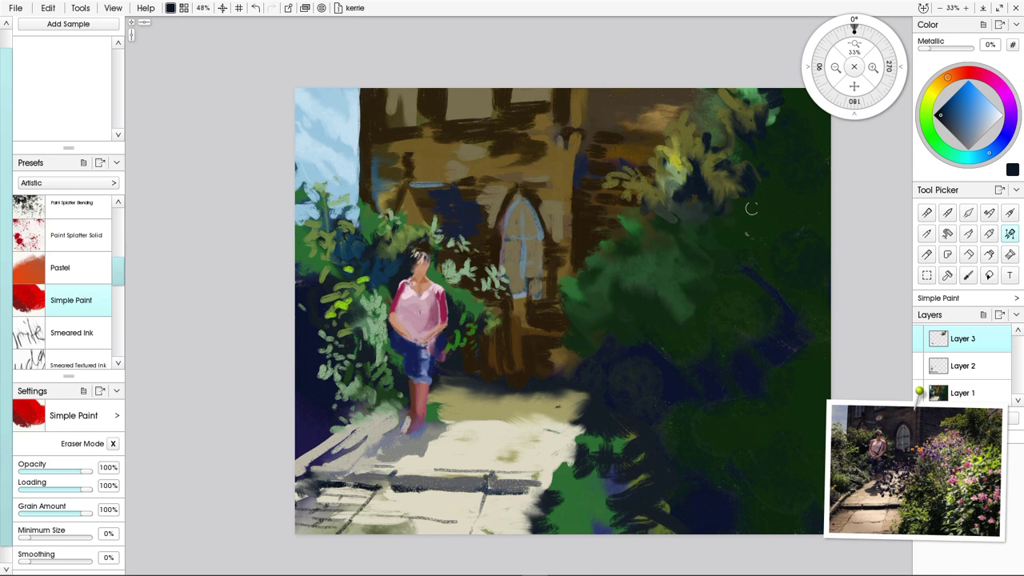
mouse_move(765, 177)
left_mouse_down()
mouse_move(805, 193)
mouse_move(803, 150)
mouse_move(813, 184)
left_mouse_up()
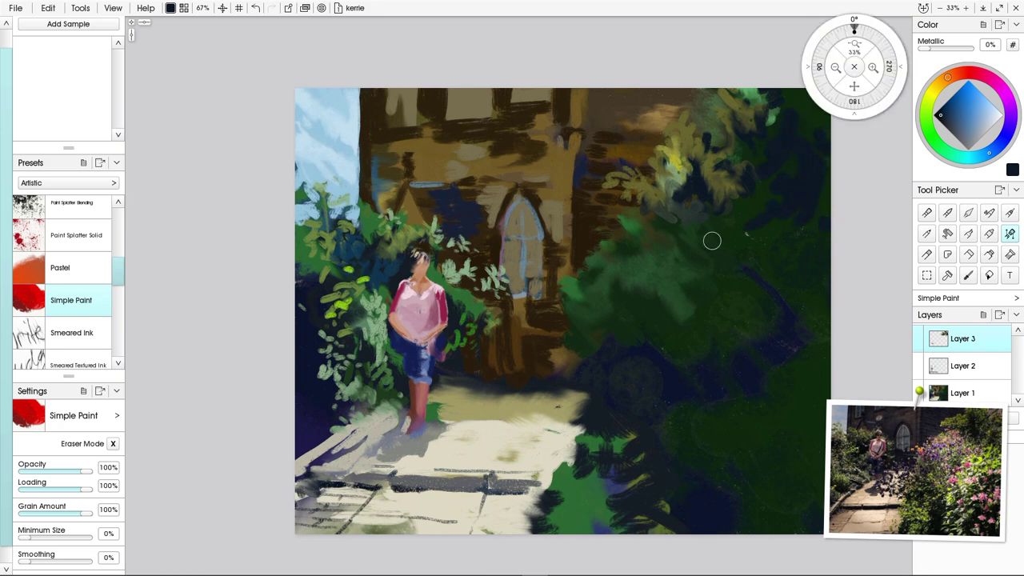
mouse_move(712, 240)
left_mouse_down()
mouse_move(748, 155)
mouse_move(712, 164)
mouse_move(733, 168)
mouse_move(685, 190)
mouse_move(735, 192)
left_mouse_up()
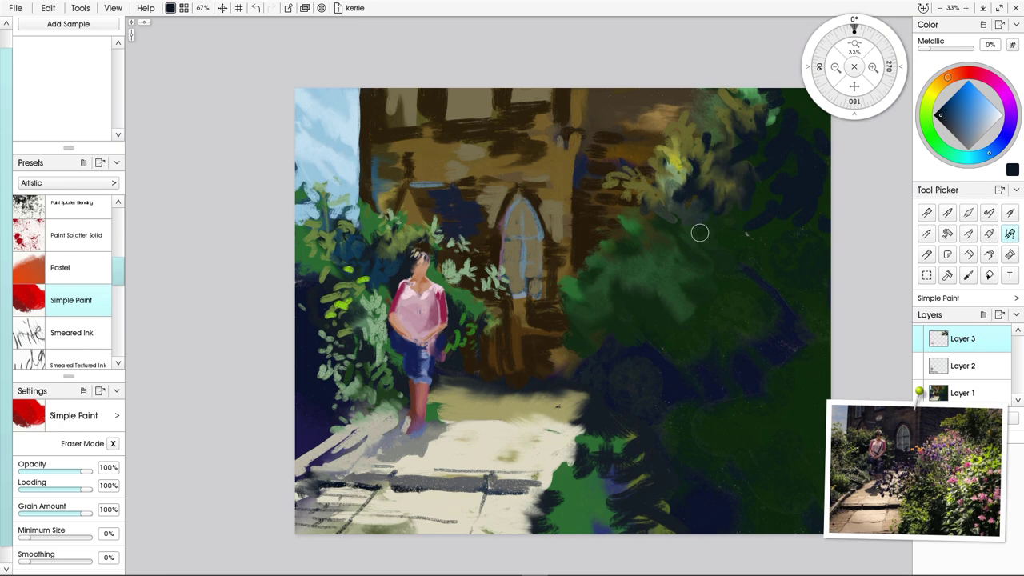
mouse_move(720, 217)
left_mouse_down()
mouse_move(722, 244)
mouse_move(807, 262)
left_mouse_up()
- Choose a slightly muted yellow-green paint colour, testing it with leaf strokes on the dark hedge and undoing them
left_click(927, 104)
left_click(964, 97)
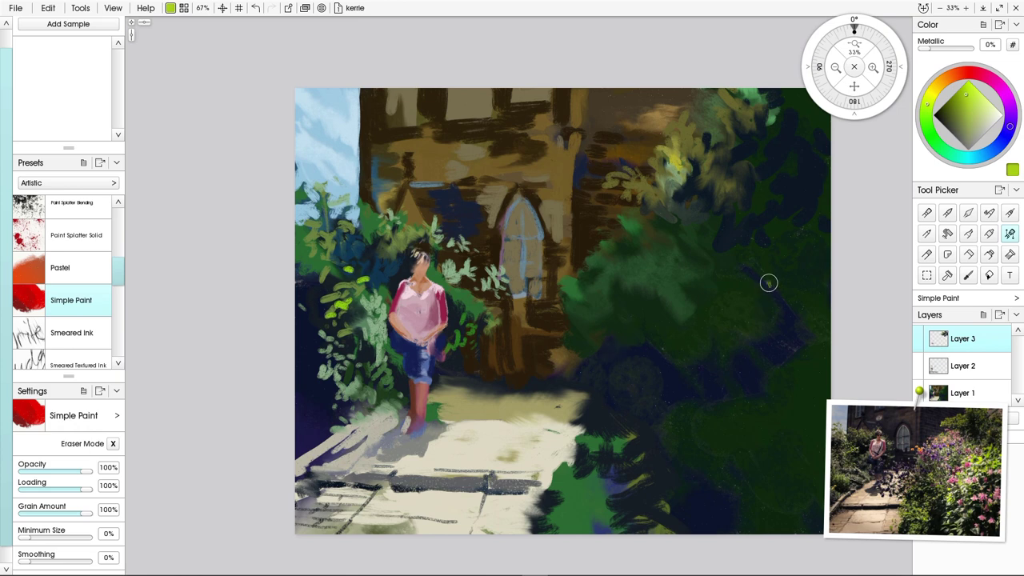
left_click_drag(768, 282, 769, 323)
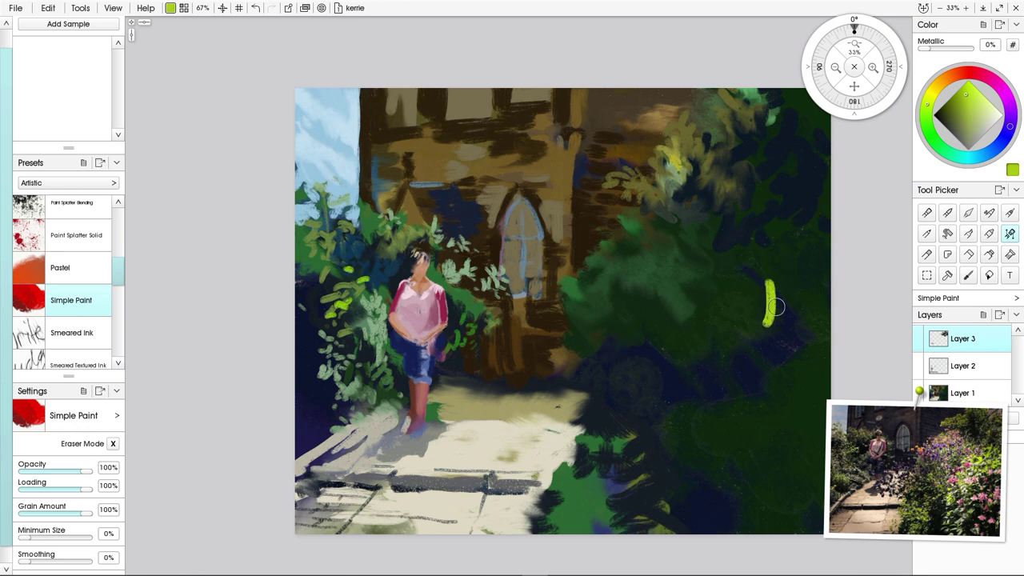
left_click_drag(770, 281, 764, 320)
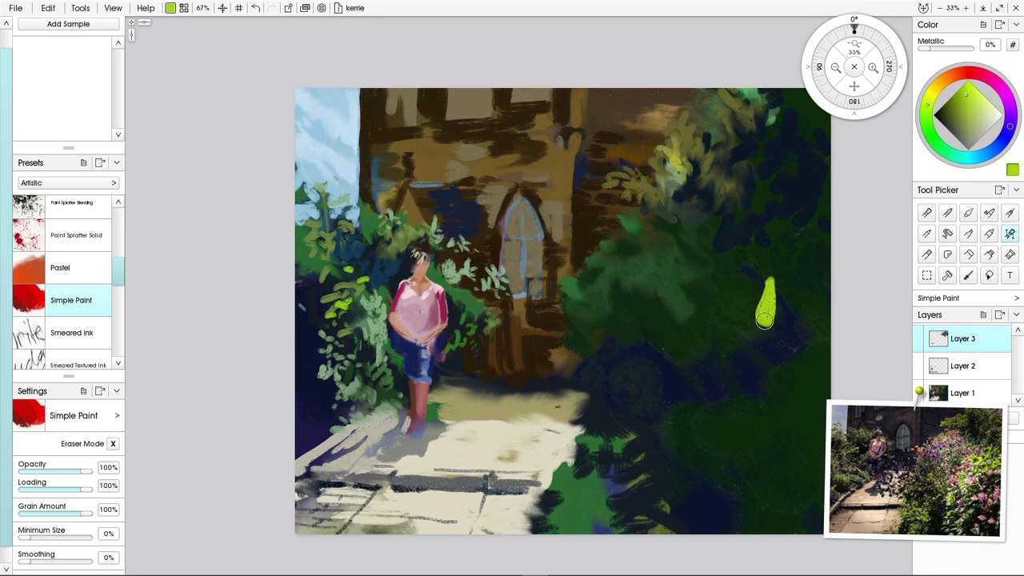
left_click(965, 104)
left_click_drag(788, 270, 783, 304)
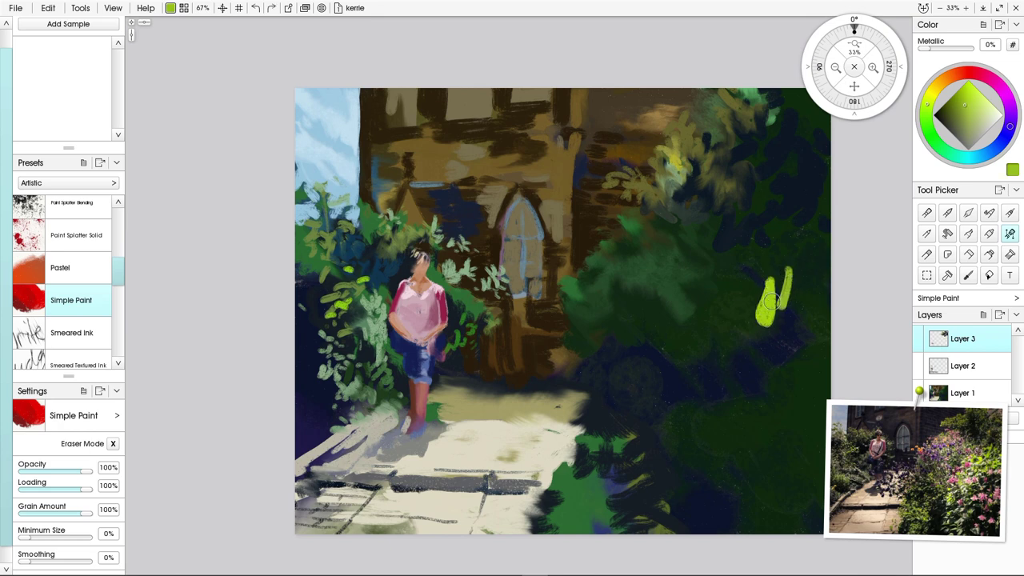
key("ctrl+z")
key("ctrl+z")
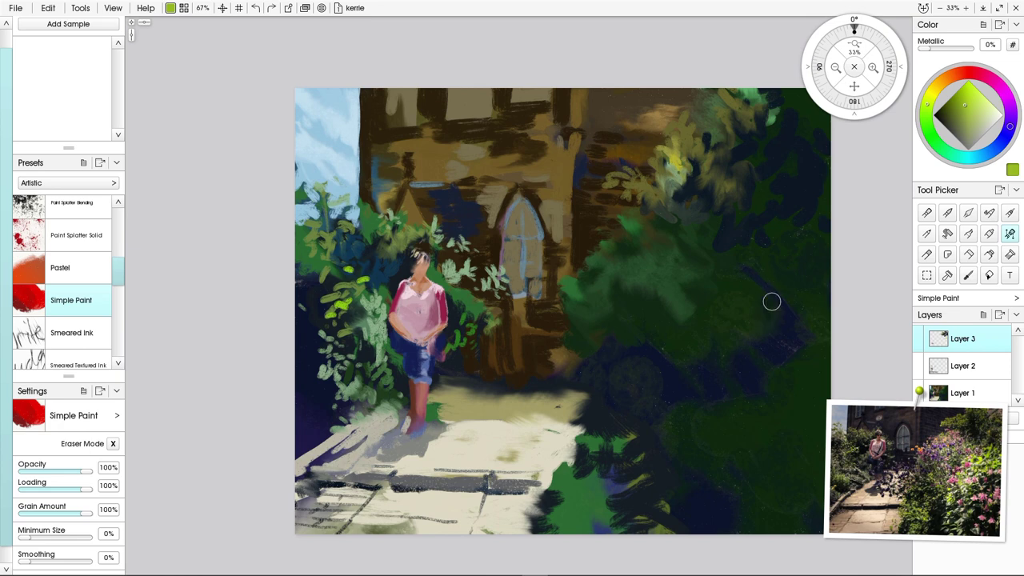
- Paint yellow-green leaves in a cluster on the dark hedge and scattered over the shadowed bush below, toward the path
left_click_drag(784, 247, 778, 280)
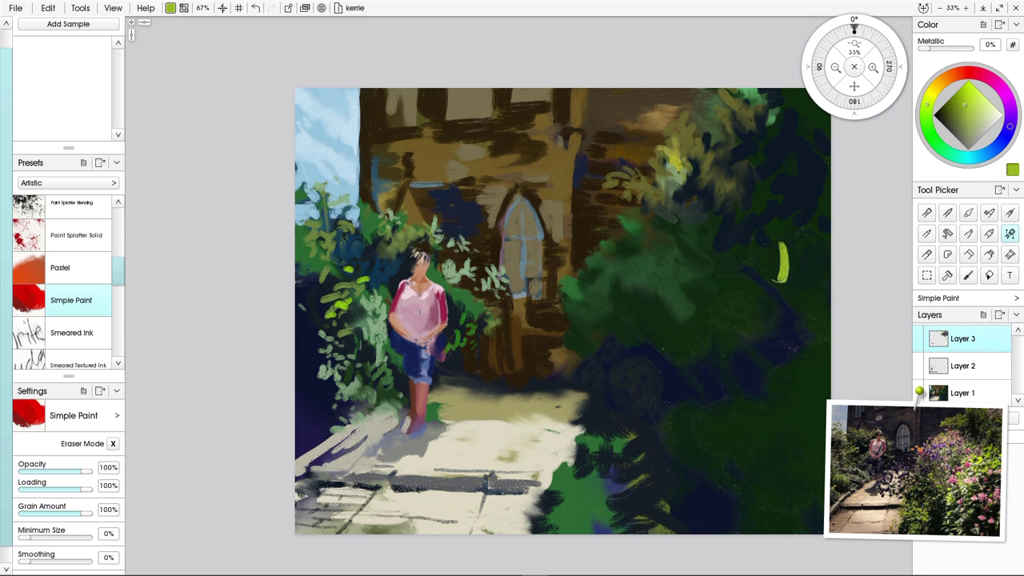
mouse_move(781, 240)
left_mouse_down()
mouse_move(780, 276)
mouse_move(755, 266)
mouse_move(798, 304)
mouse_move(814, 299)
mouse_move(796, 308)
mouse_move(774, 292)
mouse_move(772, 324)
mouse_move(759, 326)
mouse_move(743, 302)
mouse_move(756, 325)
mouse_move(753, 316)
mouse_move(787, 331)
left_mouse_up()
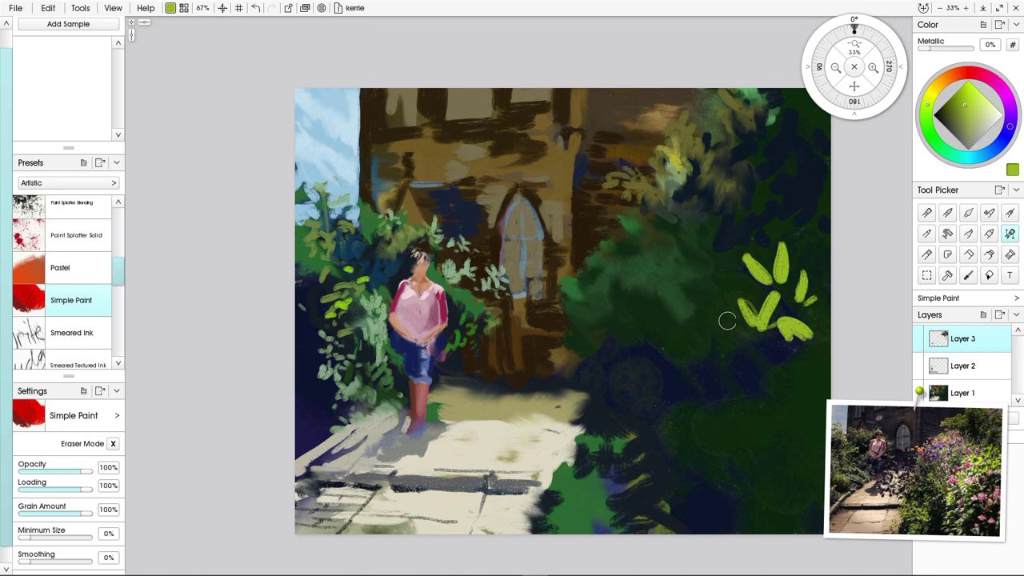
mouse_move(744, 317)
left_mouse_down()
mouse_move(713, 323)
mouse_move(739, 342)
mouse_move(698, 356)
left_mouse_up()
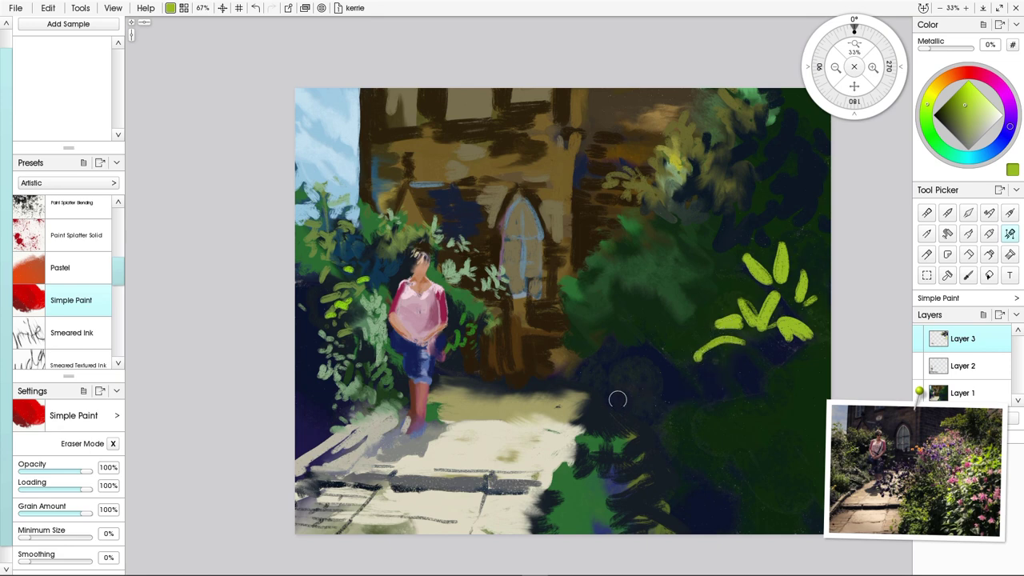
left_click_drag(653, 386, 742, 400)
mouse_move(702, 427)
left_mouse_down()
mouse_move(619, 426)
mouse_move(625, 448)
left_mouse_up()
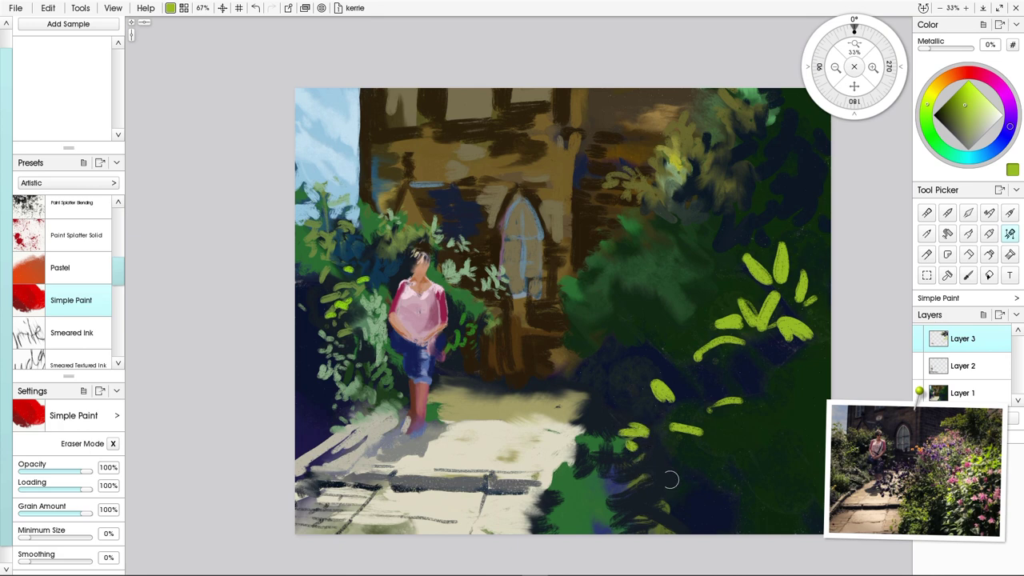
left_click_drag(658, 446, 686, 455)
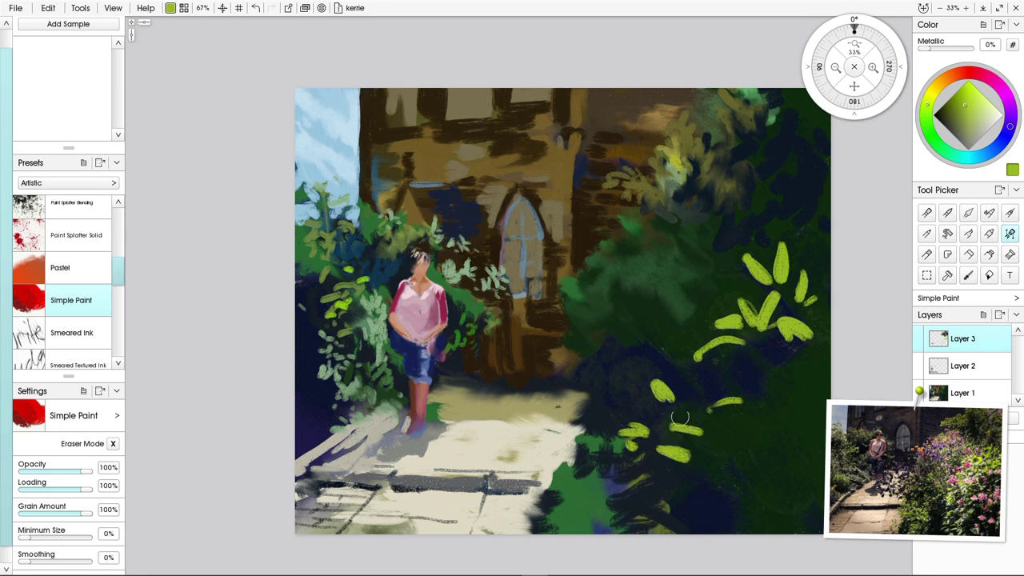
- Paint pink and muted mauve-pink flowers around the upper cluster of yellow-green leaves on the dark hedge
left_click(993, 79)
left_click(976, 112)
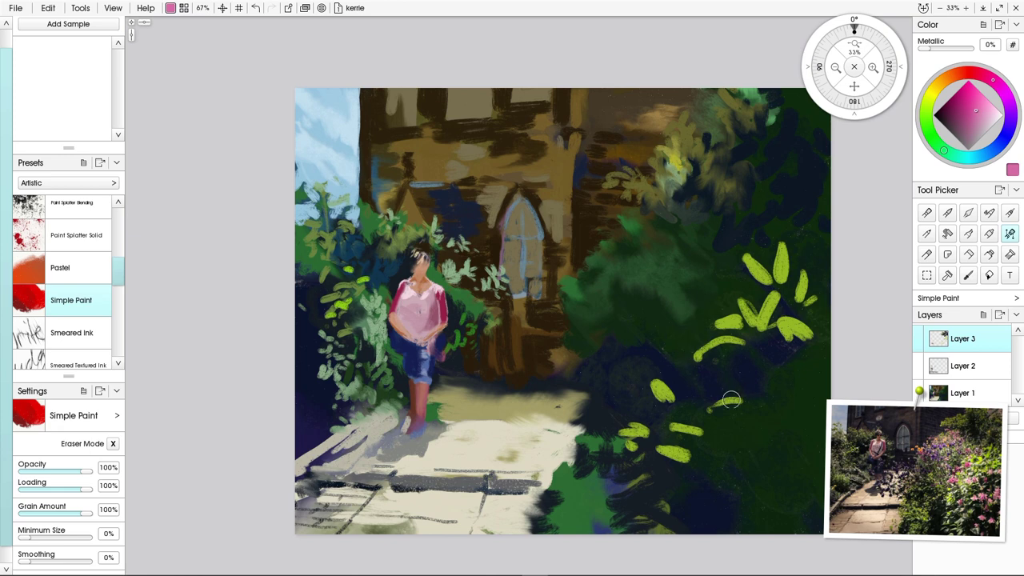
mouse_move(731, 359)
left_mouse_down()
mouse_move(750, 370)
mouse_move(747, 352)
mouse_move(733, 350)
mouse_move(743, 362)
mouse_move(728, 368)
mouse_move(734, 377)
mouse_move(744, 356)
mouse_move(724, 350)
mouse_move(704, 379)
left_mouse_up()
left_click(984, 123)
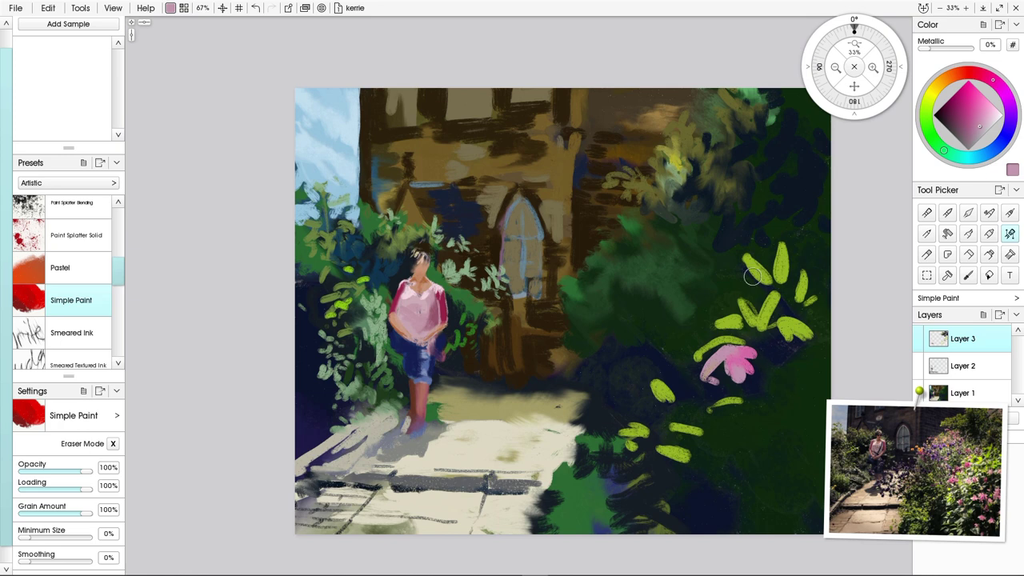
mouse_move(744, 290)
left_mouse_down()
mouse_move(750, 301)
mouse_move(732, 293)
mouse_move(731, 272)
mouse_move(756, 300)
left_mouse_up()
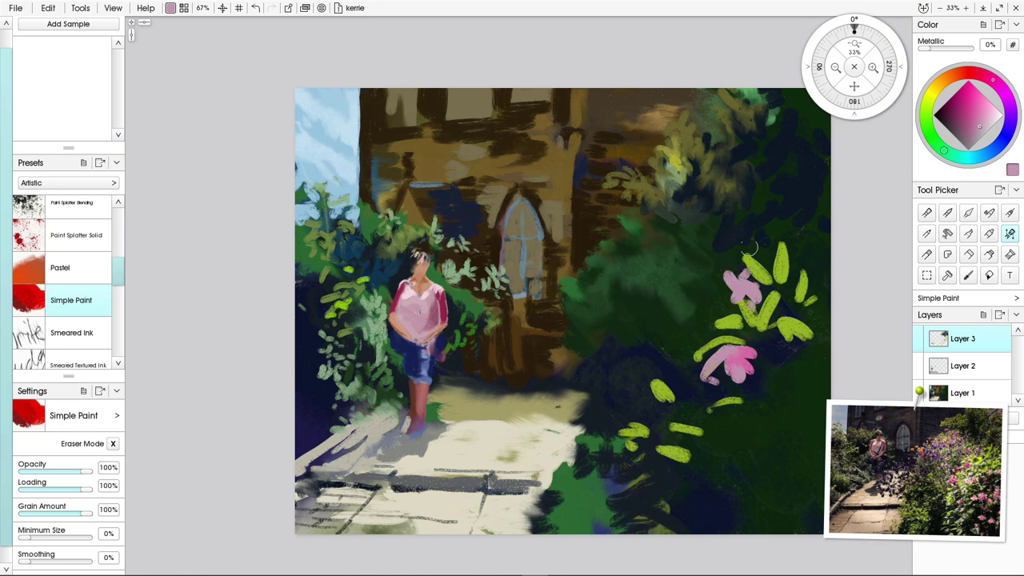
mouse_move(750, 249)
left_mouse_down()
mouse_move(729, 245)
mouse_move(763, 242)
mouse_move(769, 263)
left_mouse_up()
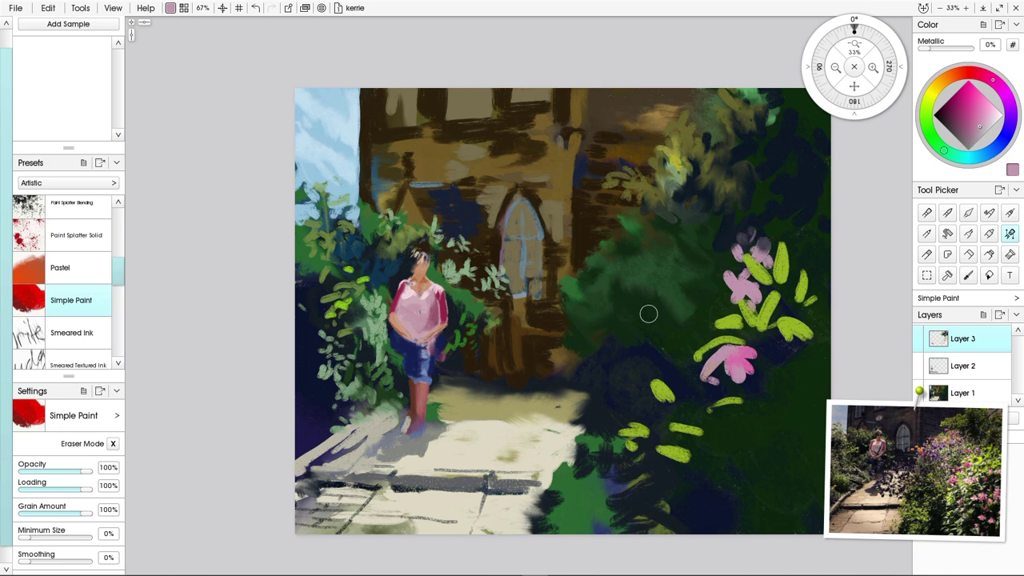
mouse_move(709, 300)
left_mouse_down()
mouse_move(706, 326)
mouse_move(681, 304)
mouse_move(693, 311)
left_mouse_up()
mouse_move(647, 364)
left_mouse_down()
mouse_move(677, 351)
mouse_move(654, 349)
mouse_move(639, 377)
left_mouse_up()
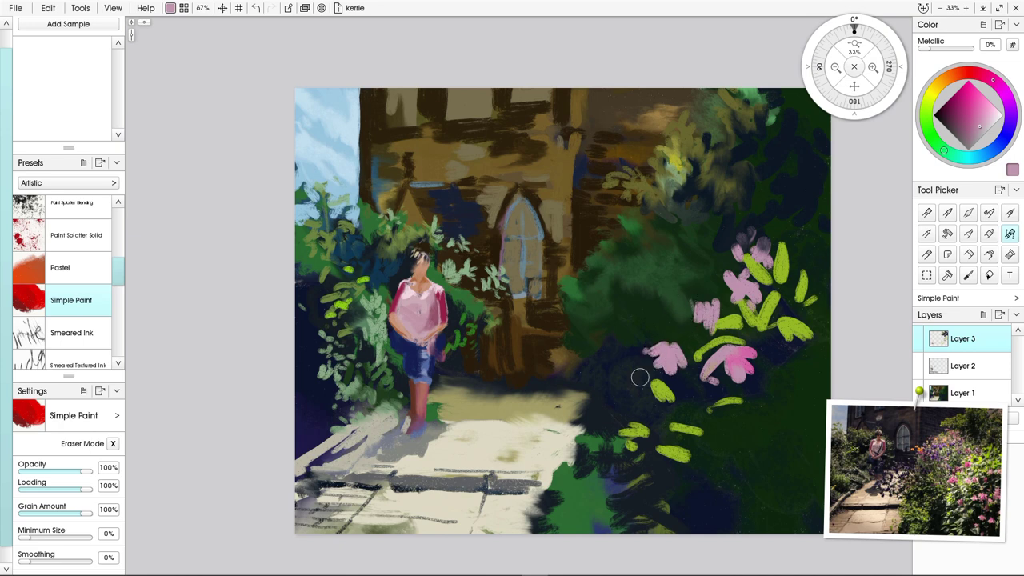
- Add more muted mauve-pink flowers across the lower part of the dark hedge, beneath the first blooms
mouse_move(734, 404)
left_mouse_down()
mouse_move(758, 415)
mouse_move(743, 432)
mouse_move(732, 410)
mouse_move(790, 404)
mouse_move(772, 398)
mouse_move(798, 384)
mouse_move(800, 408)
mouse_move(770, 393)
mouse_move(781, 397)
left_mouse_up()
left_click_drag(782, 405, 773, 416)
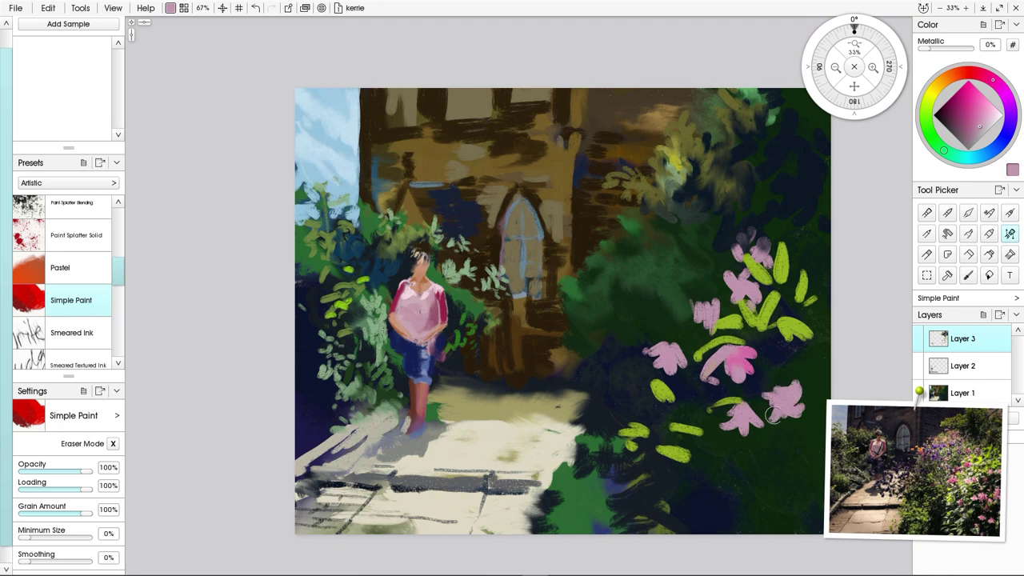
left_click(791, 424)
mouse_move(767, 452)
left_mouse_down()
mouse_move(764, 479)
mouse_move(748, 476)
mouse_move(765, 450)
left_mouse_up()
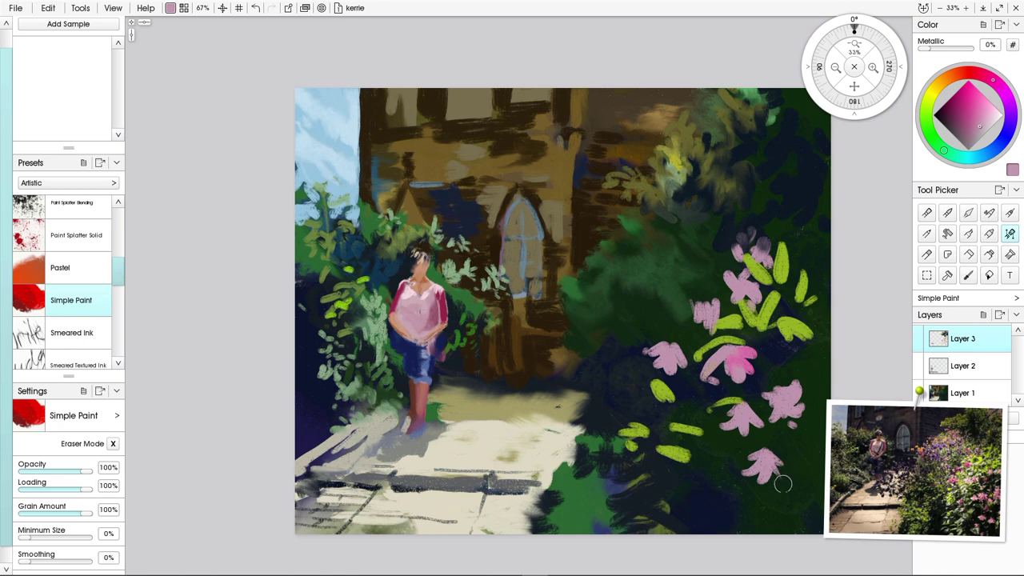
mouse_move(711, 475)
left_mouse_down()
mouse_move(731, 492)
mouse_move(726, 506)
mouse_move(709, 492)
left_mouse_up()
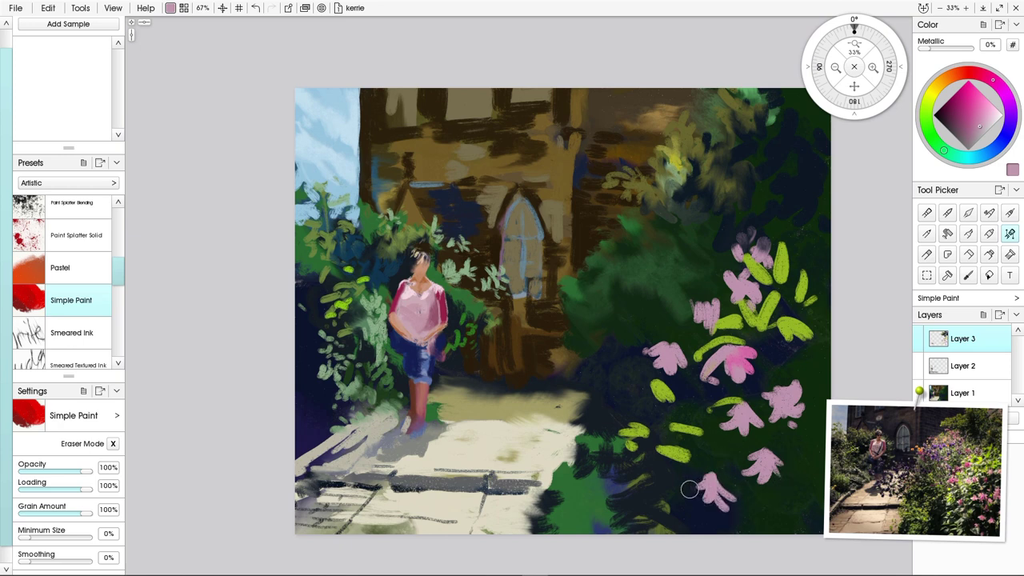
left_click(680, 492)
mouse_move(792, 473)
left_mouse_down()
mouse_move(797, 448)
mouse_move(806, 462)
mouse_move(796, 455)
mouse_move(810, 453)
left_mouse_up()
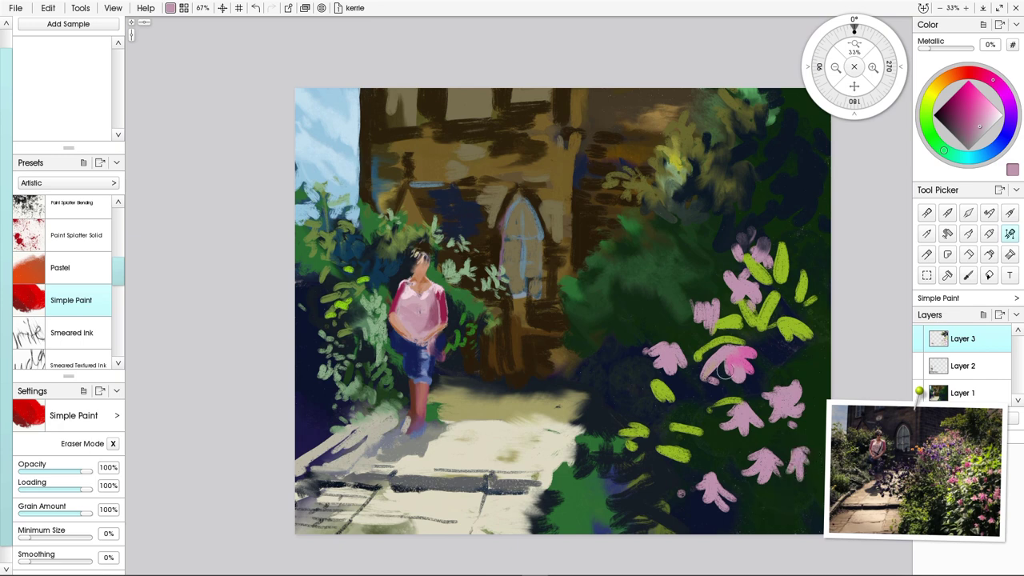
- Highlight the tops and petals of the mauve flowers with brighter pink strokes
mouse_move(774, 385)
left_mouse_down()
mouse_move(784, 396)
mouse_move(775, 379)
mouse_move(744, 393)
left_mouse_up()
mouse_move(763, 445)
left_mouse_down()
mouse_move(766, 456)
mouse_move(799, 454)
mouse_move(796, 467)
left_mouse_up()
left_click_drag(711, 468, 717, 486)
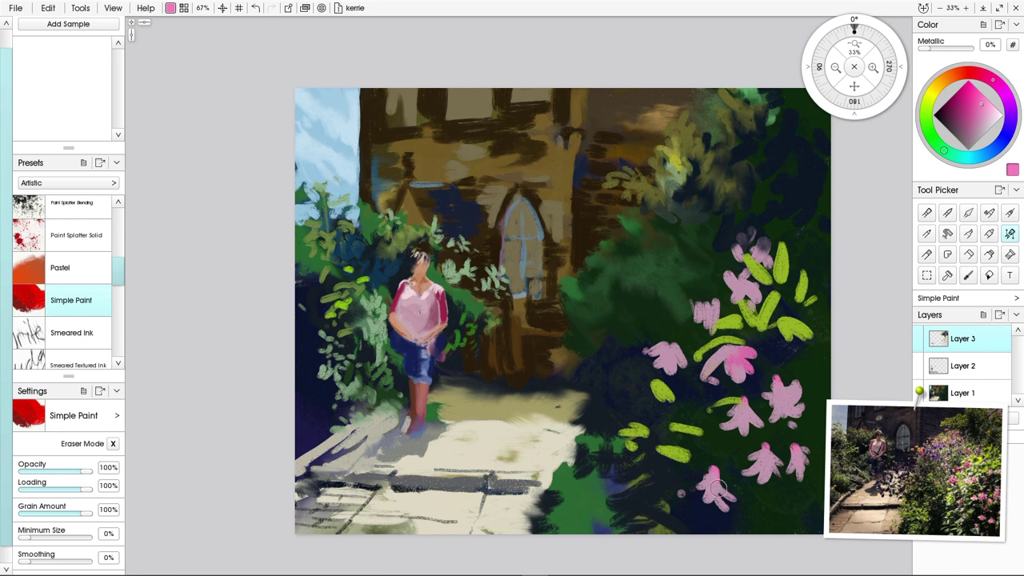
left_click_drag(671, 339, 672, 351)
mouse_move(715, 281)
left_mouse_down()
mouse_move(740, 279)
mouse_move(711, 290)
mouse_move(727, 297)
mouse_move(665, 358)
mouse_move(698, 296)
mouse_move(709, 319)
mouse_move(722, 307)
mouse_move(702, 327)
mouse_move(710, 349)
mouse_move(725, 333)
mouse_move(707, 343)
mouse_move(732, 350)
mouse_move(709, 352)
mouse_move(726, 346)
mouse_move(719, 377)
left_mouse_up()
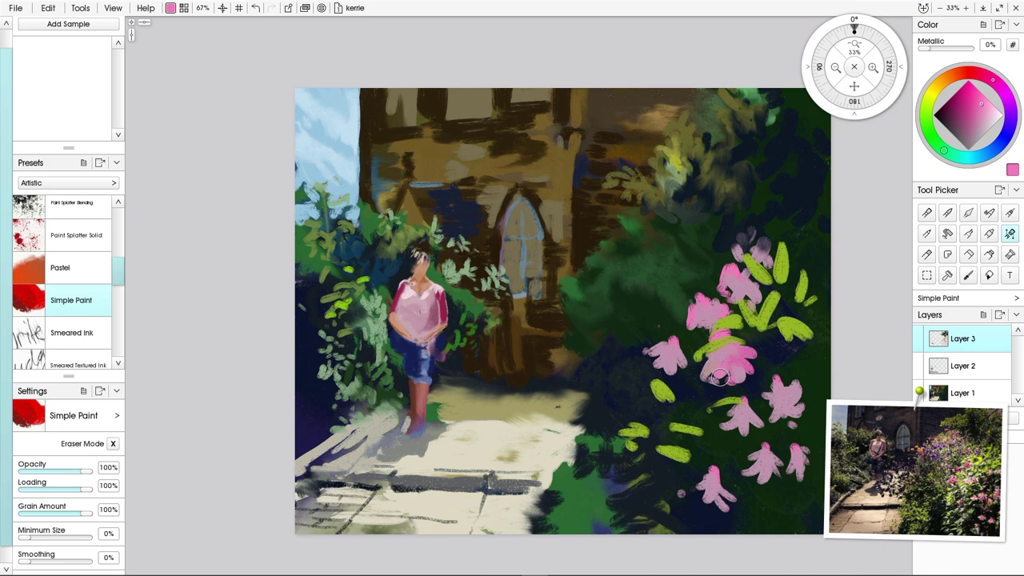
left_click_drag(658, 334, 650, 373)
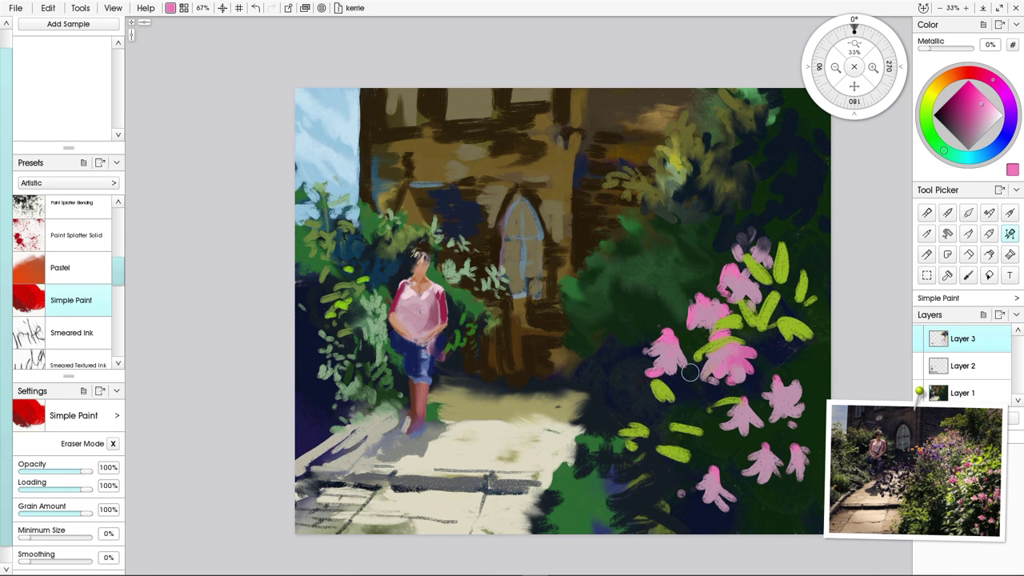
left_click_drag(702, 363, 693, 381)
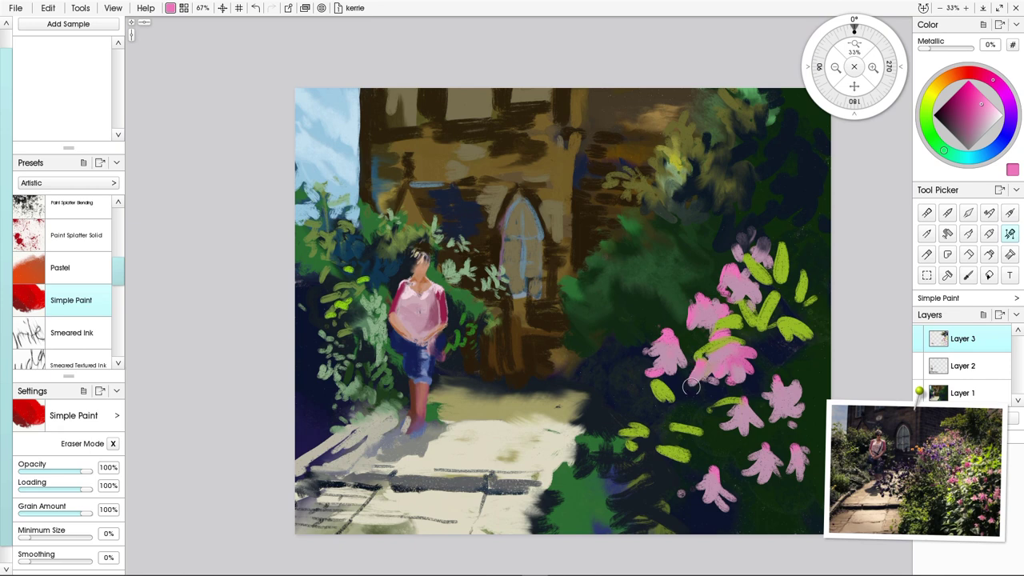
- Sample dark green from the bush and soften the edges of the pink flowers and yellow-green leaves with it
left_click(605, 268, "alt")
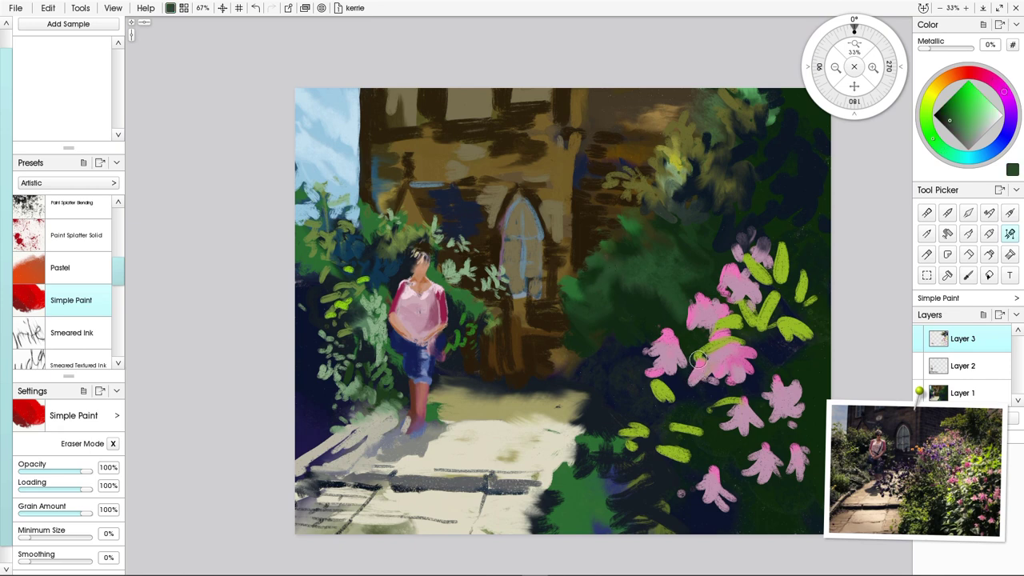
mouse_move(690, 362)
left_mouse_down()
mouse_move(703, 389)
mouse_move(725, 376)
mouse_move(723, 392)
mouse_move(746, 385)
mouse_move(738, 363)
mouse_move(761, 357)
mouse_move(743, 341)
mouse_move(744, 316)
mouse_move(756, 332)
mouse_move(735, 304)
mouse_move(752, 327)
mouse_move(699, 296)
mouse_move(694, 263)
left_mouse_up()
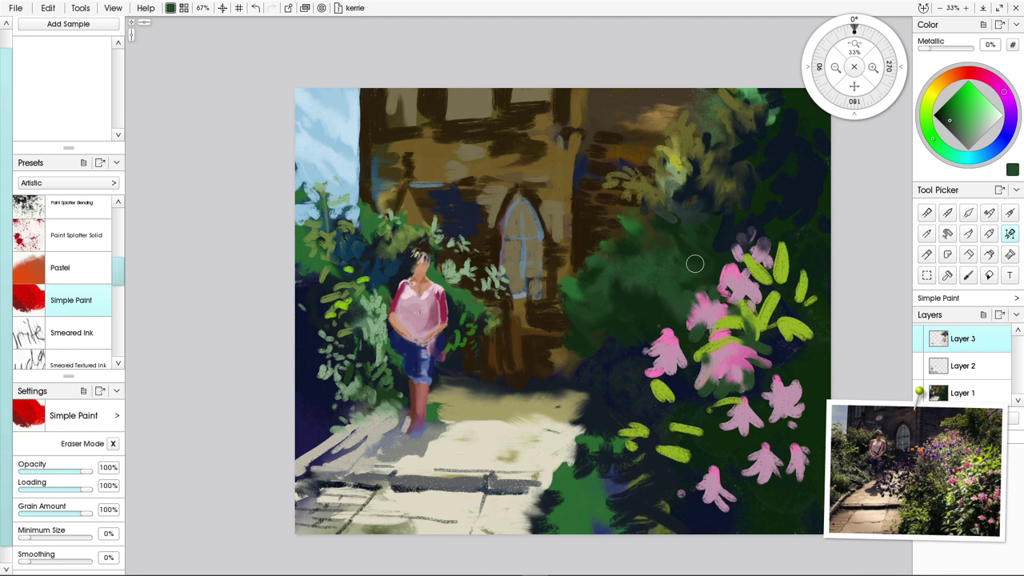
mouse_move(693, 369)
left_mouse_down()
mouse_move(670, 360)
mouse_move(681, 378)
mouse_move(665, 380)
mouse_move(671, 391)
mouse_move(657, 392)
mouse_move(649, 376)
mouse_move(647, 387)
mouse_move(662, 368)
mouse_move(655, 403)
mouse_move(652, 351)
mouse_move(642, 367)
mouse_move(681, 346)
mouse_move(696, 360)
mouse_move(676, 309)
mouse_move(653, 331)
left_mouse_up()
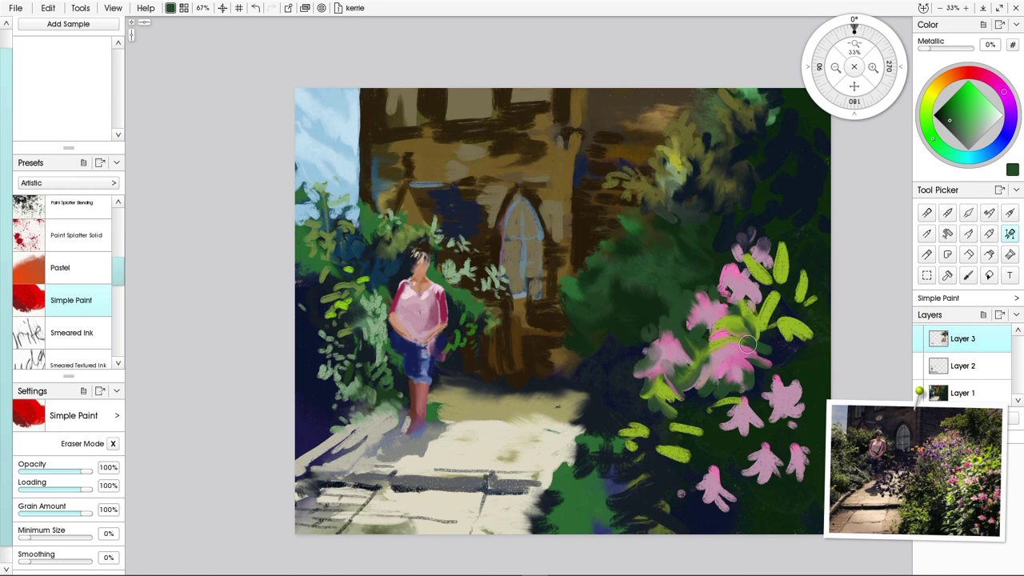
left_click_drag(723, 279, 738, 306)
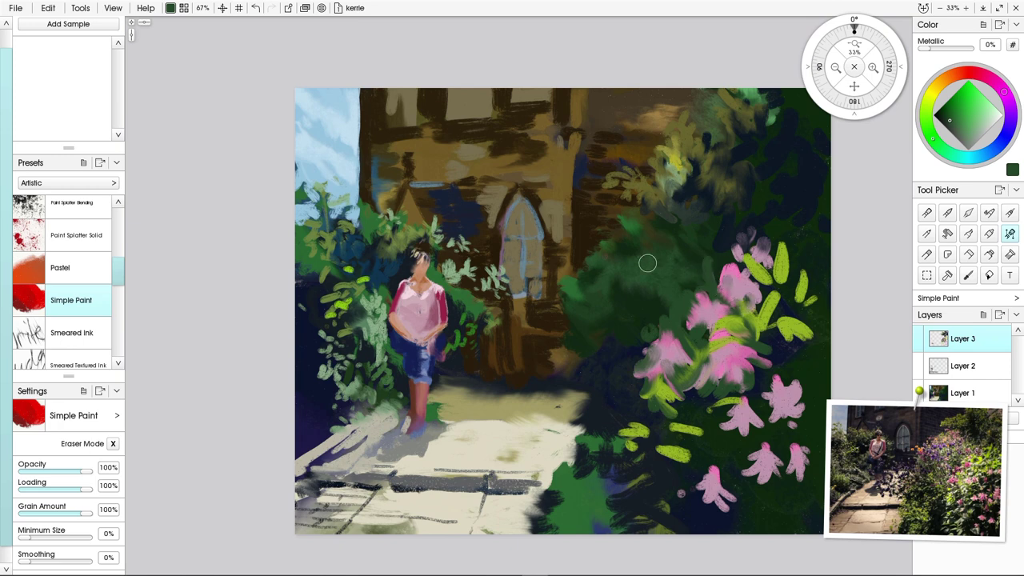
mouse_move(769, 346)
left_mouse_down()
mouse_move(800, 349)
mouse_move(812, 342)
mouse_move(790, 313)
mouse_move(772, 315)
mouse_move(789, 300)
mouse_move(813, 324)
mouse_move(767, 295)
mouse_move(758, 310)
mouse_move(749, 264)
mouse_move(752, 284)
mouse_move(765, 264)
mouse_move(791, 265)
mouse_move(783, 285)
mouse_move(796, 286)
mouse_move(802, 272)
mouse_move(805, 301)
mouse_move(826, 276)
mouse_move(814, 315)
mouse_move(829, 306)
mouse_move(804, 277)
mouse_move(780, 271)
mouse_move(814, 258)
mouse_move(803, 277)
mouse_move(809, 243)
mouse_move(791, 272)
mouse_move(811, 256)
mouse_move(809, 265)
mouse_move(767, 244)
mouse_move(771, 251)
mouse_move(750, 223)
mouse_move(729, 236)
left_mouse_up()
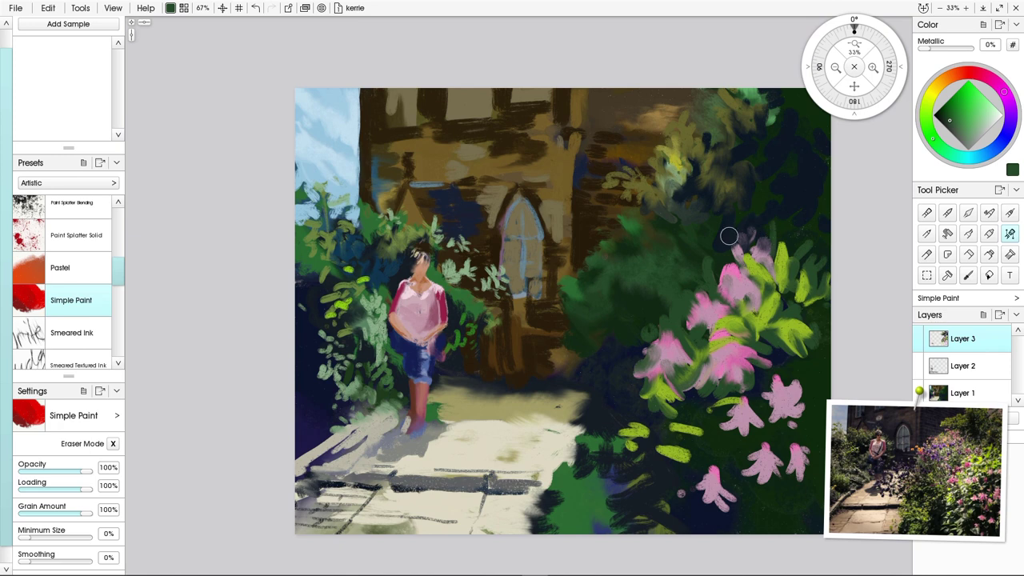
mouse_move(775, 369)
left_mouse_down()
mouse_move(765, 347)
mouse_move(777, 394)
mouse_move(760, 362)
mouse_move(770, 410)
mouse_move(748, 383)
mouse_move(767, 395)
mouse_move(762, 362)
mouse_move(764, 441)
mouse_move(738, 433)
mouse_move(734, 410)
mouse_move(714, 416)
mouse_move(744, 392)
mouse_move(697, 406)
left_mouse_up()
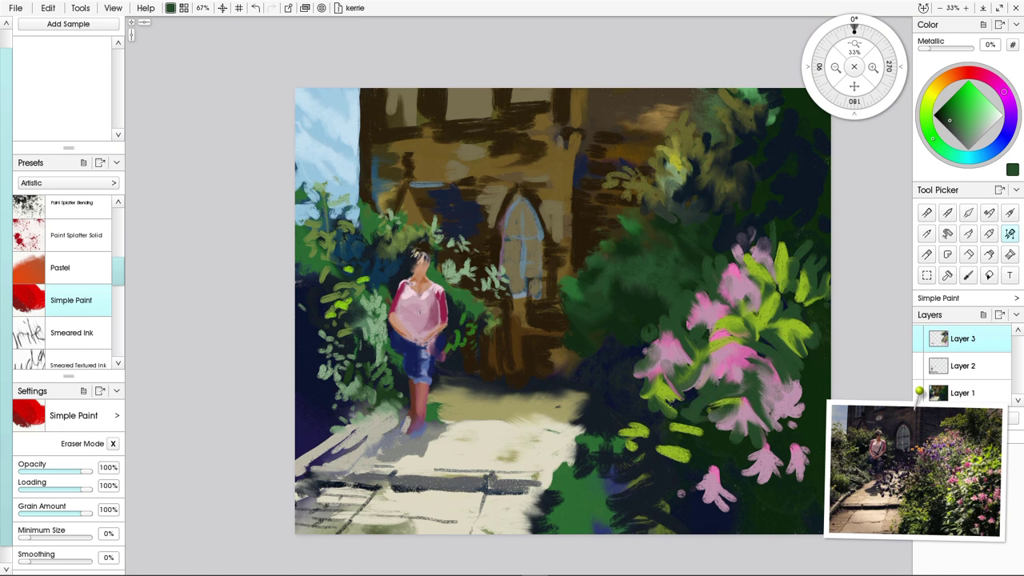
- Sample dark navy from the hedge and carve shadows around the lower pink flowers and yellow-green leaves
left_click(605, 388, "alt")
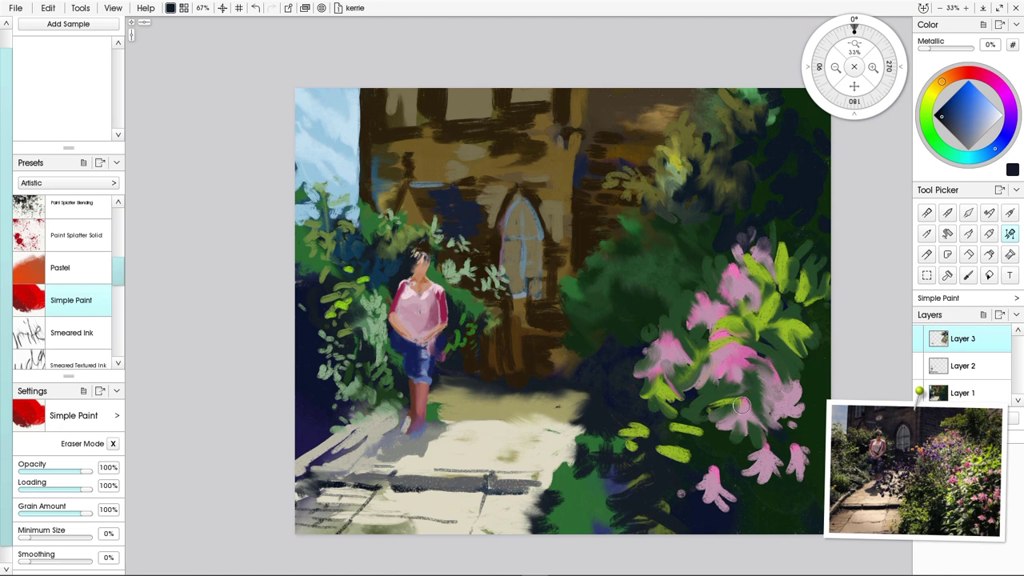
mouse_move(712, 433)
left_mouse_down()
mouse_move(706, 403)
mouse_move(699, 414)
mouse_move(693, 396)
mouse_move(726, 396)
left_mouse_up()
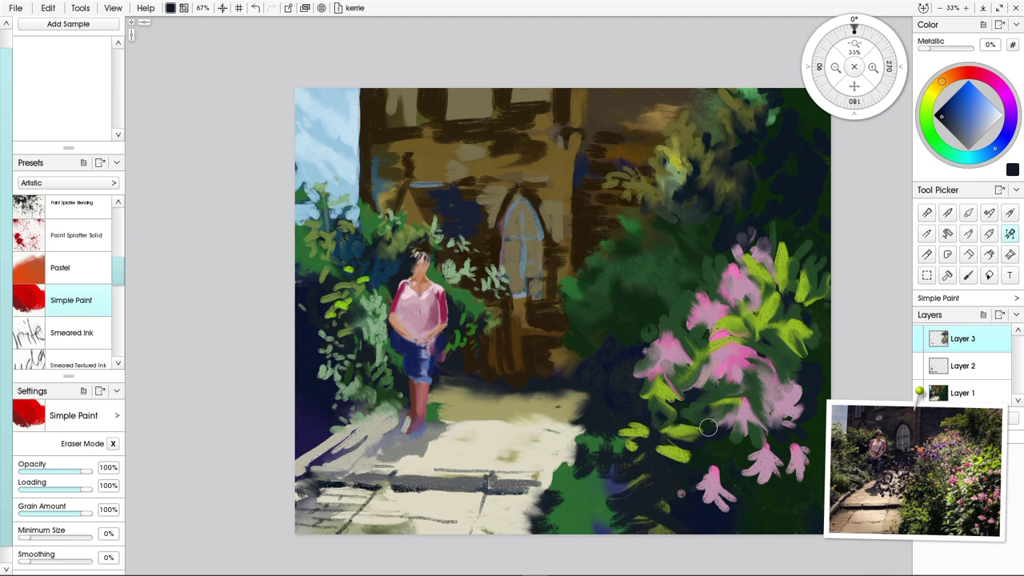
mouse_move(758, 450)
left_mouse_down()
mouse_move(754, 481)
mouse_move(761, 477)
mouse_move(785, 427)
mouse_move(785, 474)
mouse_move(780, 456)
mouse_move(799, 464)
mouse_move(753, 479)
left_mouse_up()
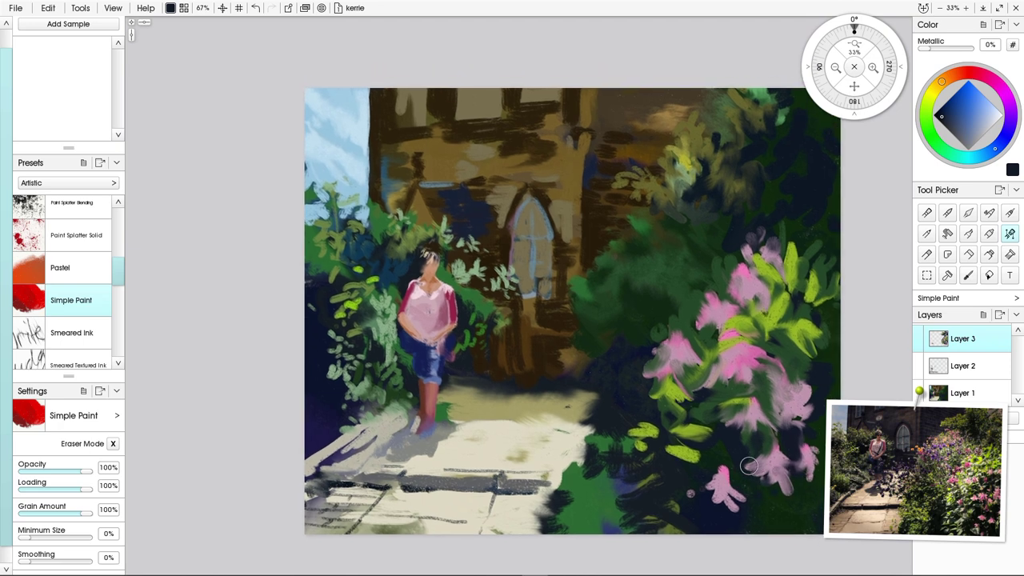
scroll(558, 367, "down", 2)
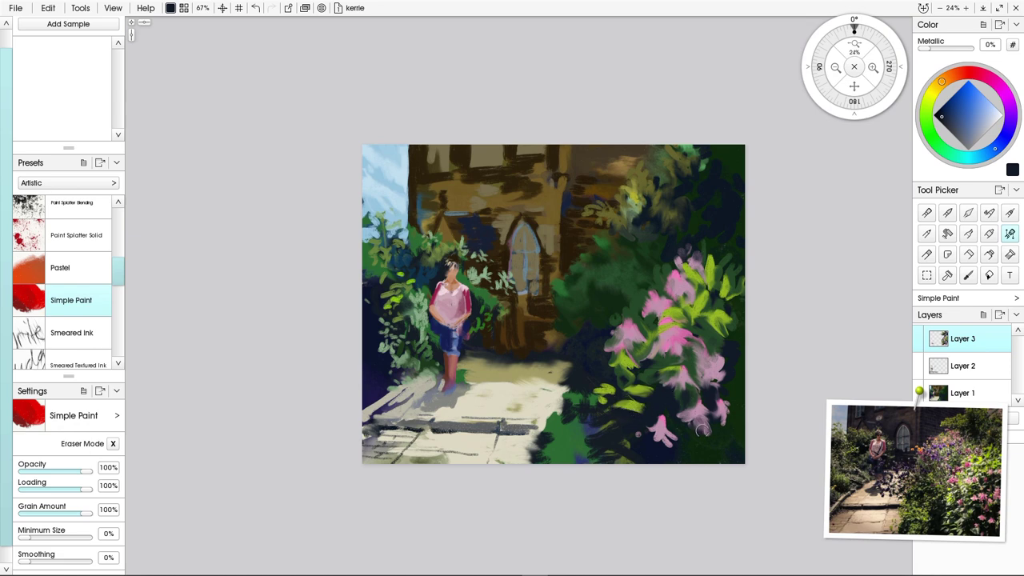
left_click_drag(701, 431, 713, 444)
- Choose a pale muted green and paint broad leaves along the base of the hedge, around the lowest pink flower
left_click(929, 101)
mouse_move(953, 115)
left_mouse_down()
mouse_move(975, 126)
mouse_move(934, 141)
left_mouse_up()
left_click(926, 122)
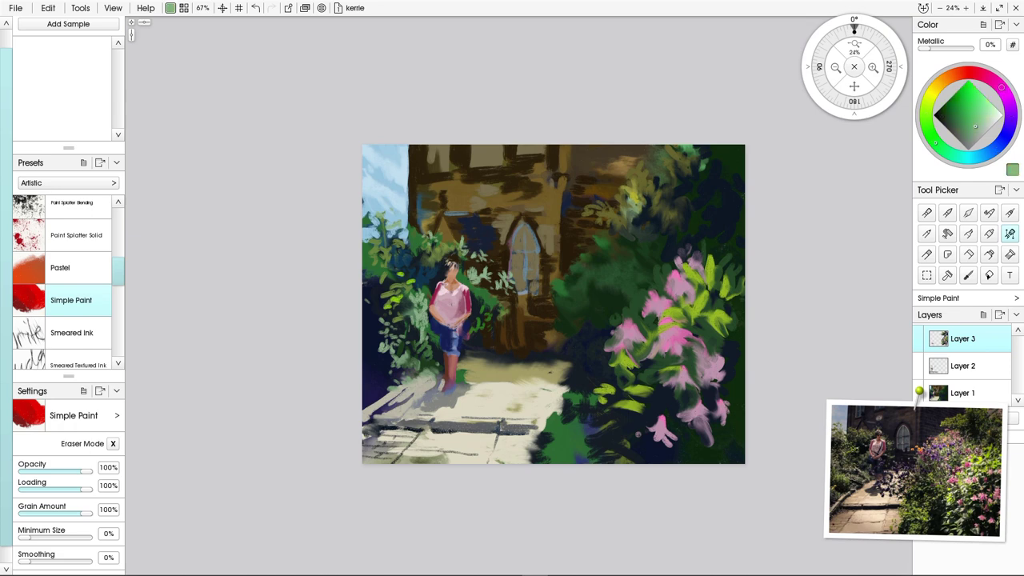
mouse_move(619, 420)
left_mouse_down()
mouse_move(593, 445)
mouse_move(570, 441)
mouse_move(646, 452)
mouse_move(641, 434)
mouse_move(643, 442)
left_mouse_up()
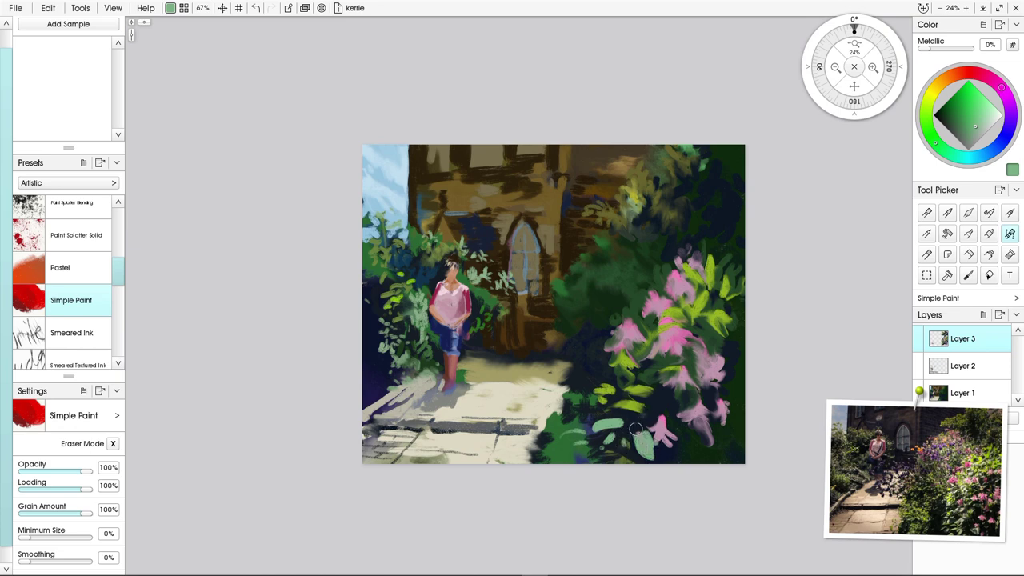
mouse_move(625, 417)
left_mouse_down()
mouse_move(601, 404)
mouse_move(619, 415)
mouse_move(560, 410)
left_mouse_up()
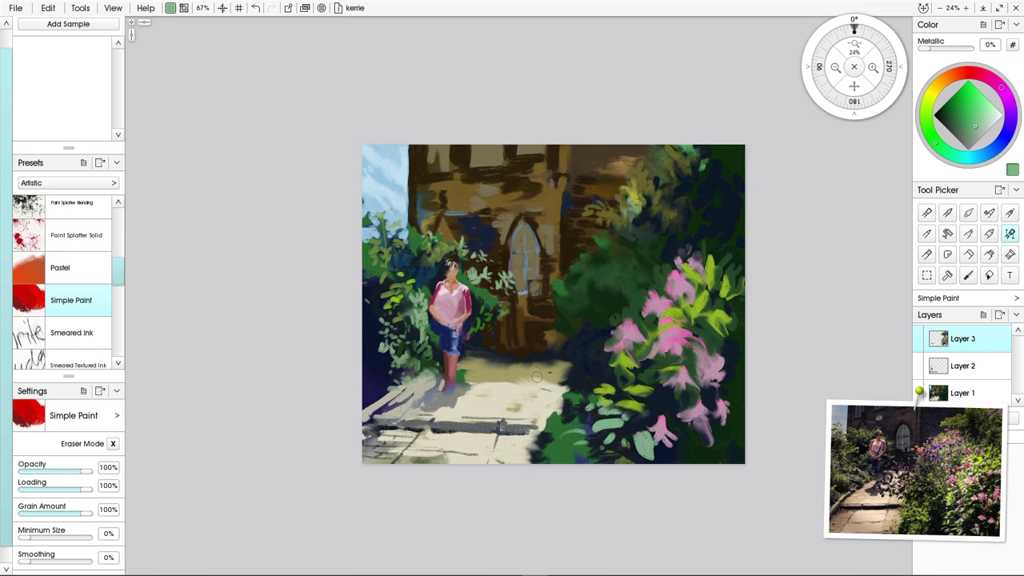
left_click_drag(601, 445, 595, 451)
mouse_move(692, 429)
left_mouse_down()
mouse_move(696, 445)
mouse_move(673, 427)
mouse_move(703, 460)
left_mouse_up()
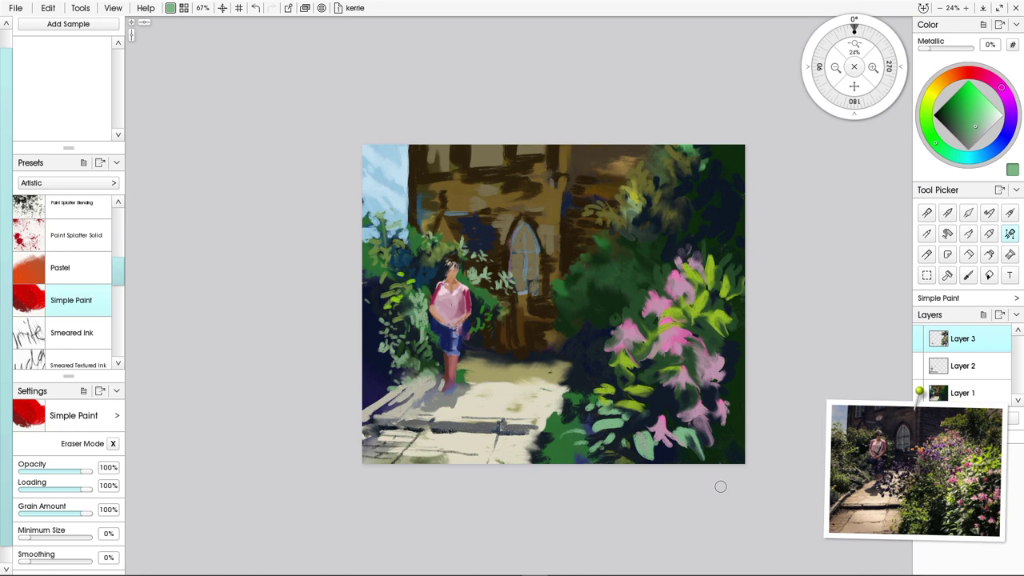
left_click_drag(586, 432, 571, 418)
- Sample the dark hedge shadow color, blend it into the pale green leaves and darken the hedge's edge along the path
left_click(623, 430, "alt")
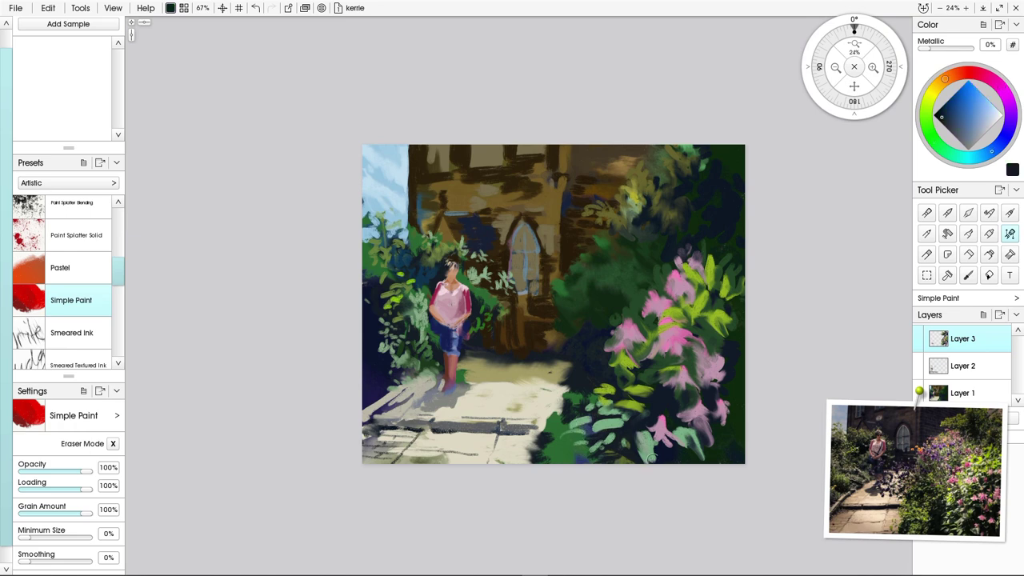
mouse_move(654, 448)
left_mouse_down()
mouse_move(634, 435)
mouse_move(637, 452)
mouse_move(657, 456)
mouse_move(679, 442)
mouse_move(695, 450)
mouse_move(702, 434)
mouse_move(709, 461)
left_mouse_up()
mouse_move(587, 438)
left_mouse_down()
mouse_move(620, 428)
mouse_move(618, 440)
mouse_move(604, 415)
mouse_move(572, 438)
mouse_move(606, 442)
mouse_move(626, 461)
mouse_move(578, 444)
mouse_move(566, 415)
mouse_move(563, 436)
mouse_move(590, 432)
mouse_move(572, 428)
mouse_move(606, 397)
left_mouse_up()
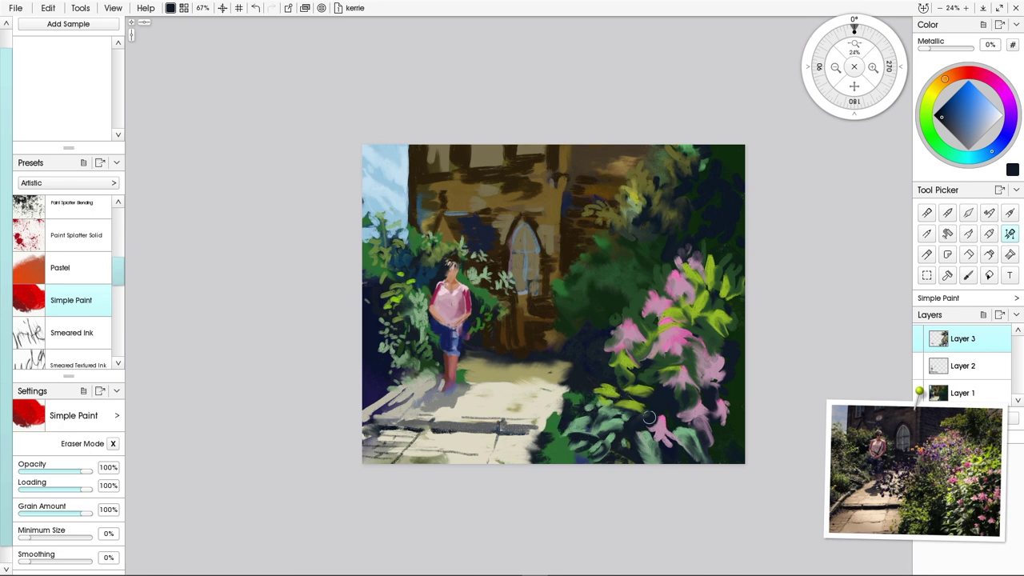
mouse_move(621, 435)
left_mouse_down()
mouse_move(632, 456)
mouse_move(581, 451)
mouse_move(590, 460)
left_mouse_up()
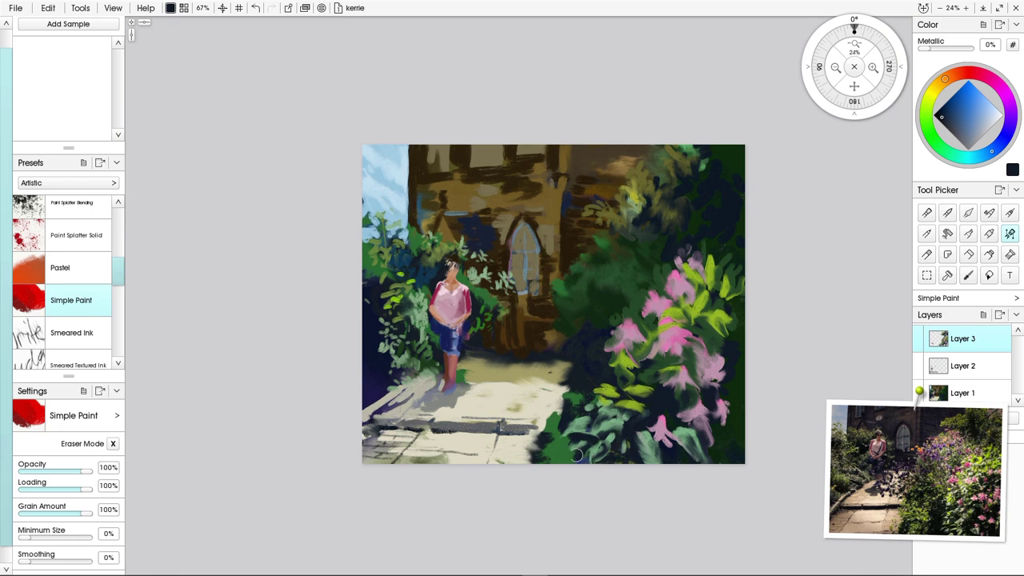
right_click(558, 339)
left_click(548, 422)
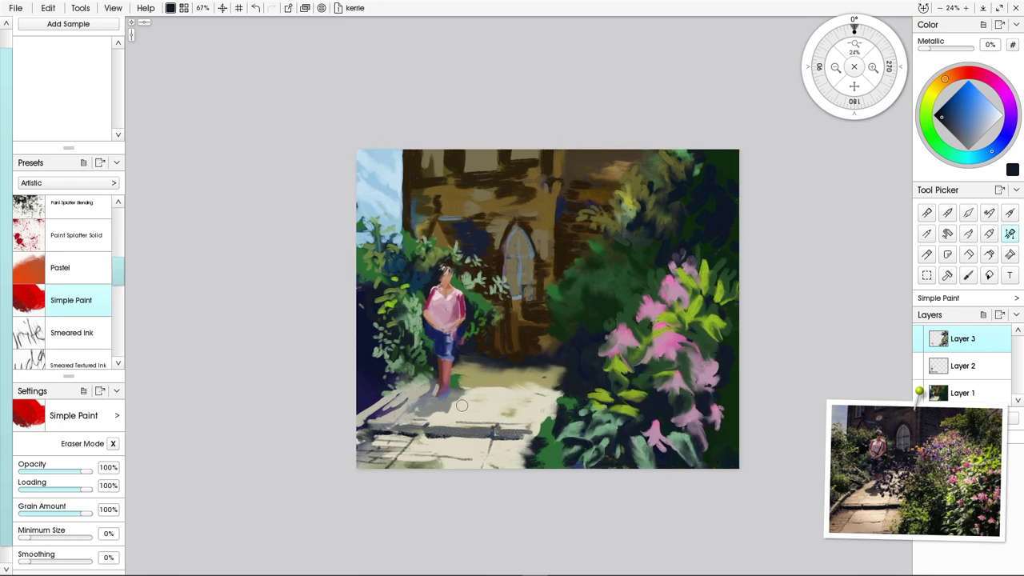
mouse_move(551, 421)
left_mouse_down()
mouse_move(528, 436)
mouse_move(546, 425)
left_mouse_up()
mouse_move(517, 457)
left_mouse_down()
mouse_move(535, 453)
mouse_move(552, 422)
left_mouse_up()
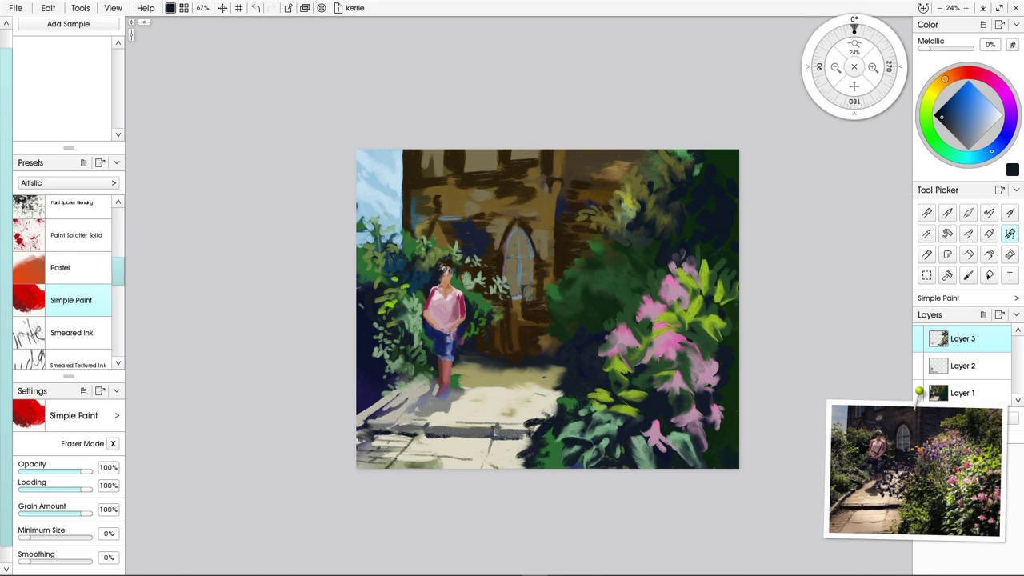
- Choose a medium lavender purple and dab a cluster of small blooms on the green bush between the building and the pink flowers
mouse_move(970, 109)
left_mouse_down()
mouse_move(983, 118)
mouse_move(1009, 105)
mouse_move(1010, 118)
left_mouse_up()
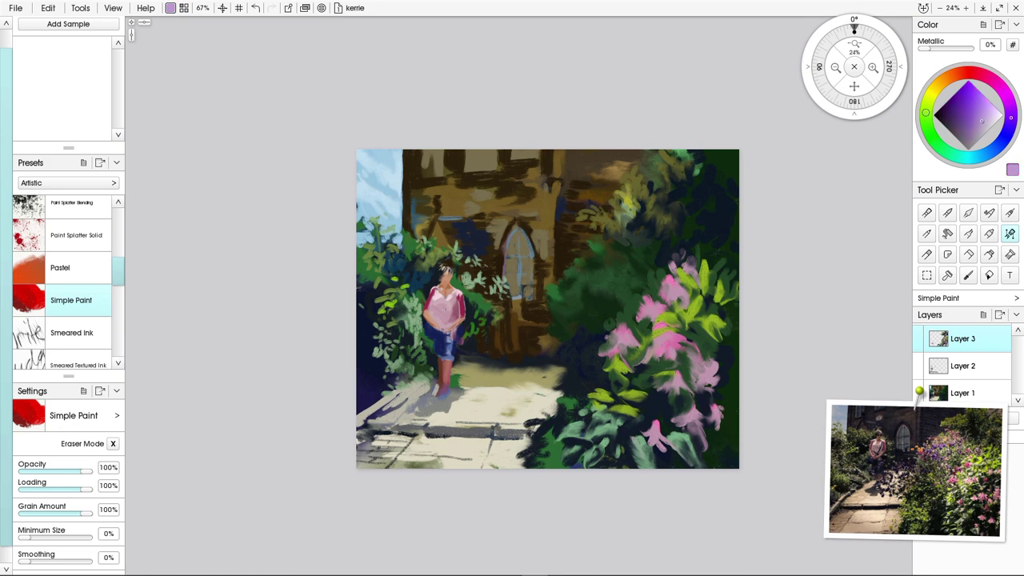
left_click_drag(982, 121, 975, 117)
mouse_move(626, 264)
left_mouse_down()
mouse_move(624, 276)
mouse_move(642, 286)
mouse_move(617, 294)
mouse_move(611, 268)
mouse_move(600, 272)
left_mouse_up()
left_click(638, 277)
left_click(603, 255)
left_click(585, 261)
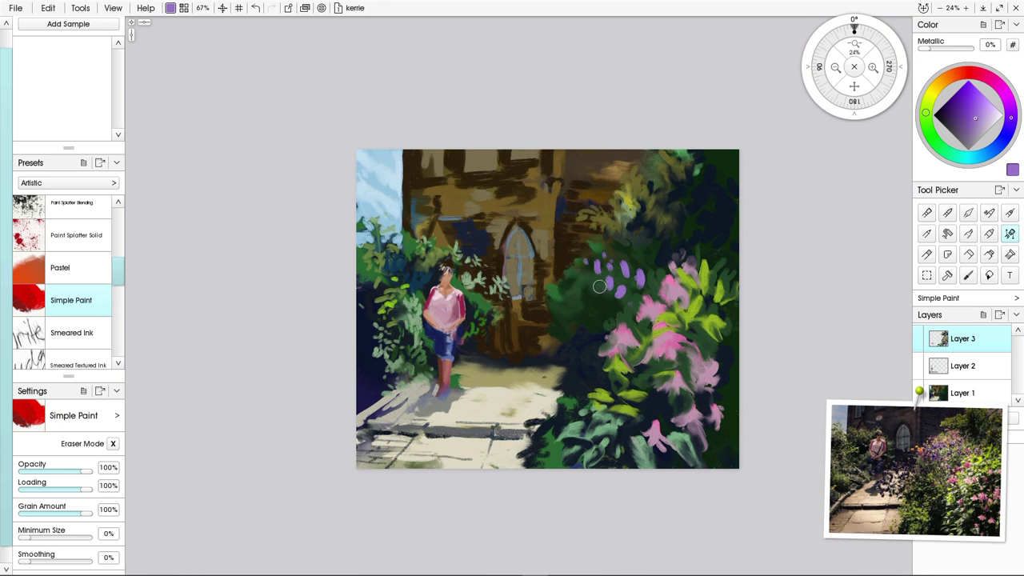
left_click(595, 290)
left_click(606, 301)
left_click(595, 312)
left_click(572, 287)
left_click(565, 269)
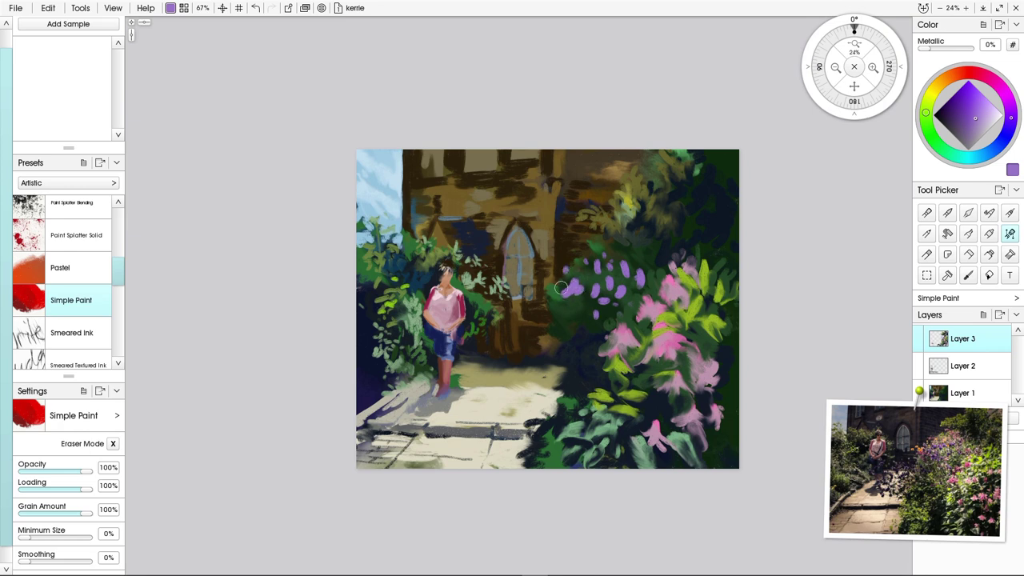
- Choose a deep purple and dab blooms below the arched window and around the figure's hands and shorts
left_click(952, 107)
left_click_drag(540, 316, 538, 325)
left_click(549, 333)
left_click(510, 318)
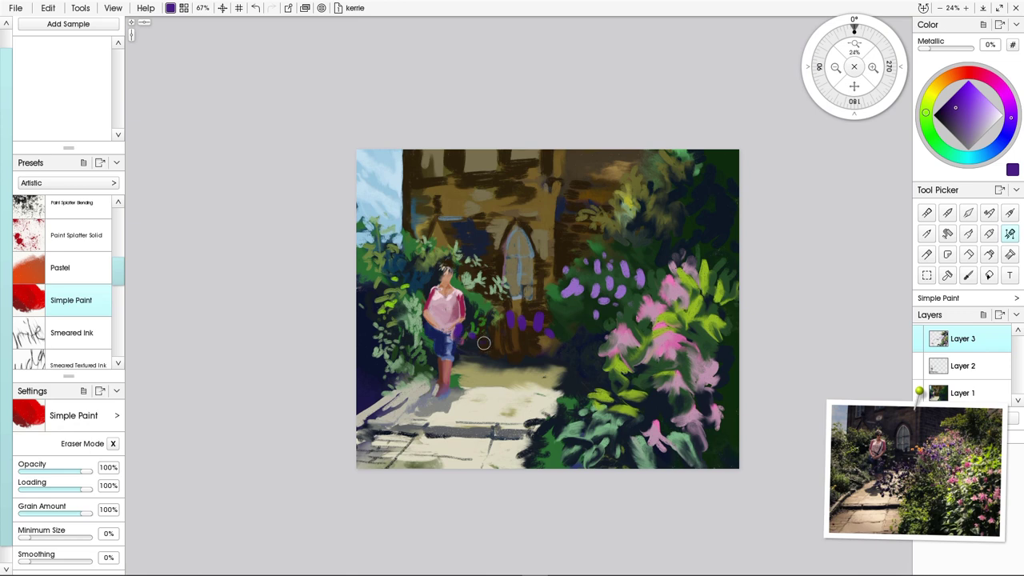
left_click(448, 326)
mouse_move(432, 335)
left_mouse_down()
mouse_move(427, 344)
mouse_move(475, 363)
left_mouse_up()
- Add more deep purple blooms at the foot of the building and over the sunlit path beside the figure
left_click(499, 360)
left_click(513, 362)
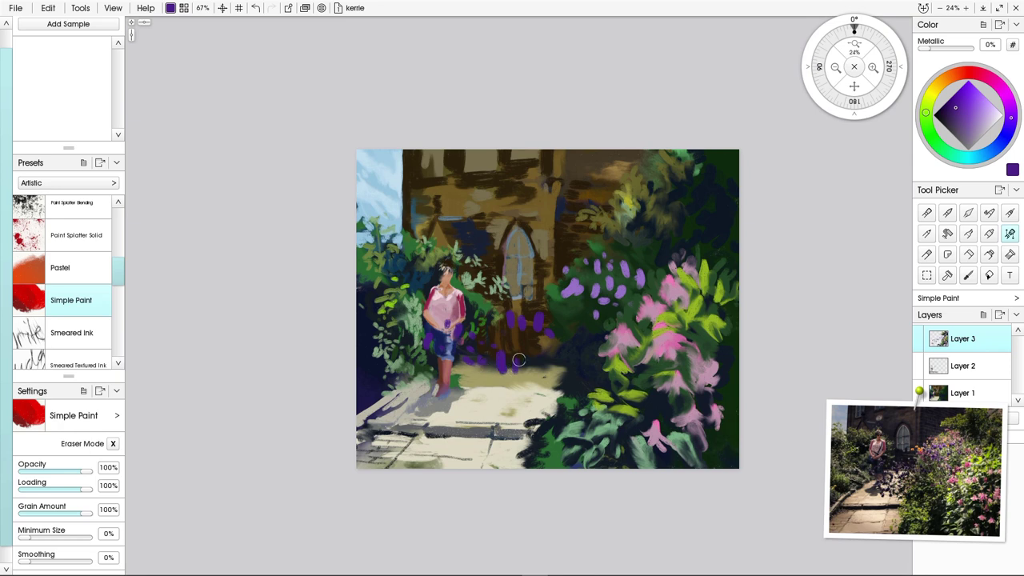
left_click(524, 362)
left_click(532, 355)
left_click_drag(516, 381, 524, 396)
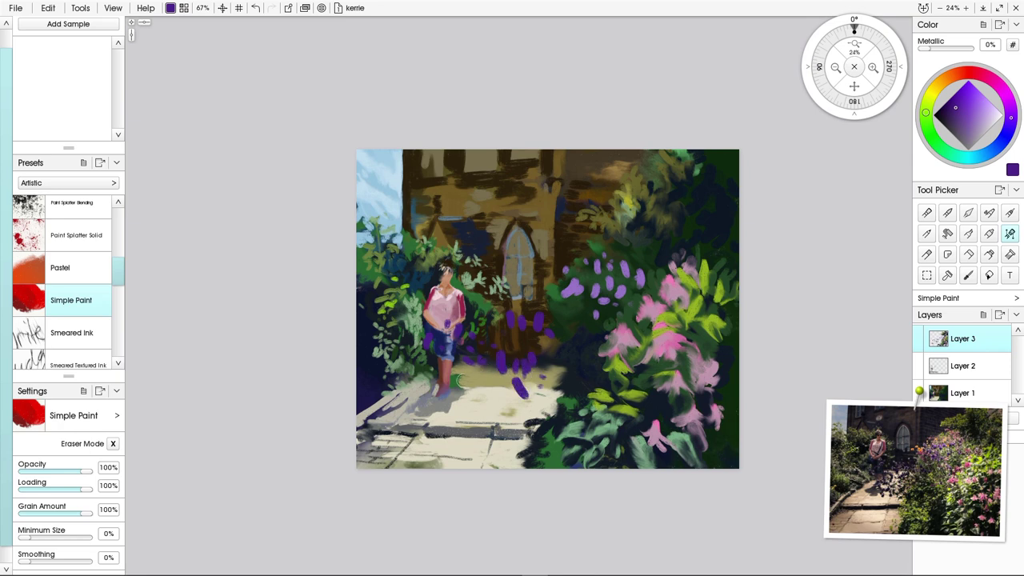
mouse_move(478, 377)
left_mouse_down()
mouse_move(490, 394)
mouse_move(497, 383)
left_mouse_up()
left_click(470, 381)
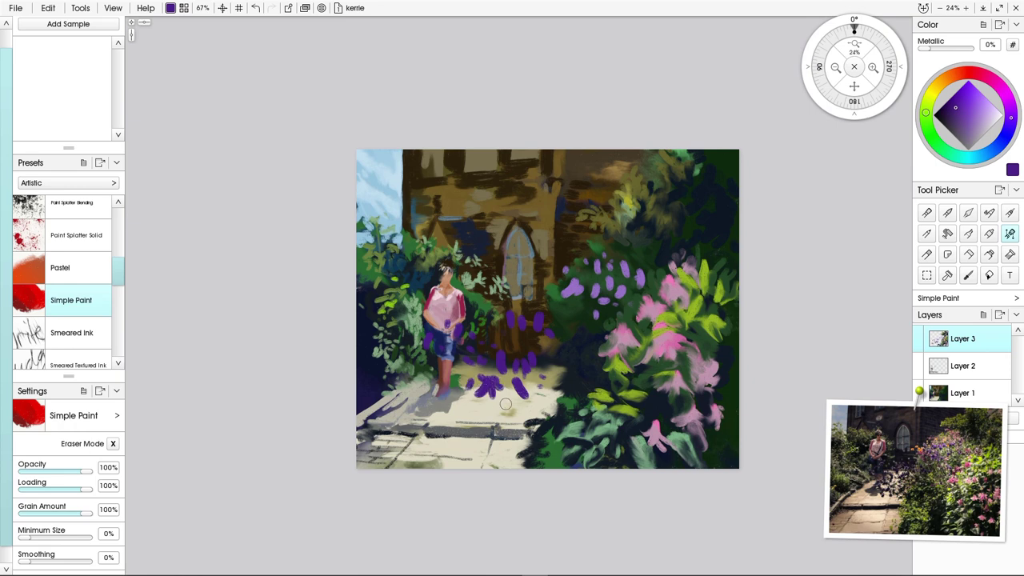
left_click_drag(507, 393, 512, 403)
- Shade the lavender bloom cluster with deep purple strokes and add small dabs above it on the bush
mouse_move(600, 301)
left_mouse_down()
mouse_move(613, 307)
mouse_move(605, 306)
left_mouse_up()
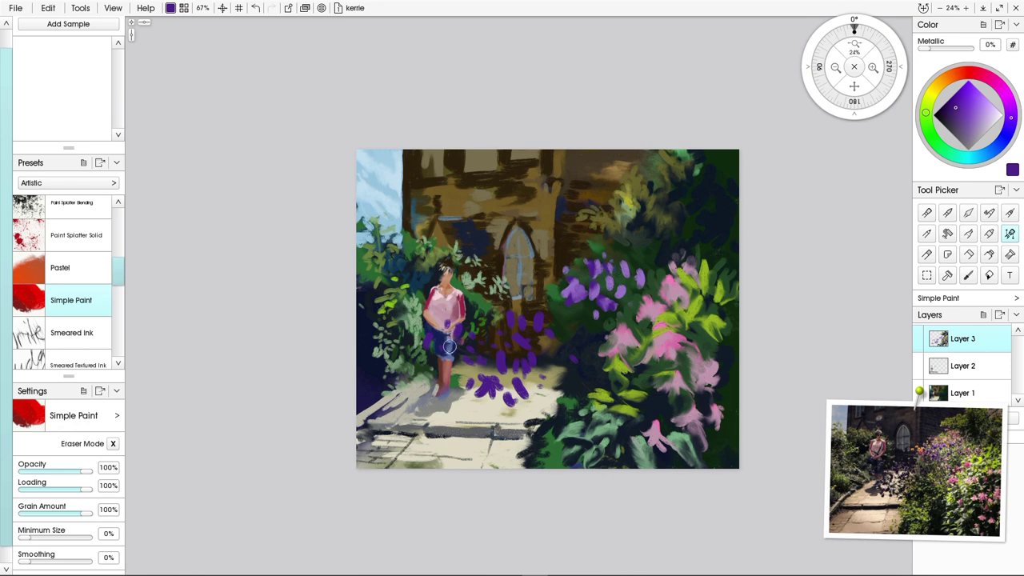
left_click_drag(567, 372, 635, 352, "shift")
left_click_drag(500, 347, 423, 270)
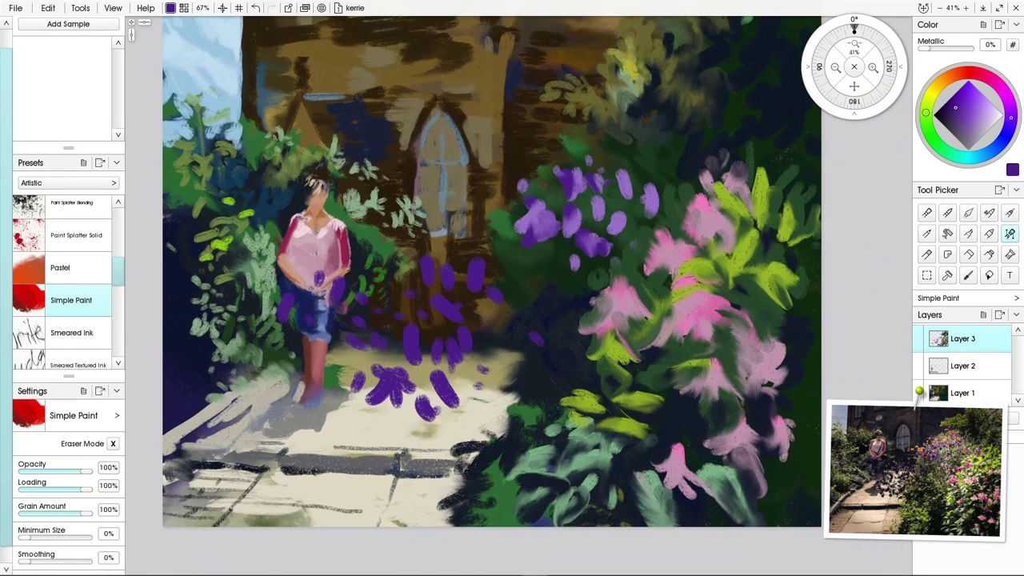
scroll(480, 240, "up", 2)
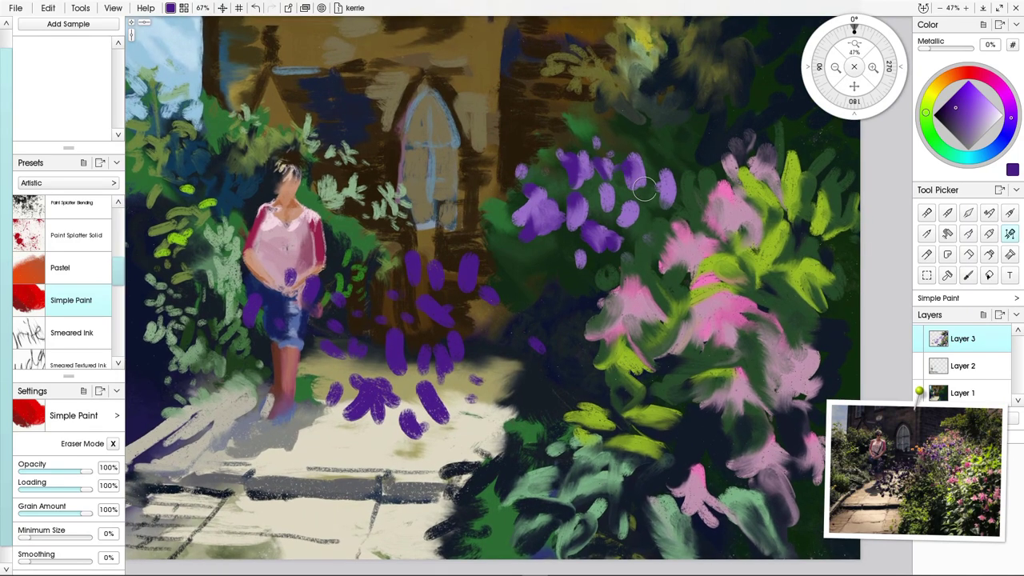
mouse_move(671, 199)
left_mouse_down()
mouse_move(628, 235)
mouse_move(656, 246)
mouse_move(614, 214)
mouse_move(631, 236)
mouse_move(605, 211)
mouse_move(596, 218)
mouse_move(595, 193)
mouse_move(603, 201)
mouse_move(624, 190)
mouse_move(645, 232)
left_mouse_up()
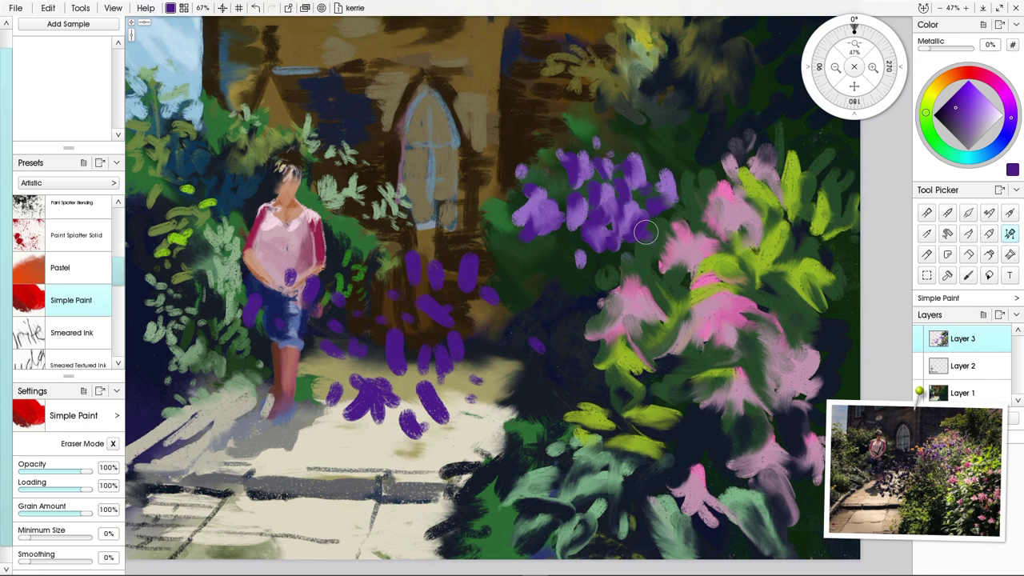
left_click_drag(648, 122, 651, 132)
left_click(664, 145)
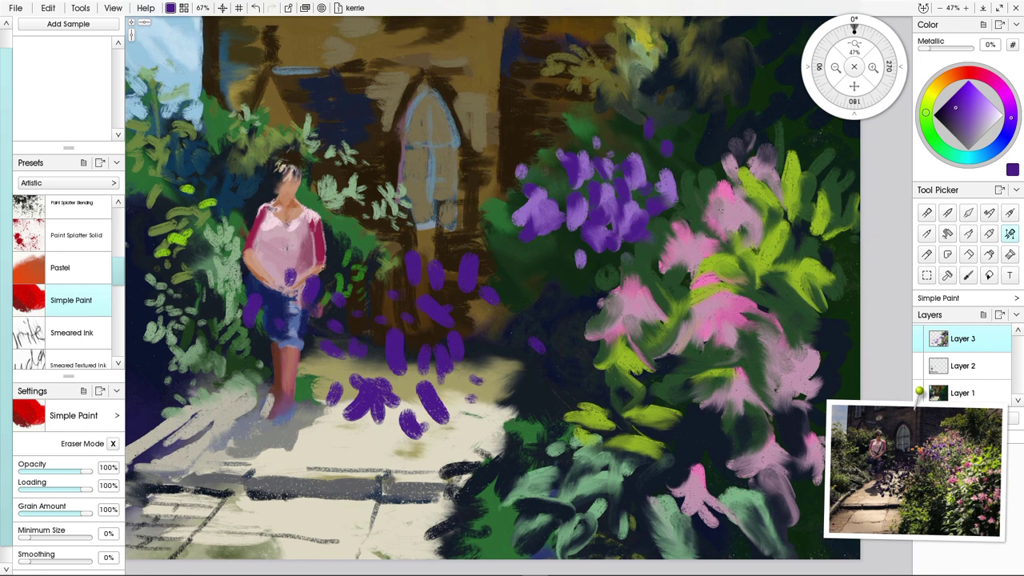
- Sample dusty pink from the flowers and dab small blooms above, beside and below the purple cluster
left_click(704, 198, "alt")
left_click(633, 124)
left_click(661, 138)
left_click(662, 102)
left_click(674, 137)
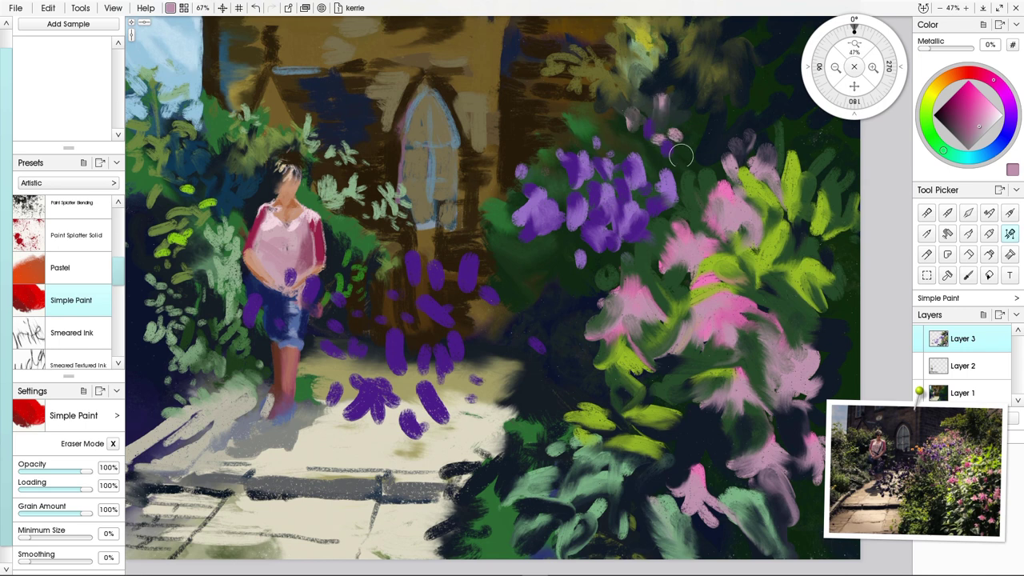
left_click(611, 120)
left_click_drag(611, 129, 616, 159)
left_click(576, 148)
left_click(550, 148)
left_click(533, 156)
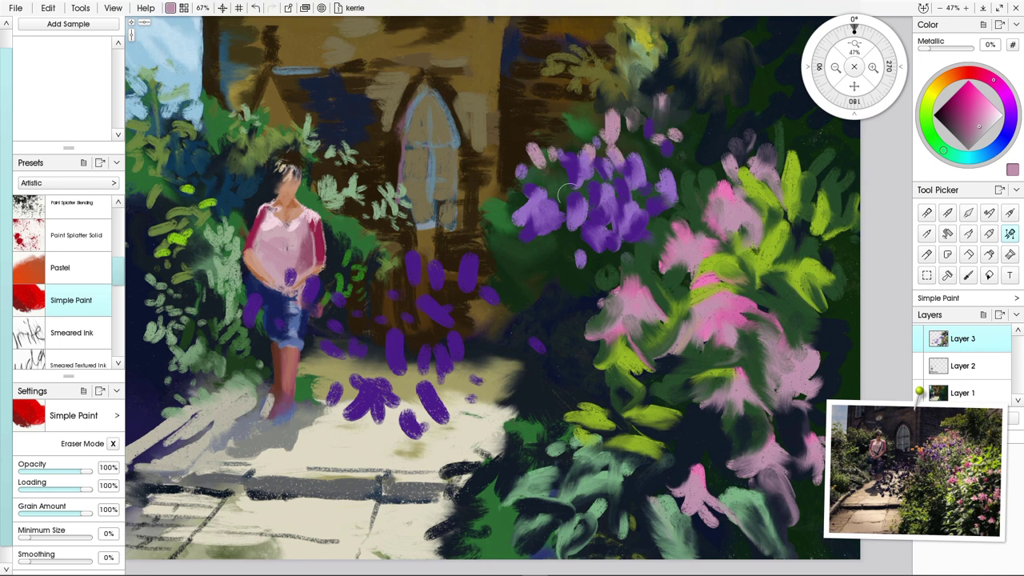
left_click_drag(541, 230, 549, 291)
left_click(559, 253)
- Choose a vivid orange and dab small blooms between the arched window and the purple flower cluster
left_click(951, 75)
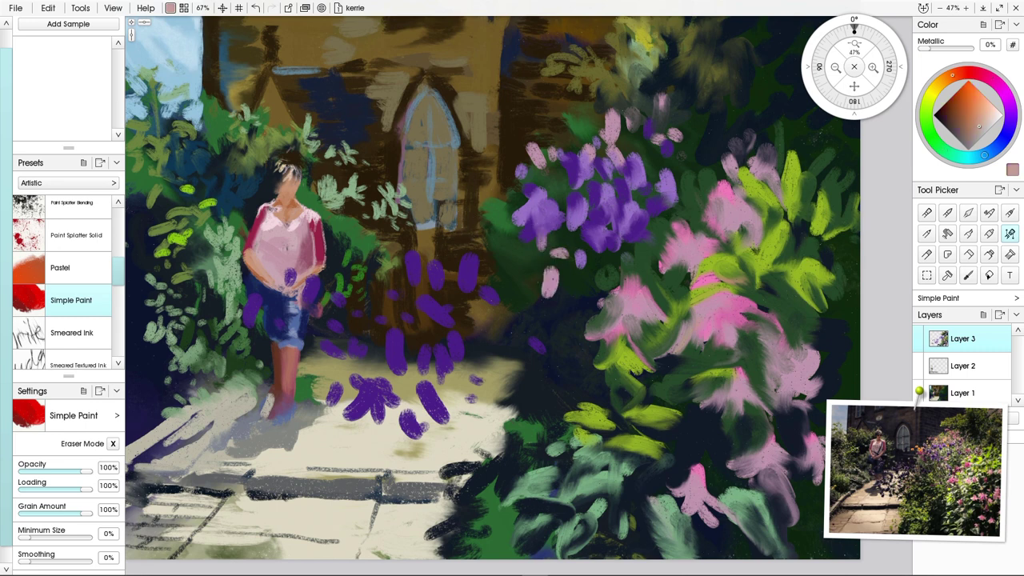
left_click(967, 93)
left_click(957, 100)
left_click(965, 90)
mouse_move(460, 181)
left_mouse_down()
mouse_move(487, 229)
mouse_move(483, 279)
mouse_move(419, 213)
mouse_move(451, 214)
mouse_move(506, 246)
left_mouse_up()
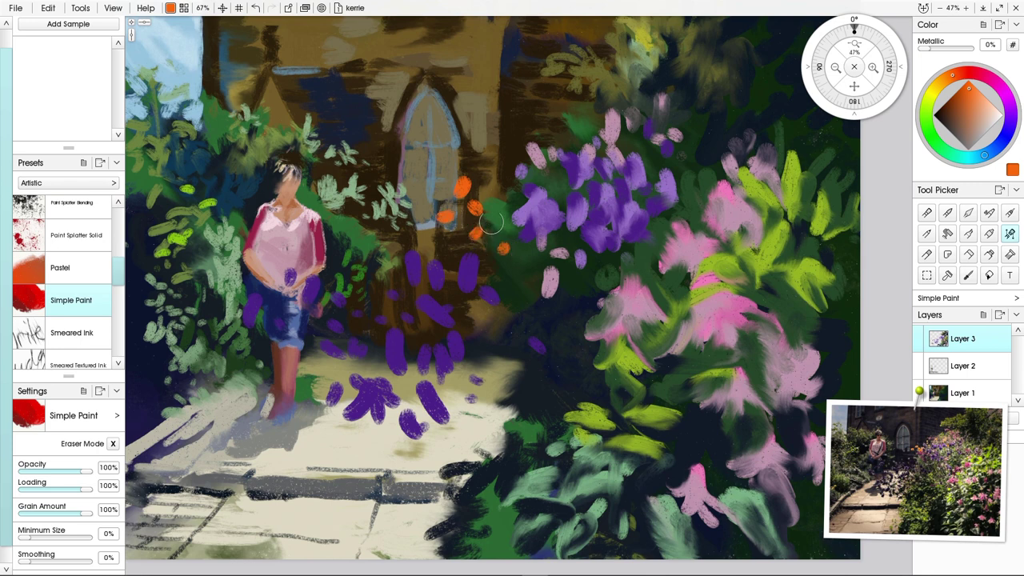
left_click_drag(501, 192, 505, 188)
- Choose a dark navy blue and shade the deep purple blooms at the foot of the building
left_click(1006, 134)
left_click_drag(950, 120, 949, 117)
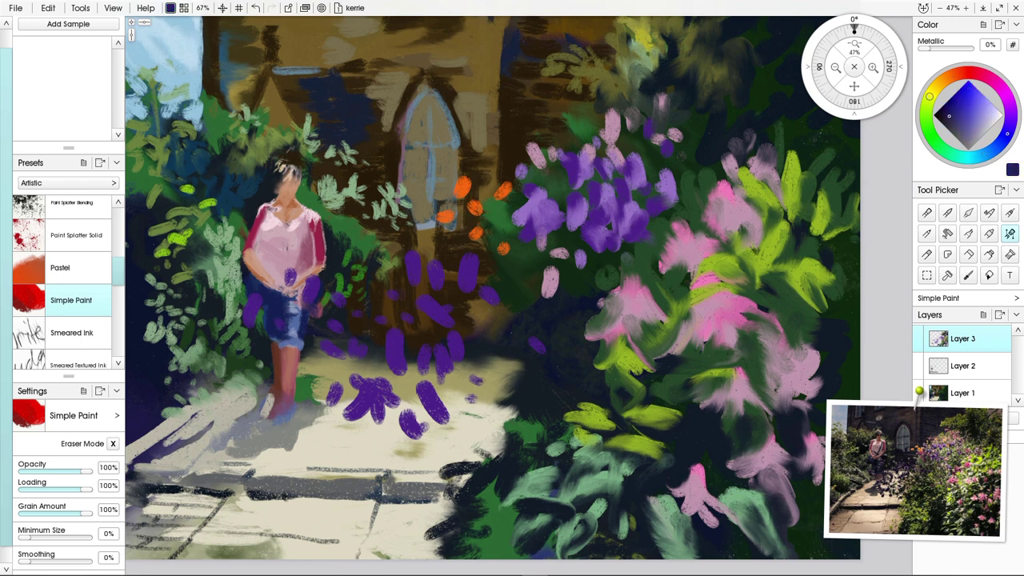
mouse_move(429, 355)
left_mouse_down()
mouse_move(400, 349)
mouse_move(400, 371)
mouse_move(394, 344)
mouse_move(390, 357)
mouse_move(454, 342)
left_mouse_up()
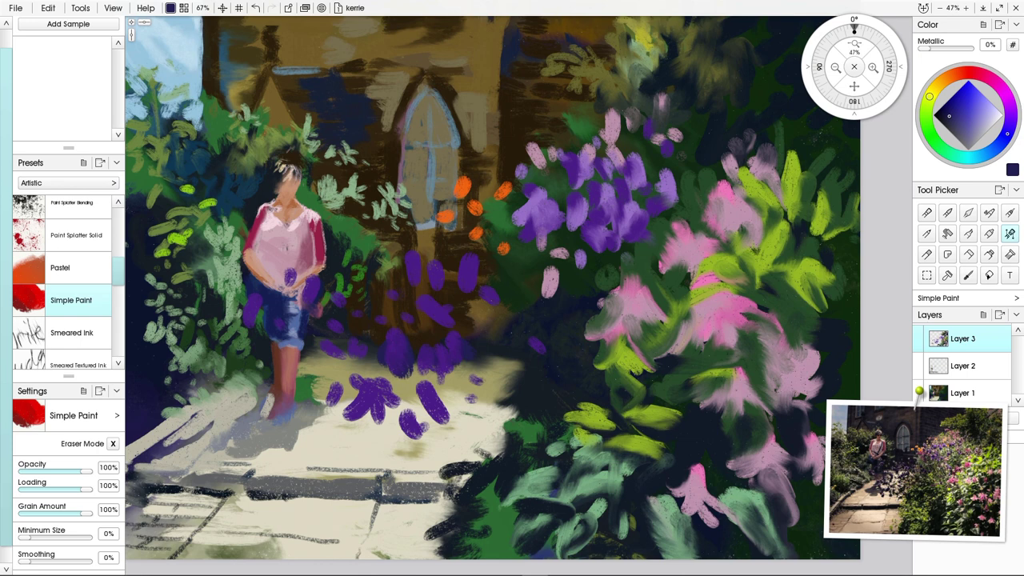
- Choose a dark olive green and paint leaves around the deep purple blooms at the far end of the path
left_click(926, 119)
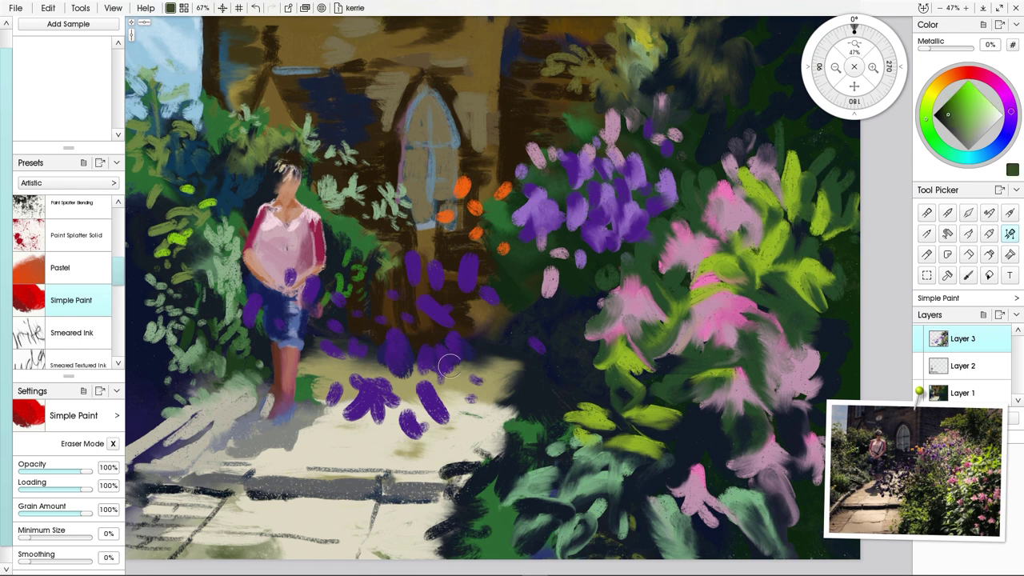
mouse_move(449, 364)
left_mouse_down()
mouse_move(482, 386)
mouse_move(498, 381)
mouse_move(453, 373)
mouse_move(482, 363)
mouse_move(440, 330)
mouse_move(433, 340)
mouse_move(465, 329)
mouse_move(429, 292)
mouse_move(439, 360)
mouse_move(424, 363)
mouse_move(484, 326)
mouse_move(494, 354)
mouse_move(515, 351)
mouse_move(504, 341)
mouse_move(522, 360)
mouse_move(454, 294)
mouse_move(457, 284)
mouse_move(486, 310)
mouse_move(501, 314)
mouse_move(475, 288)
mouse_move(525, 322)
mouse_move(493, 288)
mouse_move(515, 319)
mouse_move(541, 326)
mouse_move(470, 292)
left_mouse_up()
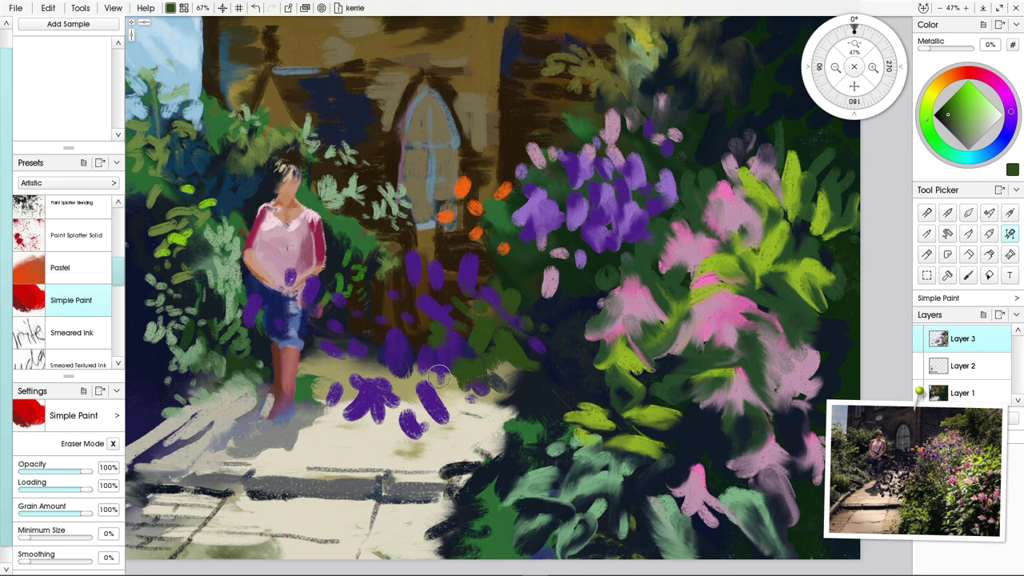
mouse_move(436, 376)
left_mouse_down()
mouse_move(468, 397)
mouse_move(494, 390)
mouse_move(506, 408)
mouse_move(488, 421)
mouse_move(465, 417)
mouse_move(484, 422)
mouse_move(451, 395)
mouse_move(420, 415)
mouse_move(402, 386)
left_mouse_up()
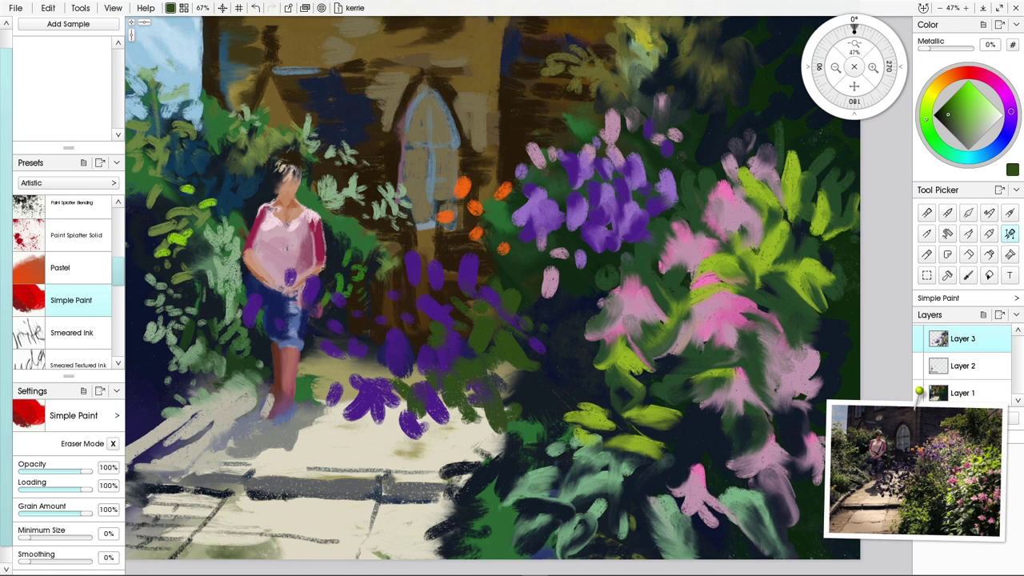
- Choose a near-black green, reduce the brush size to 23% and draw thin stems through the deep purple blooms over the path
left_click(938, 113)
key("bracketleft")
key("bracketleft")
key("bracketleft")
key("bracketleft")
key("bracketleft")
key("bracketleft")
key("bracketleft")
left_click_drag(367, 357, 416, 389)
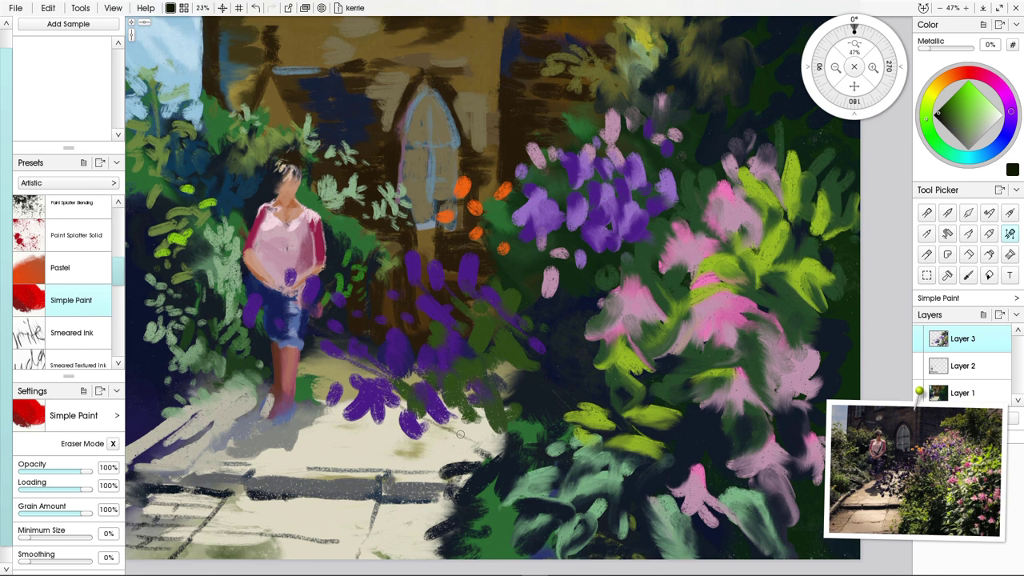
- Move the pinned reference photo clear of the layer controls and add a new layer above the painting
left_click_drag(345, 358, 398, 389)
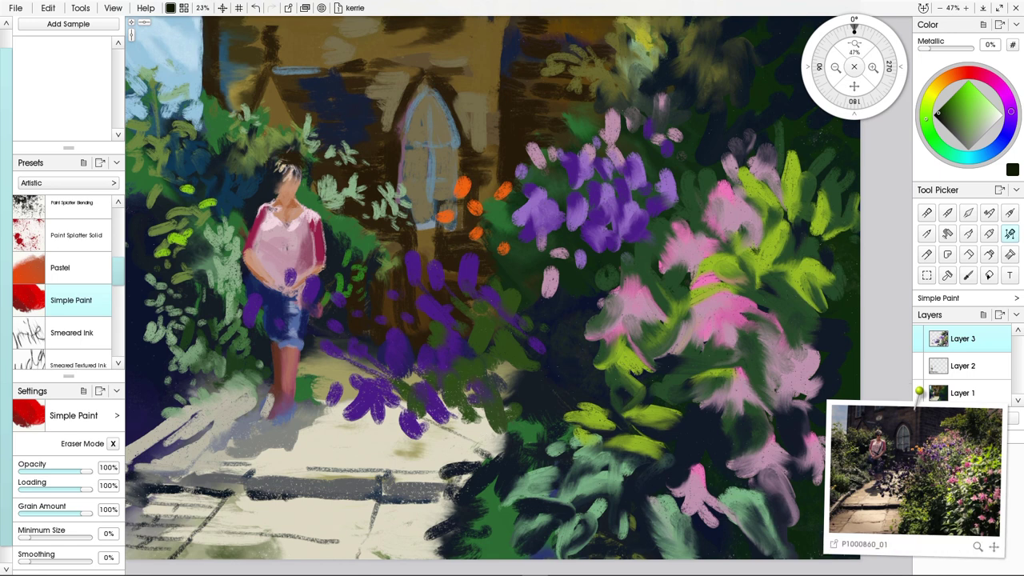
left_click_drag(913, 468, 946, 485)
left_click(932, 418)
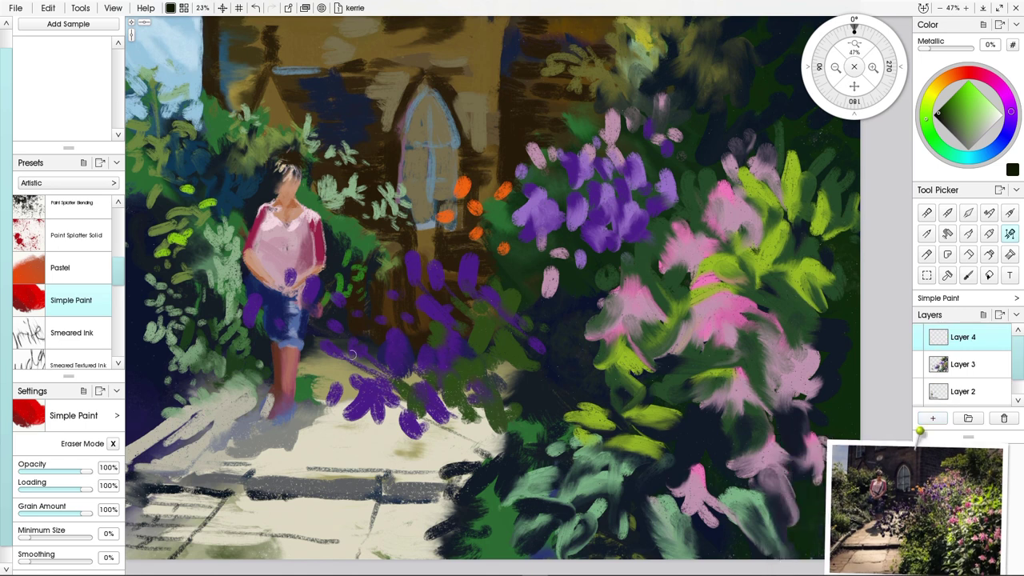
- Draw thin near-black green stems diagonally through the deep purple blooms at the far end of the path
left_click_drag(361, 350, 455, 405)
mouse_move(368, 369)
left_mouse_down()
mouse_move(476, 417)
mouse_move(389, 403)
left_mouse_up()
mouse_move(501, 440)
left_mouse_down()
mouse_move(376, 407)
mouse_move(280, 325)
left_mouse_up()
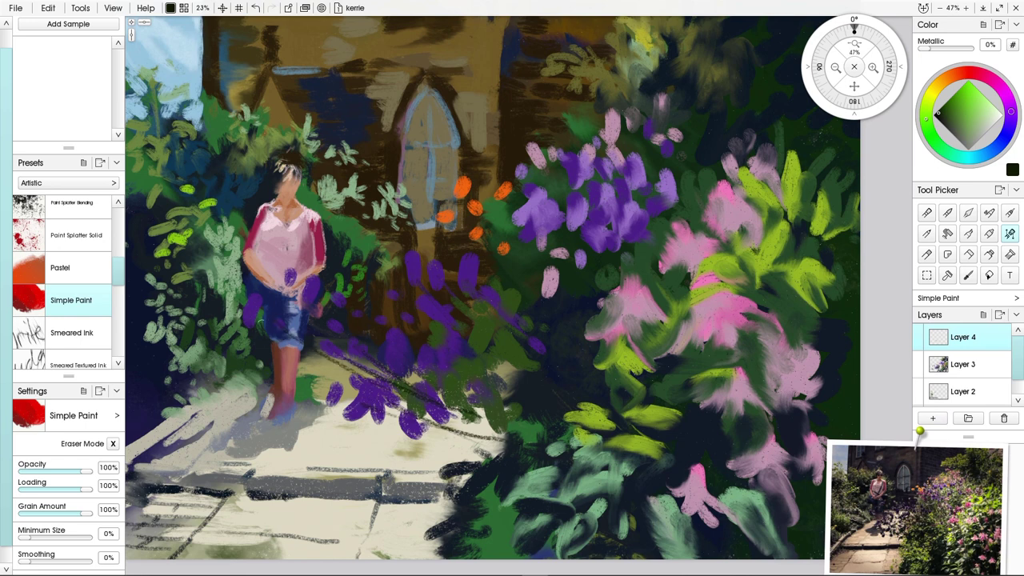
left_click_drag(362, 391, 275, 337)
left_click_drag(415, 411, 347, 398)
left_click_drag(411, 358, 494, 406)
left_click_drag(449, 367, 549, 424)
mouse_move(491, 399)
left_mouse_down()
mouse_move(550, 434)
mouse_move(444, 403)
left_mouse_up()
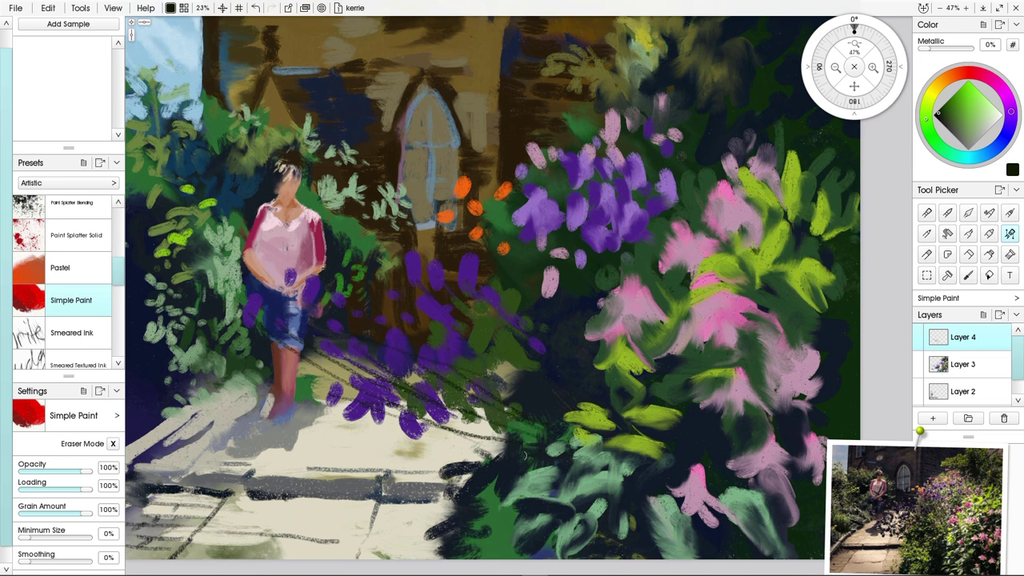
- Add thin dark lines over the paving below the blooms and slender stems beneath the upper purple blooms
left_click_drag(503, 436, 392, 453)
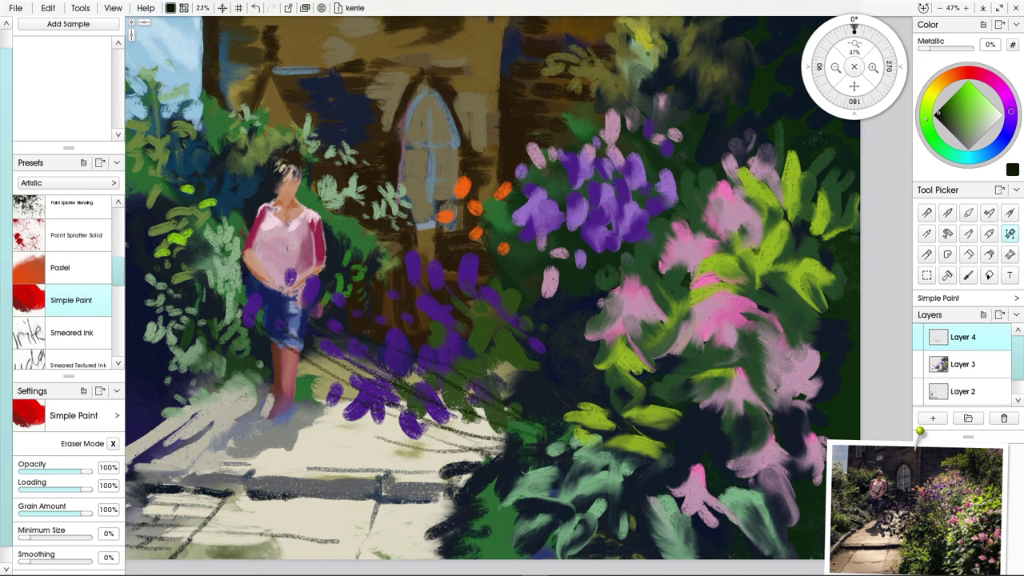
left_click_drag(439, 277, 541, 360)
left_click_drag(455, 321, 489, 342)
mouse_move(470, 289)
left_mouse_down()
mouse_move(534, 355)
mouse_move(485, 355)
left_mouse_up()
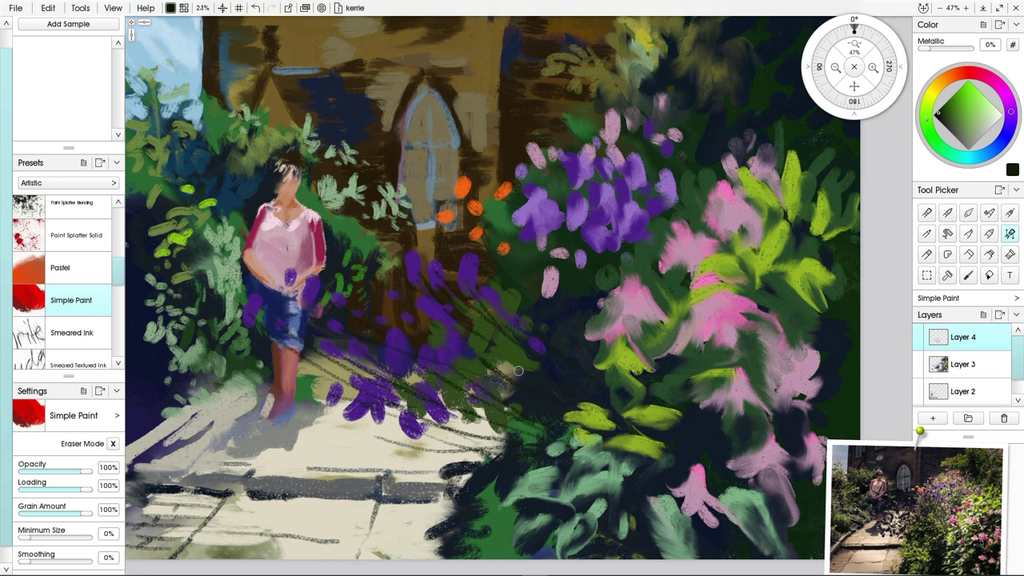
- Merge the new stem layer down into Layer 3, and merge Layer 3 down into Layer 2
left_click(1005, 343)
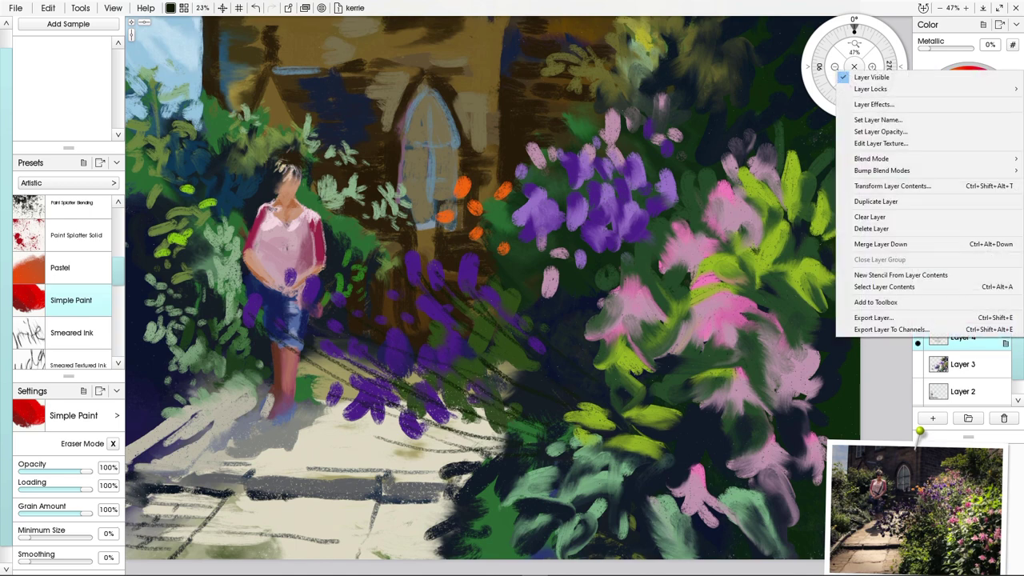
left_click(928, 245)
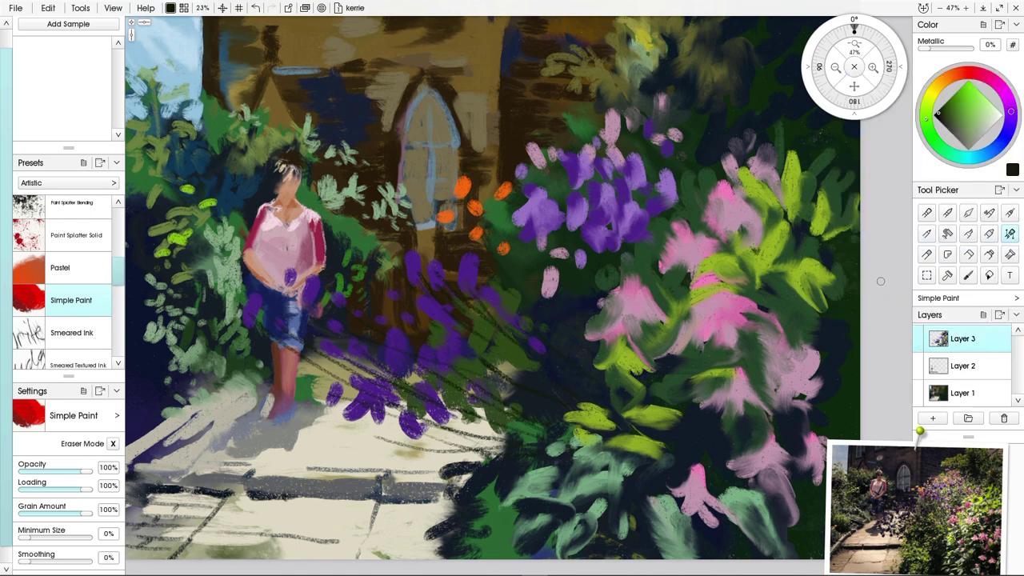
left_click(1005, 344)
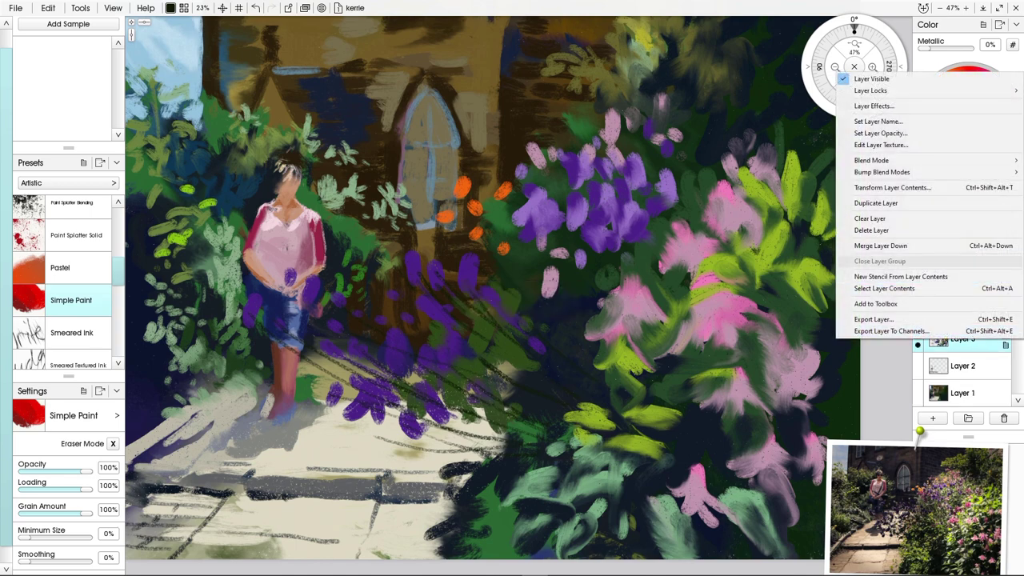
left_click(920, 245)
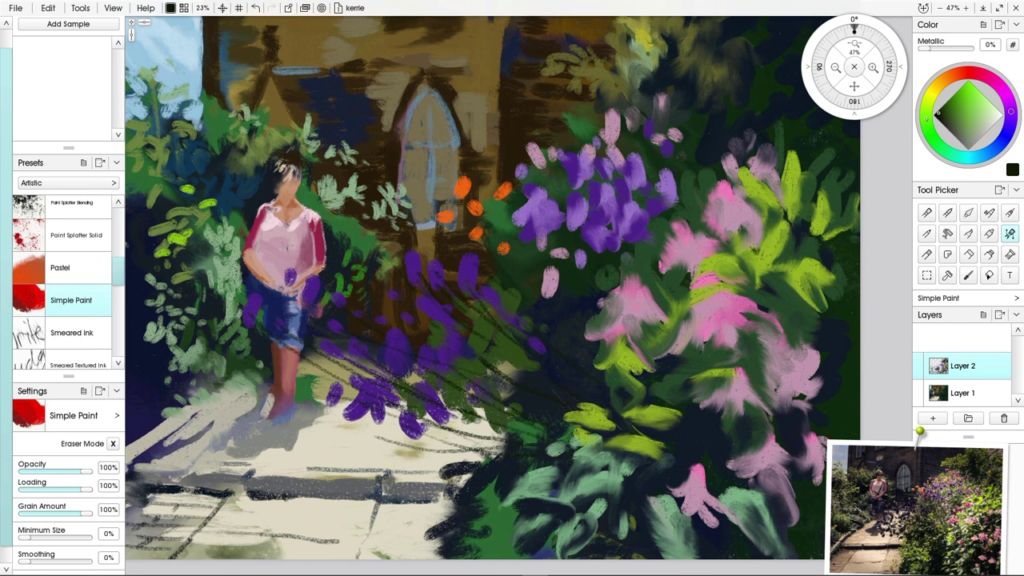
- Sample the deep purple, lighten it to a soft lavender and highlight the upper blooms below the arched window
left_click(416, 261, "alt")
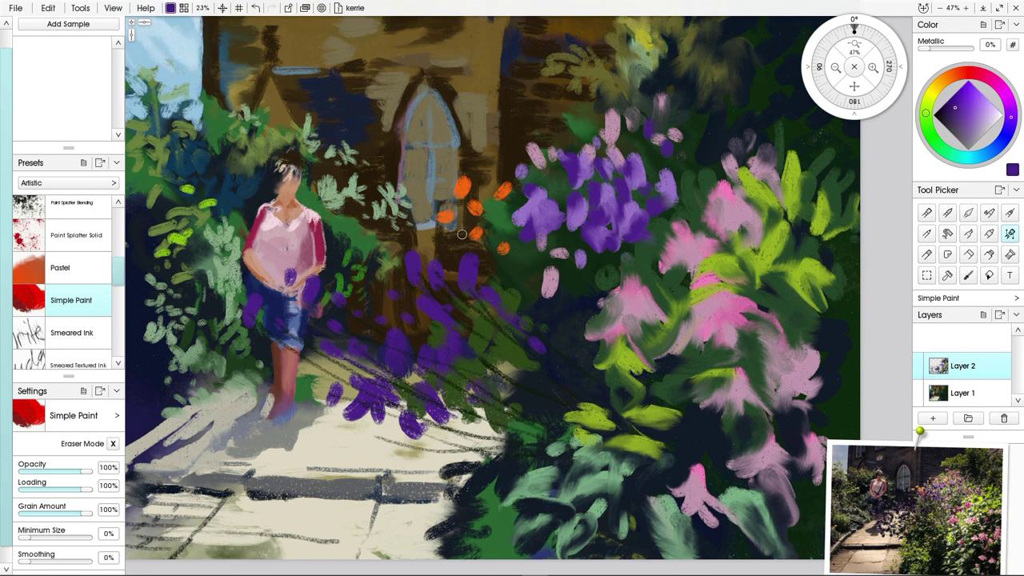
left_click_drag(978, 113, 983, 119)
left_click_drag(461, 263, 485, 277)
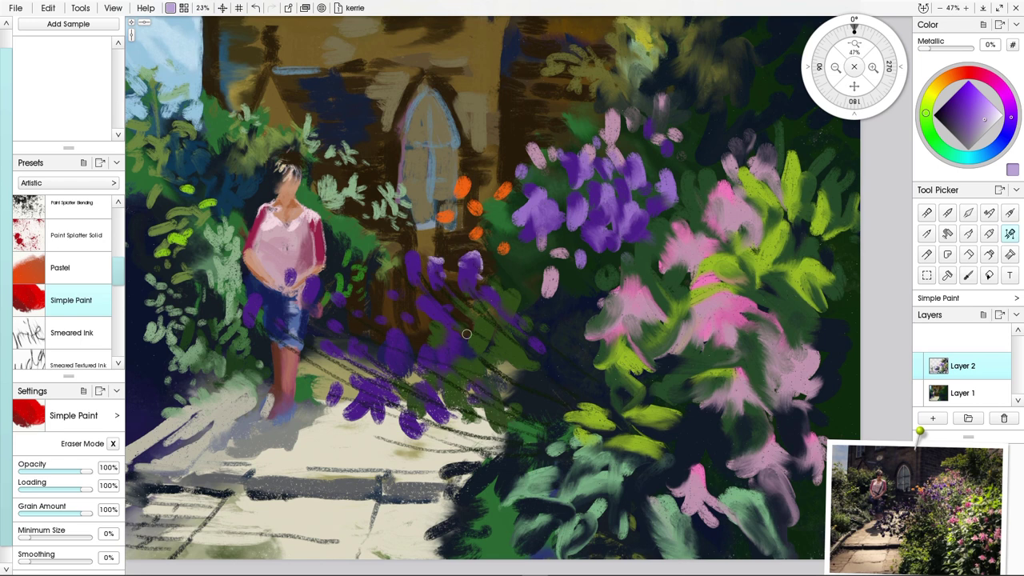
mouse_move(417, 253)
left_mouse_down()
mouse_move(406, 258)
mouse_move(416, 276)
left_mouse_up()
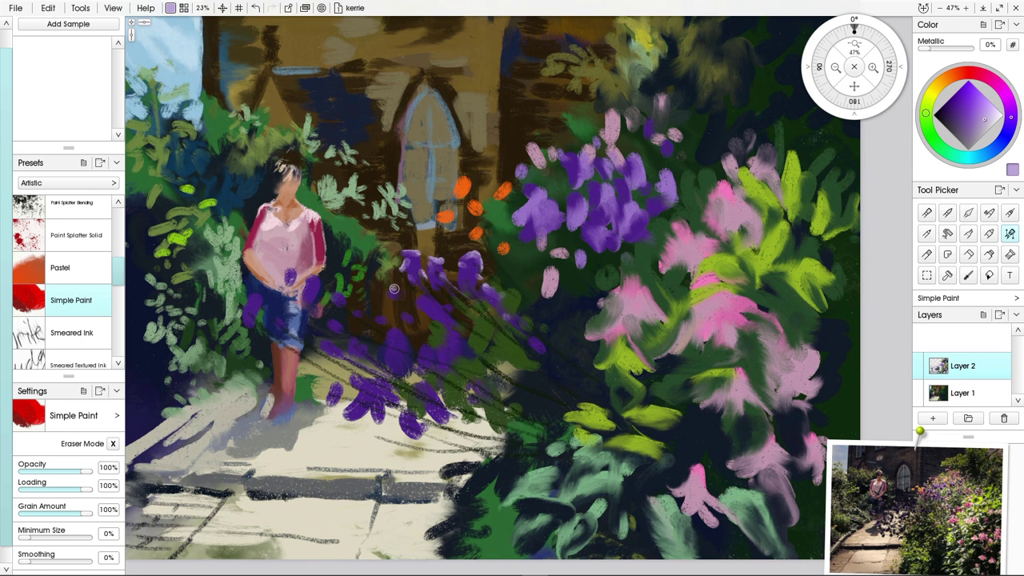
- Highlight the purple blooms around the figure in lavender and accent the central blooms with a near-white lavender
left_click_drag(383, 290, 404, 303)
left_click_drag(352, 302, 359, 309)
mouse_move(317, 281)
left_mouse_down()
mouse_move(329, 291)
mouse_move(264, 305)
mouse_move(267, 317)
mouse_move(255, 309)
mouse_move(248, 320)
left_mouse_up()
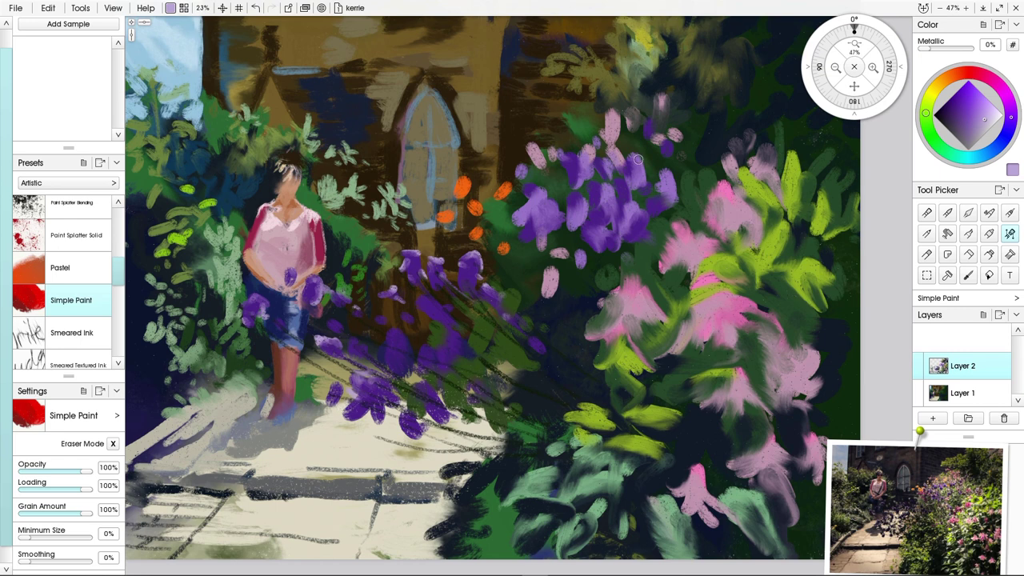
left_click_drag(984, 119, 998, 114)
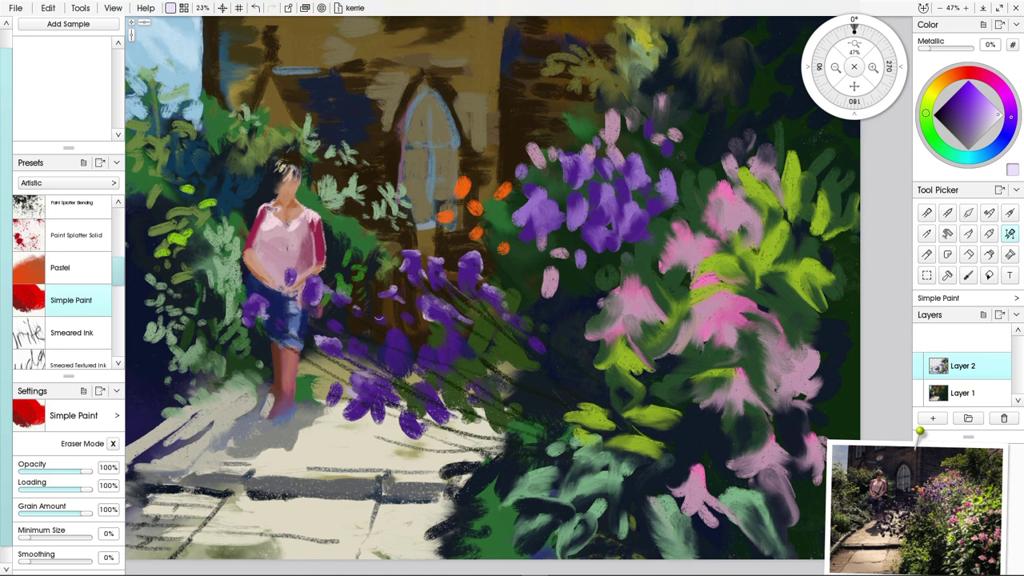
mouse_move(385, 330)
left_mouse_down()
mouse_move(407, 335)
mouse_move(386, 332)
mouse_move(378, 318)
left_mouse_up()
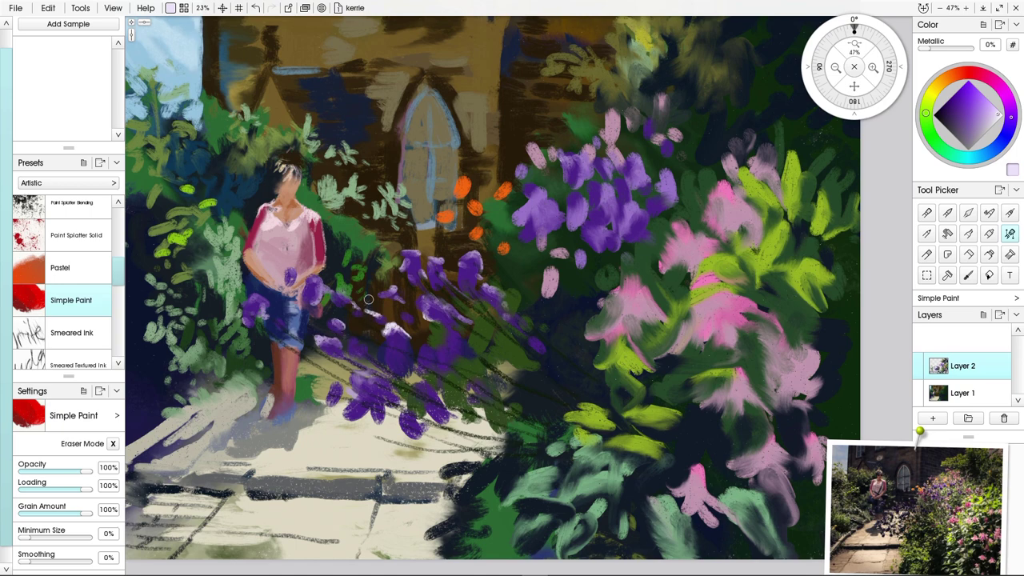
- Choose a very dark purple, add a new layer and shade the blooms over the path and beside the figure's shorts
left_click(944, 113)
mouse_move(400, 409)
left_mouse_down()
mouse_move(408, 415)
mouse_move(390, 438)
mouse_move(406, 437)
mouse_move(411, 422)
mouse_move(417, 430)
mouse_move(395, 439)
mouse_move(381, 410)
mouse_move(313, 406)
mouse_move(340, 399)
mouse_move(318, 393)
left_mouse_up()
left_click(931, 417)
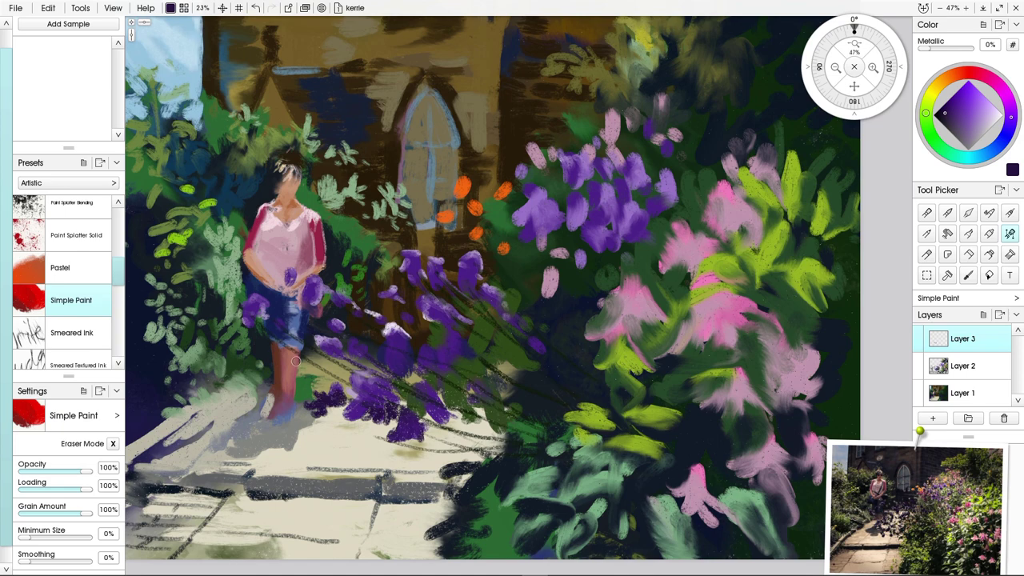
mouse_move(247, 322)
left_mouse_down()
mouse_move(248, 292)
mouse_move(263, 294)
mouse_move(241, 290)
mouse_move(260, 298)
mouse_move(248, 280)
mouse_move(268, 299)
left_mouse_up()
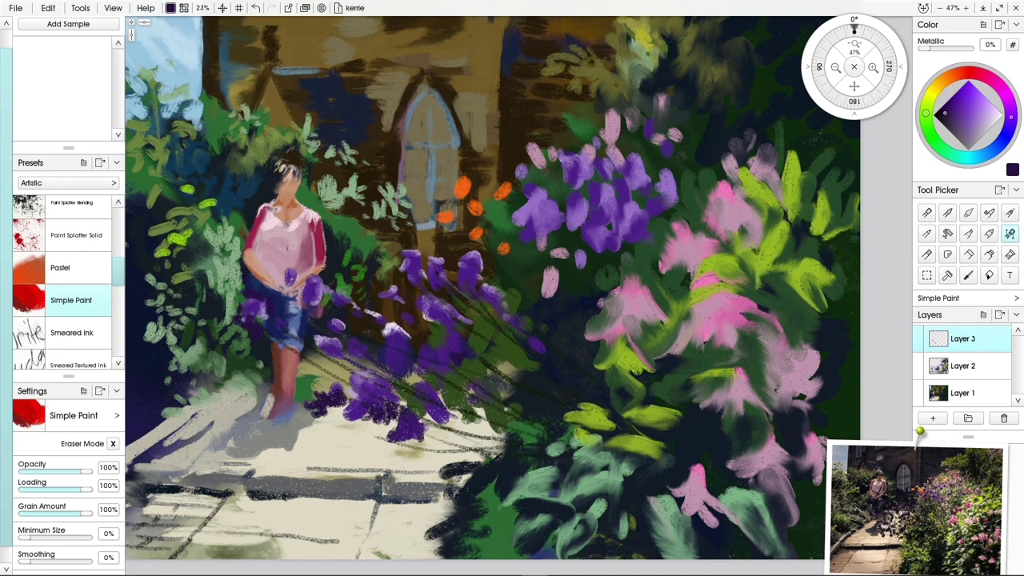
- Paint dark green and near-black green leaves around the purple blooms and along the path's edge, enlarging the brush to 44%
left_click(926, 114)
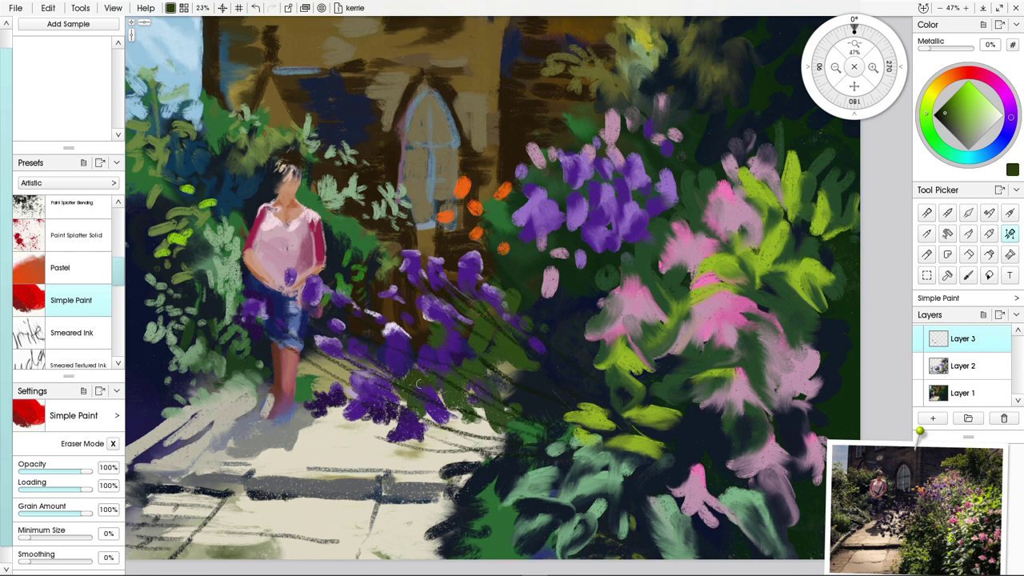
mouse_move(455, 401)
left_mouse_down()
mouse_move(471, 408)
mouse_move(441, 397)
left_mouse_up()
left_click(939, 115)
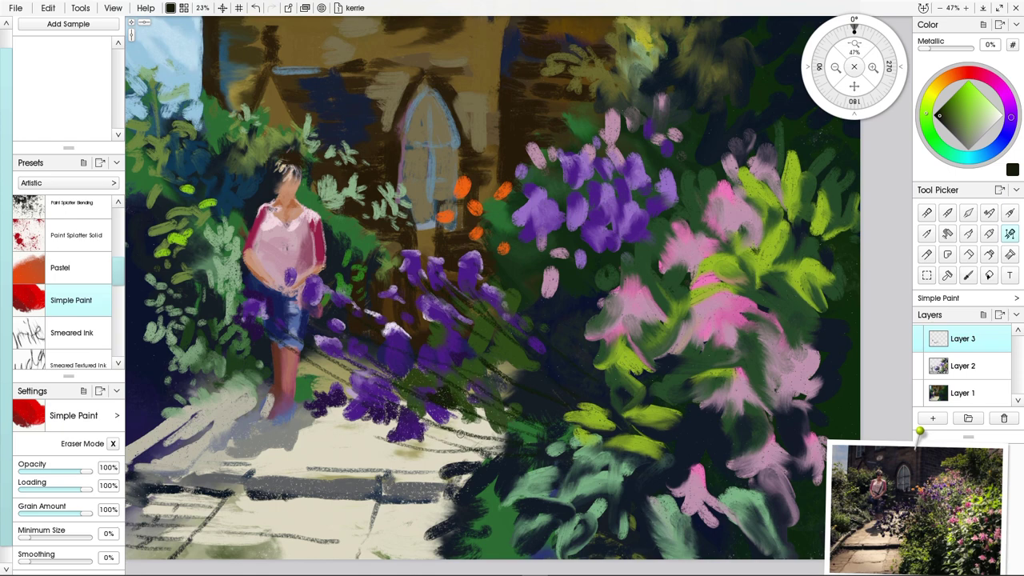
mouse_move(505, 424)
left_mouse_down()
mouse_move(492, 410)
mouse_move(502, 413)
mouse_move(472, 429)
mouse_move(481, 444)
mouse_move(467, 440)
mouse_move(472, 427)
mouse_move(448, 447)
mouse_move(467, 463)
mouse_move(512, 409)
mouse_move(527, 424)
mouse_move(545, 456)
mouse_move(521, 461)
mouse_move(492, 507)
left_mouse_up()
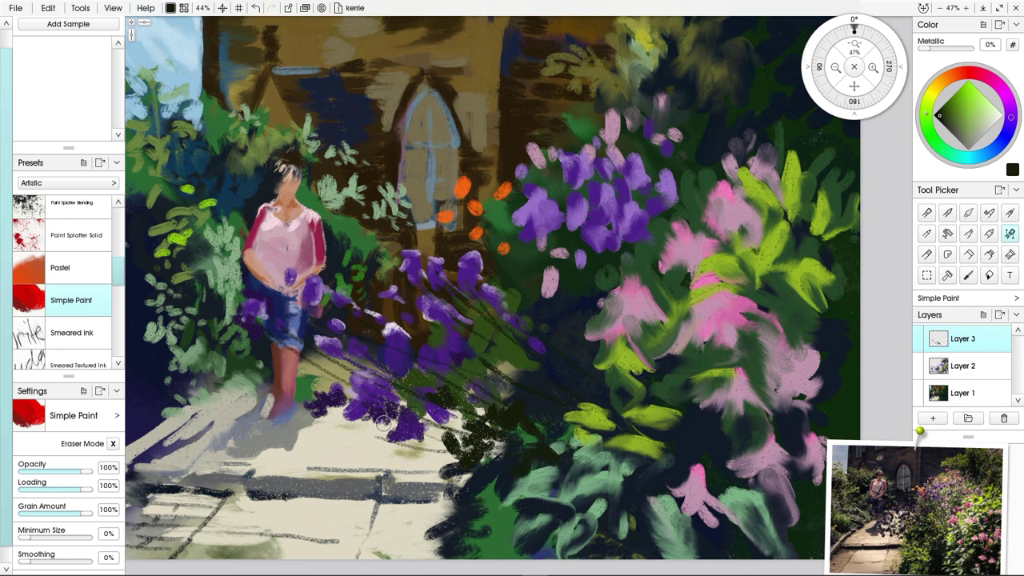
left_click_drag(380, 425, 393, 451)
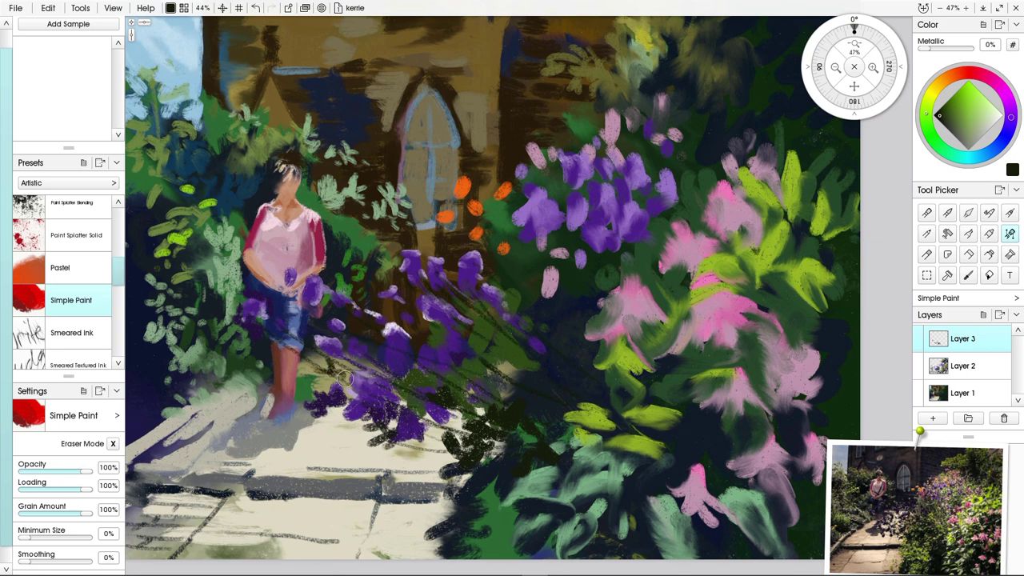
left_click_drag(355, 383, 350, 395)
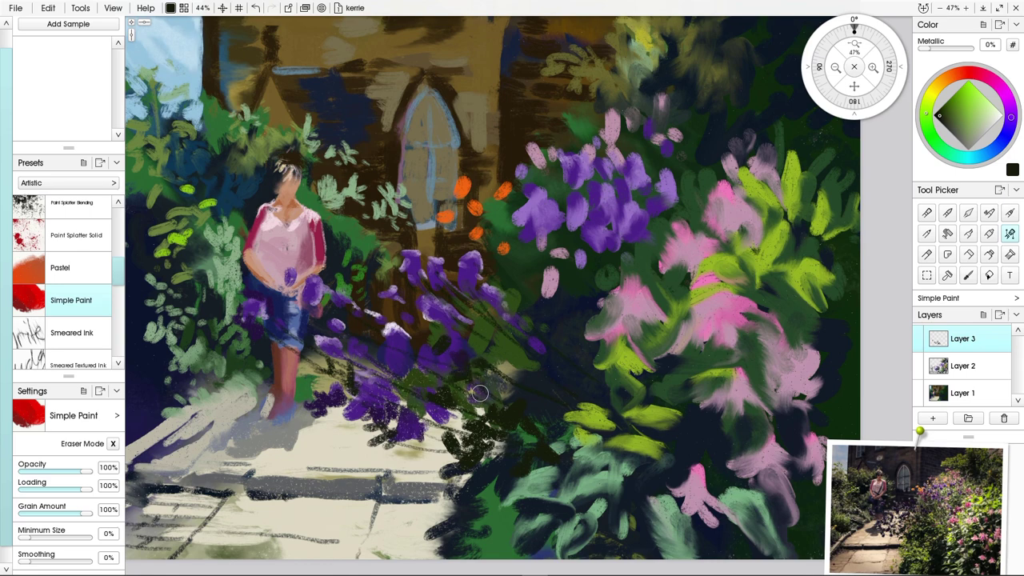
mouse_move(495, 393)
left_mouse_down()
mouse_move(509, 366)
mouse_move(522, 372)
mouse_move(488, 348)
mouse_move(511, 365)
mouse_move(547, 360)
left_mouse_up()
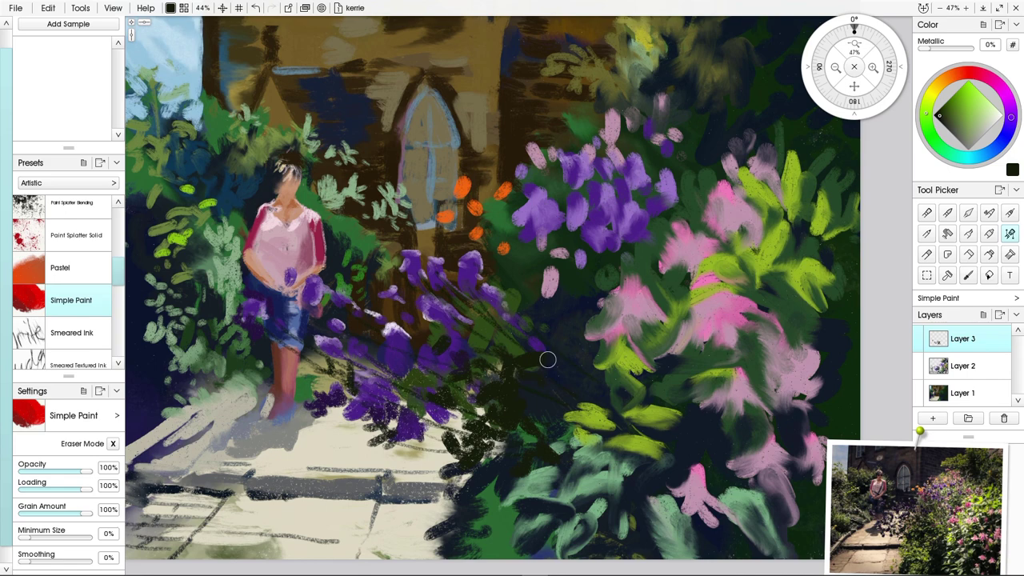
- Sample a muted mauve from the figure and shade the lower part of the pink top
scroll(419, 412, "down", 7)
scroll(420, 412, "up", 2)
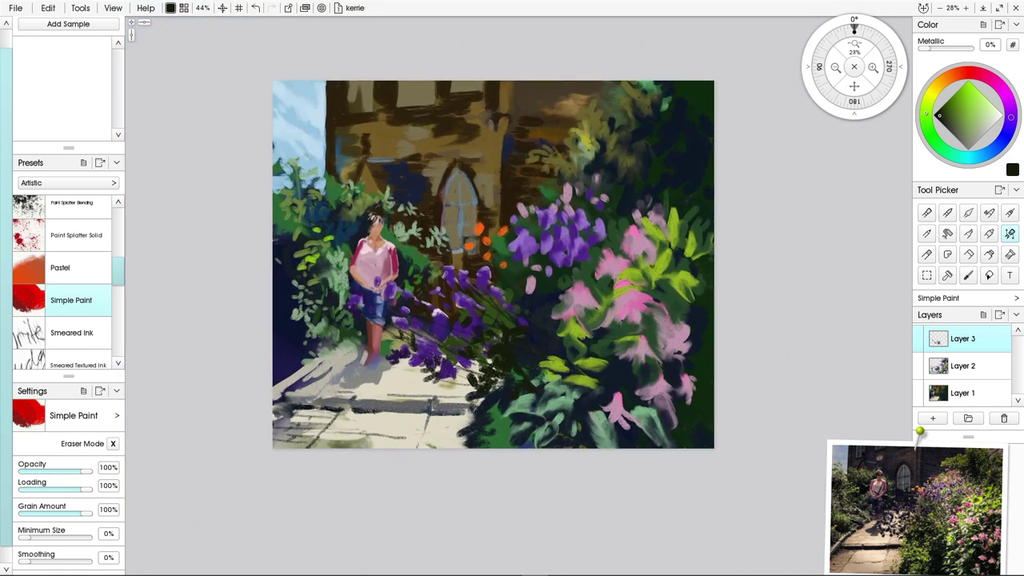
key("ctrl+plus")
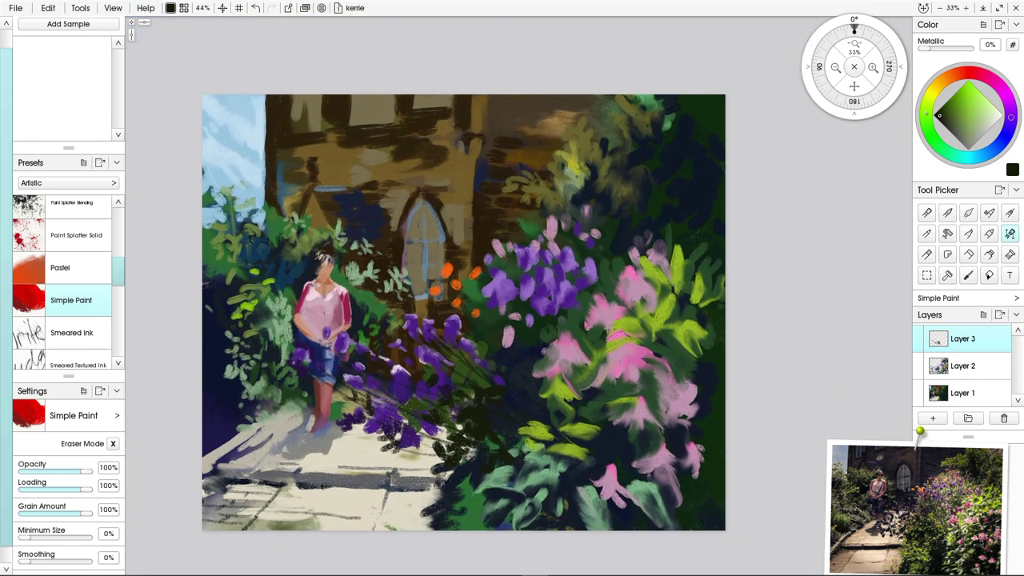
left_click_drag(317, 402, 385, 391)
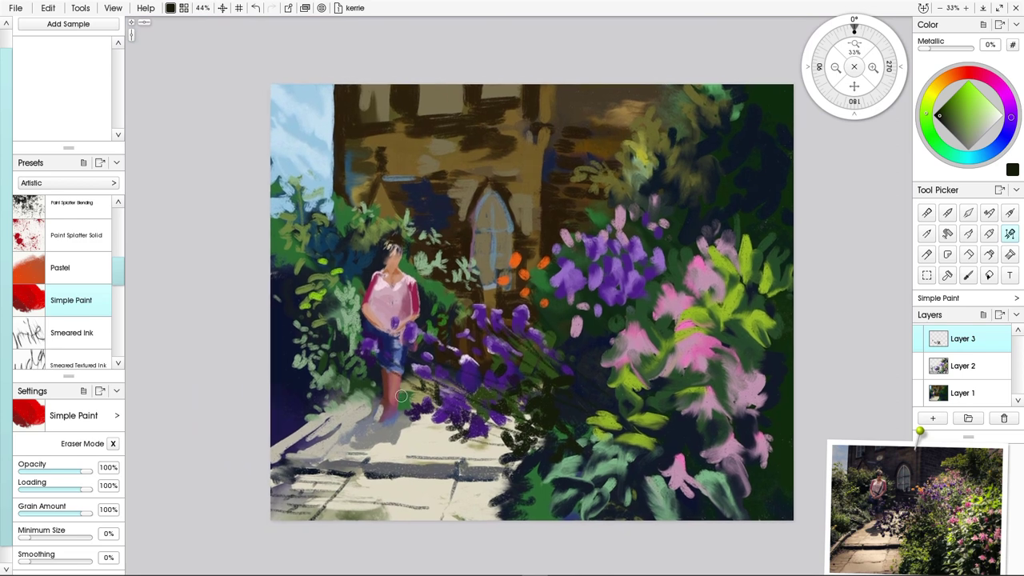
key("ctrl+plus")
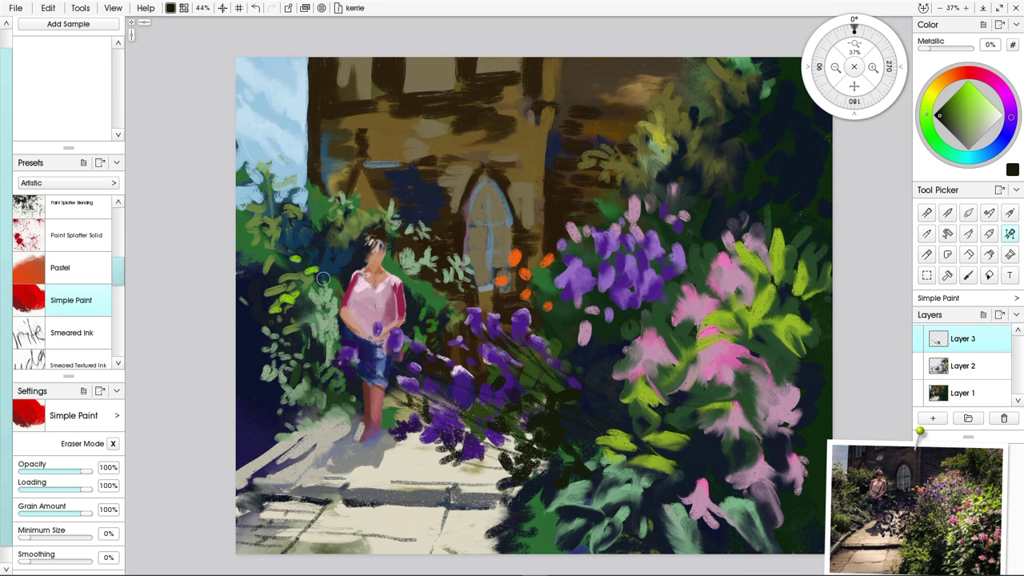
left_click(387, 310, "alt")
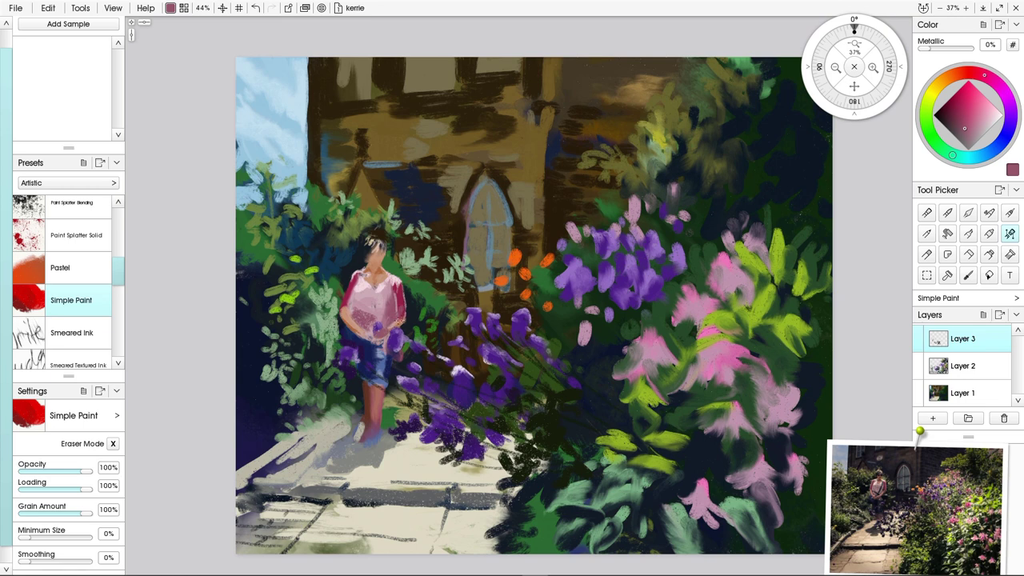
- Add a new layer, sample the arm's skin tones and the dark background beside it, and refine the figure's elbow and forearm
left_click(396, 324, "alt")
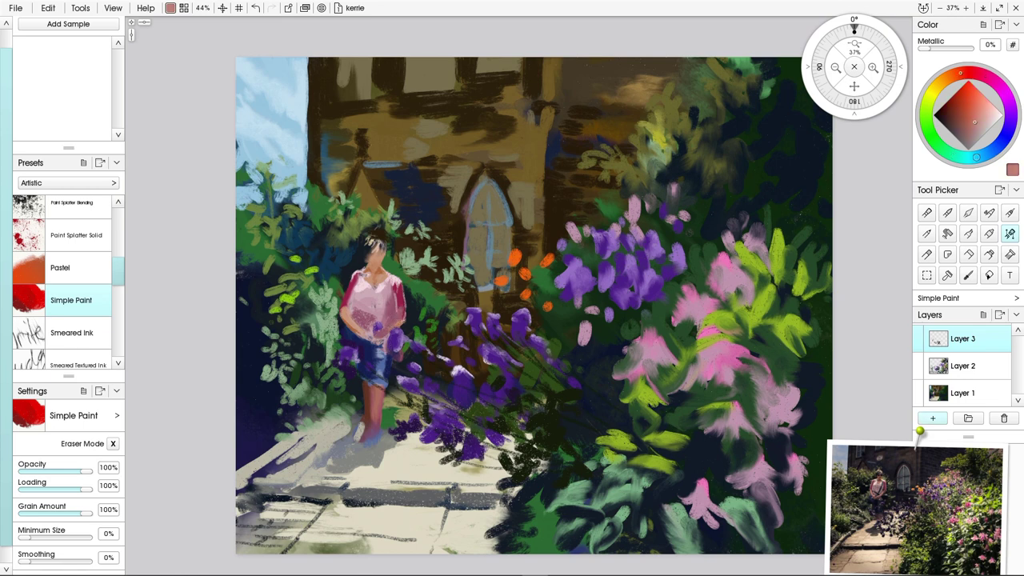
left_click(931, 417)
left_click(346, 315, "alt")
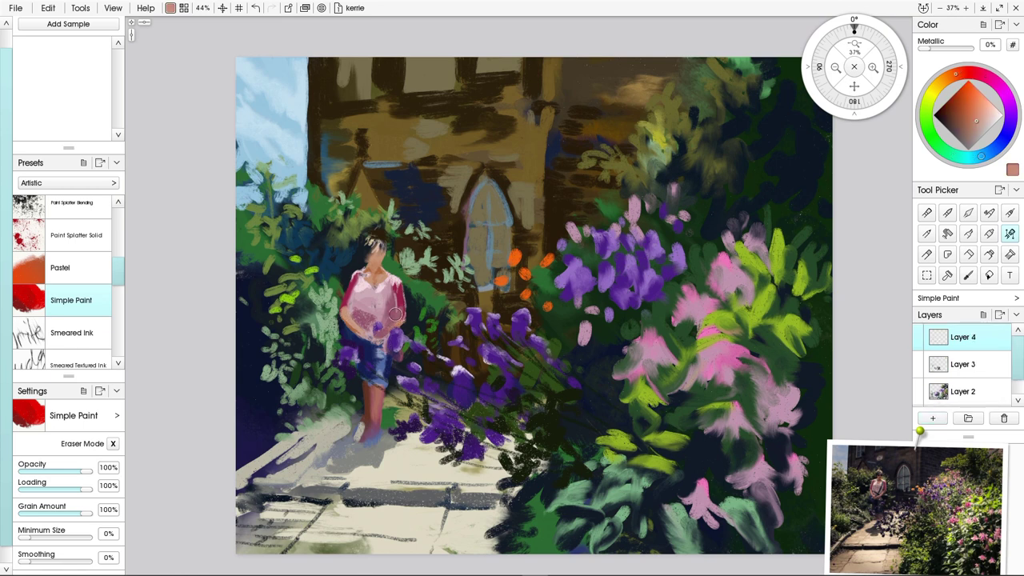
left_click_drag(402, 305, 392, 321)
left_click(404, 320, "alt")
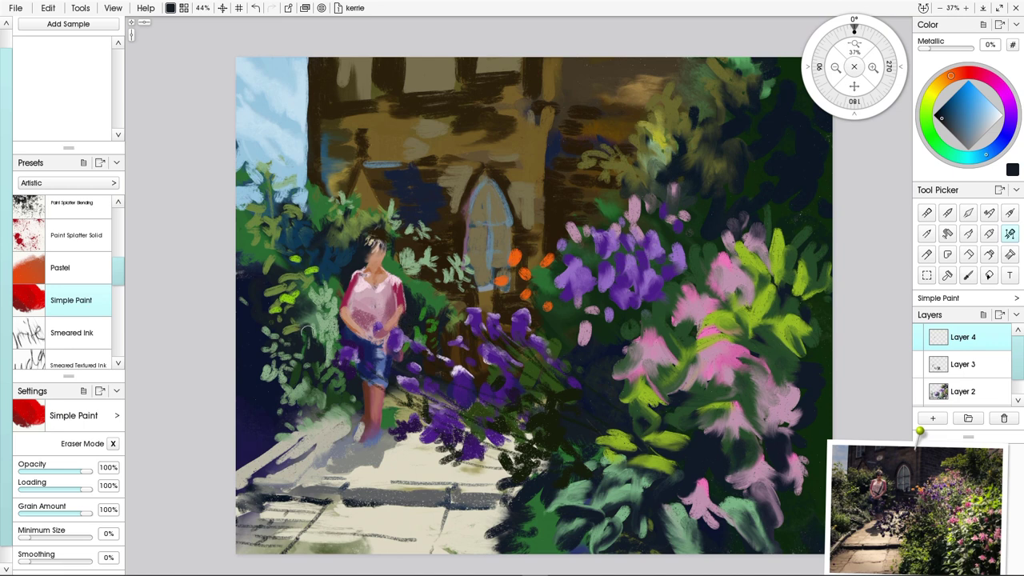
- Sample the sleeve's crimson and the top's pinks and mauves to refine the sleeve edge and the folds of the top
left_click(398, 297, "alt")
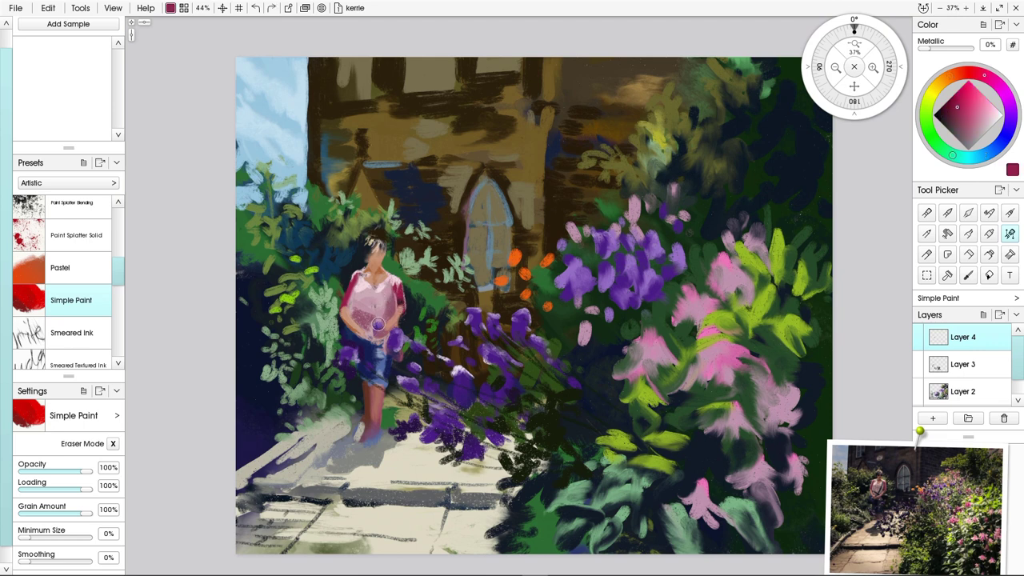
left_click_drag(400, 306, 400, 302)
left_click(360, 320, "alt")
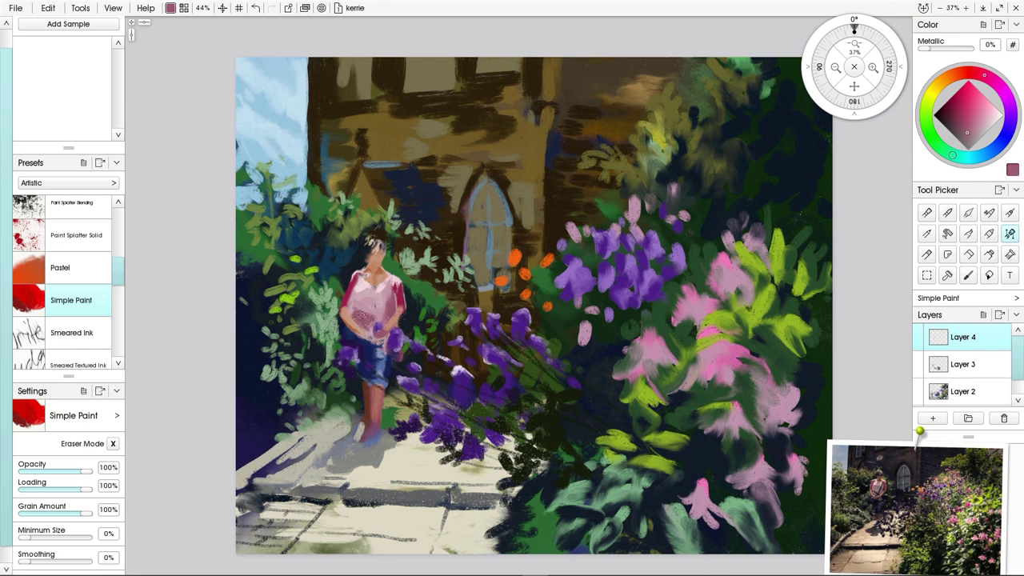
left_click(369, 291, "alt")
left_click(365, 301, "alt")
left_click(355, 314, "alt")
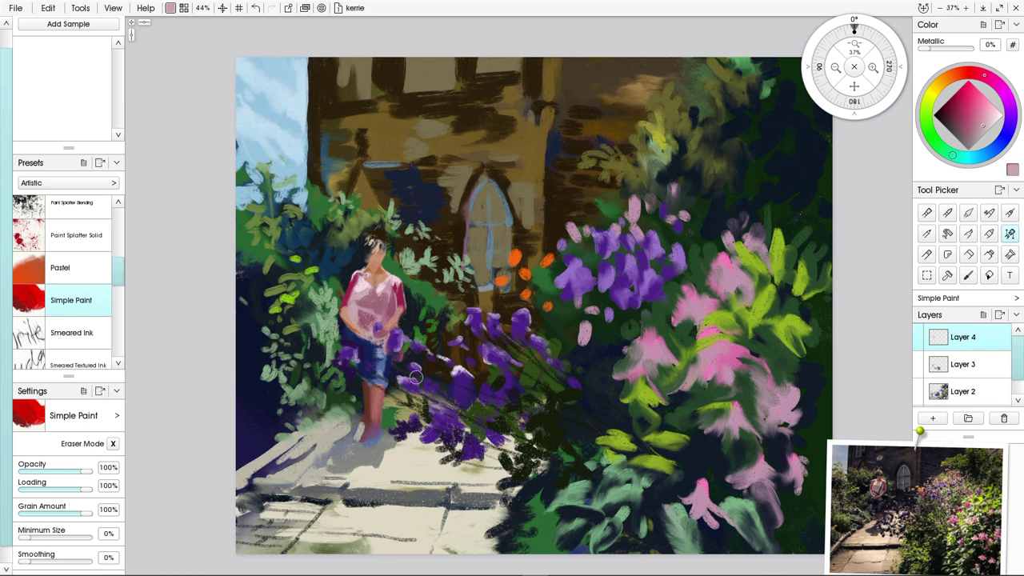
- Refine the figure's forearm with its sampled skin tone, and dab the path's cream colour between the lower purple blooms
left_click(344, 310, "alt")
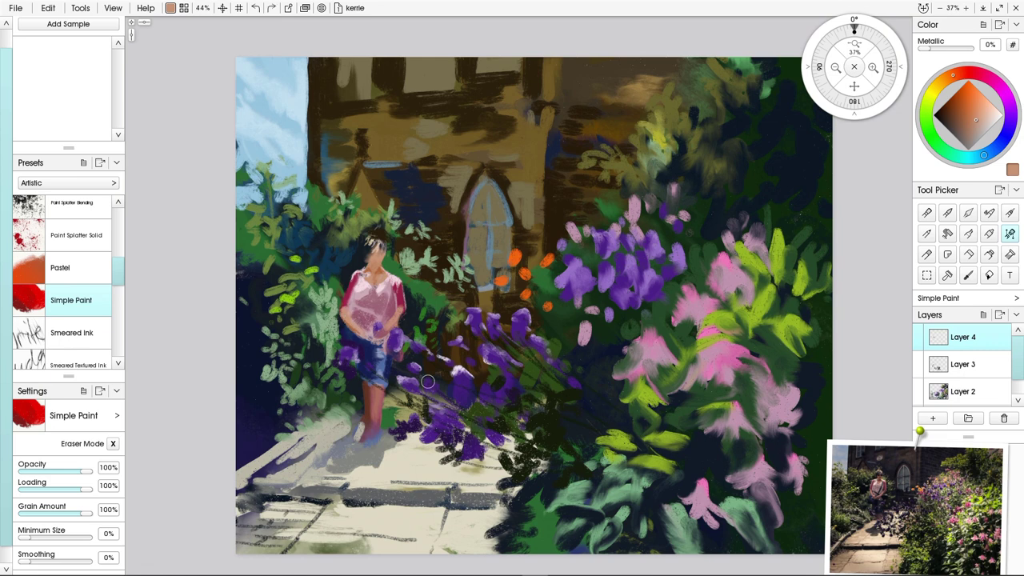
left_click_drag(347, 312, 359, 329)
left_click(419, 449, "alt")
left_click(419, 449, "alt")
mouse_move(428, 394)
left_mouse_down()
mouse_move(442, 397)
mouse_move(403, 413)
left_mouse_up()
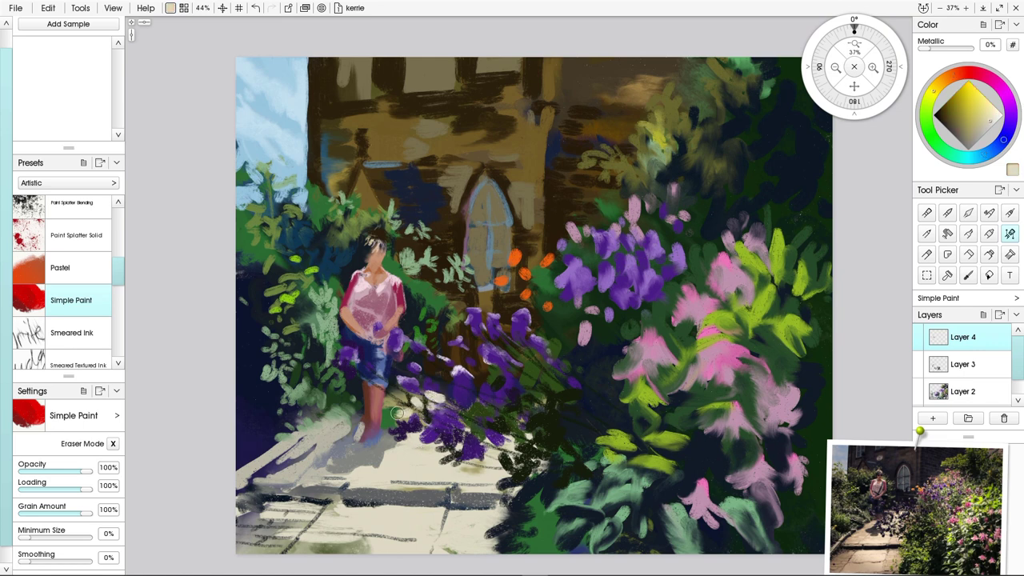
mouse_move(473, 425)
left_mouse_down()
mouse_move(440, 419)
mouse_move(456, 404)
mouse_move(488, 420)
left_mouse_up()
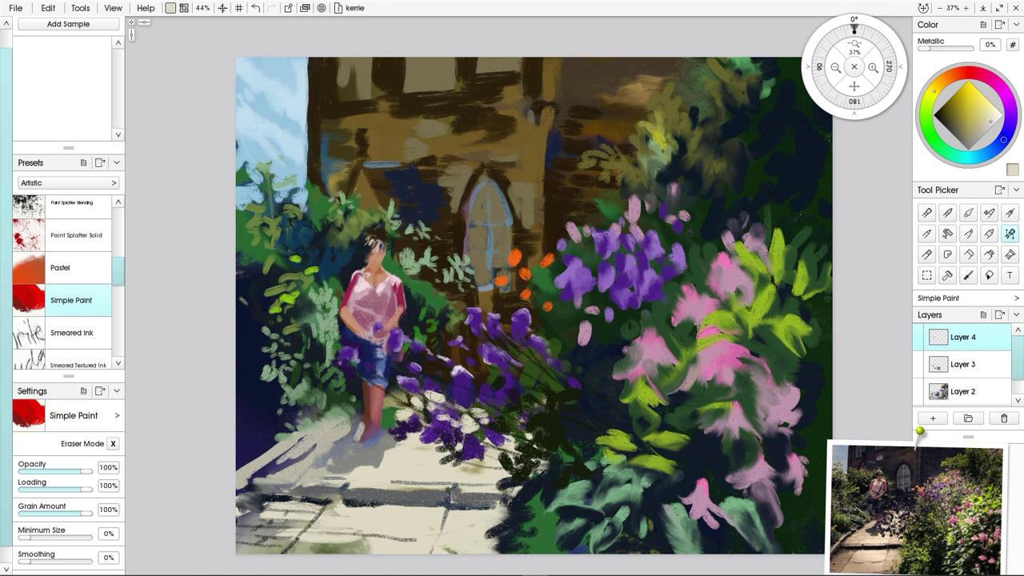
mouse_move(436, 396)
left_mouse_down()
mouse_move(470, 407)
mouse_move(457, 406)
left_mouse_up()
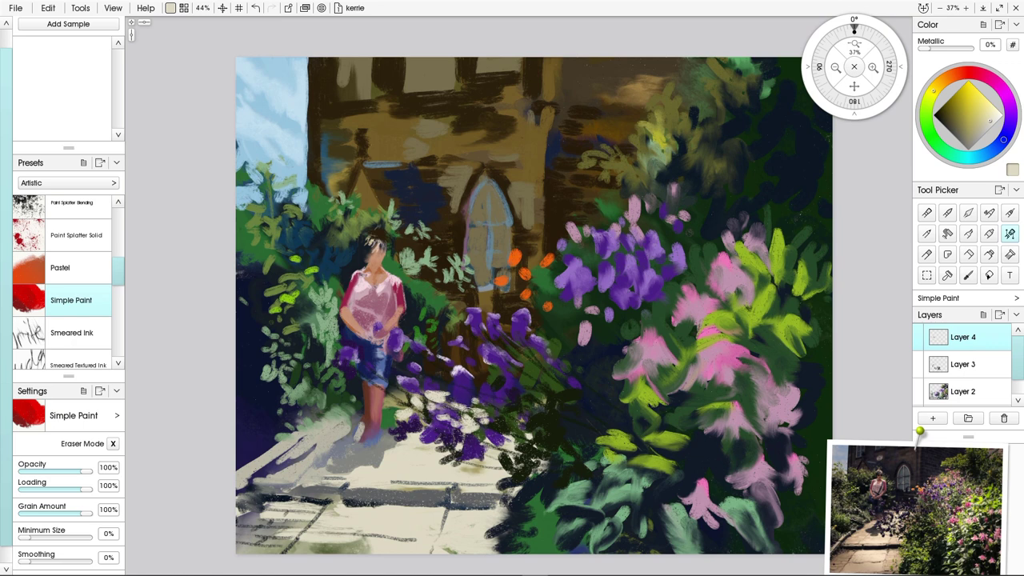
- Sample the pale tones among the lower purple flowers and paint light path gaps beside the figure's legs
left_click(393, 395, "alt")
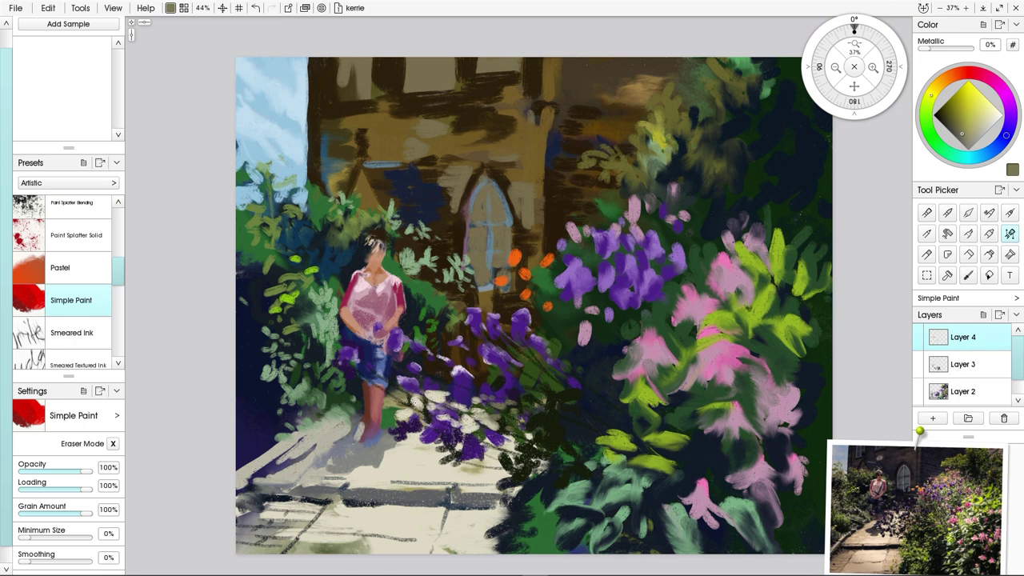
left_click(404, 399, "alt")
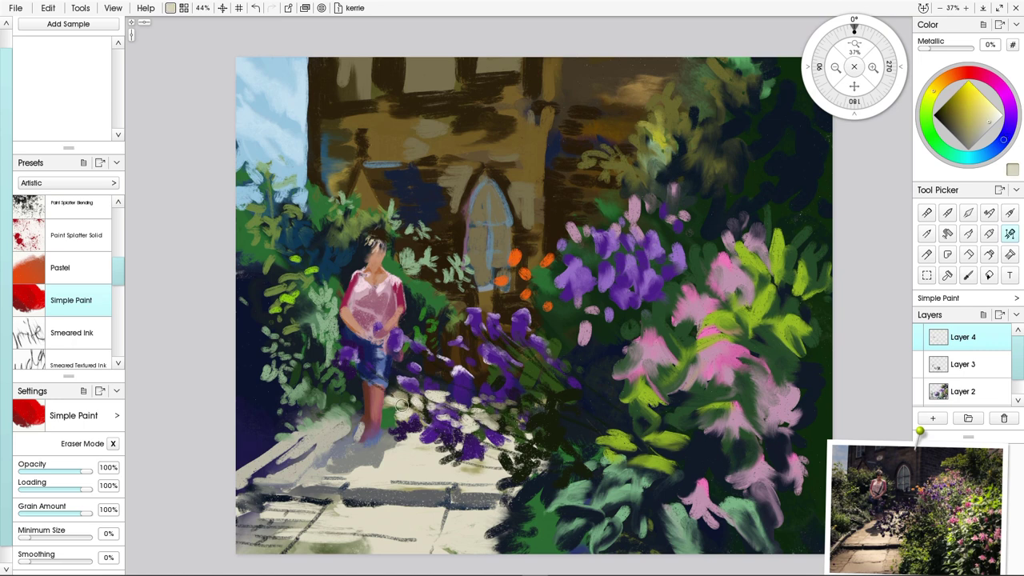
left_click_drag(384, 414, 394, 413)
mouse_move(385, 418)
left_mouse_down()
mouse_move(413, 433)
mouse_move(389, 433)
mouse_move(393, 443)
left_mouse_up()
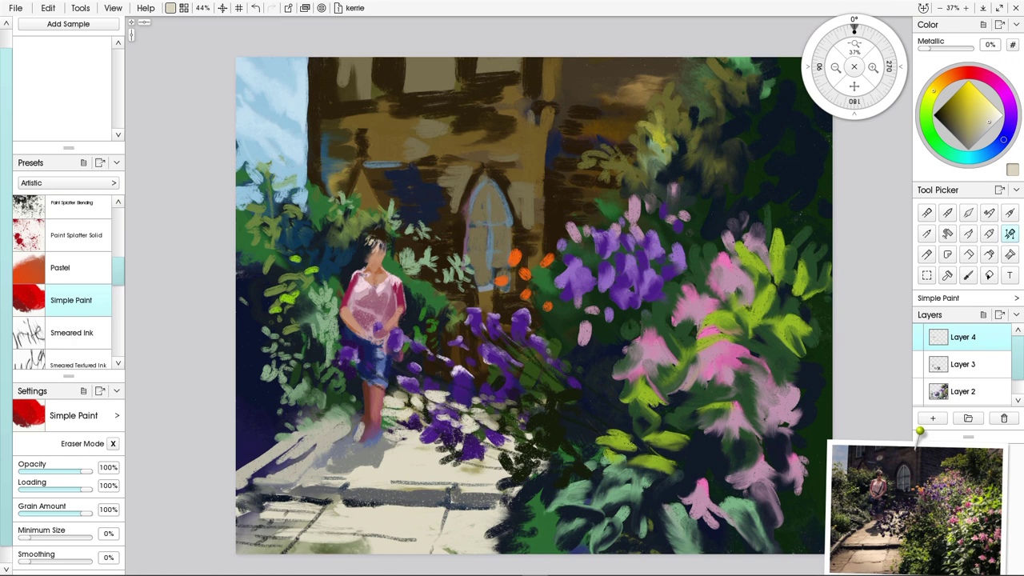
- Sample the yellow-green of the lower leaves and paint bright leaves along the path's edge in the foreground
left_click(620, 440, "alt")
mouse_move(490, 470)
left_mouse_down()
mouse_move(462, 519)
mouse_move(548, 476)
mouse_move(520, 515)
mouse_move(500, 506)
mouse_move(497, 544)
mouse_move(521, 526)
mouse_move(523, 507)
mouse_move(539, 521)
mouse_move(566, 484)
mouse_move(578, 513)
mouse_move(552, 507)
mouse_move(566, 527)
left_mouse_up()
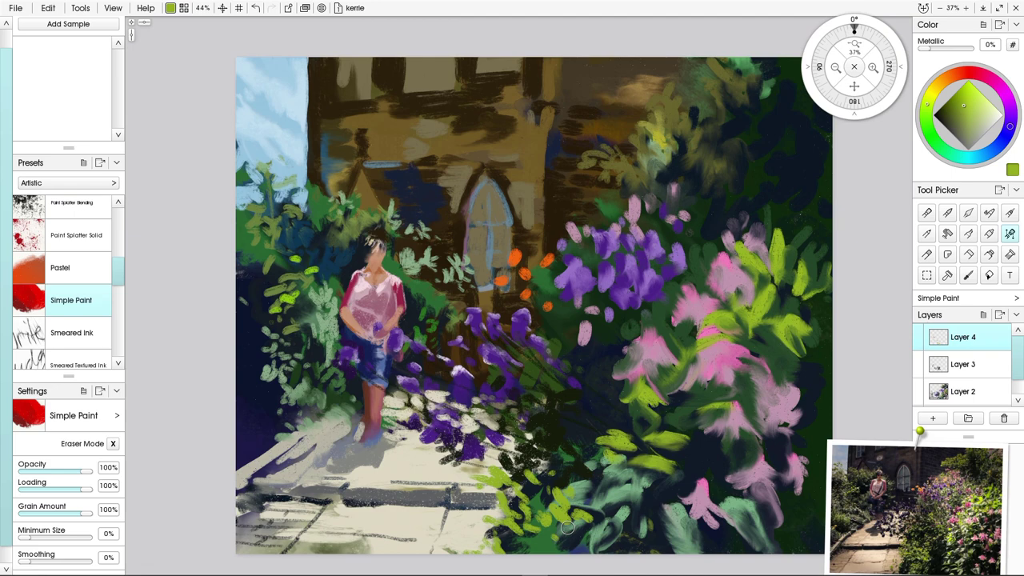
scroll(466, 471, "down", 5)
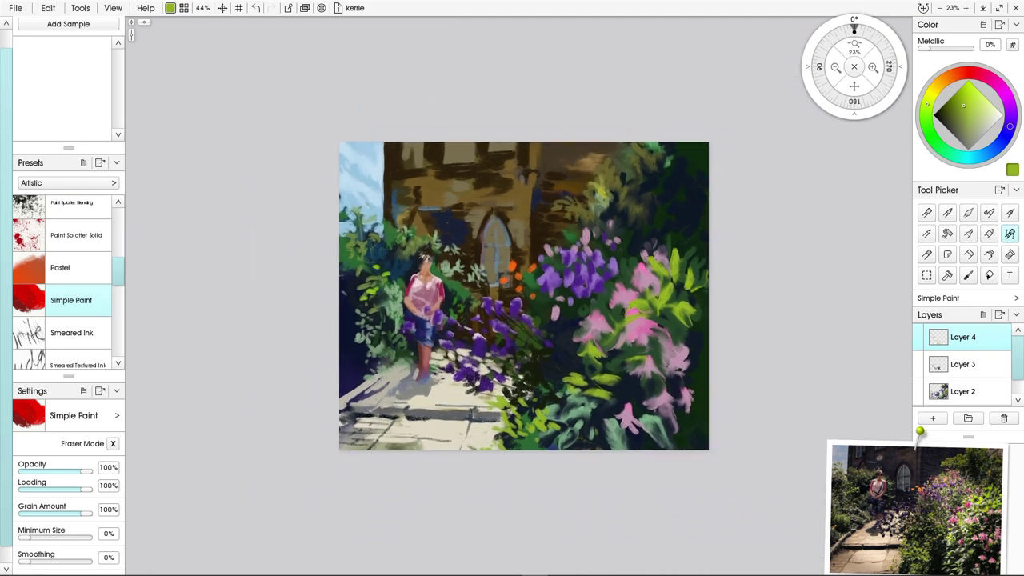
scroll(498, 283, "up", 1)
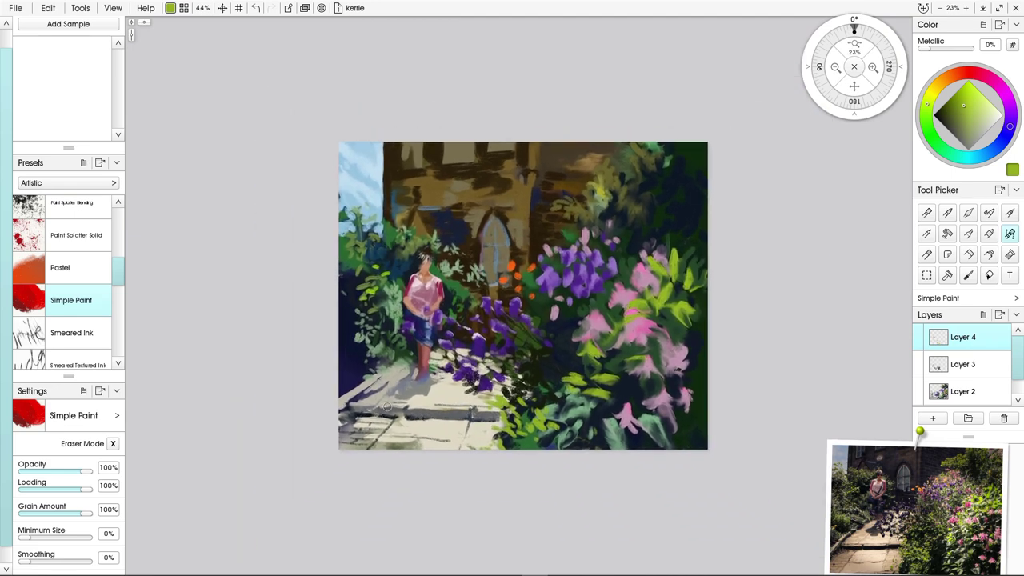
right_click(468, 417)
left_click(489, 421)
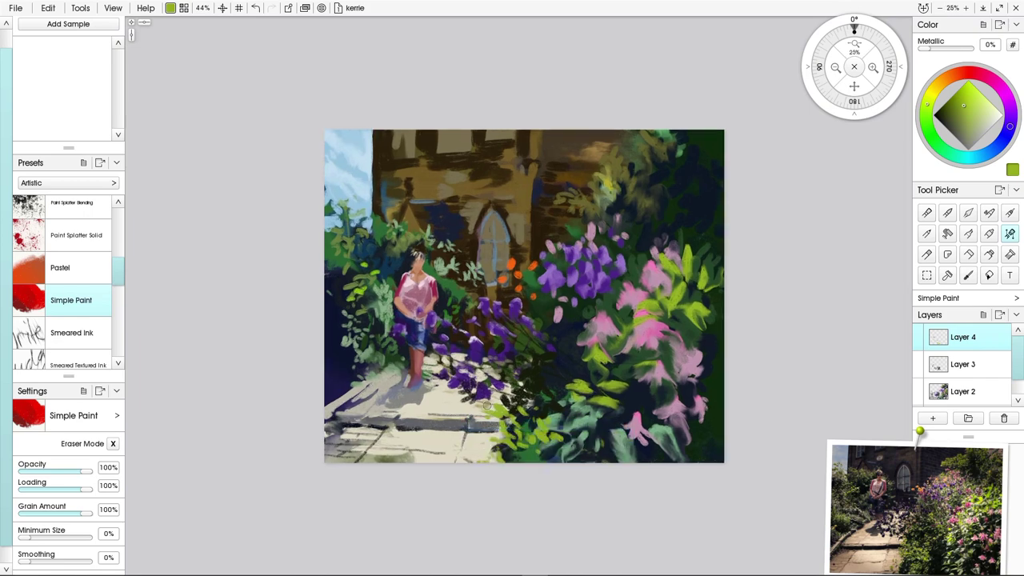
- Add a new layer, sample near-black blue with the brush at 26%, and paint dark gaps and stems around the upper purple blooms
key("ctrl+shift+n")
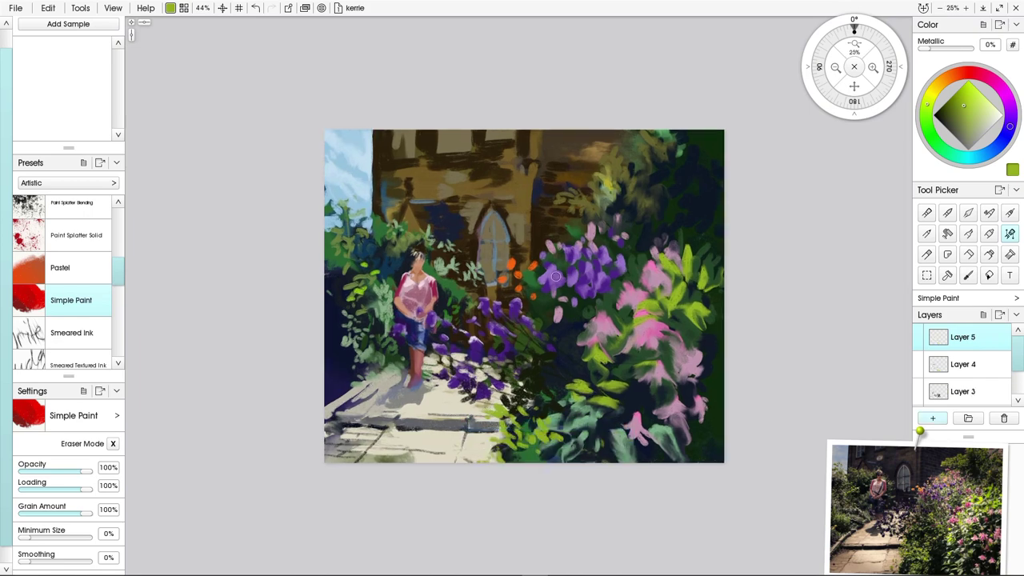
left_click(569, 319, "alt")
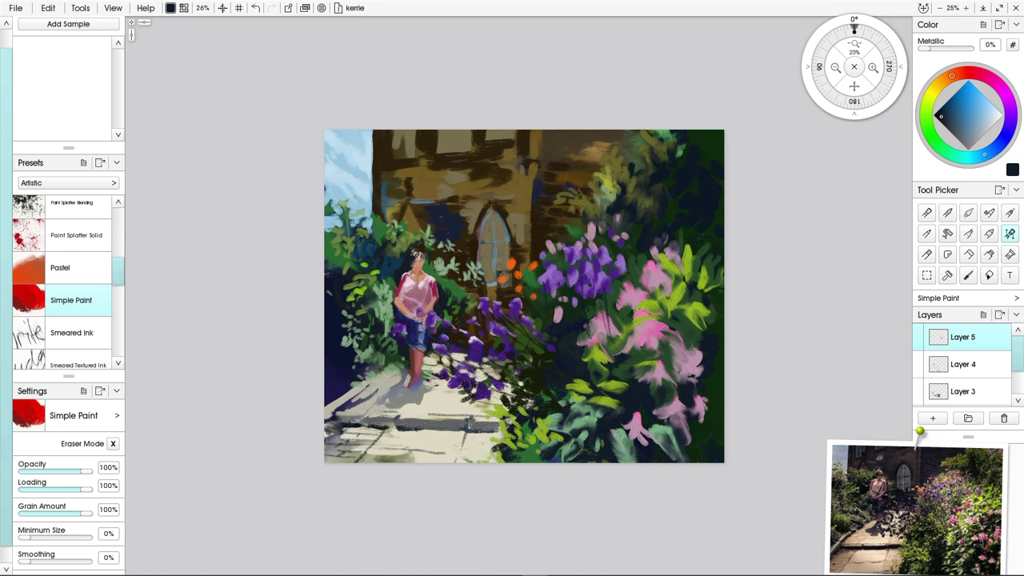
mouse_move(562, 256)
left_mouse_down()
mouse_move(563, 272)
mouse_move(593, 261)
mouse_move(610, 276)
mouse_move(608, 325)
left_mouse_up()
mouse_move(610, 280)
left_mouse_down()
mouse_move(618, 333)
mouse_move(625, 329)
left_mouse_up()
left_click_drag(552, 280, 561, 316)
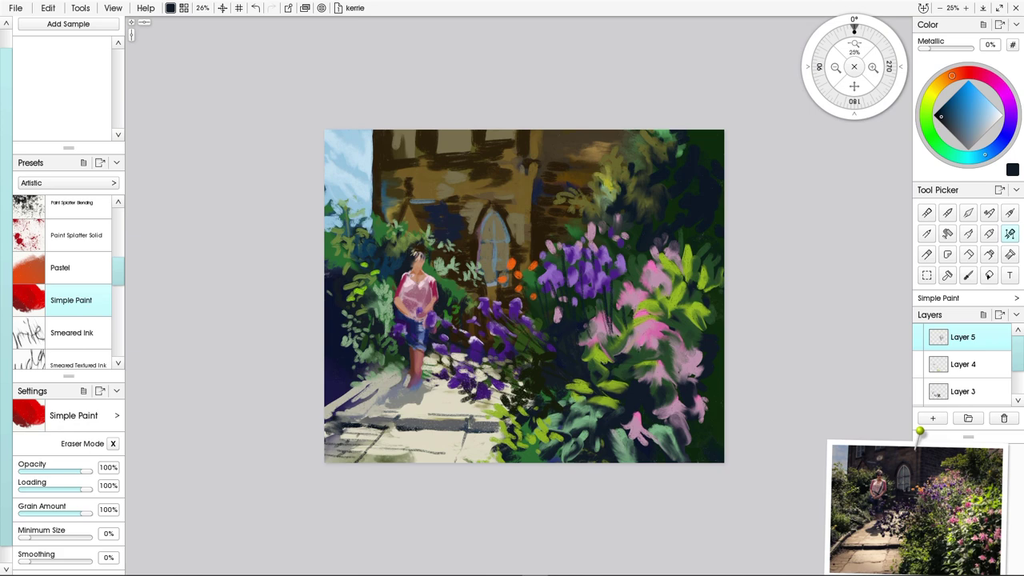
- Choose a light violet and paint highlight petals on the purple flower clusters
left_click(968, 98)
left_click(1009, 127)
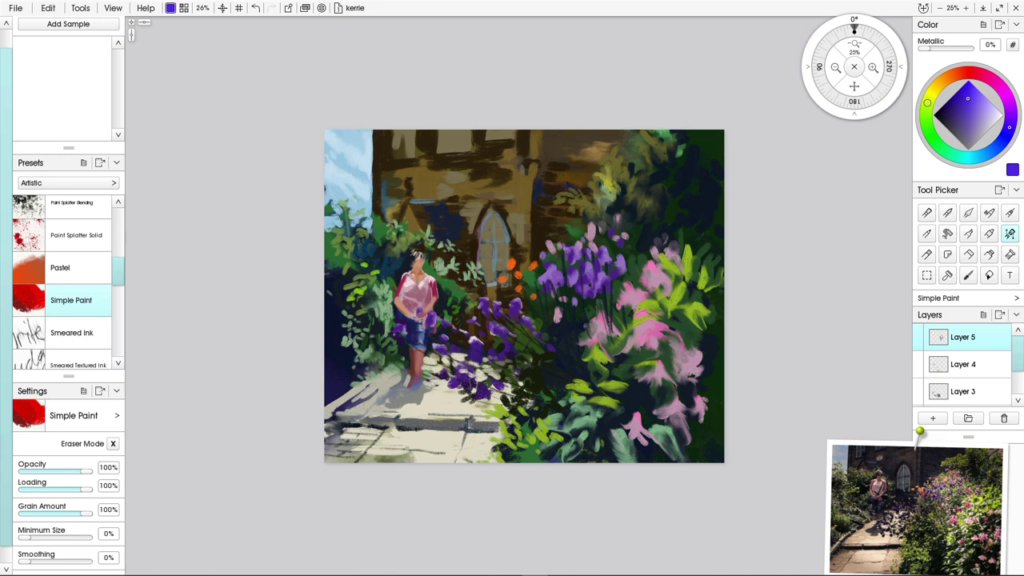
left_click(977, 100)
mouse_move(615, 260)
left_mouse_down()
mouse_move(602, 283)
mouse_move(589, 278)
left_mouse_up()
mouse_move(599, 241)
left_mouse_down()
mouse_move(601, 253)
mouse_move(568, 258)
left_mouse_up()
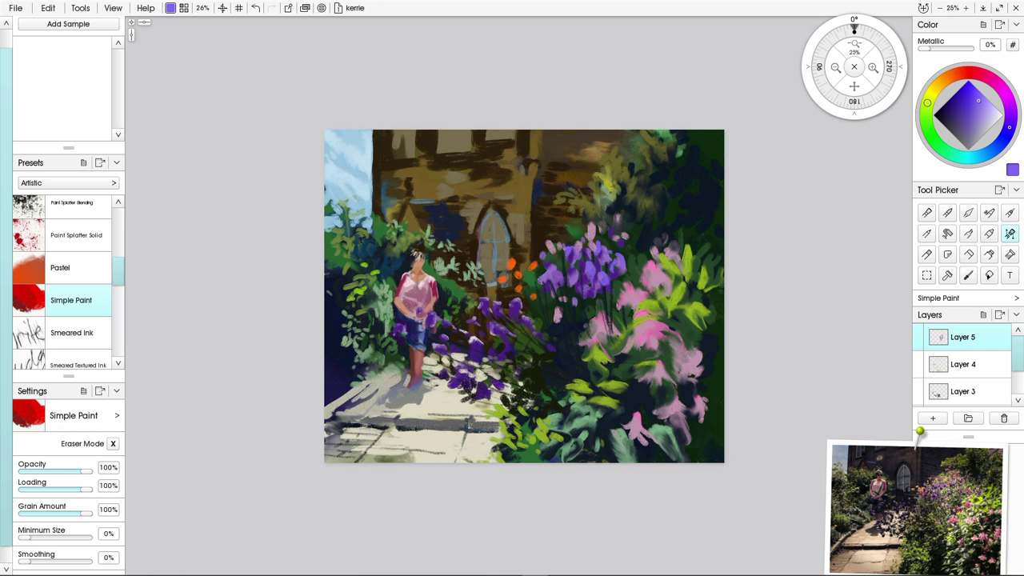
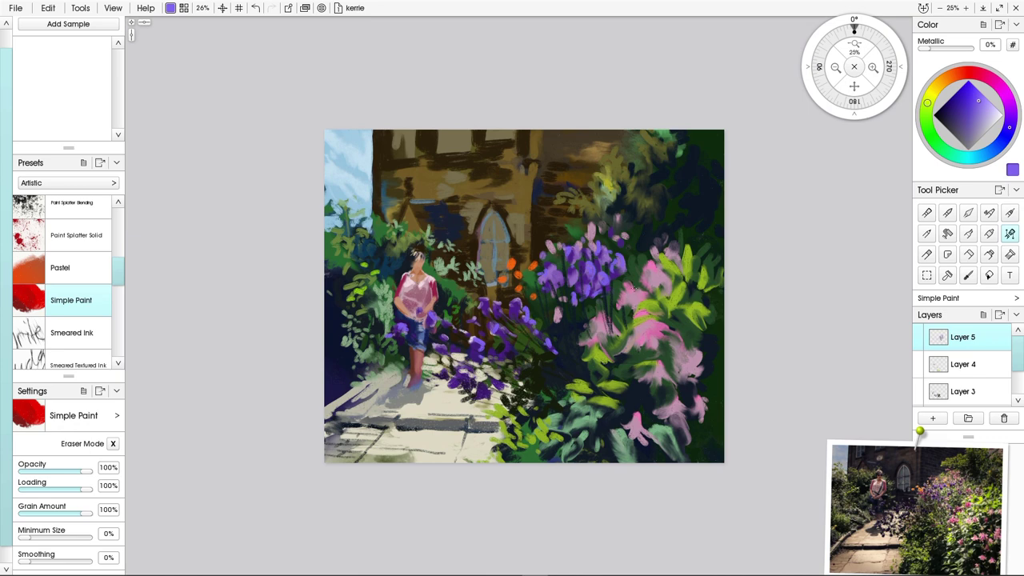
- Paint a cluster of bright pink petals above the upper purple blooms, adding sampled mauve touches among them
left_click(994, 81)
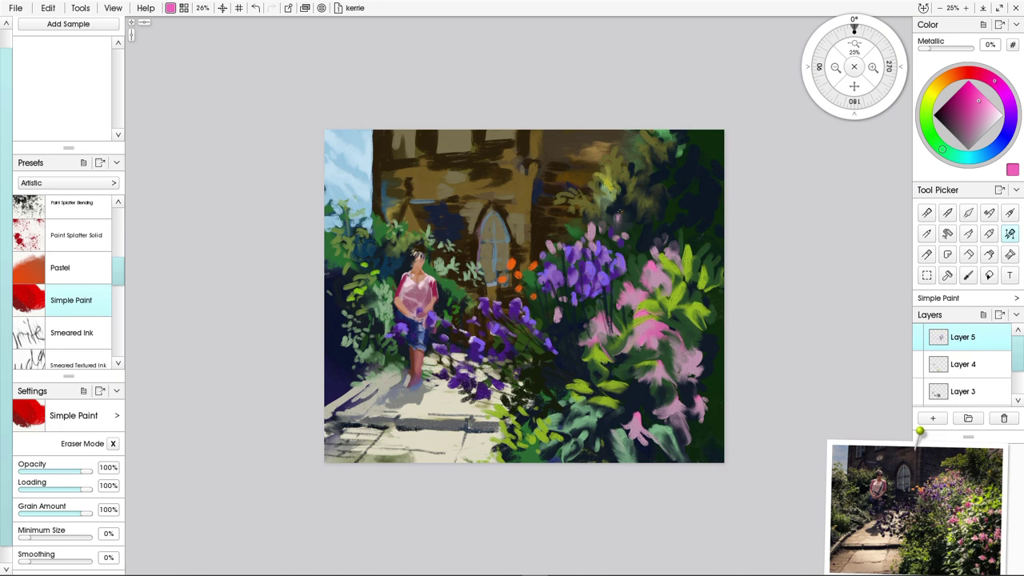
left_click_drag(619, 212, 632, 216)
left_click_drag(605, 190, 606, 197)
mouse_move(588, 201)
left_mouse_down()
mouse_move(609, 215)
mouse_move(592, 214)
left_mouse_up()
left_click(638, 222)
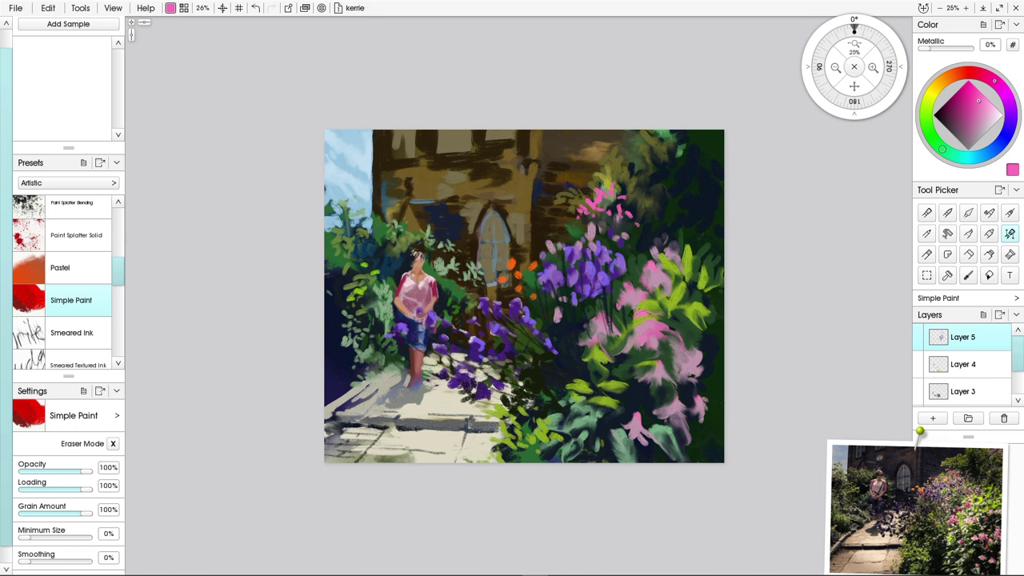
left_click_drag(629, 213, 638, 206)
left_click_drag(632, 221, 649, 237)
left_click(600, 238, "alt")
left_click_drag(612, 205, 630, 220)
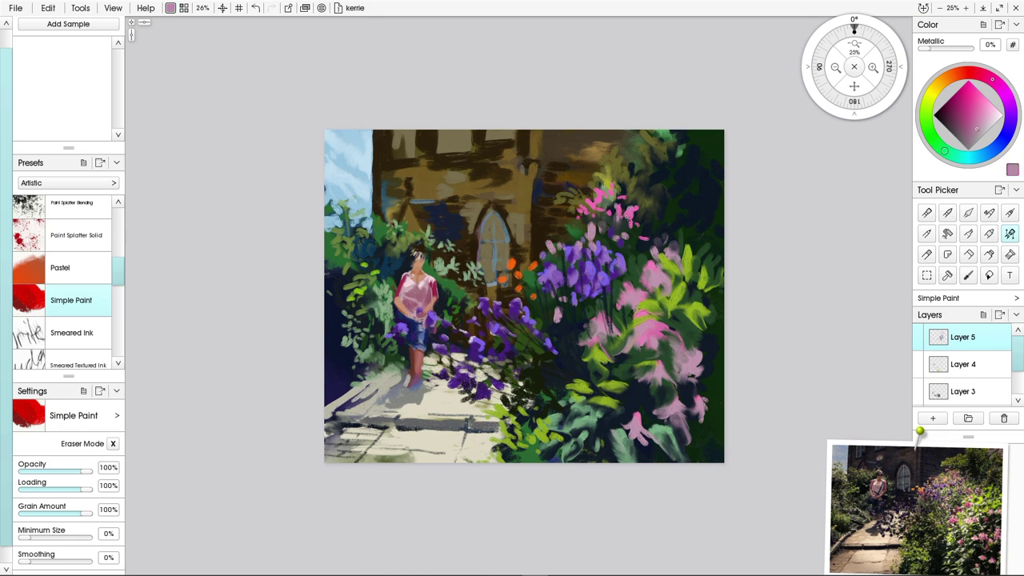
- Sample near-black blue and cut dark gaps and stems into the bright pink flower cluster
left_click(619, 203, "alt")
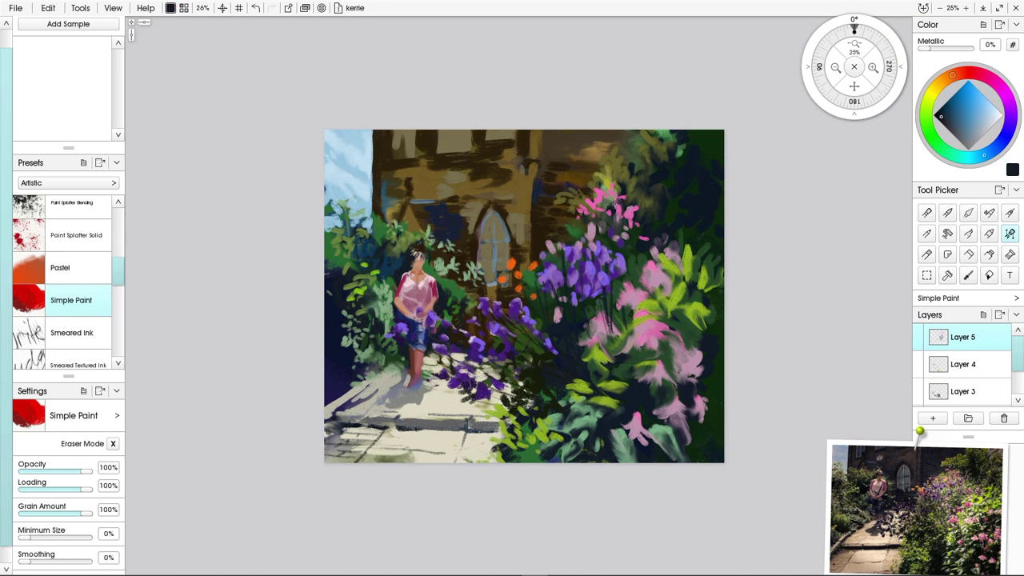
mouse_move(610, 215)
left_mouse_down()
mouse_move(624, 219)
mouse_move(605, 182)
mouse_move(589, 209)
mouse_move(602, 221)
mouse_move(589, 192)
left_mouse_up()
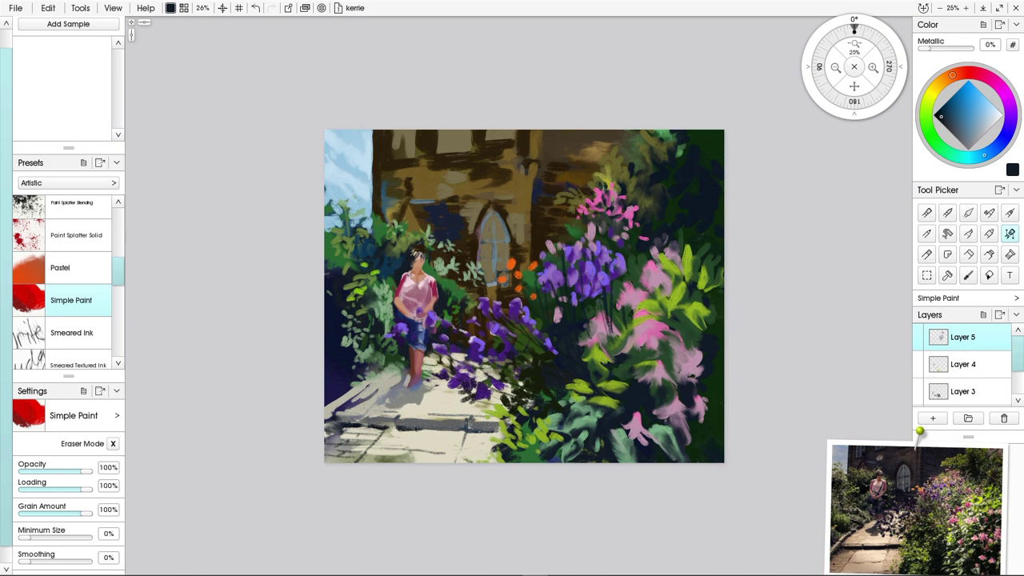
left_click_drag(579, 213, 569, 232)
left_click_drag(621, 214, 632, 259)
mouse_move(636, 224)
left_mouse_down()
mouse_move(637, 245)
mouse_move(644, 240)
left_mouse_up()
- Sample the dark green near the pink cluster, undo the last strokes, and repaint the stems beneath the pink petals
left_click(636, 268, "alt")
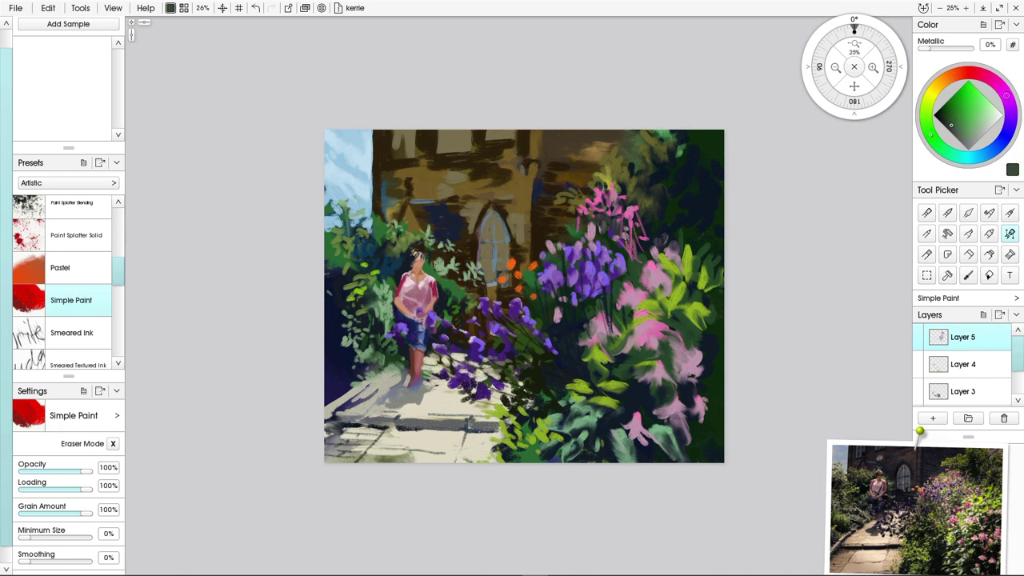
left_click(637, 271, "alt")
left_click_drag(636, 259, 642, 225)
key("ctrl+z")
key("ctrl+z")
key("ctrl+z")
key("ctrl+z")
key("ctrl+z")
mouse_move(637, 260)
left_mouse_down()
mouse_move(641, 225)
mouse_move(631, 229)
mouse_move(638, 237)
mouse_move(637, 214)
mouse_move(645, 214)
mouse_move(636, 226)
left_mouse_up()
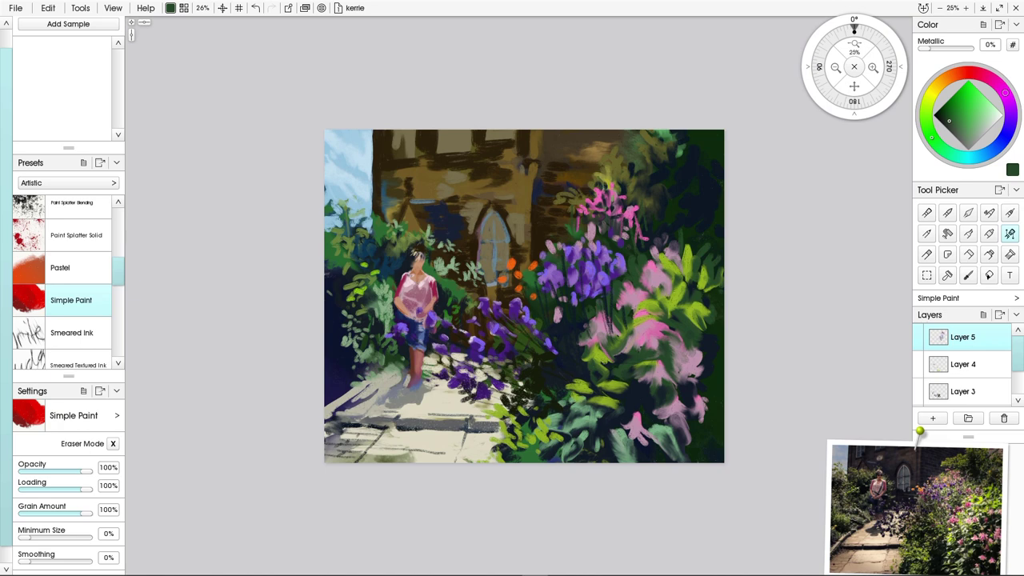
- Sample a mid yellow-green and paint leaves above the pink cluster and over the path's lower edge
left_click(664, 300, "alt")
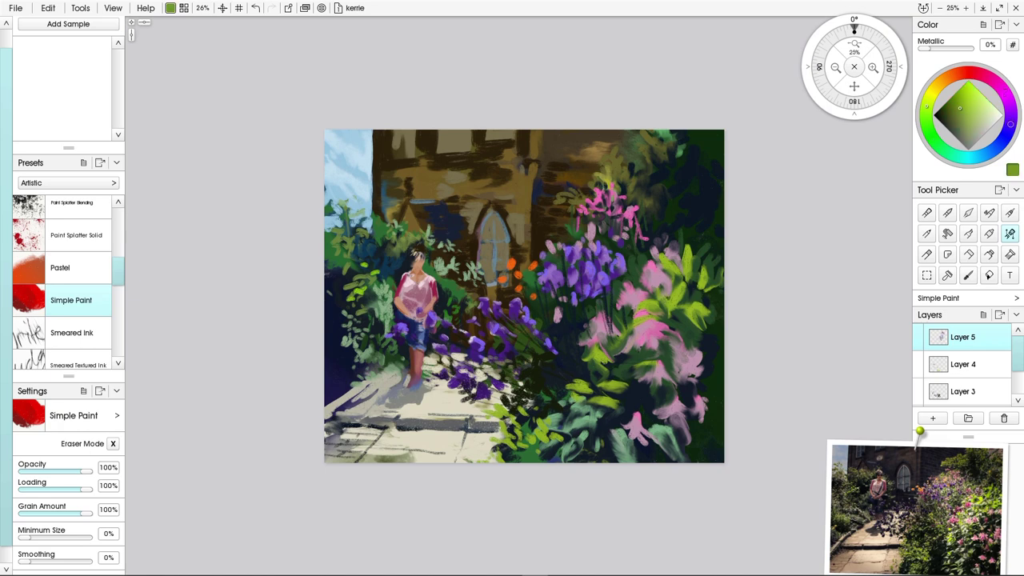
mouse_move(584, 166)
left_mouse_down()
mouse_move(593, 164)
mouse_move(590, 174)
left_mouse_up()
mouse_move(481, 426)
left_mouse_down()
mouse_move(492, 435)
mouse_move(472, 447)
mouse_move(474, 462)
mouse_move(482, 432)
mouse_move(486, 463)
mouse_move(472, 461)
mouse_move(486, 462)
left_mouse_up()
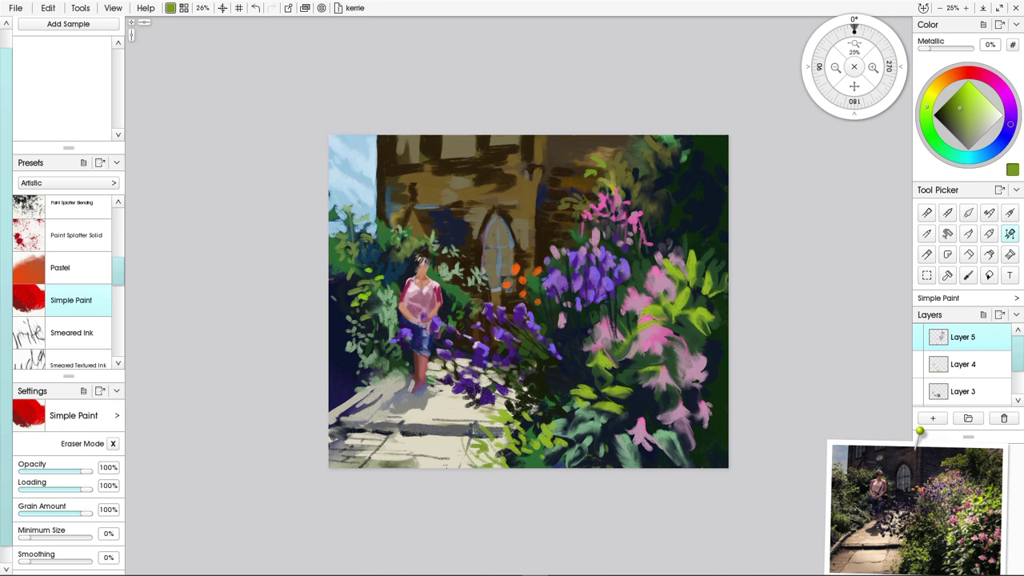
mouse_move(472, 452)
left_mouse_down()
mouse_move(475, 467)
mouse_move(501, 463)
mouse_move(481, 457)
mouse_move(495, 468)
mouse_move(479, 471)
mouse_move(462, 432)
mouse_move(472, 470)
mouse_move(458, 457)
left_mouse_up()
- Sample the dark tone of the path's crack and sign the painting on the paving in the lower corner
left_click(472, 439, "alt")
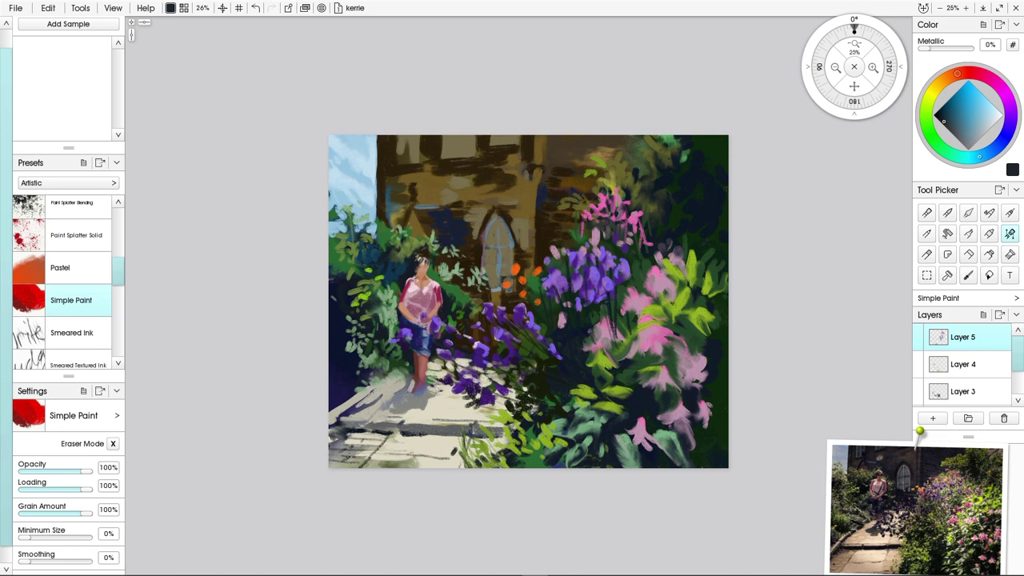
mouse_move(352, 457)
left_mouse_down()
mouse_move(340, 455)
mouse_move(374, 453)
left_mouse_up()
- Sample a near-black green and paint dark gaps among the upper purple blooms and in the foliage beside the figure
left_click(573, 330, "alt")
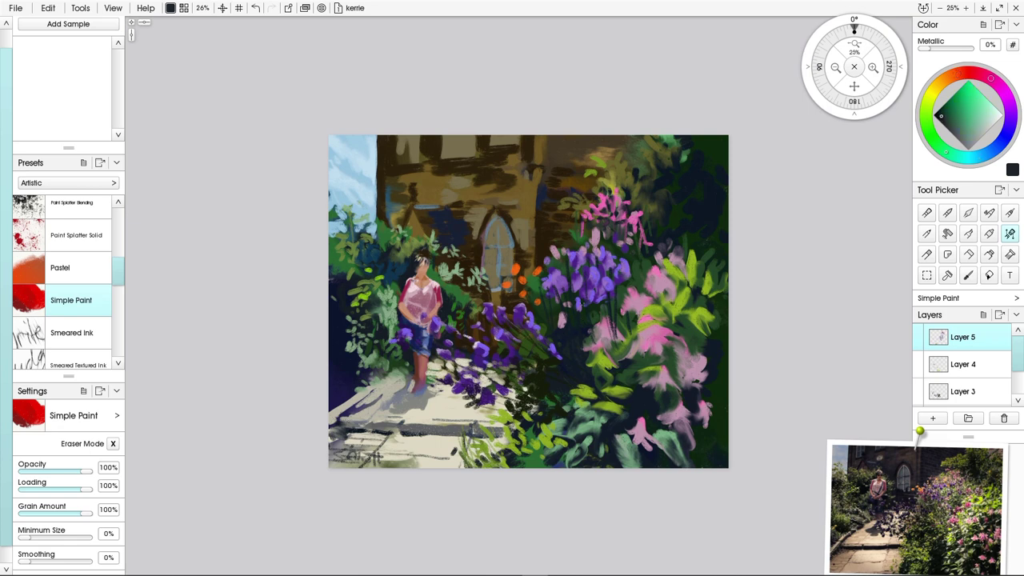
left_click_drag(586, 291, 588, 303)
scroll(68, 280, "up", 10)
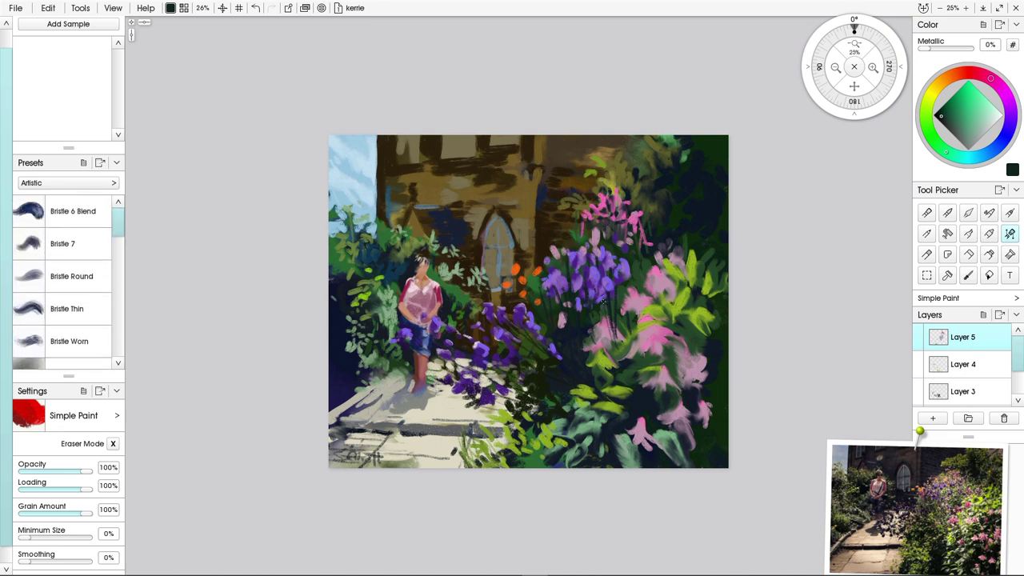
left_click_drag(605, 300, 606, 308)
left_click_drag(360, 355, 368, 369)
mouse_move(391, 367)
left_mouse_down()
mouse_move(401, 372)
mouse_move(389, 366)
mouse_move(367, 398)
mouse_move(349, 393)
mouse_move(340, 408)
left_mouse_up()
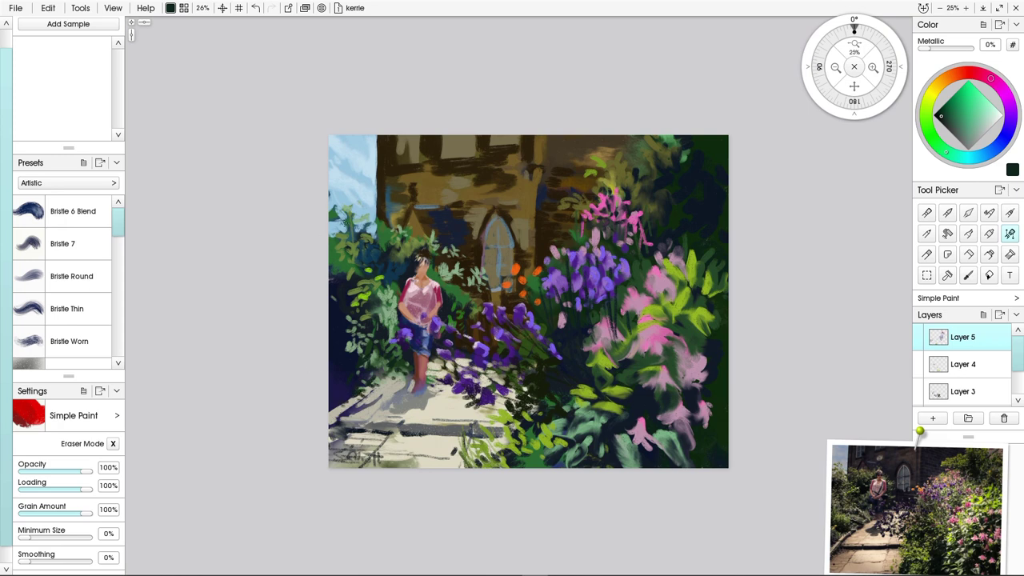
mouse_move(344, 223)
left_mouse_down()
mouse_move(341, 262)
mouse_move(361, 259)
left_mouse_up()
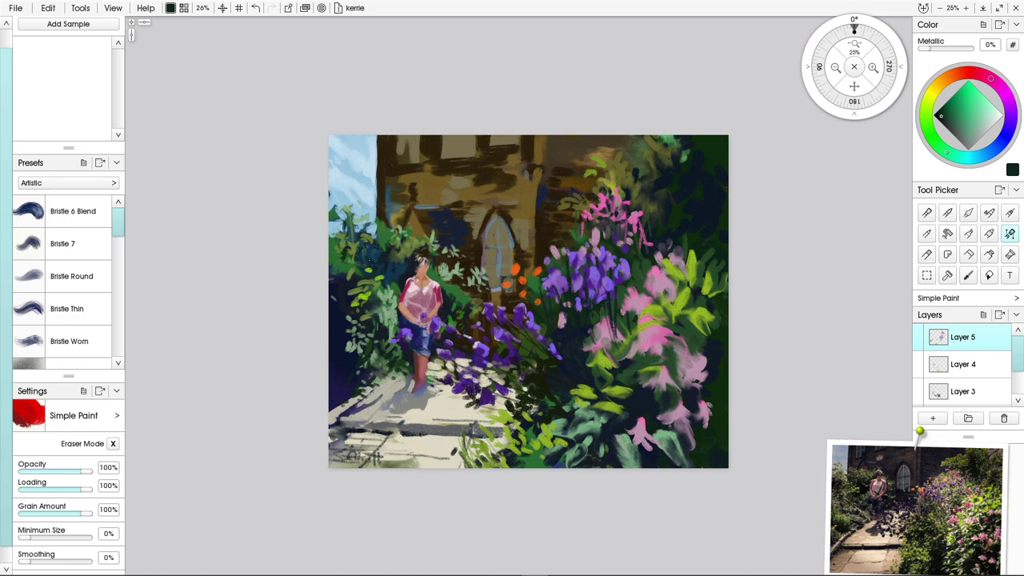